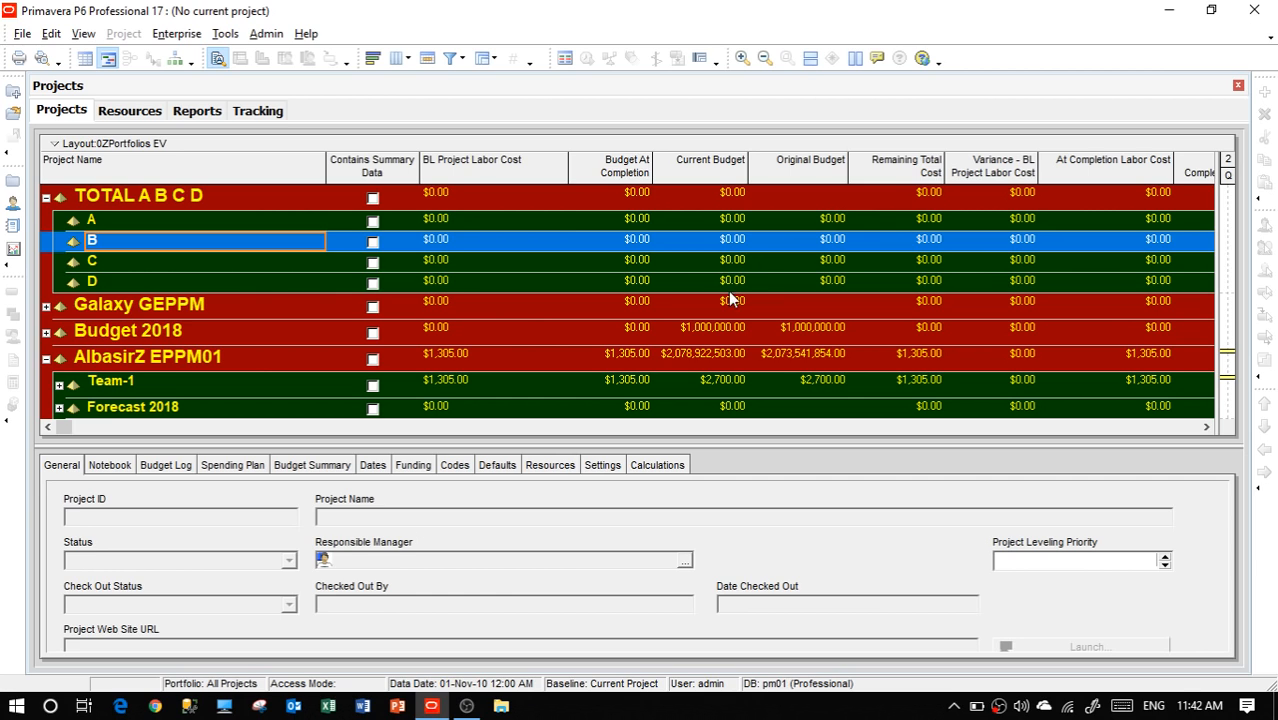
Look through the EPS nodes in the Projects view and their budget, cost and earned value columns
scroll(698, 307, down, 1)
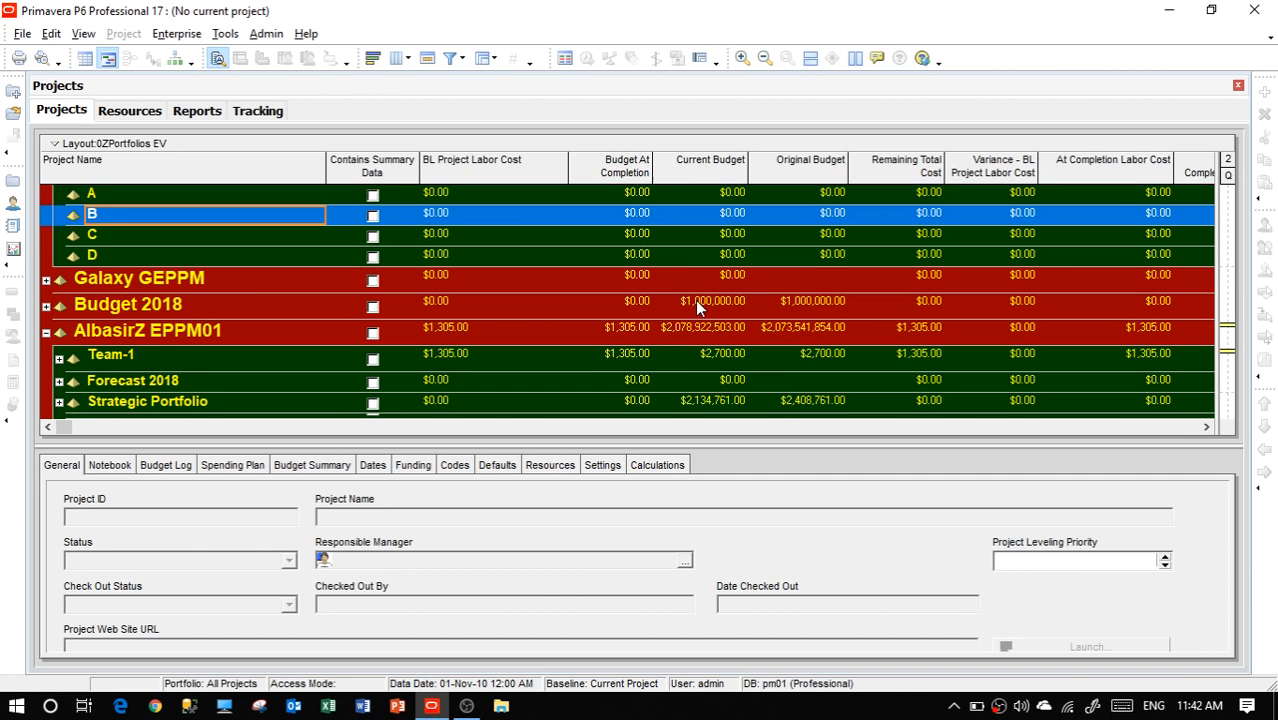
scroll(695, 300, down, 3)
scroll(698, 370, up, 2)
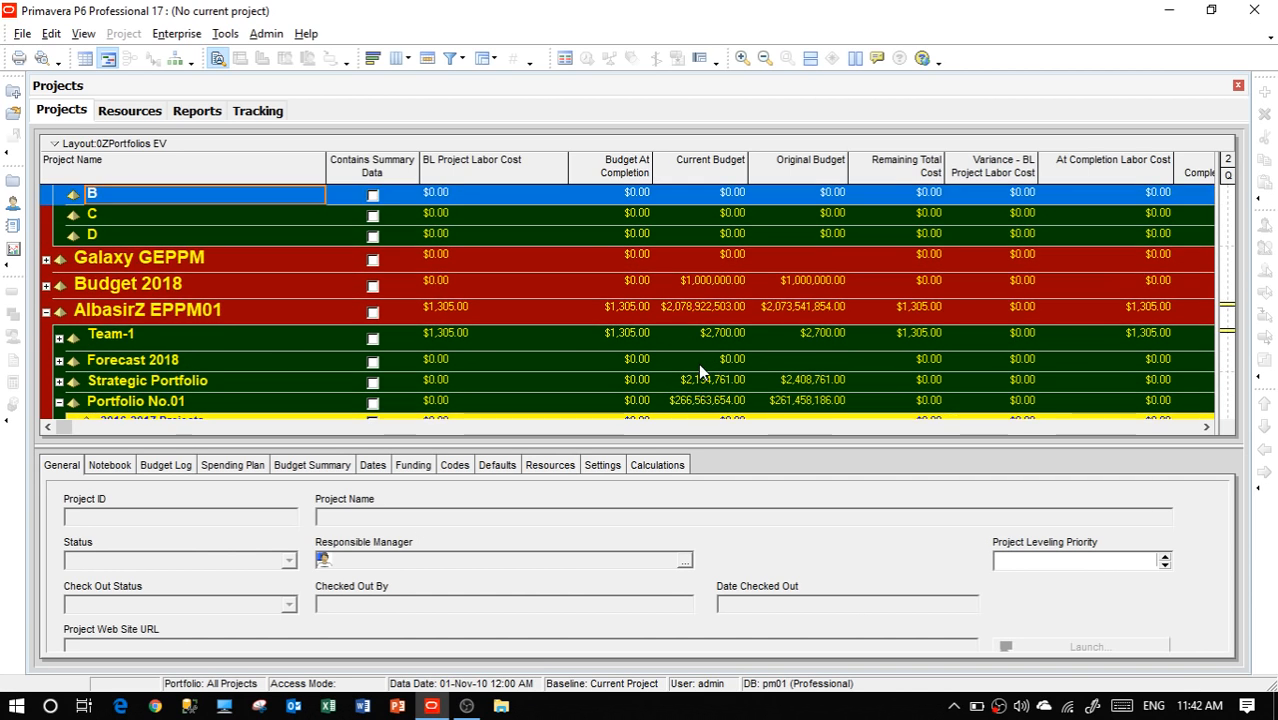
scroll(700, 370, up, 2)
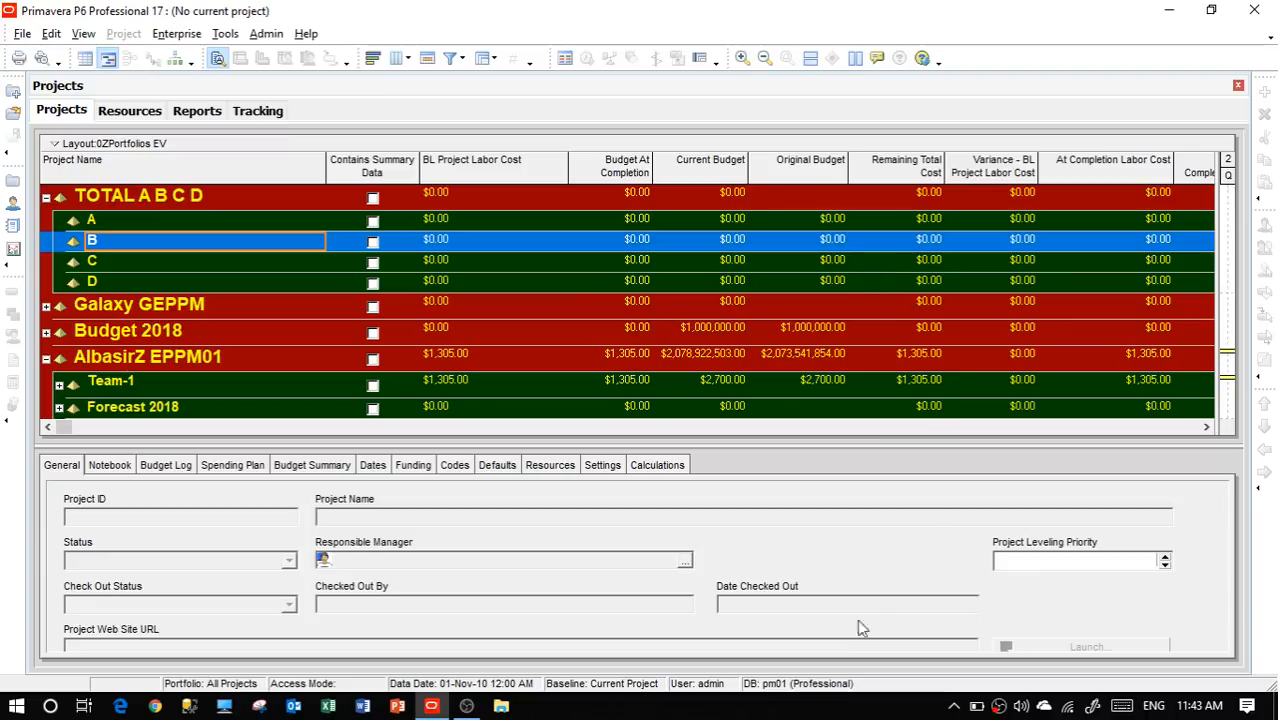
click(871, 429)
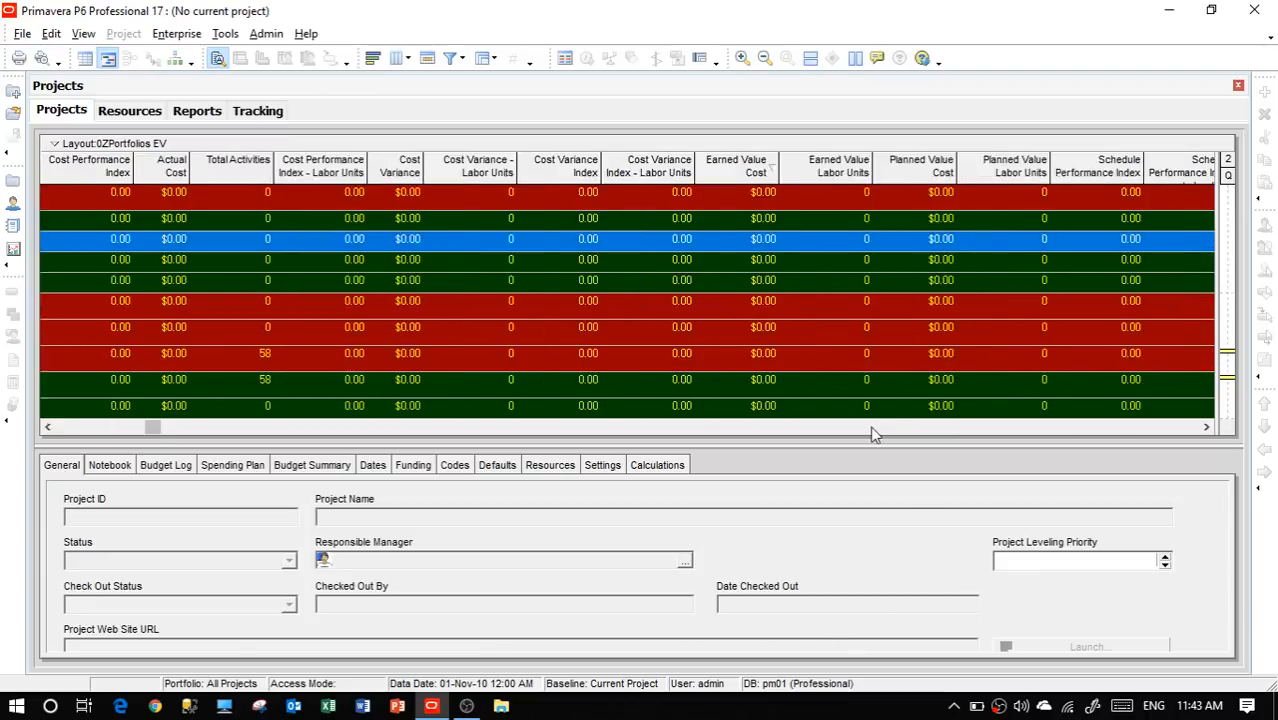
drag(145, 432, 58, 435)
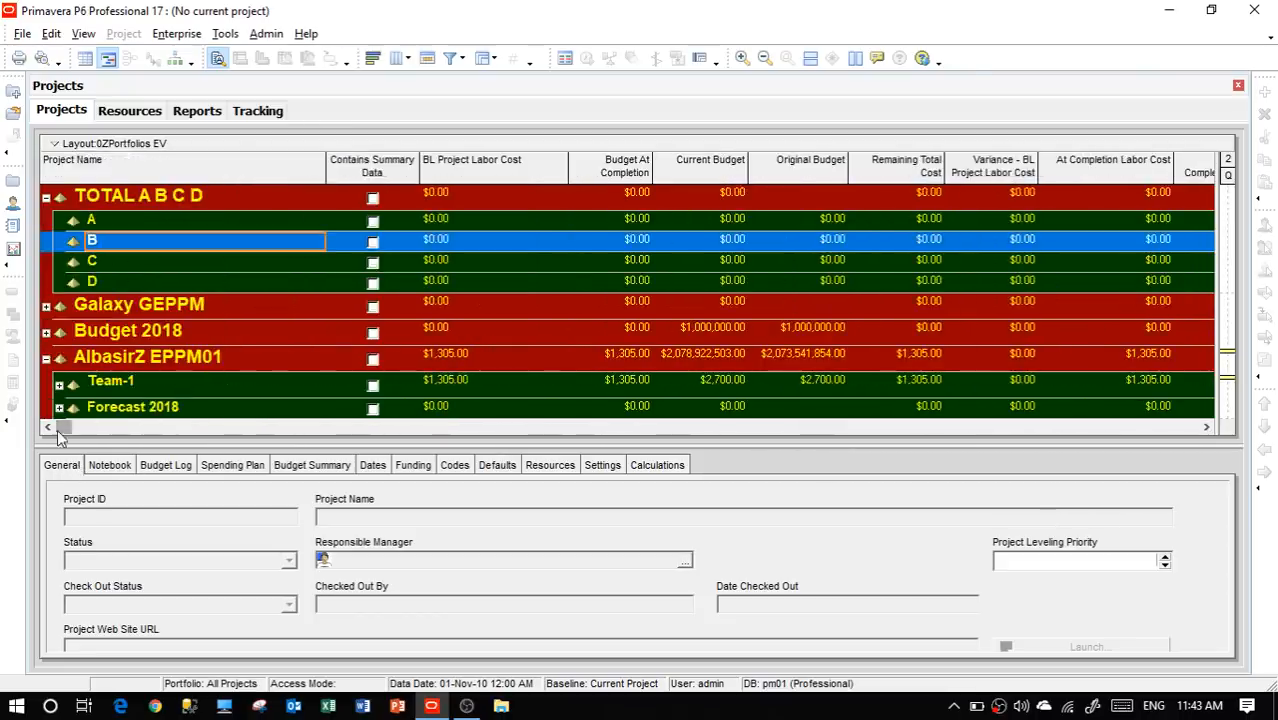
Start a new project under EPS node A, keeping the default project ID and name
click(111, 224)
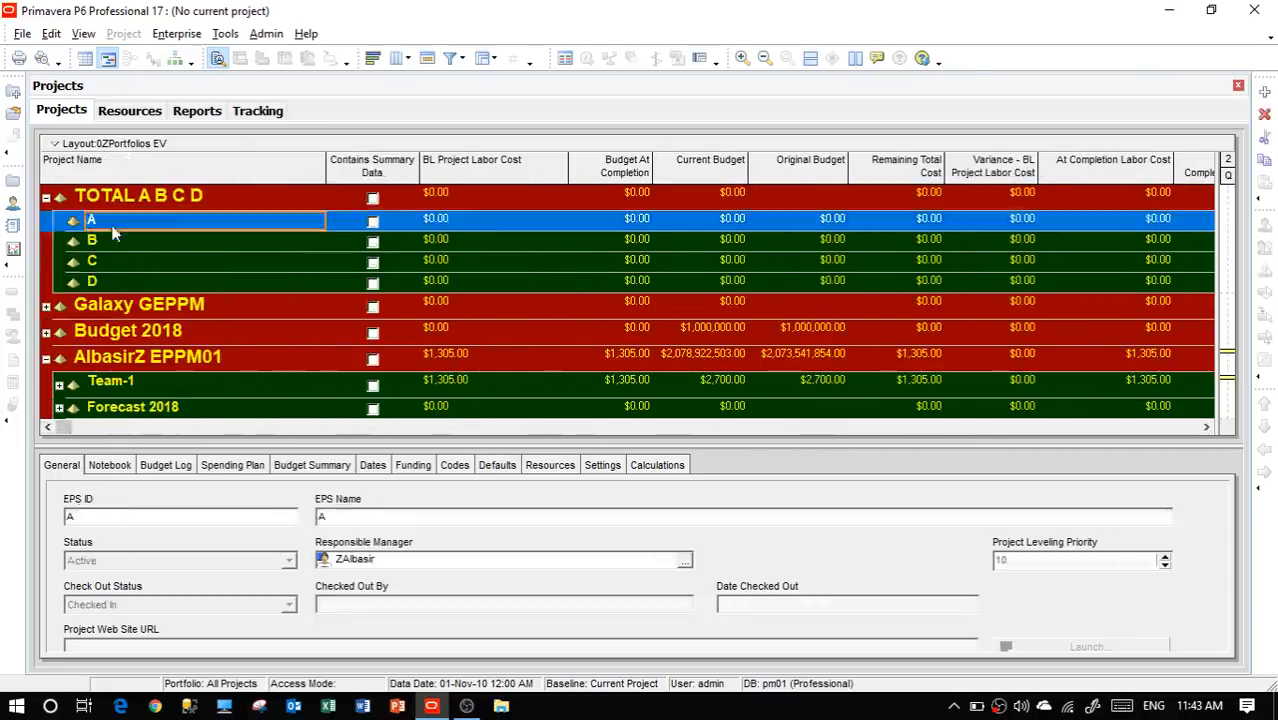
click(1265, 92)
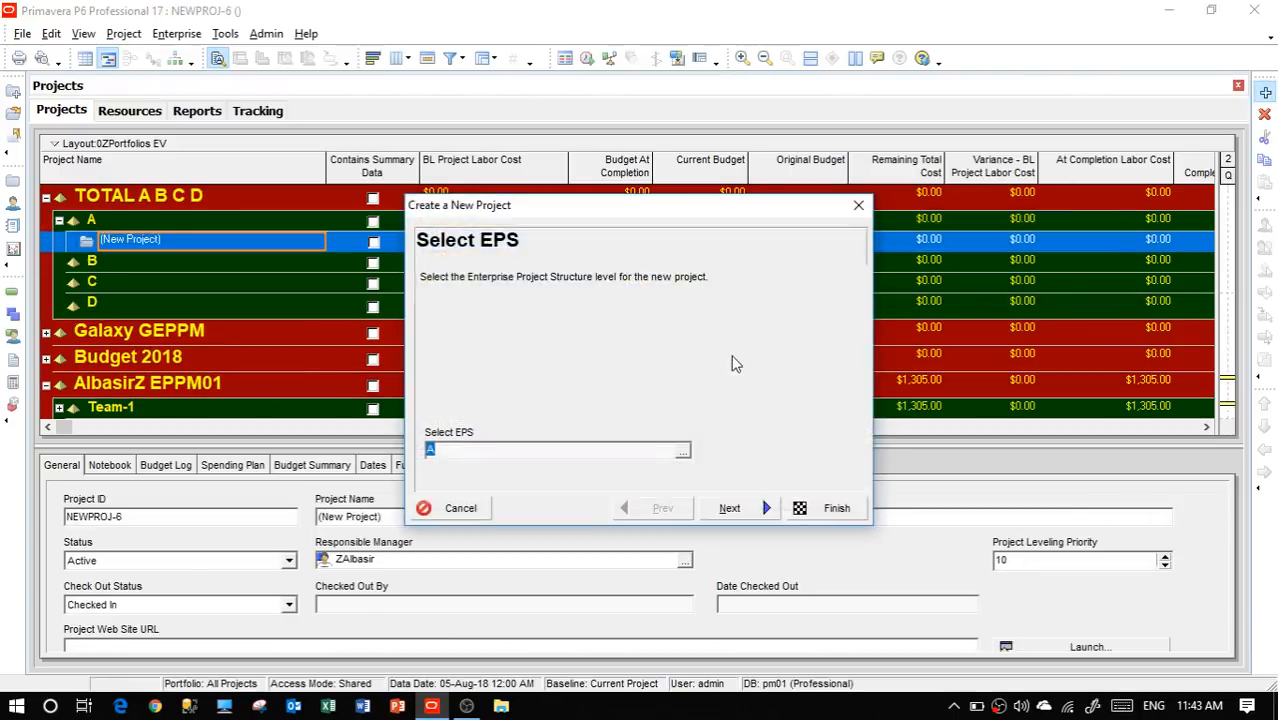
click(733, 509)
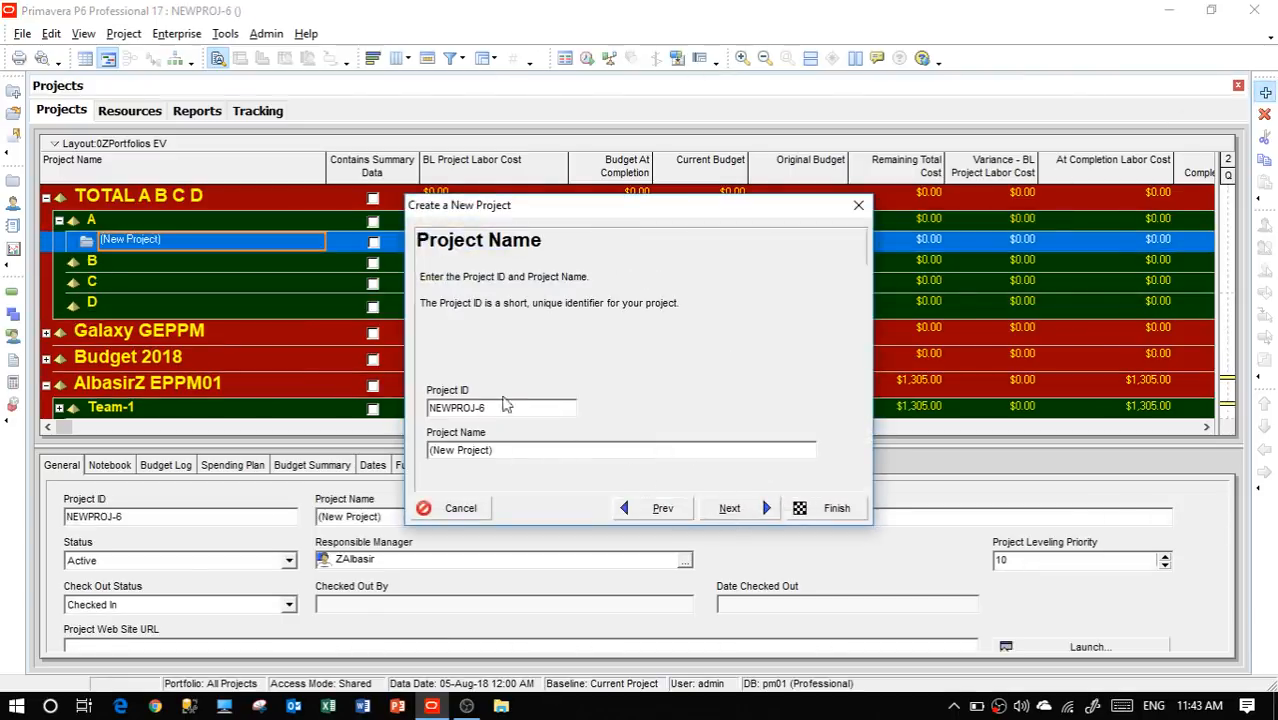
click(729, 508)
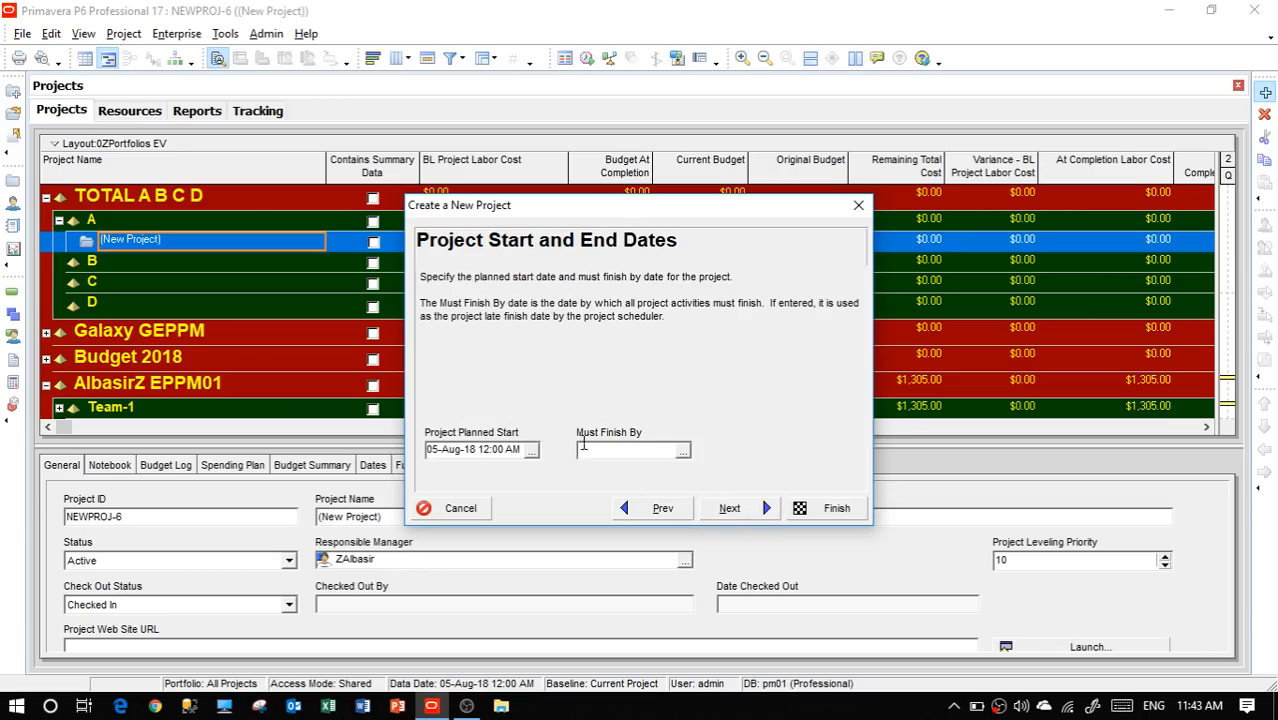
Set the new project's planned start to 01-Jul-18 and finish creating it with the remaining default options
click(533, 450)
click(453, 142)
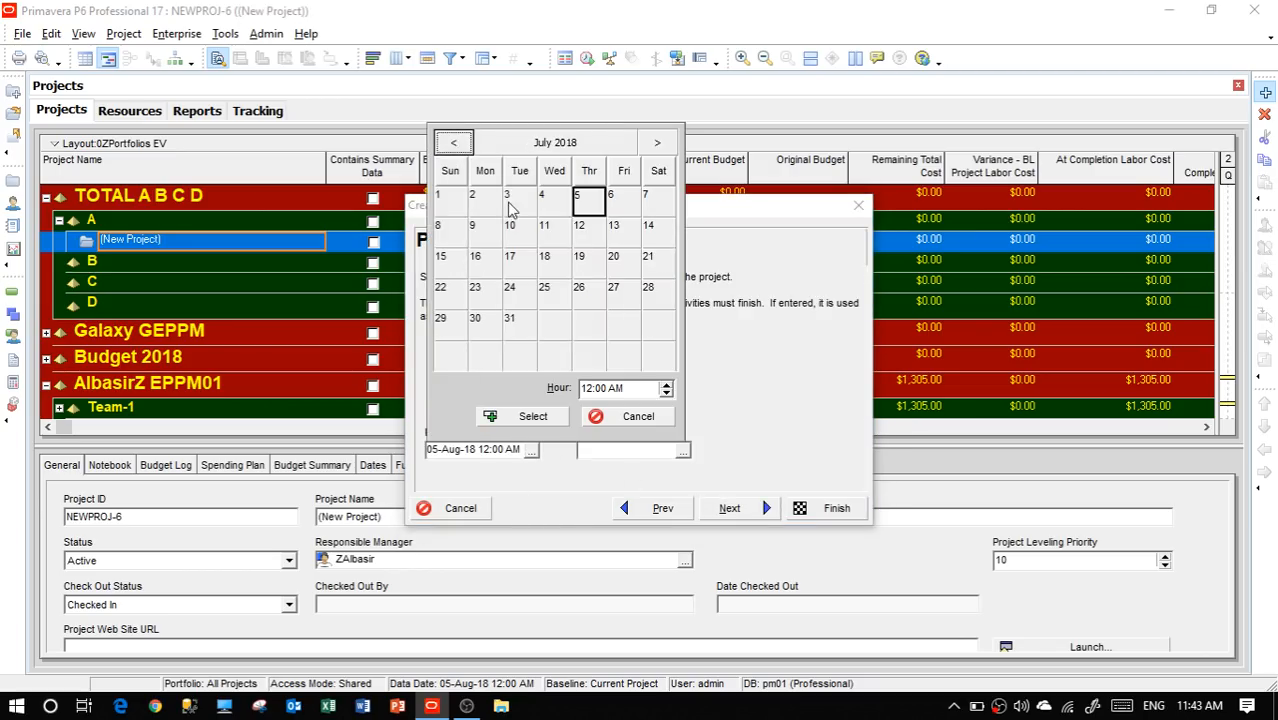
click(443, 199)
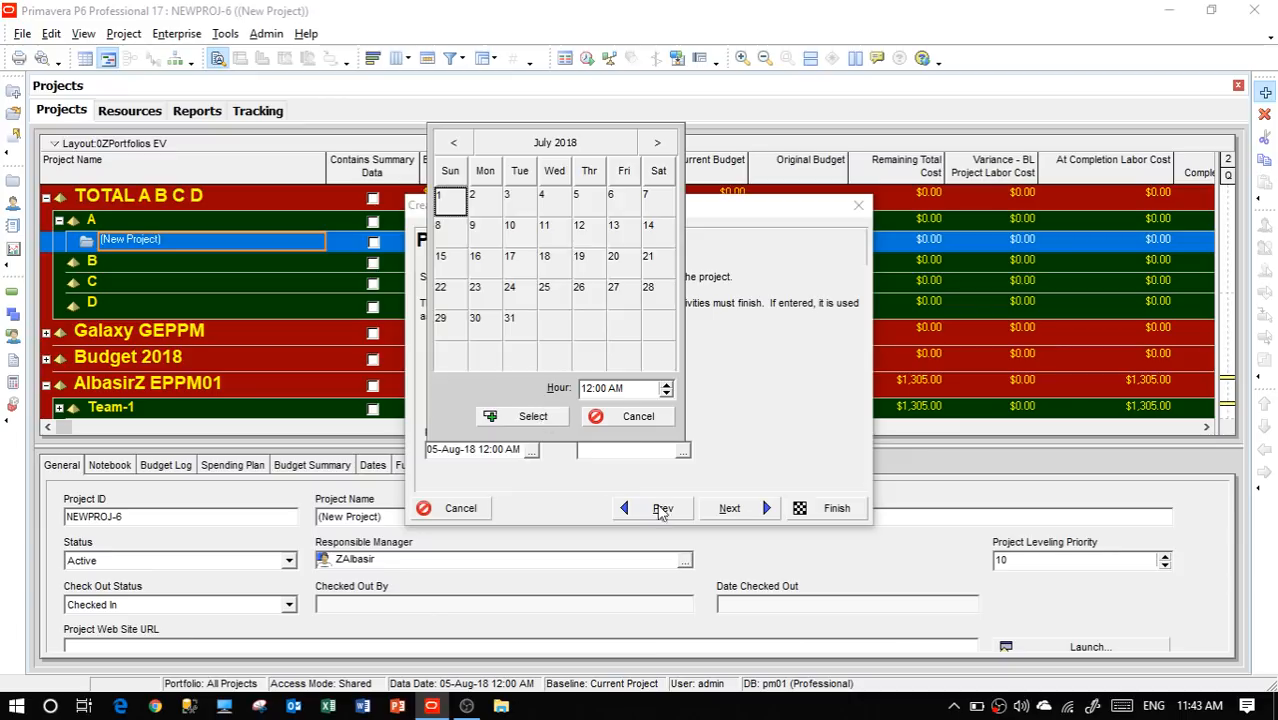
click(516, 424)
click(740, 502)
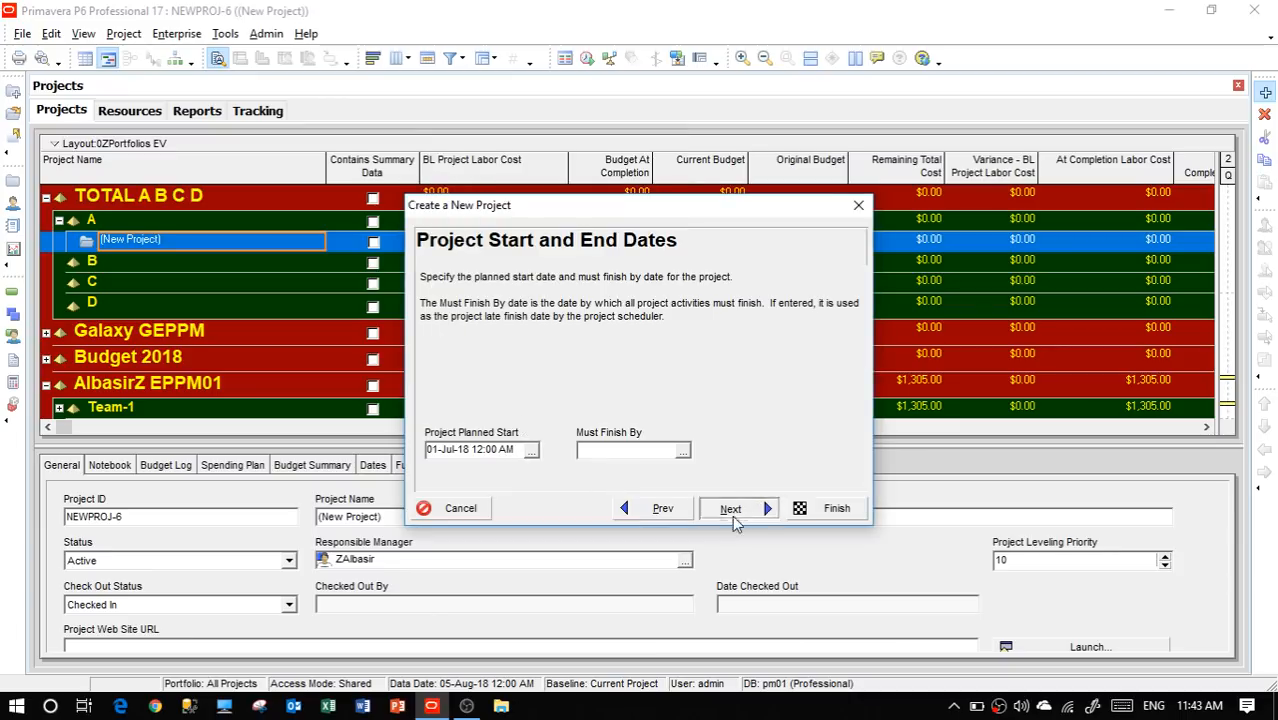
click(728, 514)
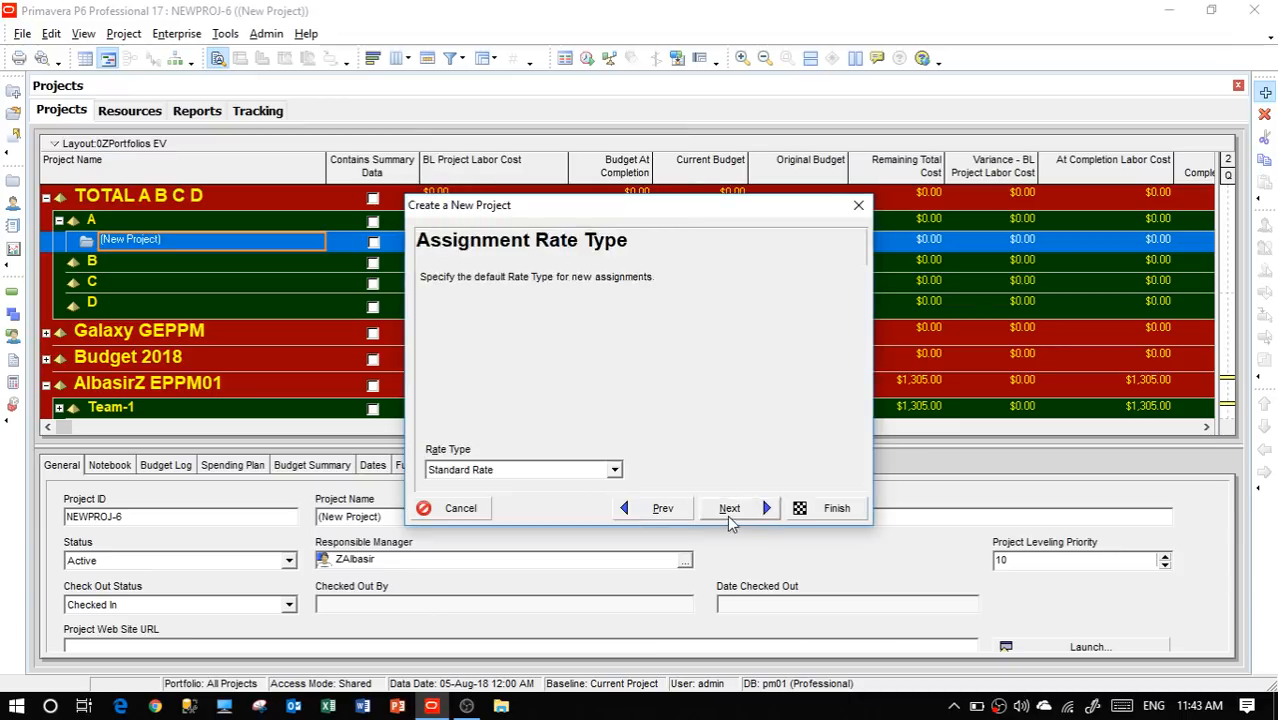
click(728, 515)
click(834, 508)
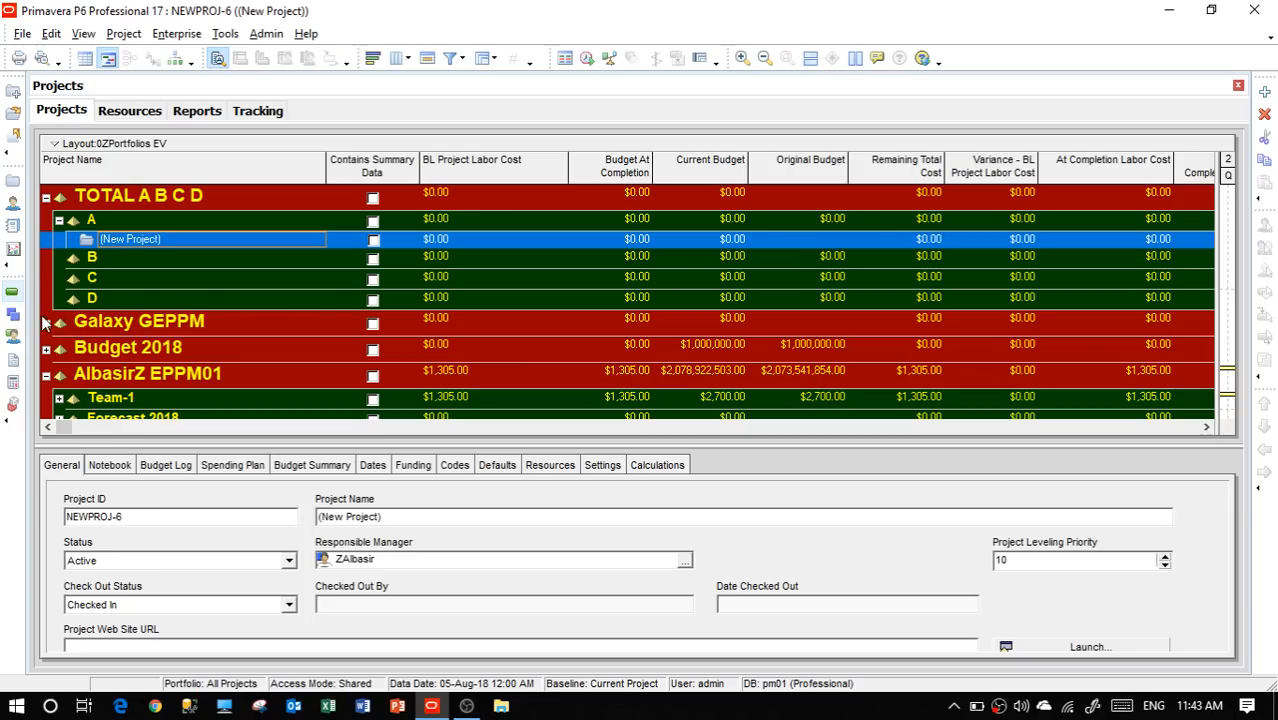
Set the new project's data date to 01-Jul-18
click(386, 467)
click(296, 581)
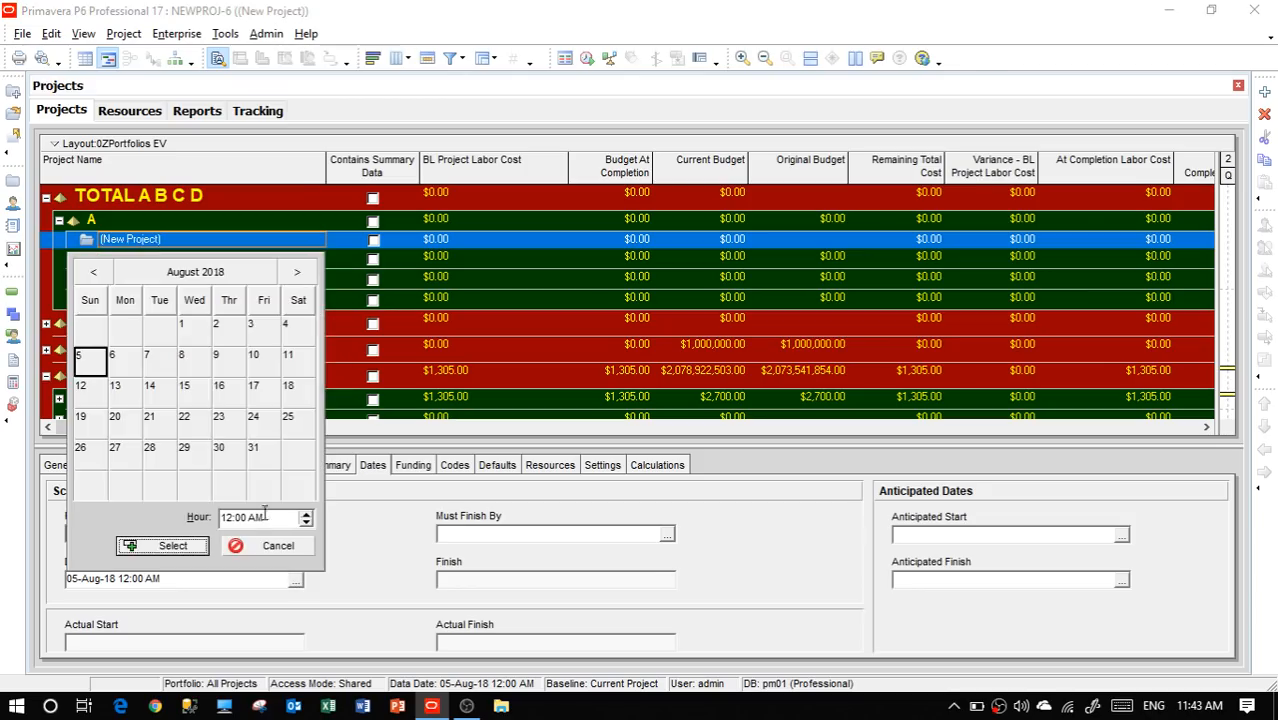
click(91, 275)
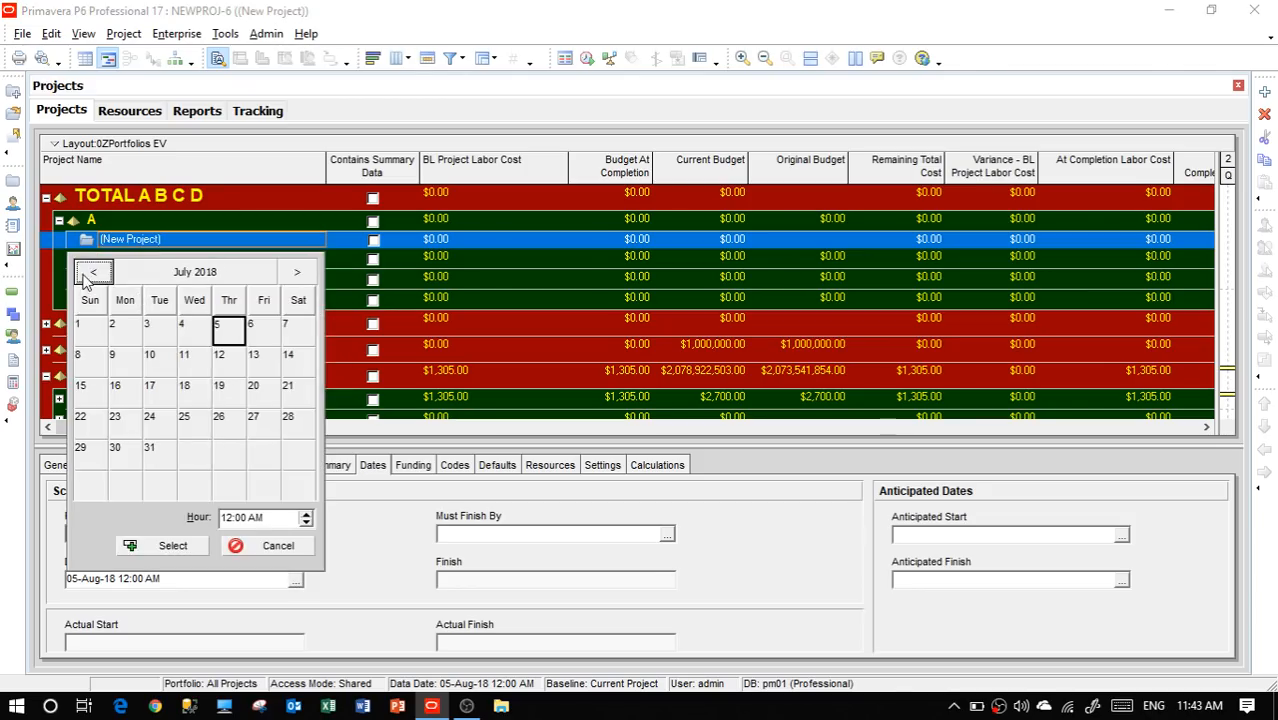
click(90, 332)
click(171, 548)
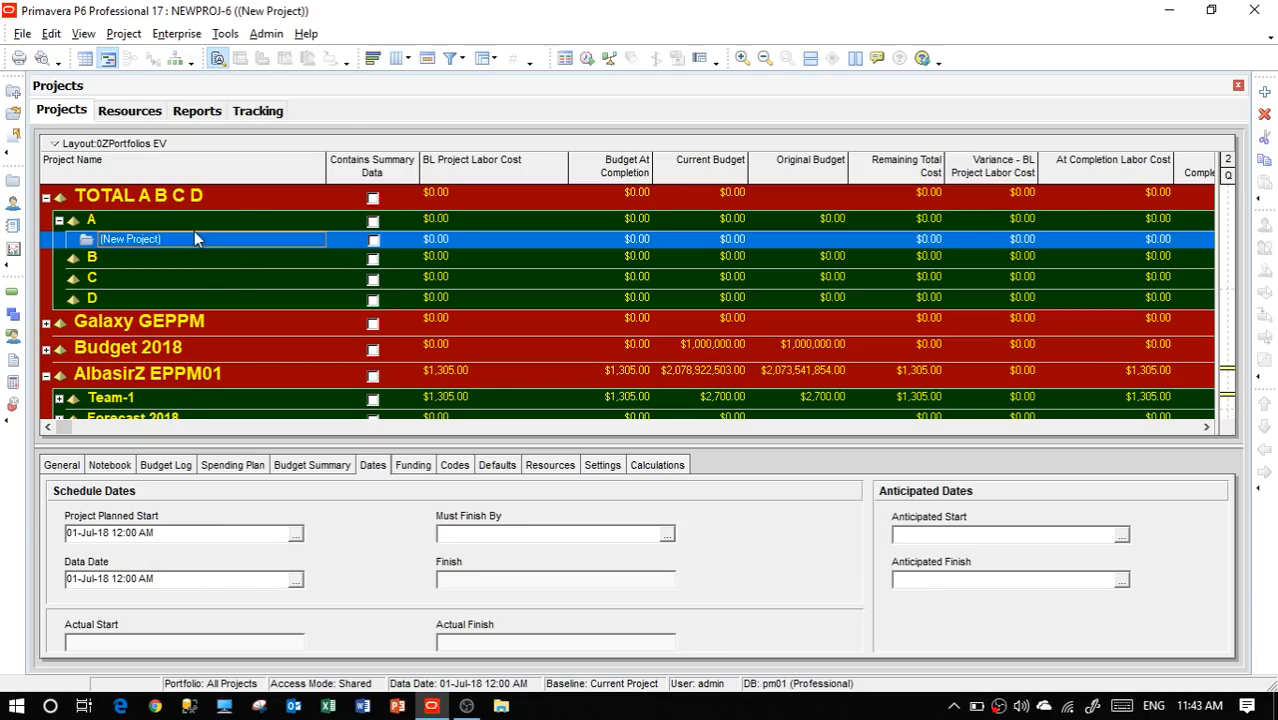
Open the project's activities and add twelve activities, A1000 to A1110, with default names, cancelling the extra one
click(13, 292)
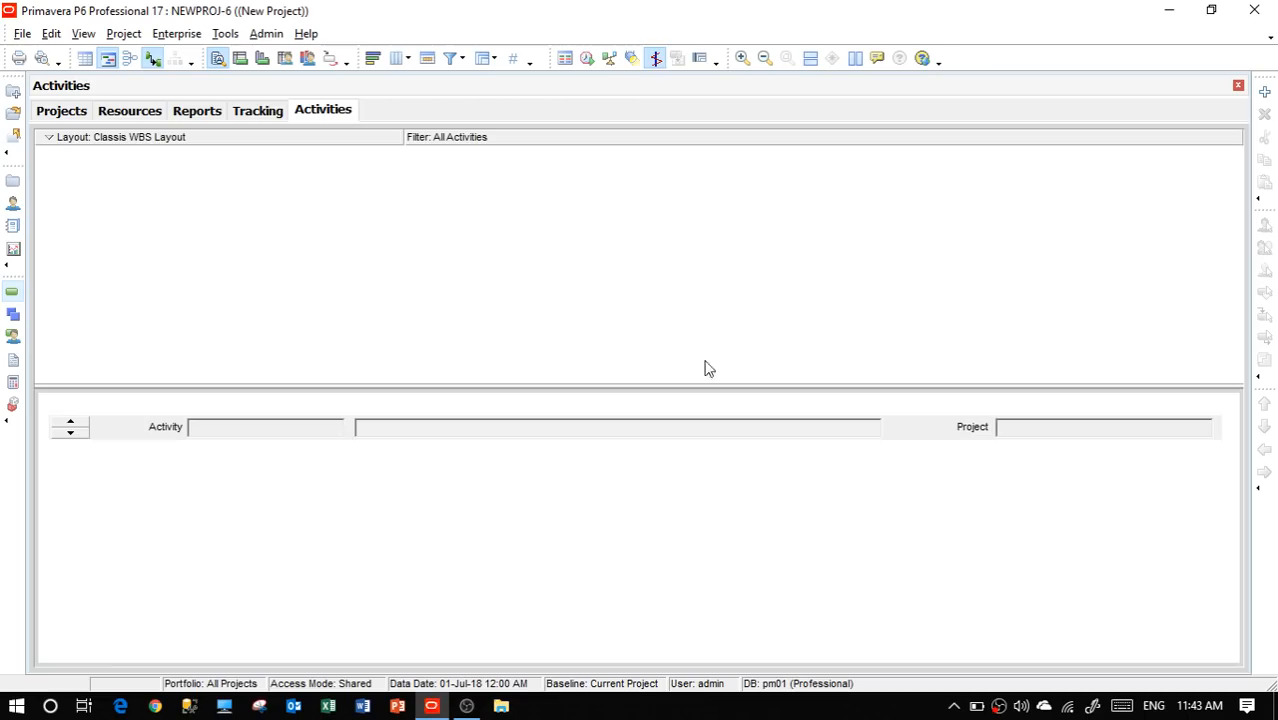
click(1266, 94)
click(1266, 94)
click(1266, 94)
click(1266, 94)
click(1266, 94)
click(1266, 94)
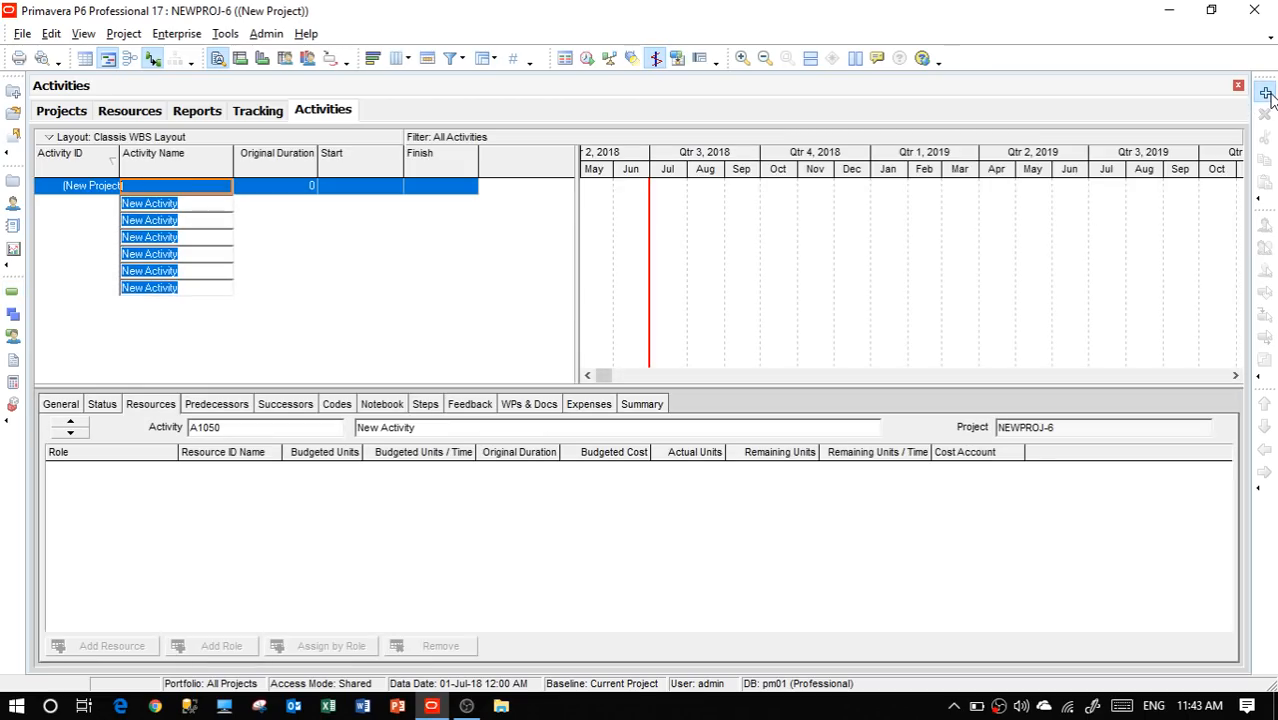
click(1266, 94)
click(1266, 94)
click(1266, 94)
click(1266, 94)
click(1268, 95)
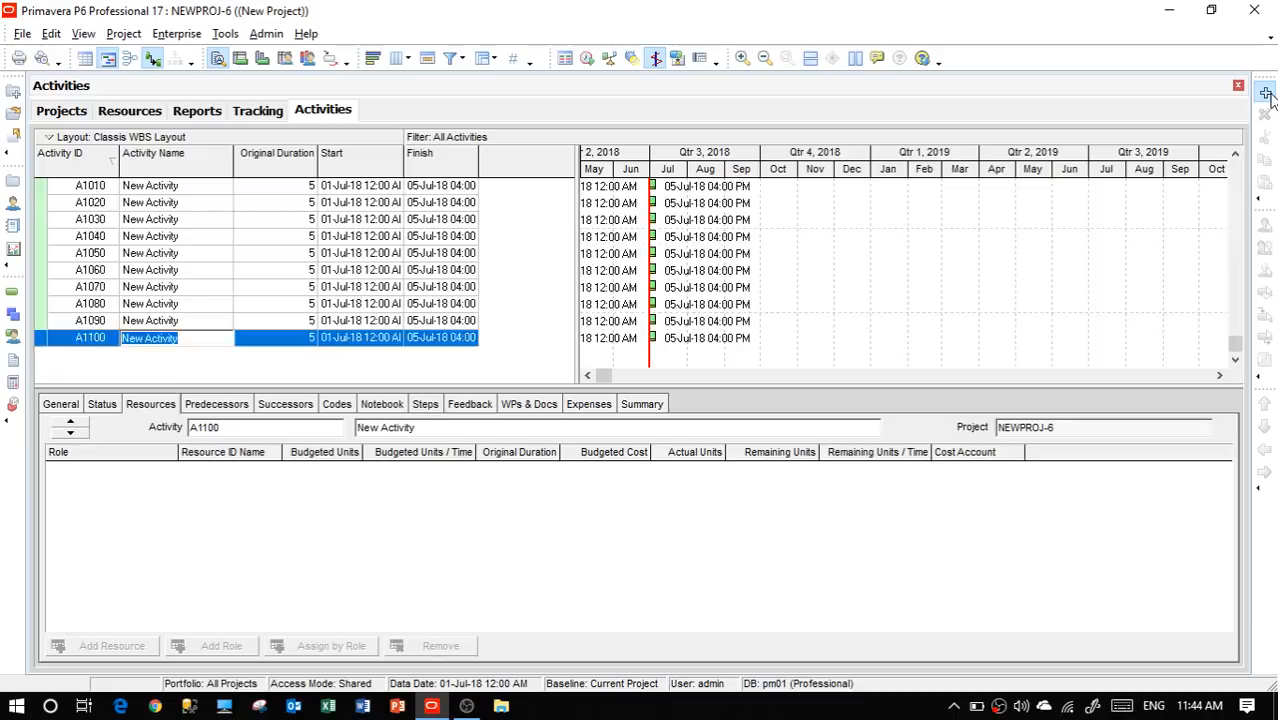
click(1268, 95)
click(1268, 95)
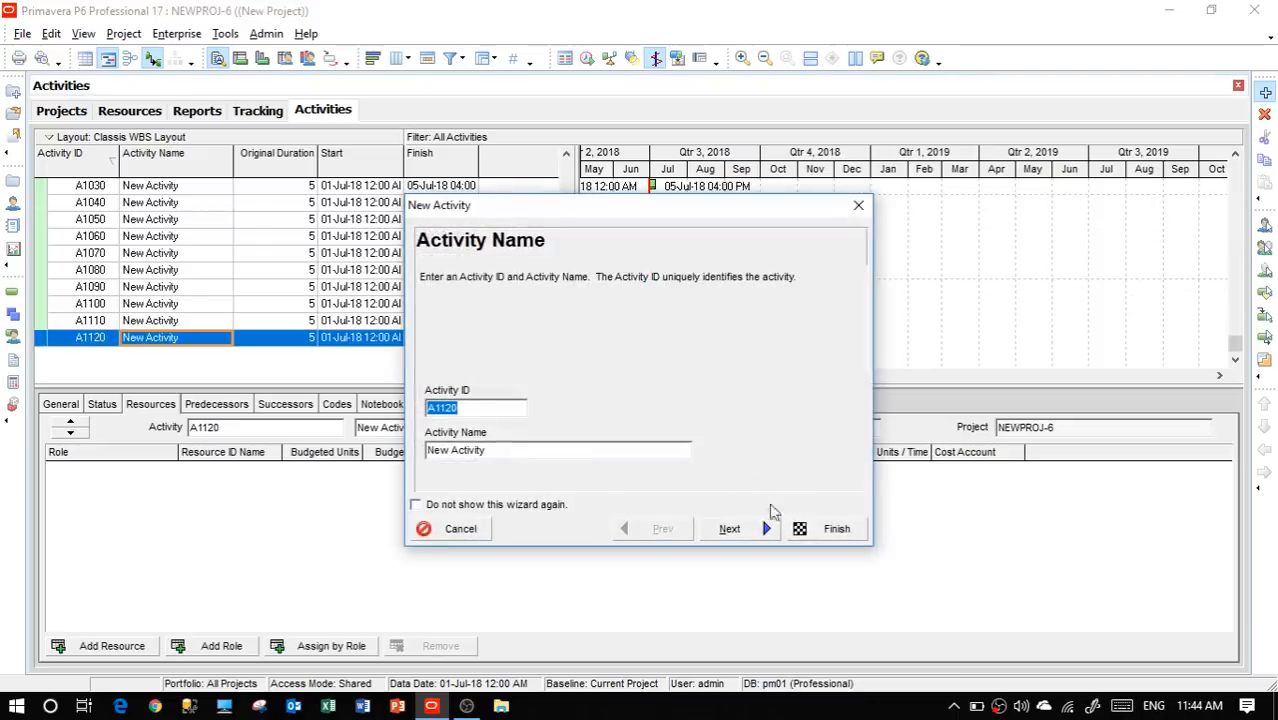
click(445, 535)
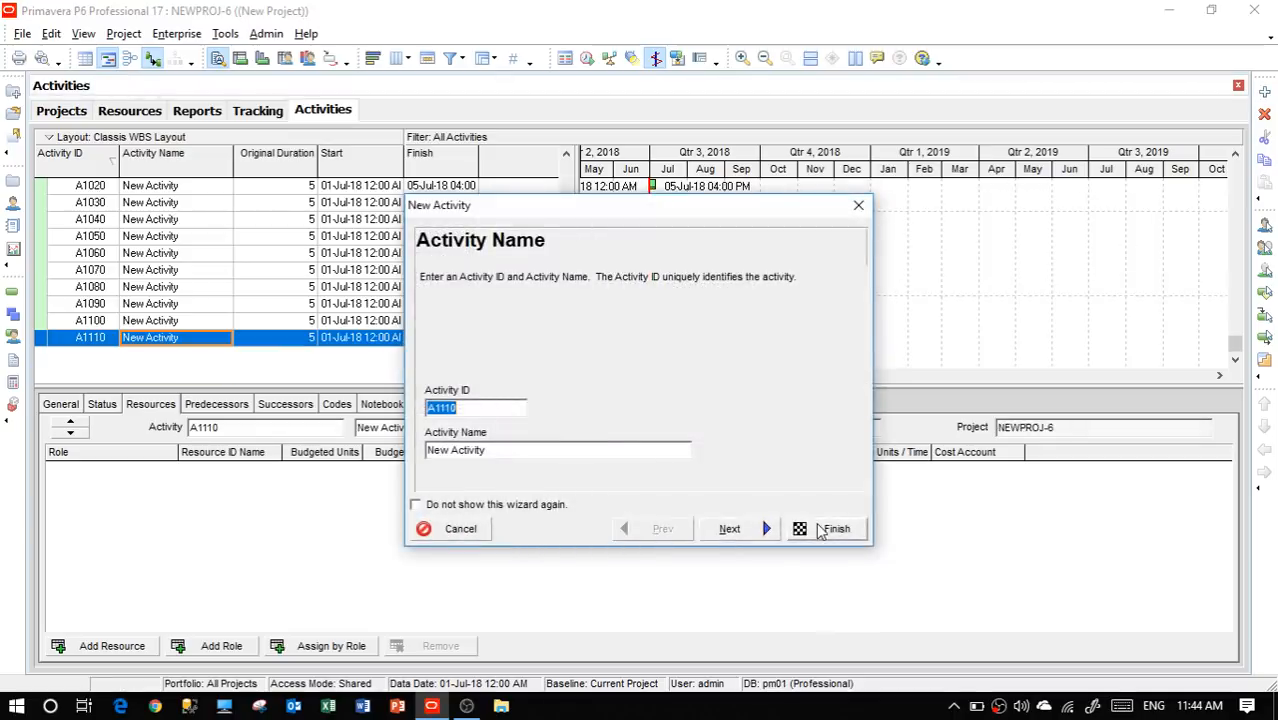
click(818, 530)
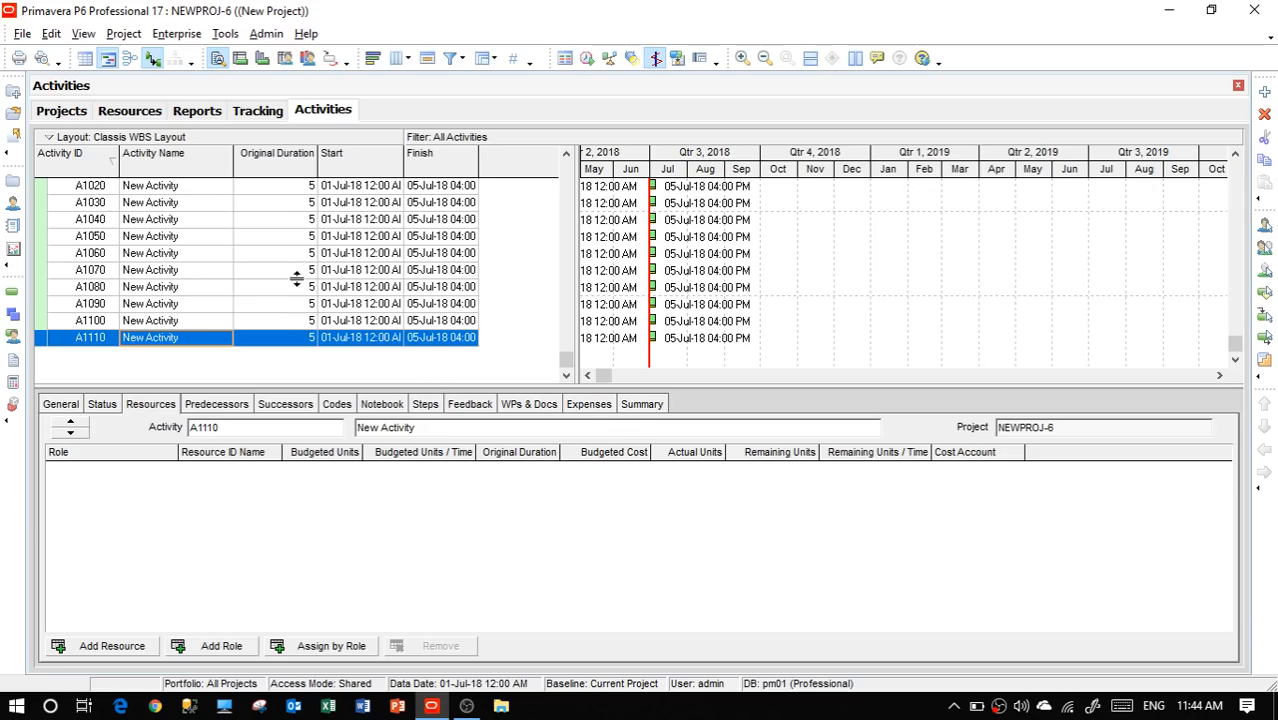
Enlarge the activity table downwards so that the whole activity list fits in view
click(288, 190)
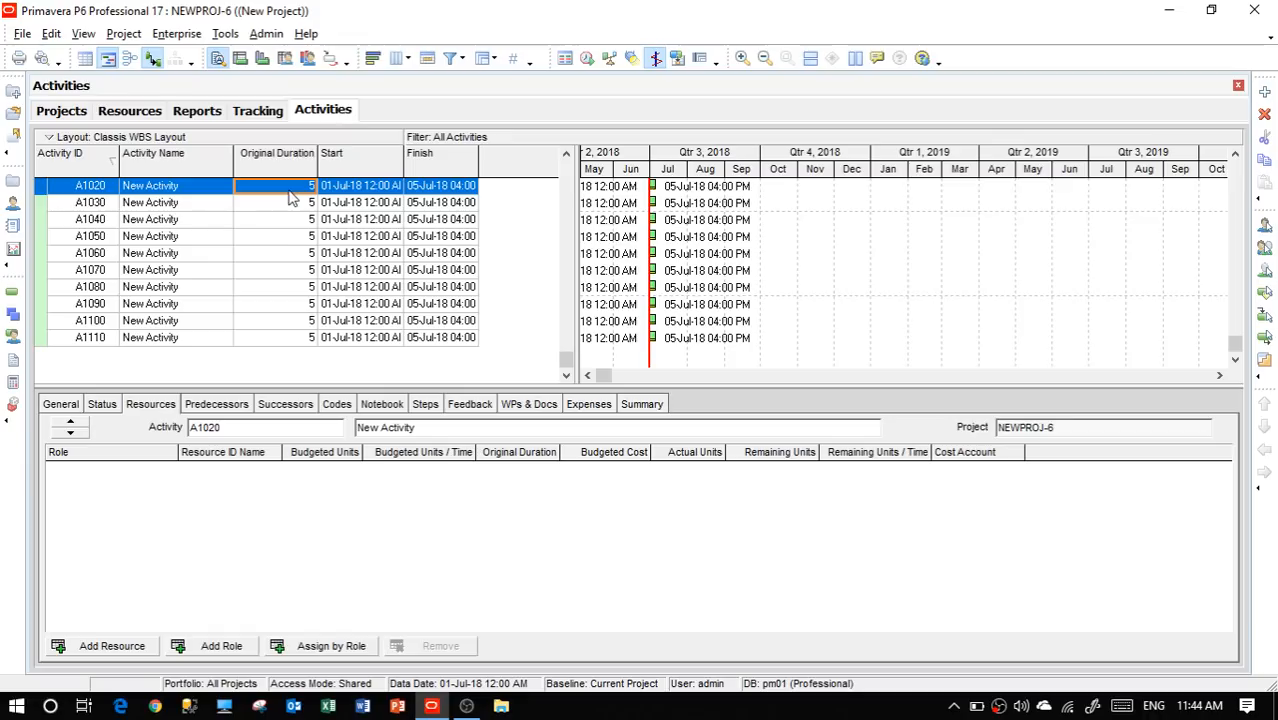
scroll(250, 328, up, 1)
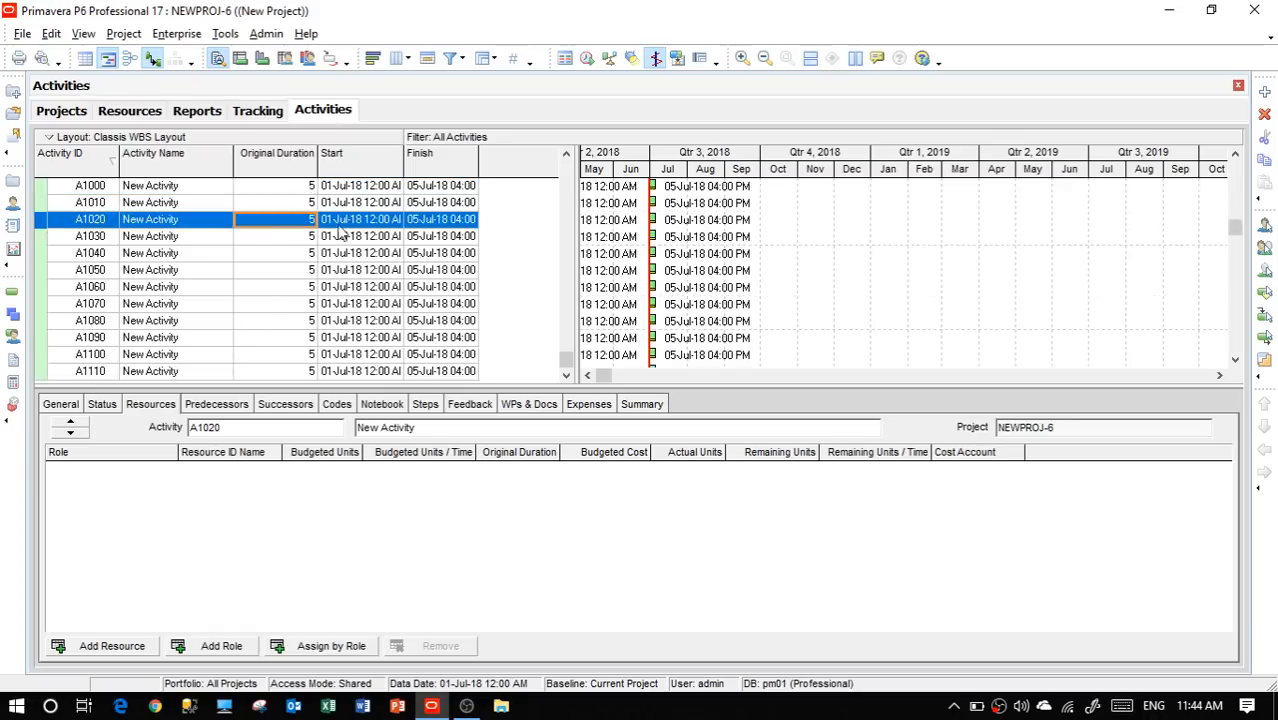
scroll(341, 232, up, 1)
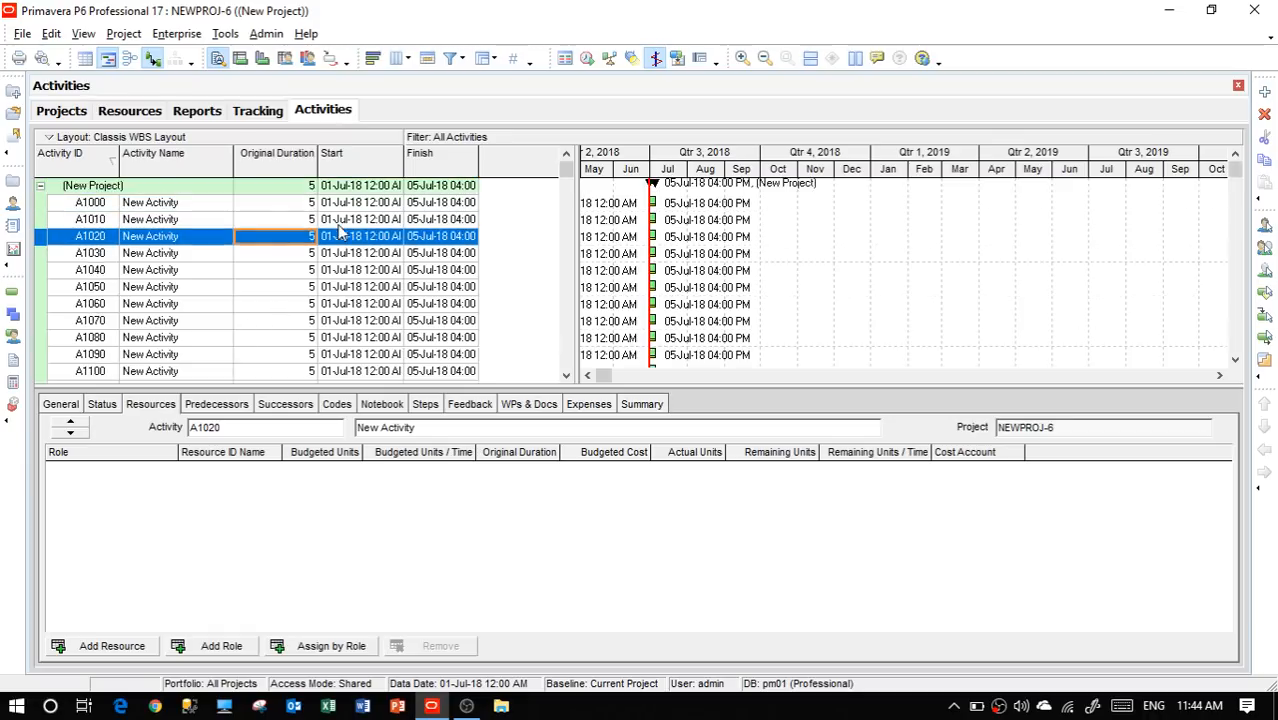
click(288, 204)
scroll(365, 290, down, 1)
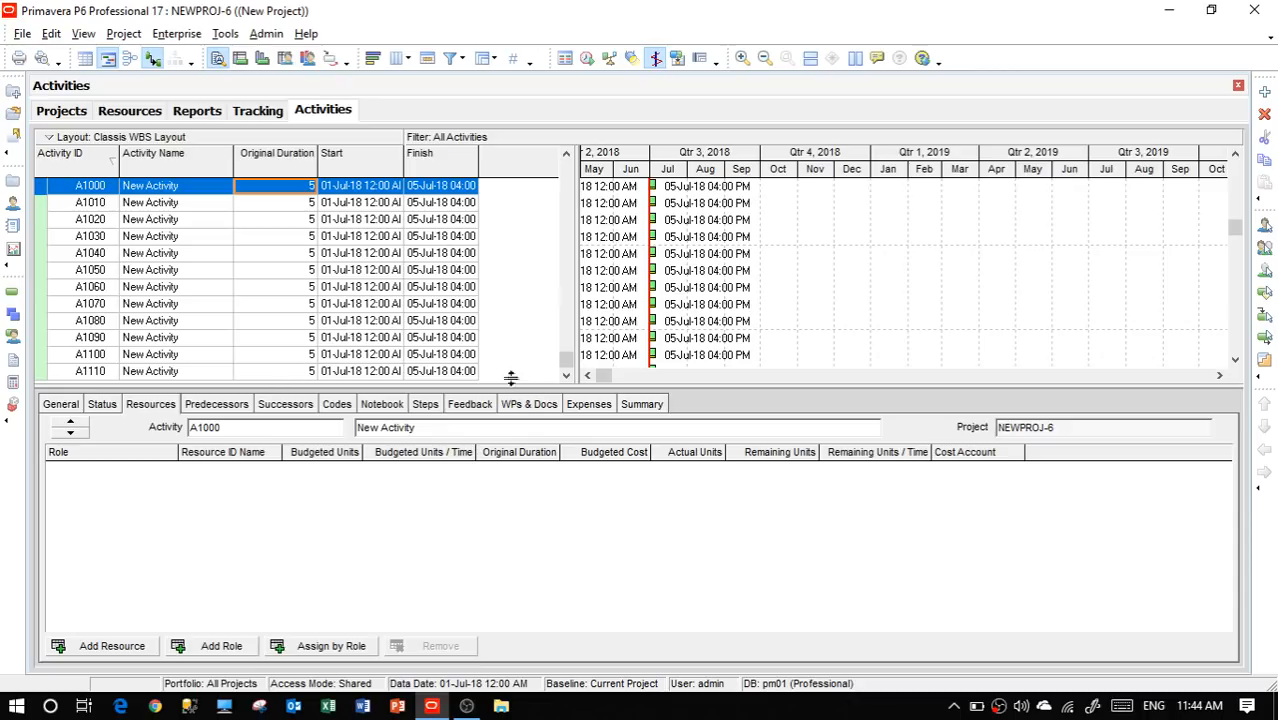
drag(510, 378, 512, 383)
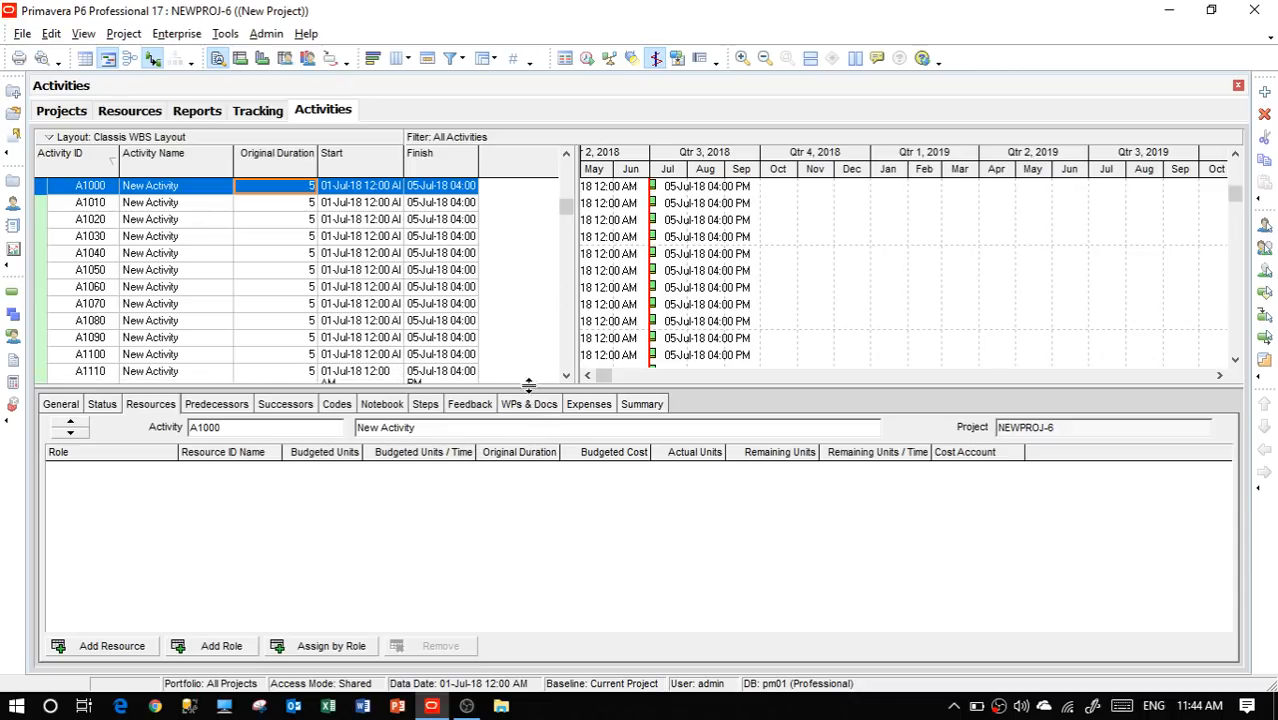
drag(528, 385, 527, 468)
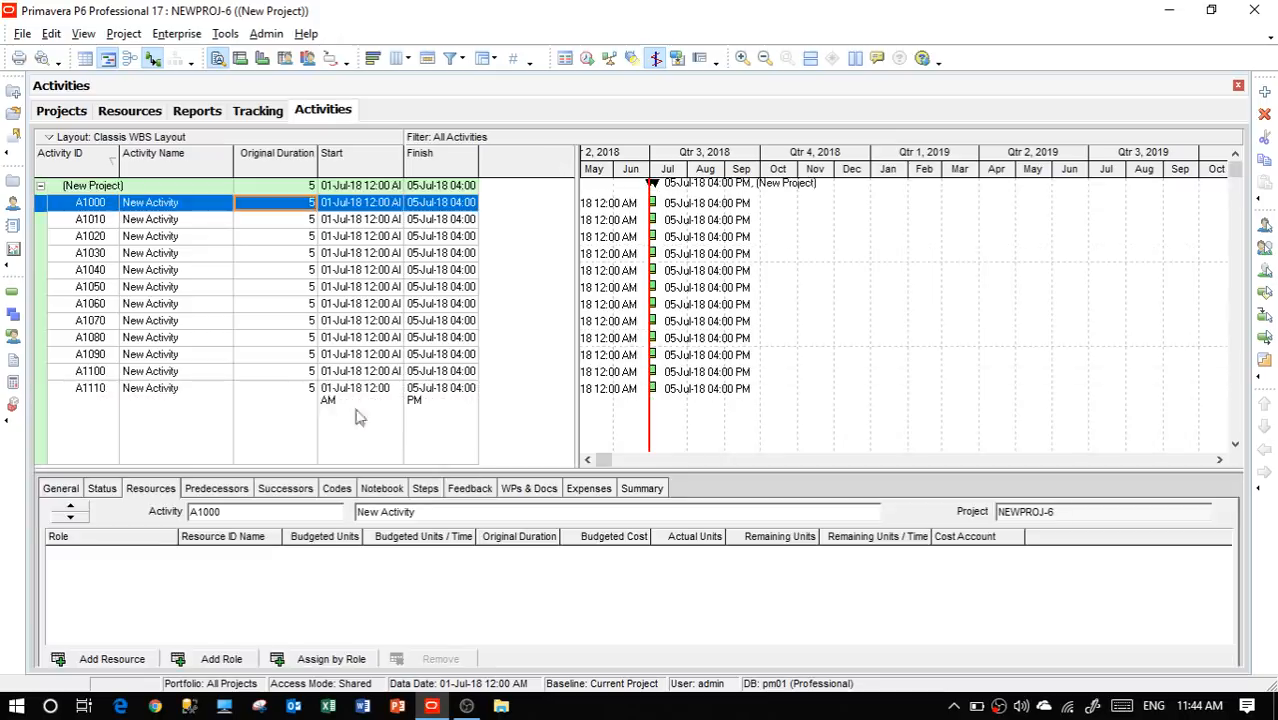
Delete activity A1110 at the end of the activity list
click(218, 420)
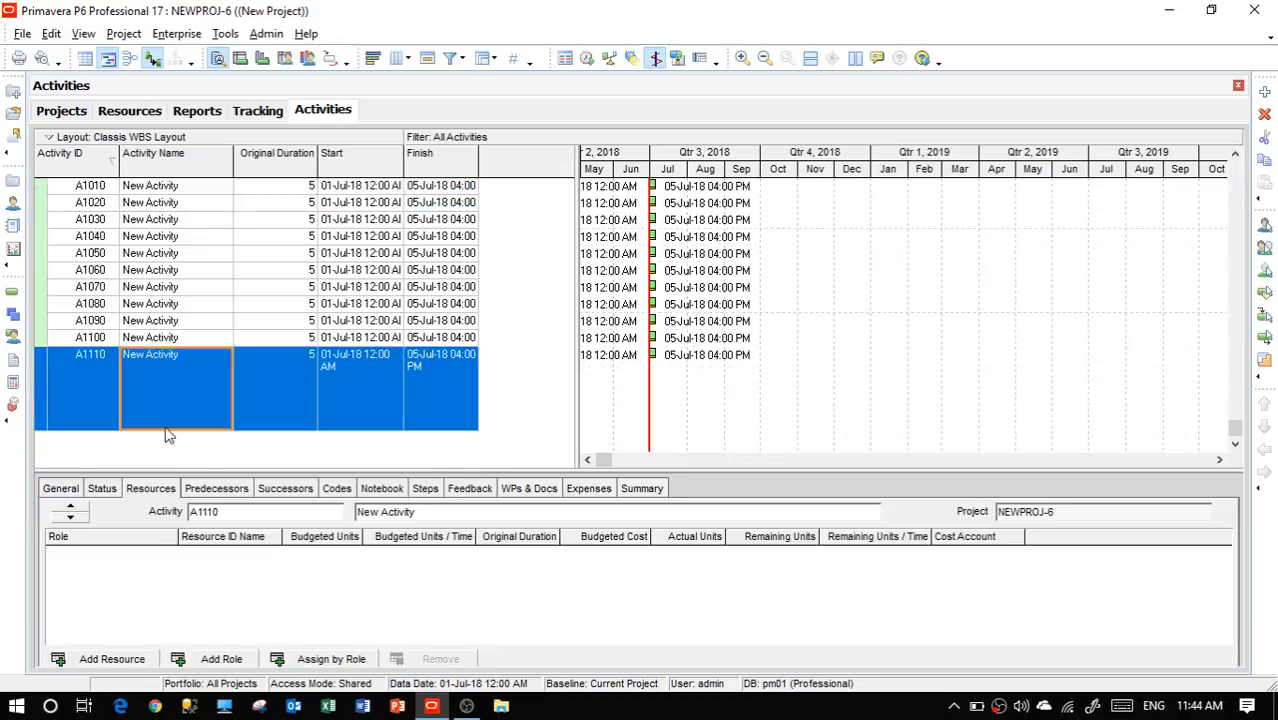
key(Delete)
click(592, 386)
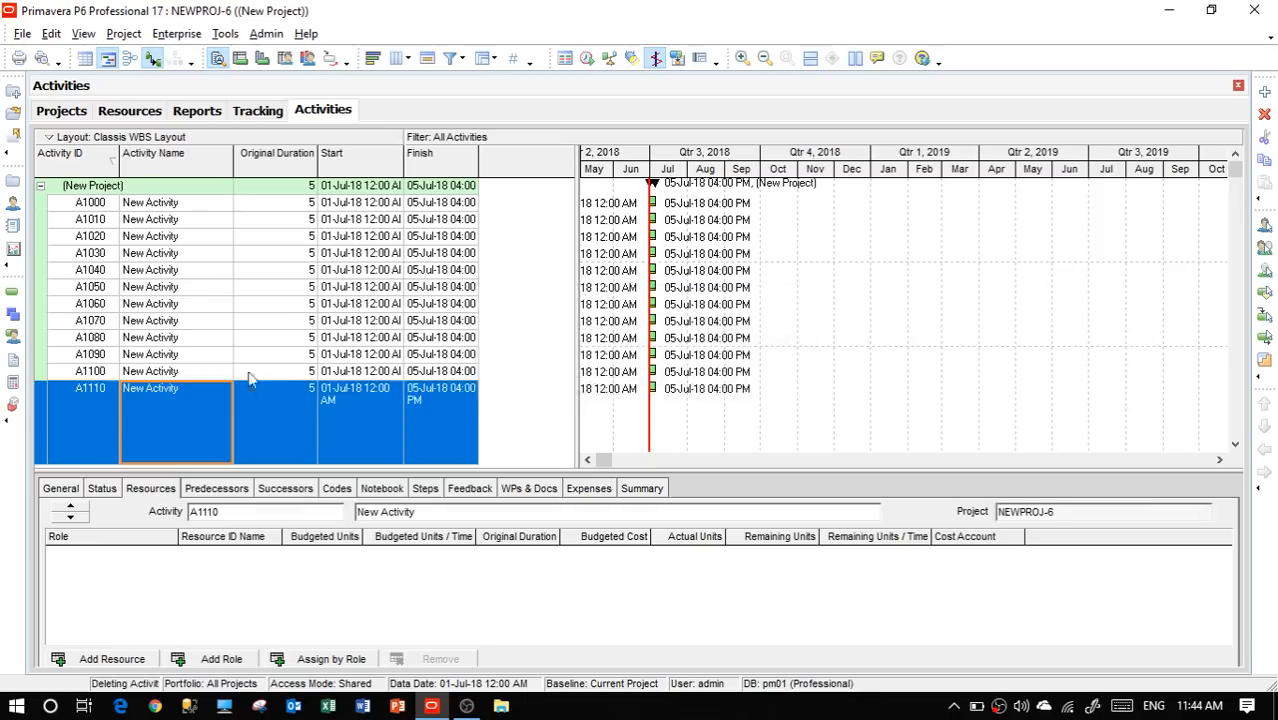
Link all activities from A1000 through A1100 in one sequential chain
click(195, 207)
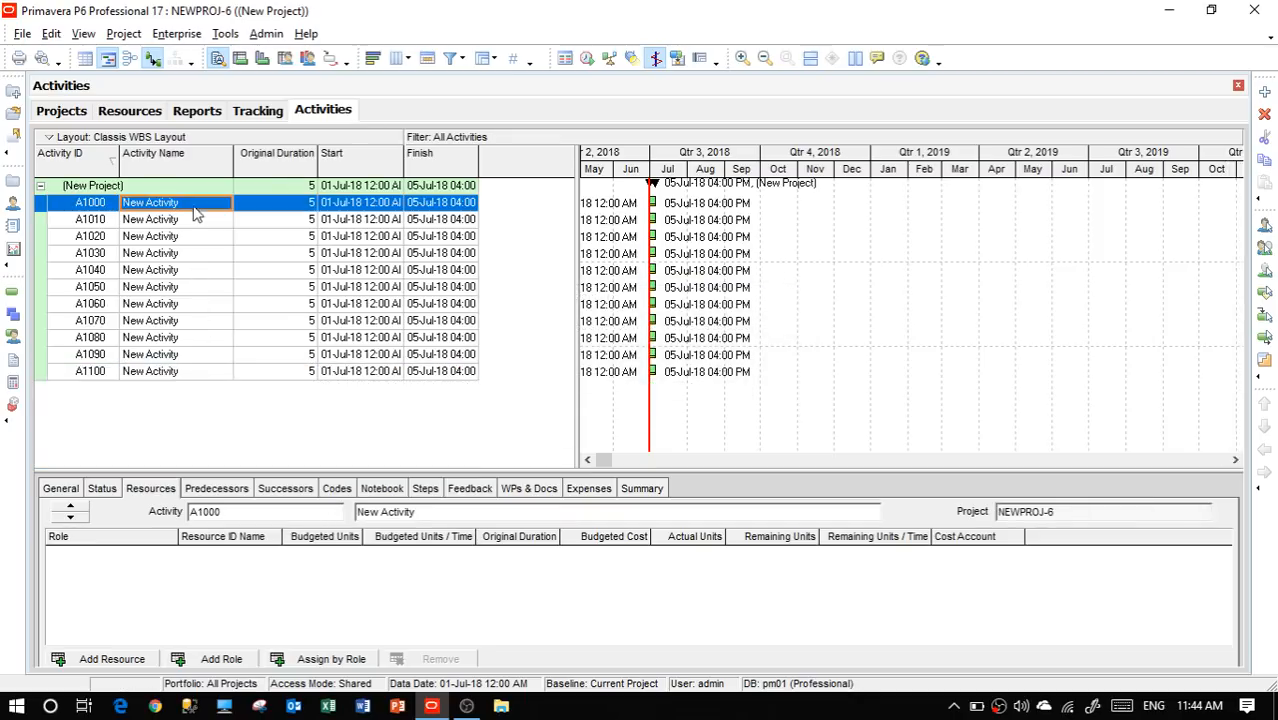
ctrl+click(200, 371)
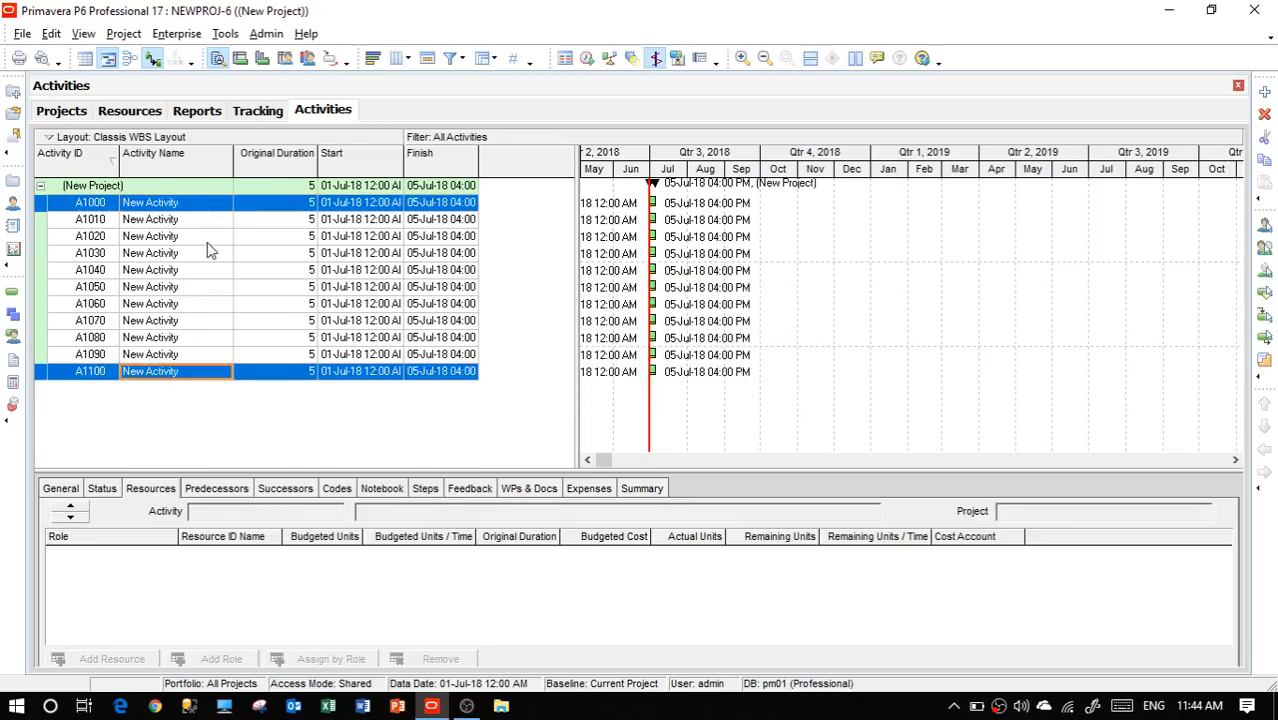
ctrl+click(190, 205)
click(190, 205)
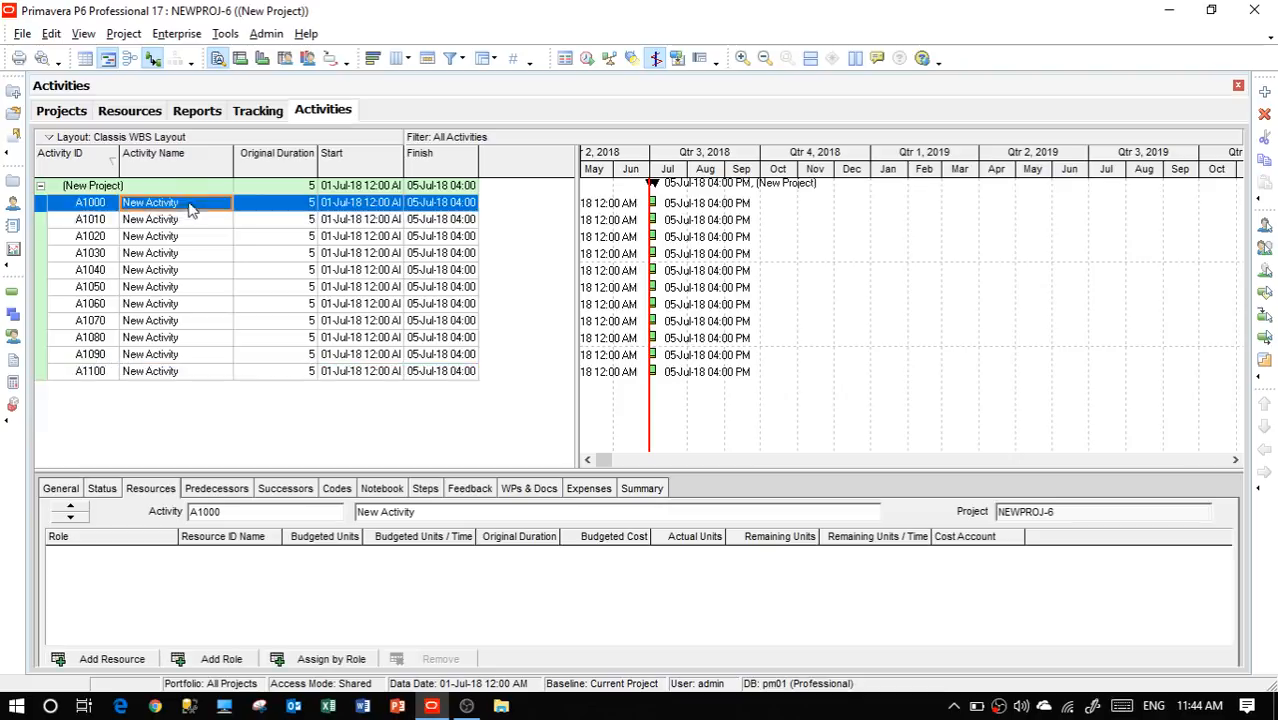
shift+click(205, 371)
right_click(200, 291)
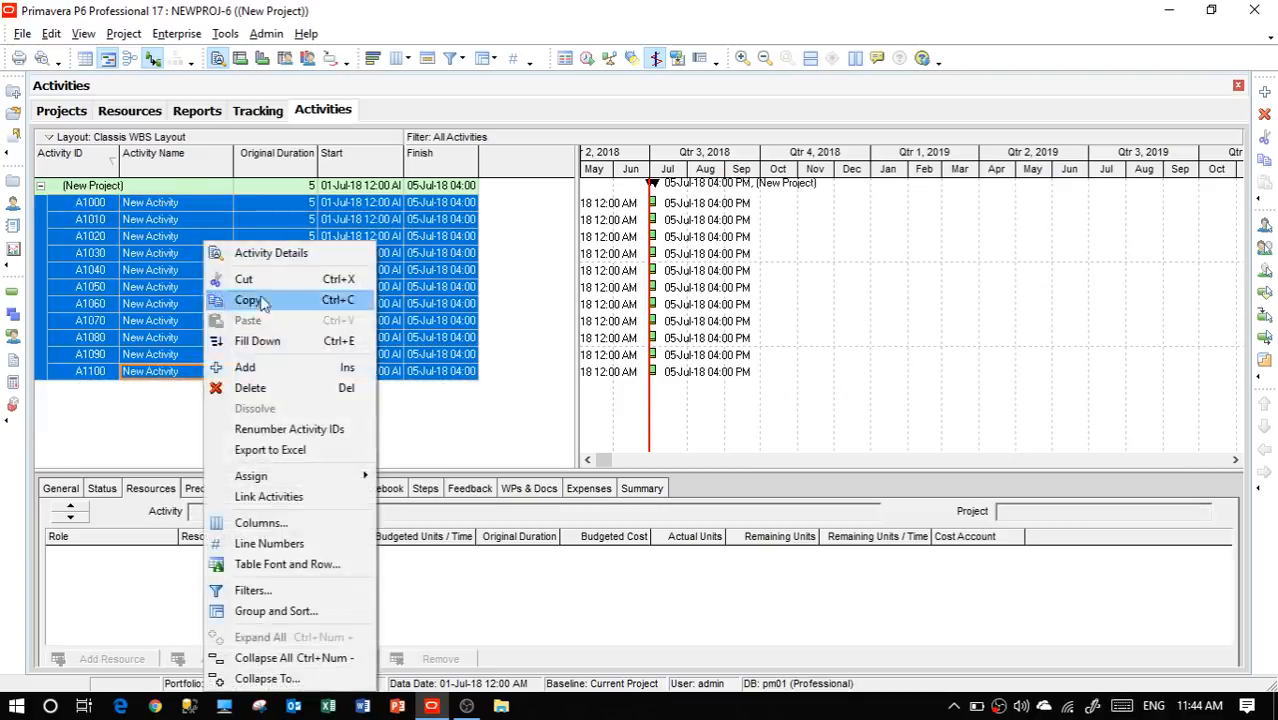
click(275, 497)
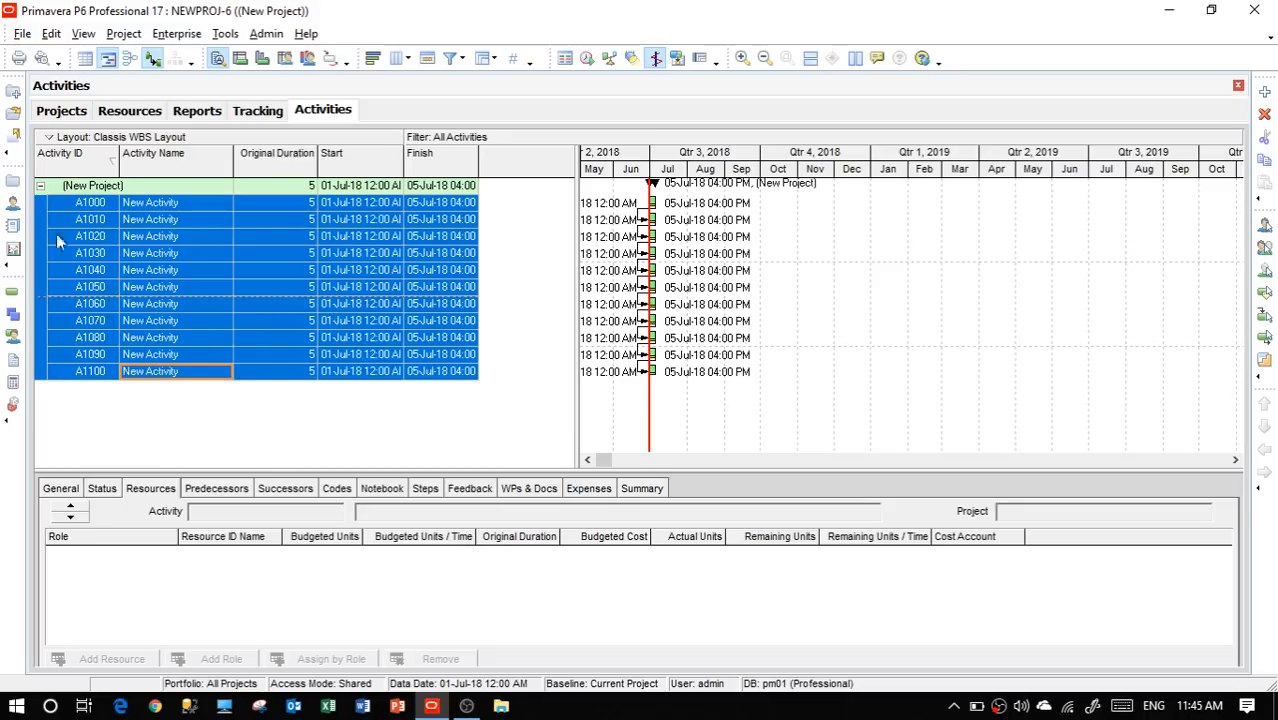
Return to the project list and examine the new project's budget, cost, performance, activity count and baseline columns
click(16, 182)
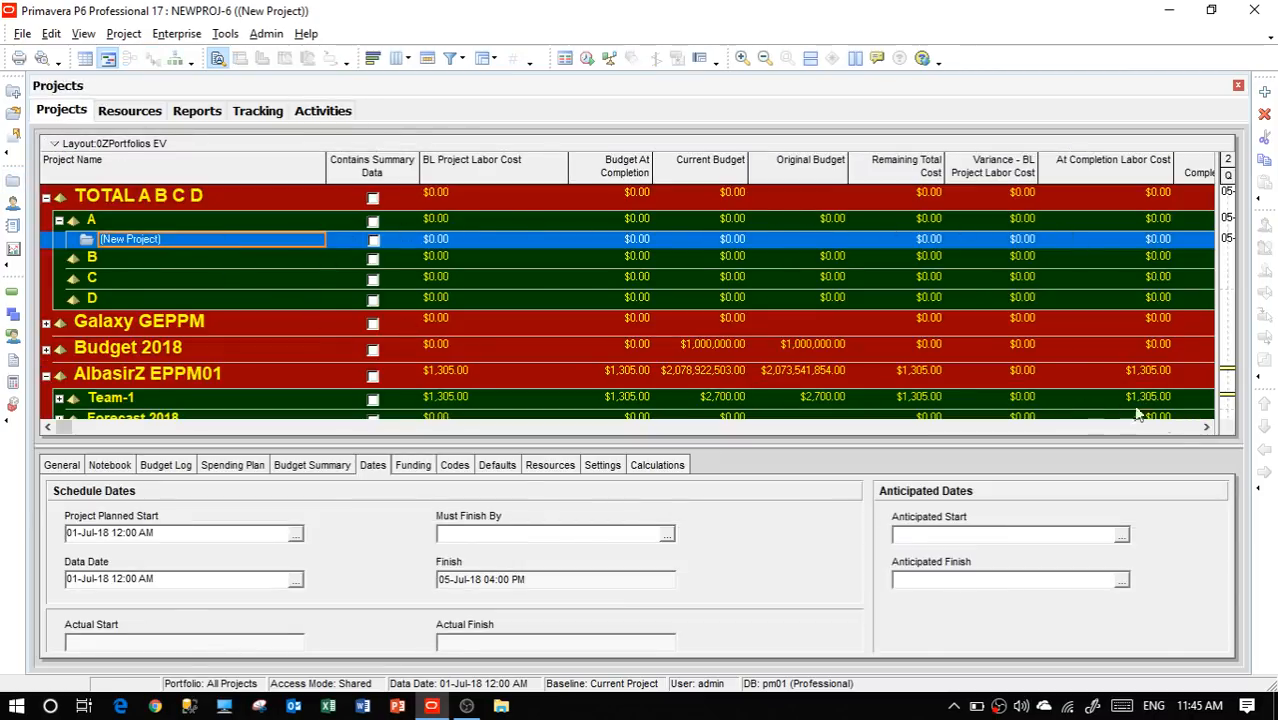
click(1206, 427)
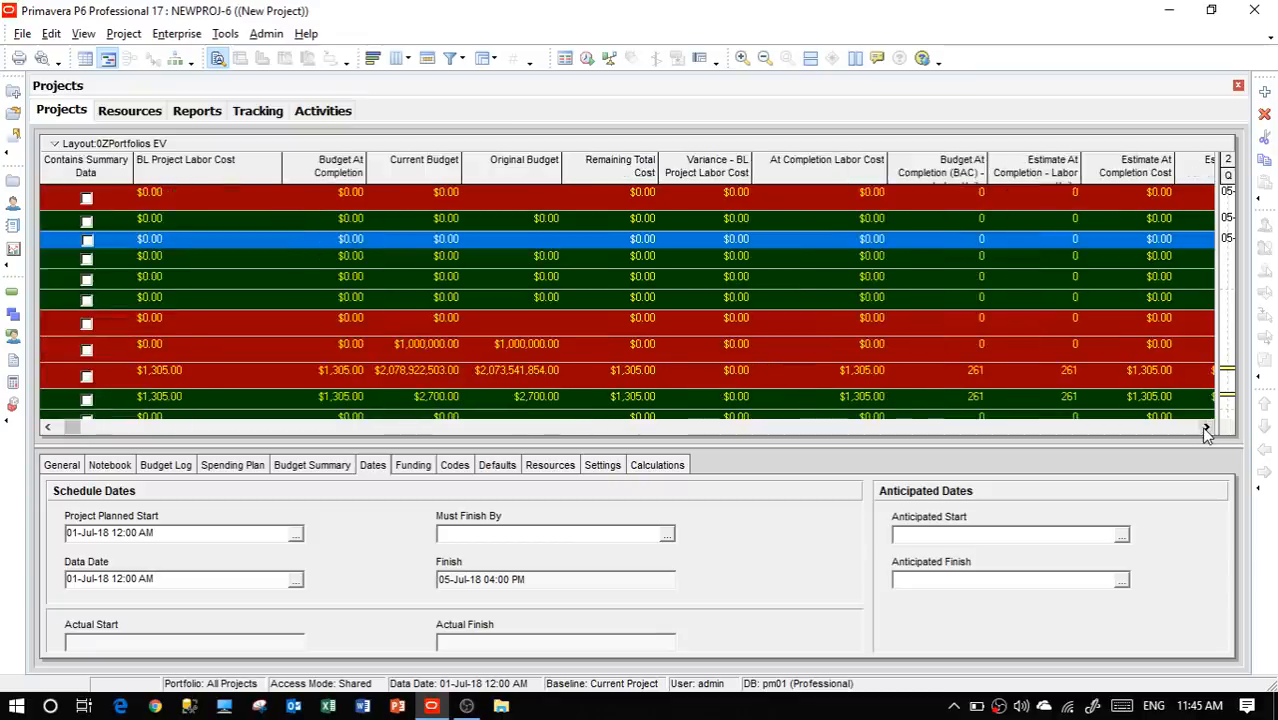
click(1206, 427)
click(1206, 427)
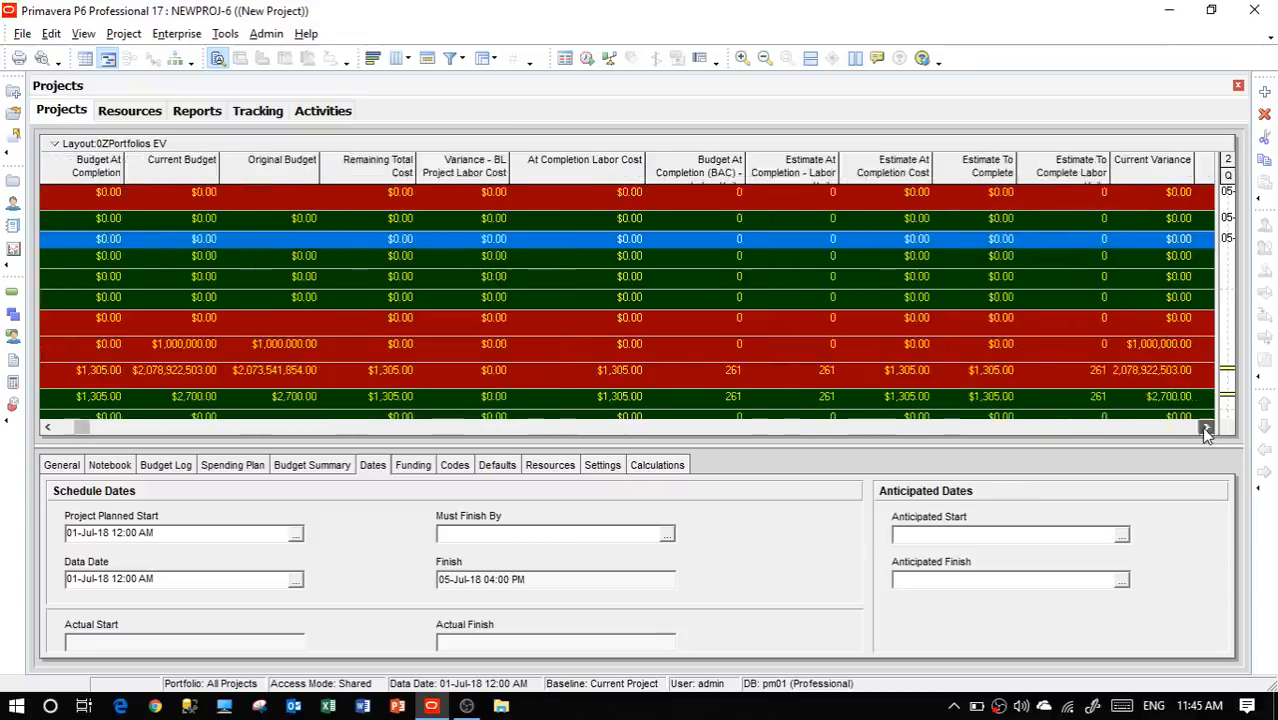
click(1206, 427)
click(1206, 427)
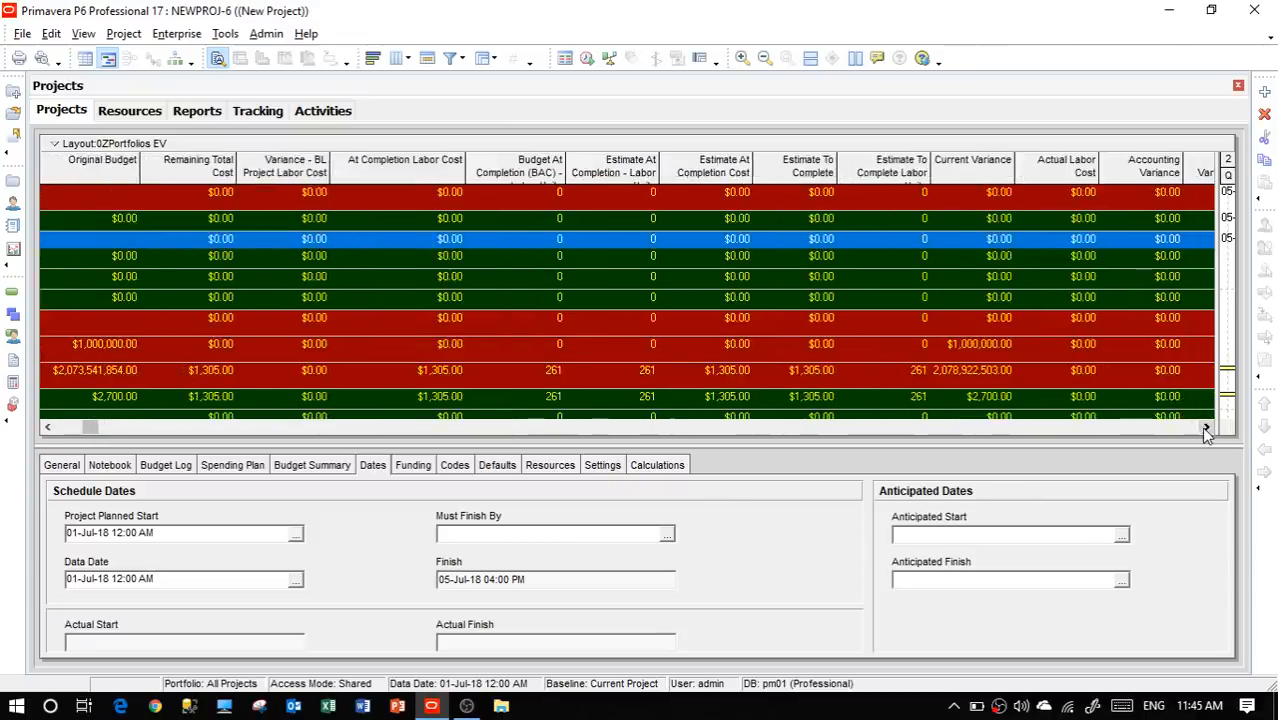
click(1206, 427)
click(1206, 427)
click(1206, 427)
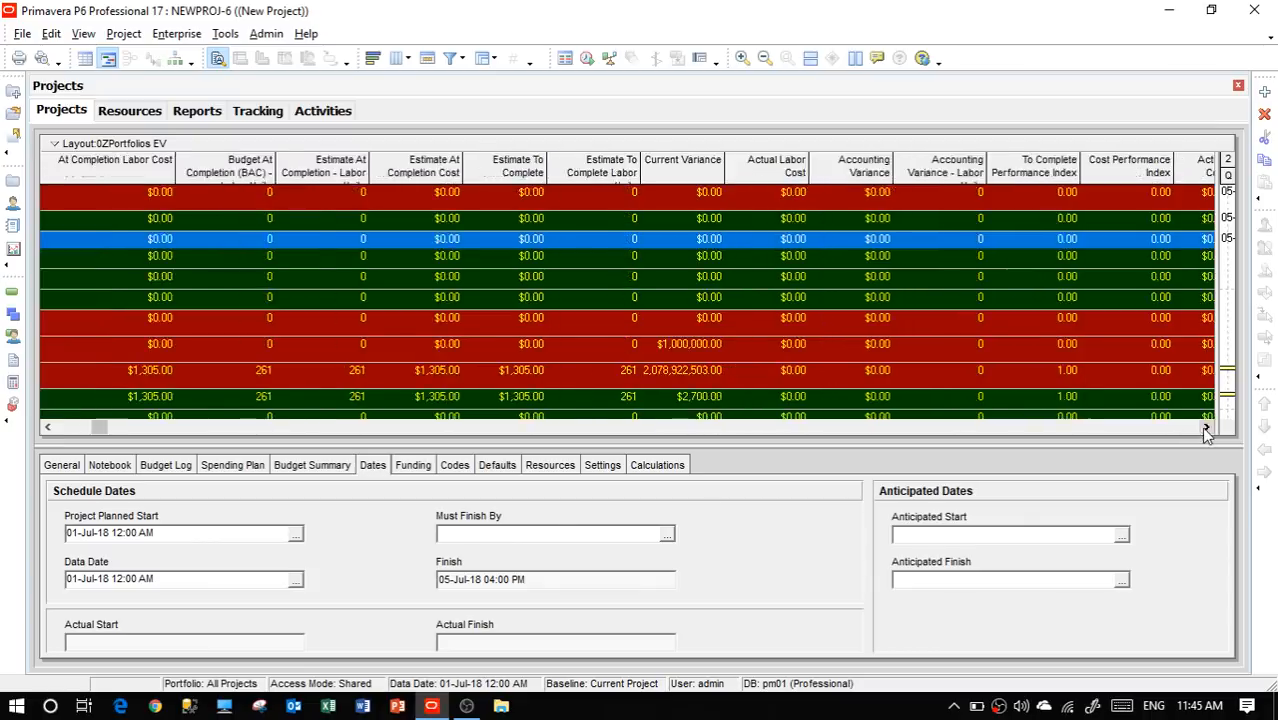
click(1206, 427)
click(1206, 427)
click(1206, 427)
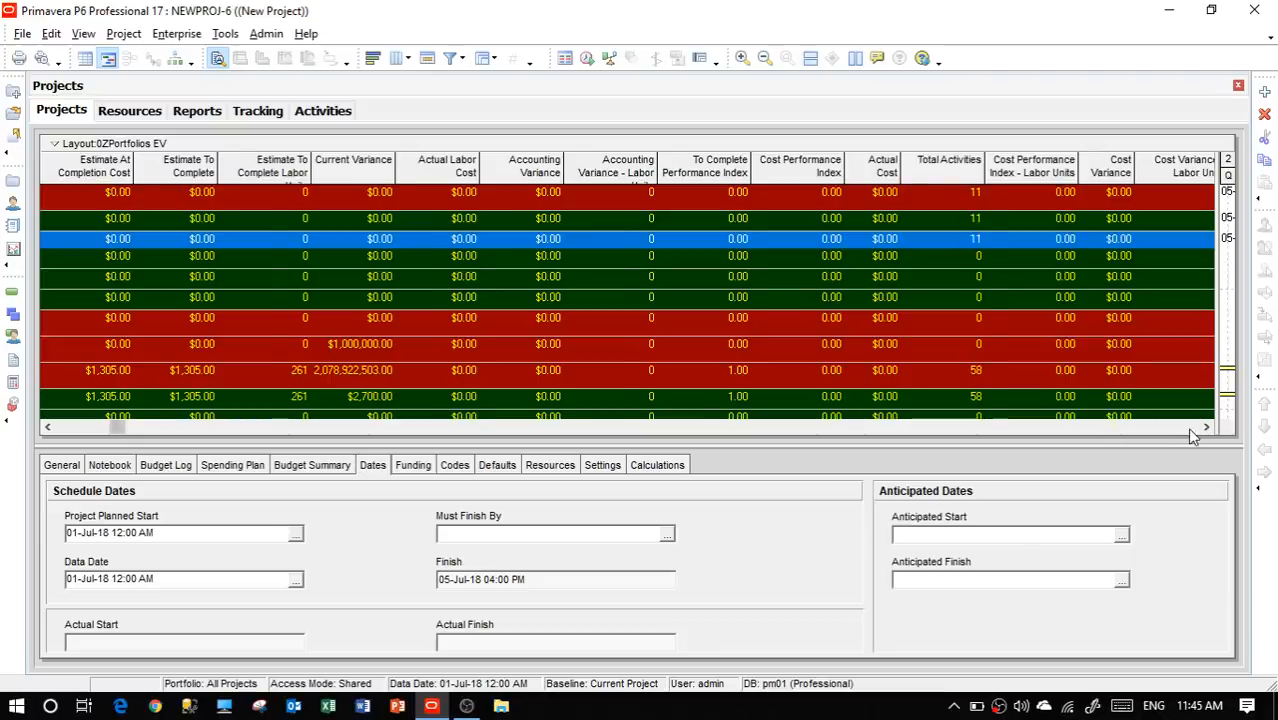
scroll(1190, 435, right, 4)
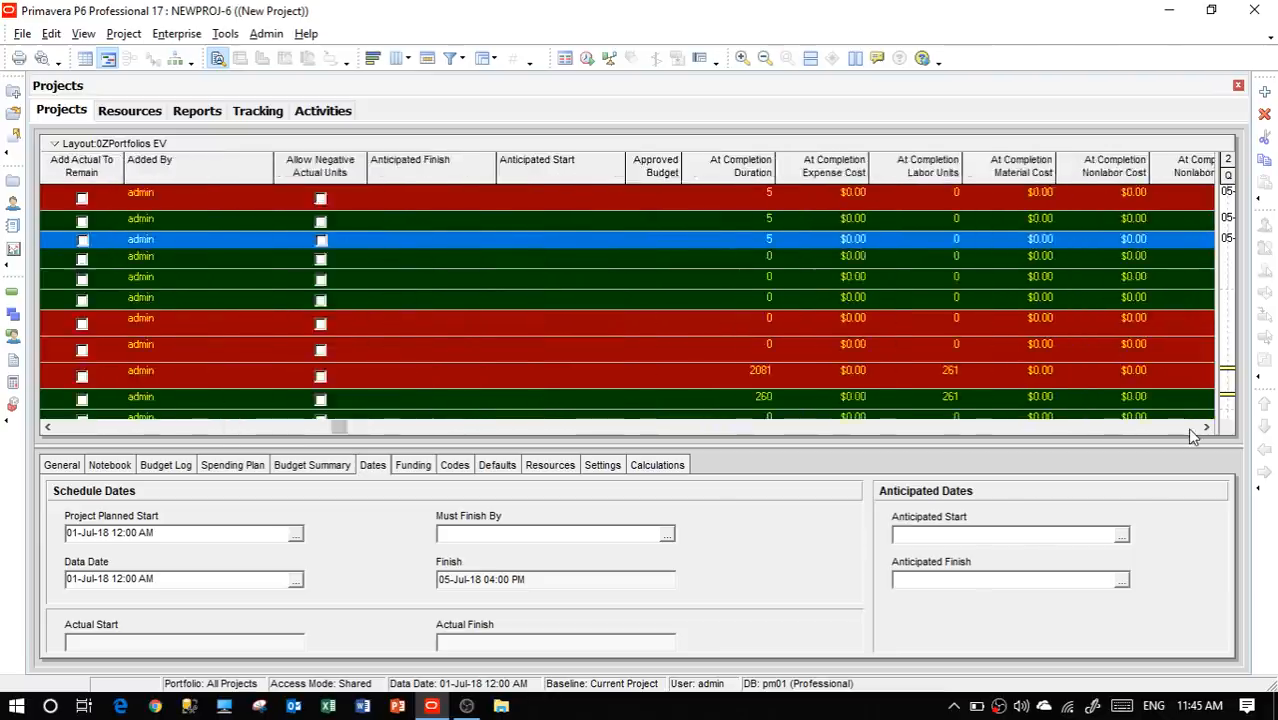
scroll(1190, 435, right, 2)
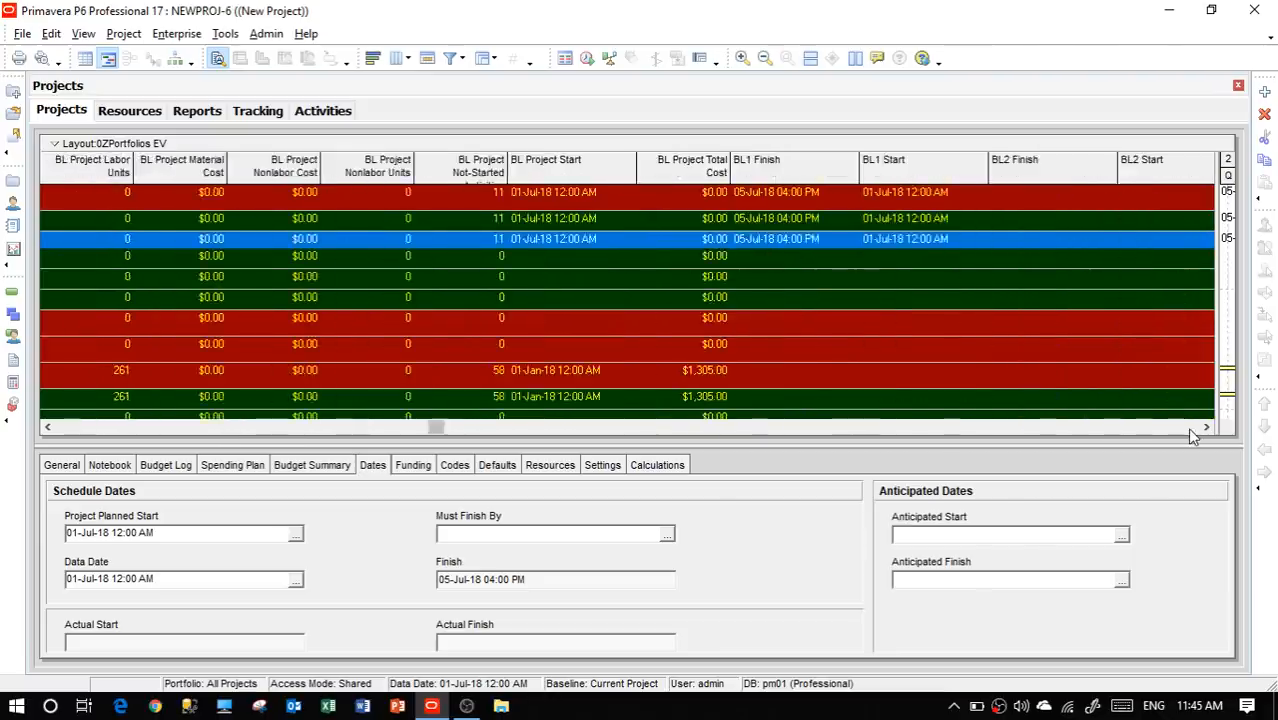
click(70, 429)
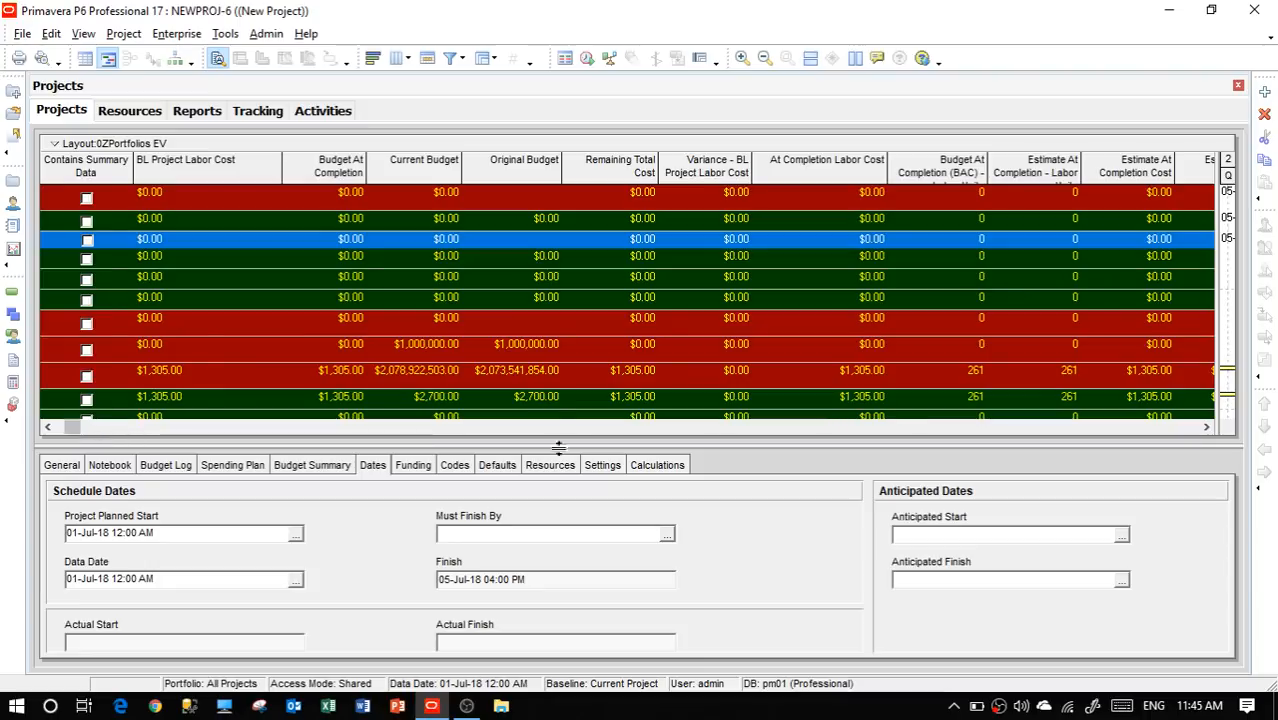
Examine the new project's baseline columns, including Baseline Data Date, BL Project Duration, Start and Finish, and BL1 Start and Finish
click(951, 432)
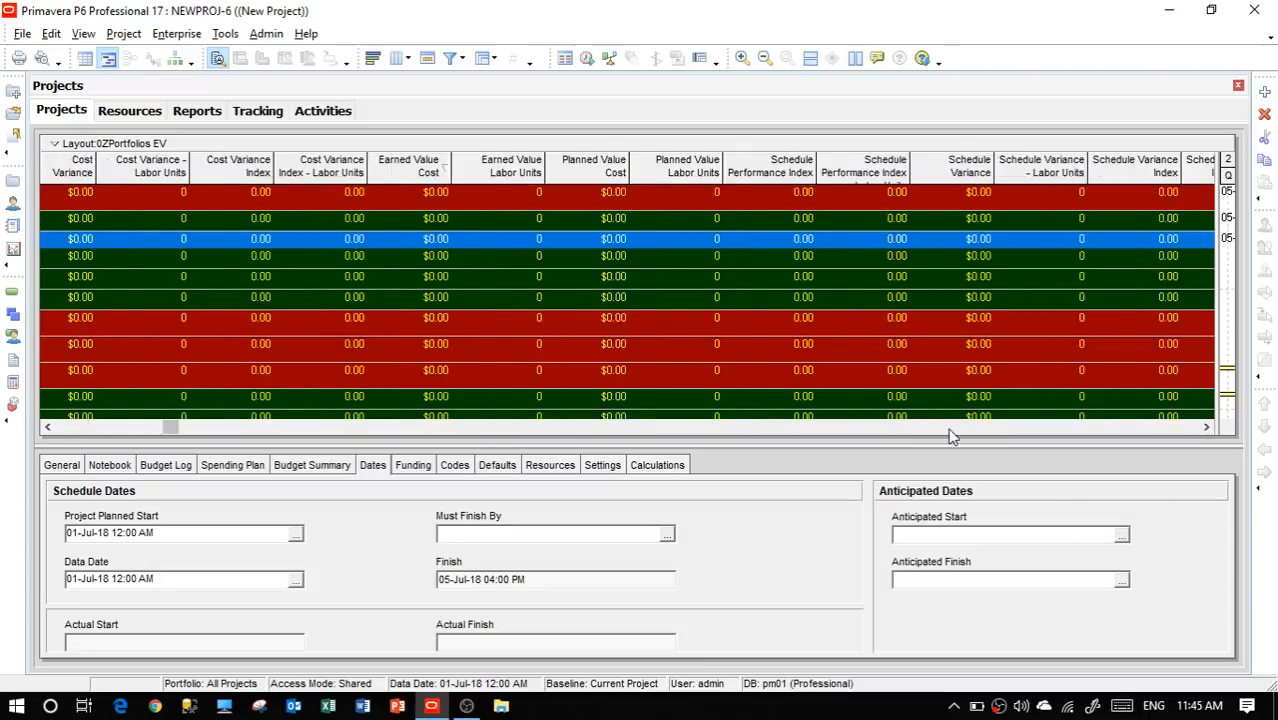
click(951, 432)
click(951, 432)
click(951, 432)
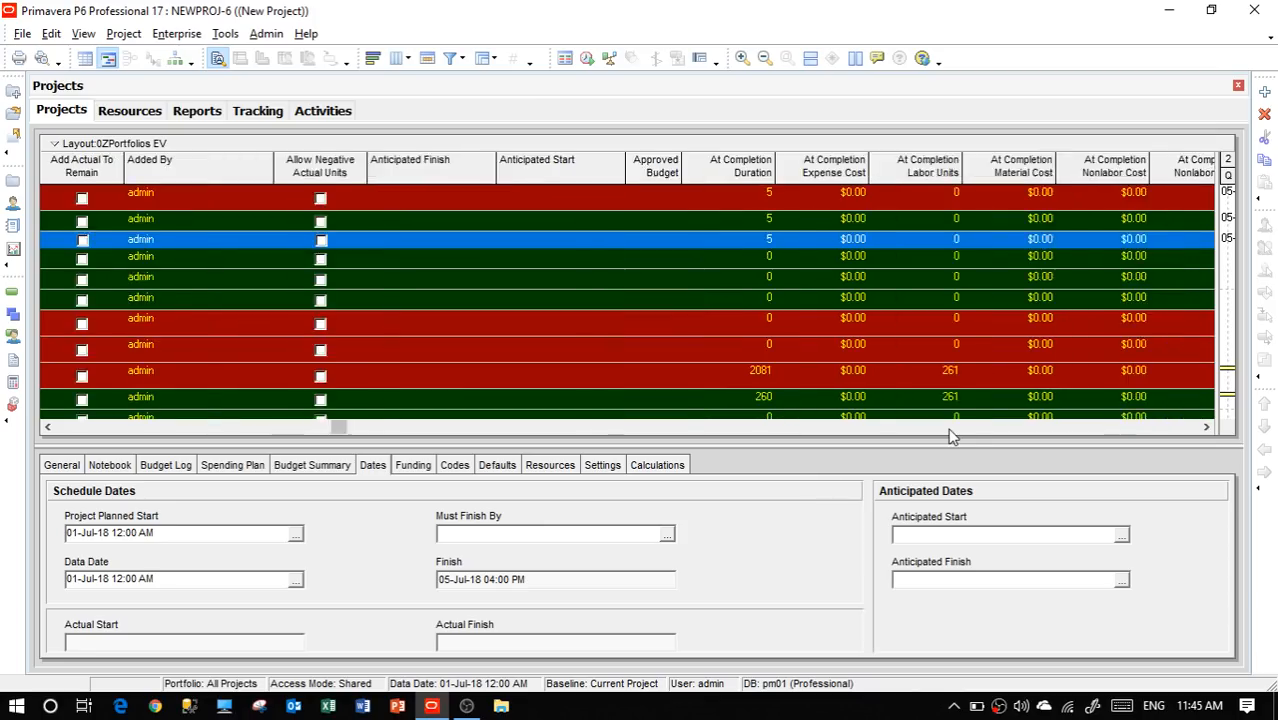
click(951, 432)
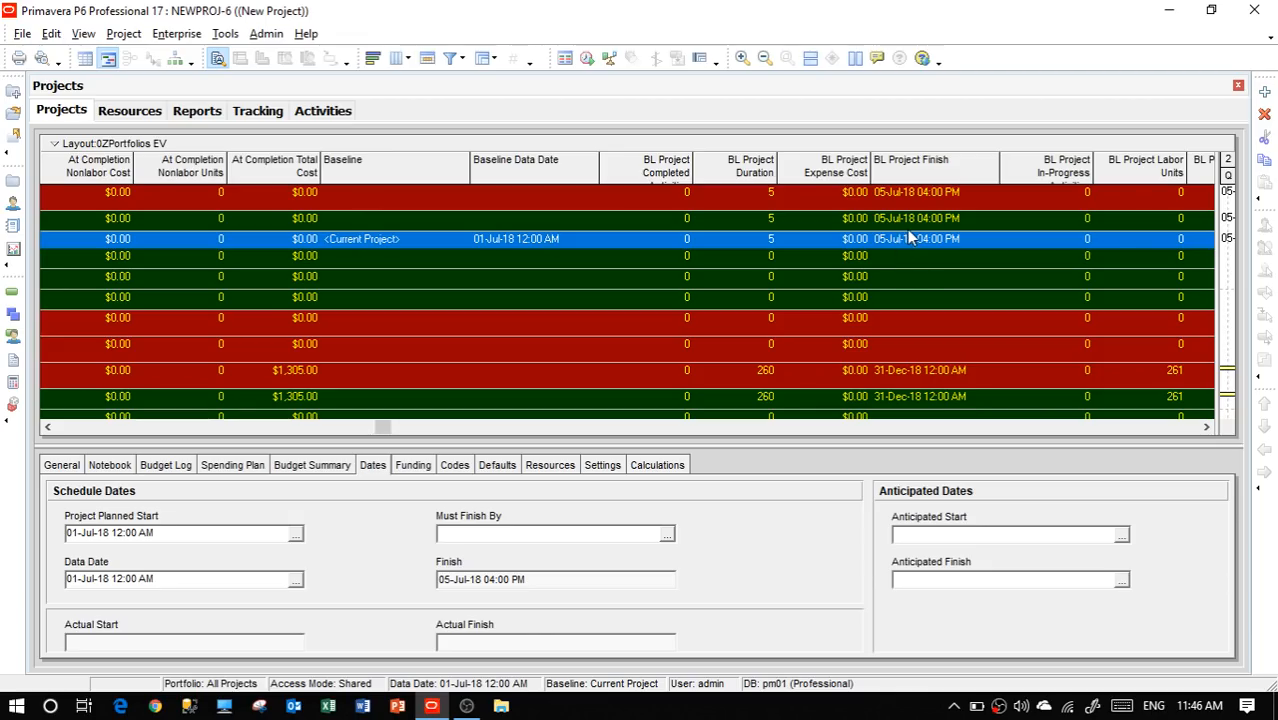
click(1207, 427)
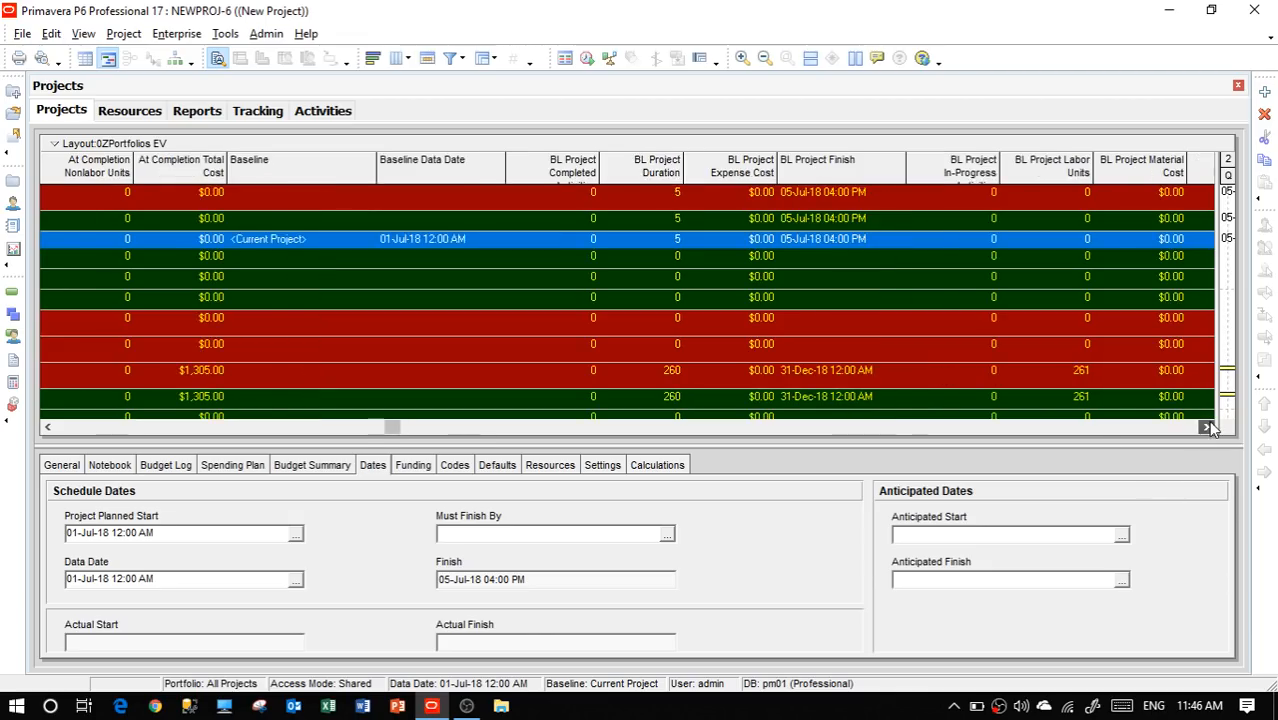
click(1207, 427)
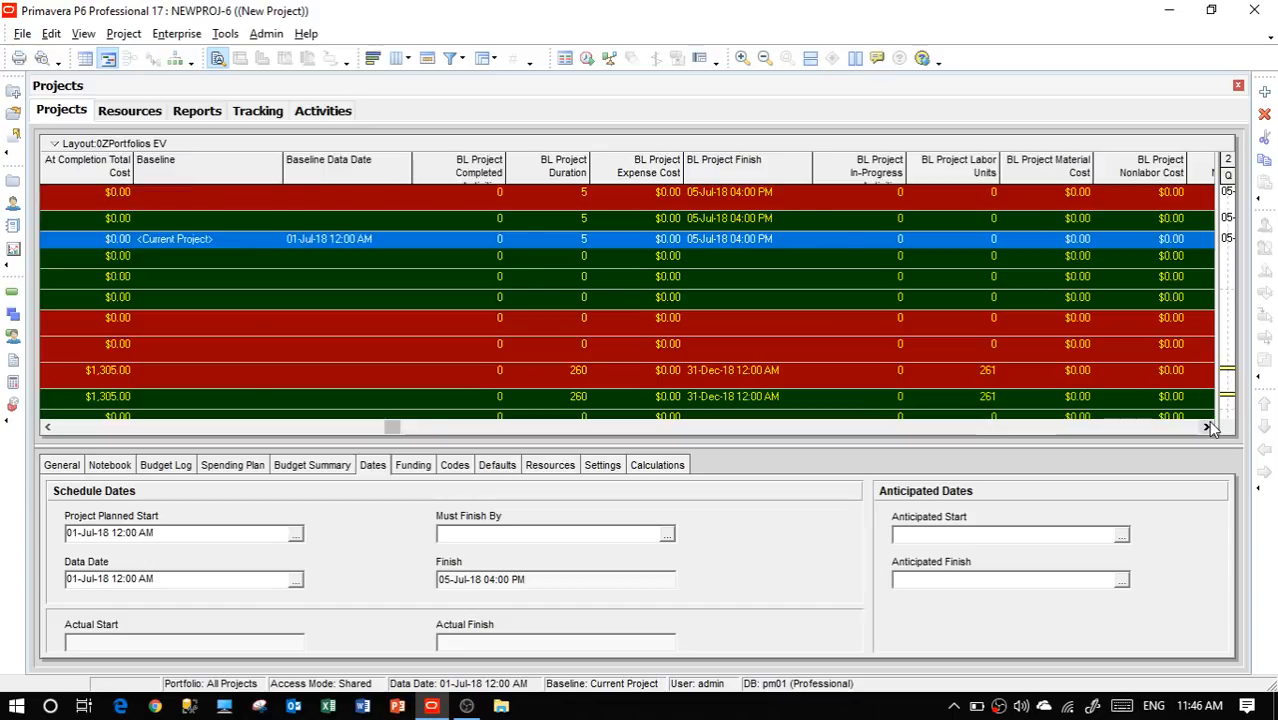
click(1207, 427)
click(1207, 427)
click(1207, 427)
click(1207, 427)
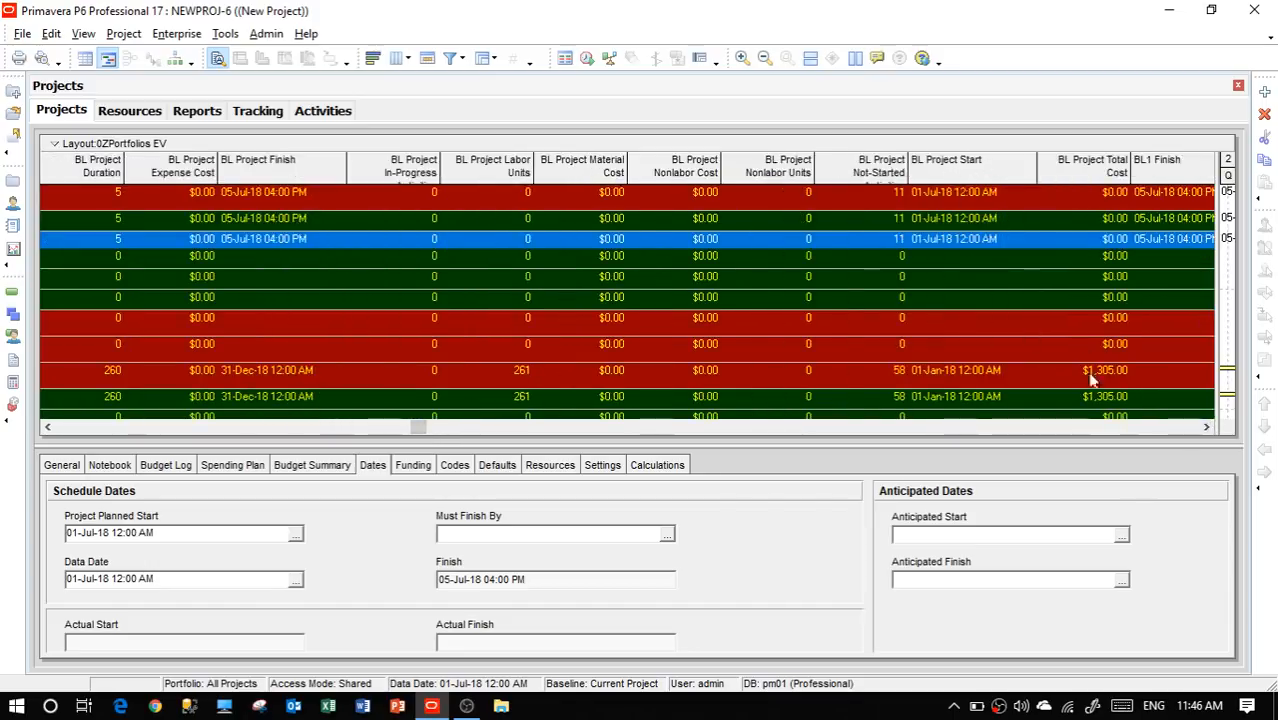
click(1202, 428)
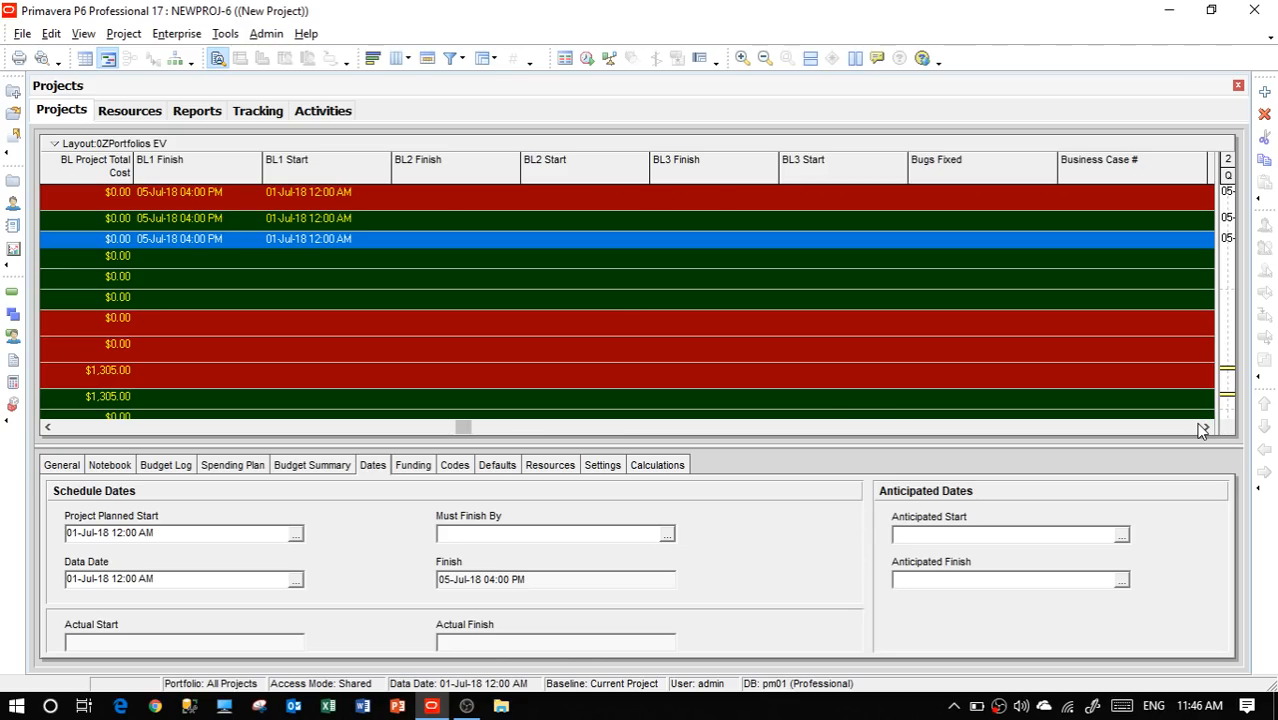
Examine the remaining project columns, including Finish, forecast dates and baseline variances, and return to the project names
click(1202, 428)
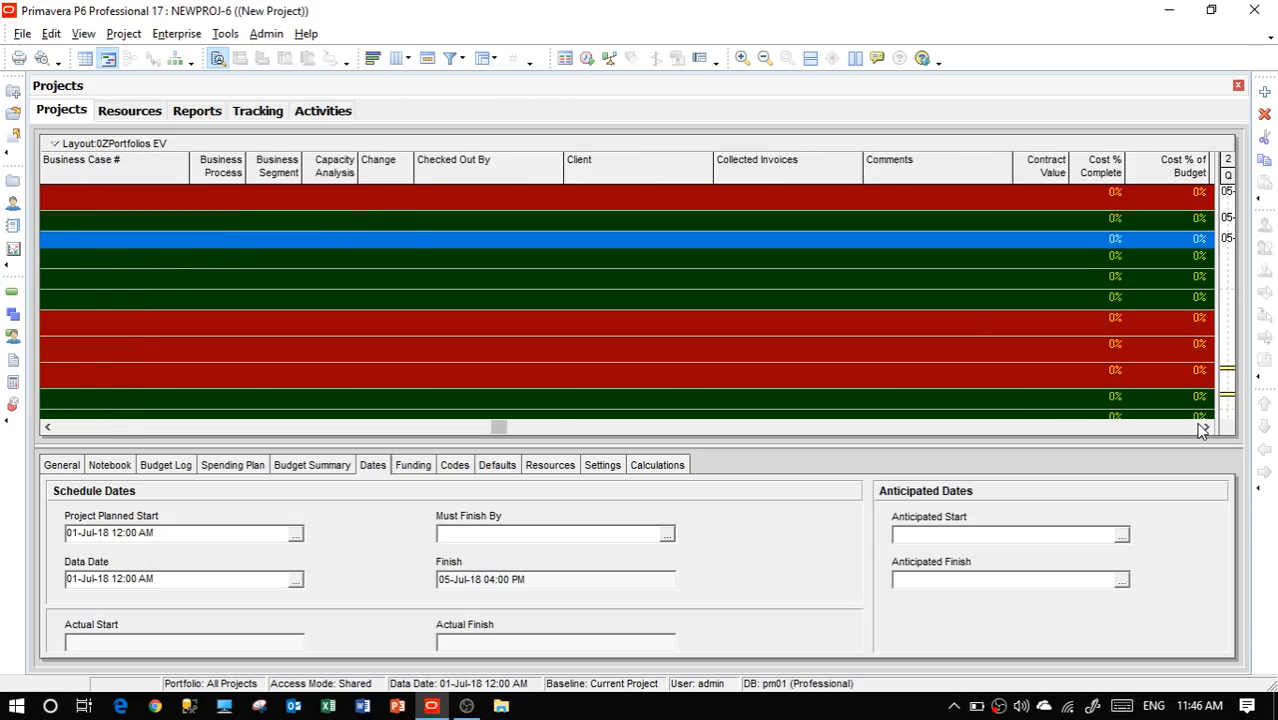
click(1202, 428)
click(1202, 428)
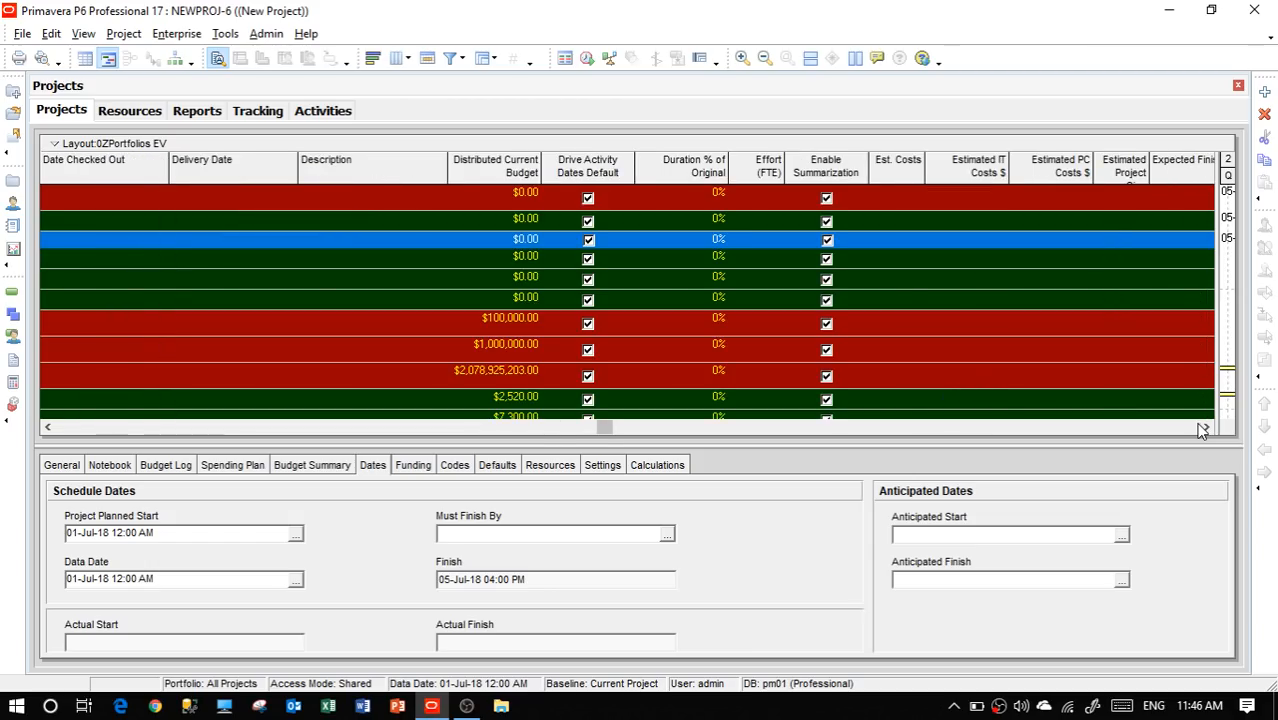
click(1202, 428)
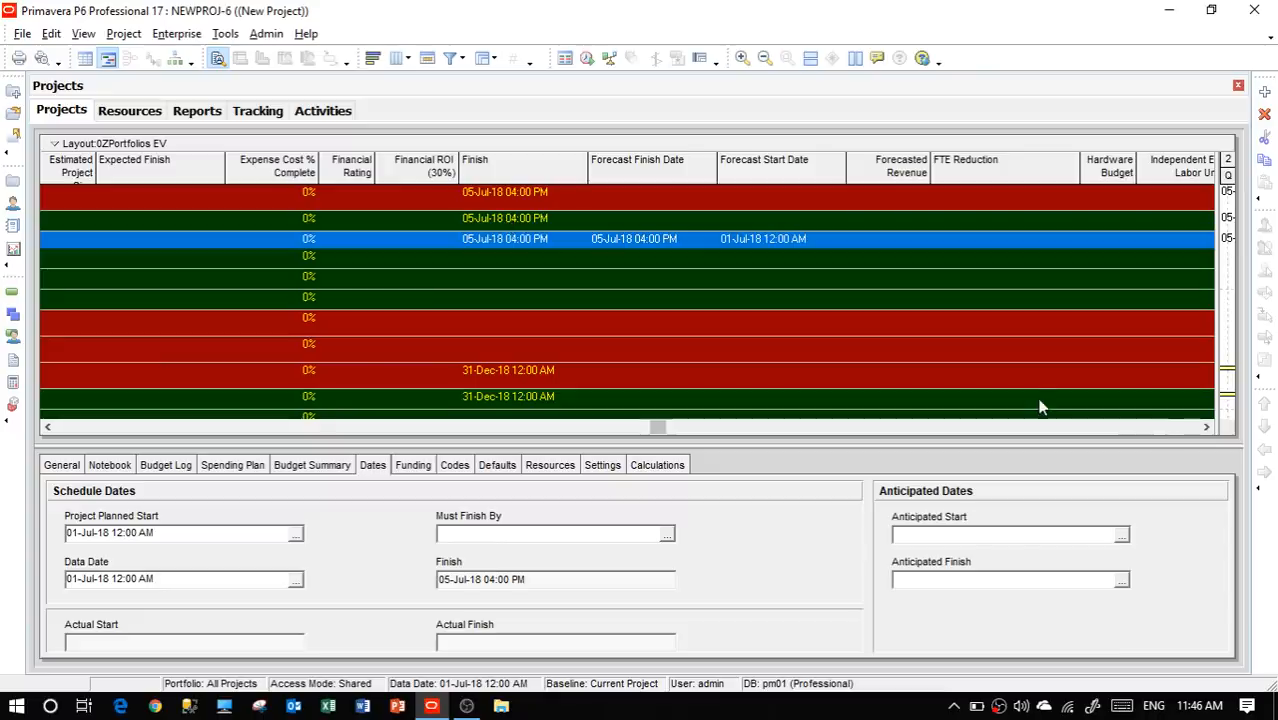
click(1193, 428)
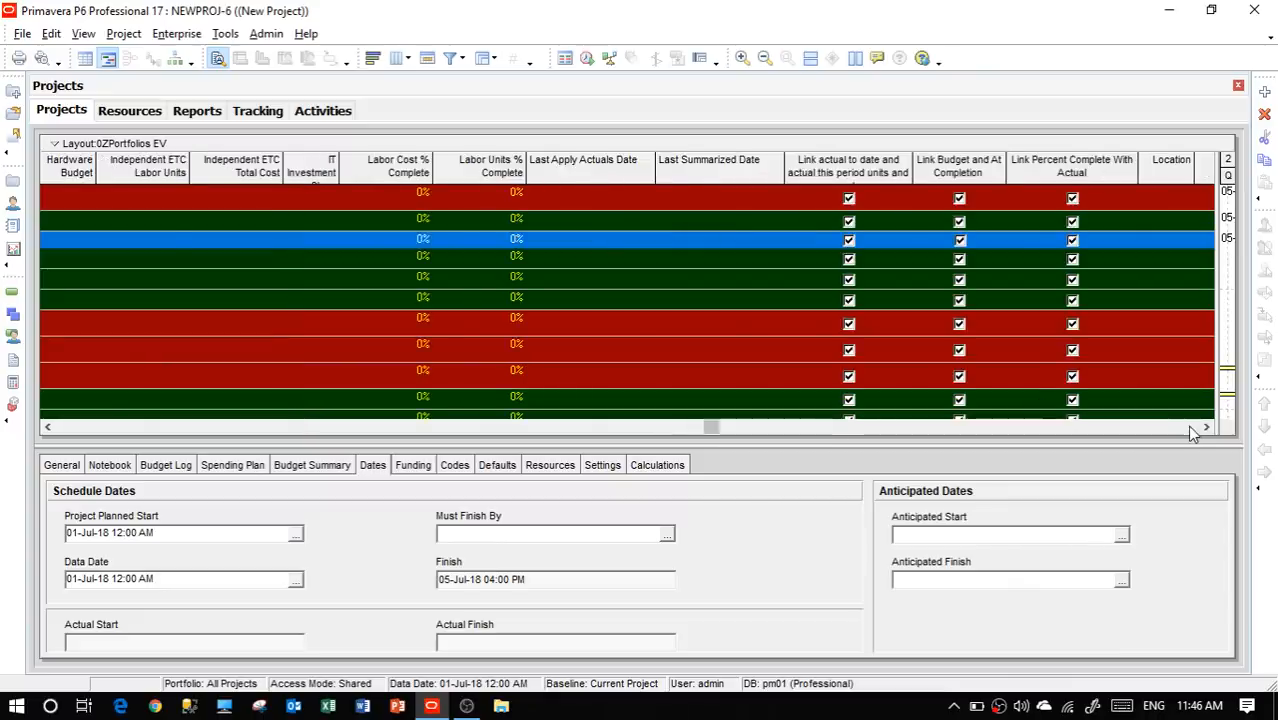
click(1193, 428)
click(1193, 428)
click(1193, 428)
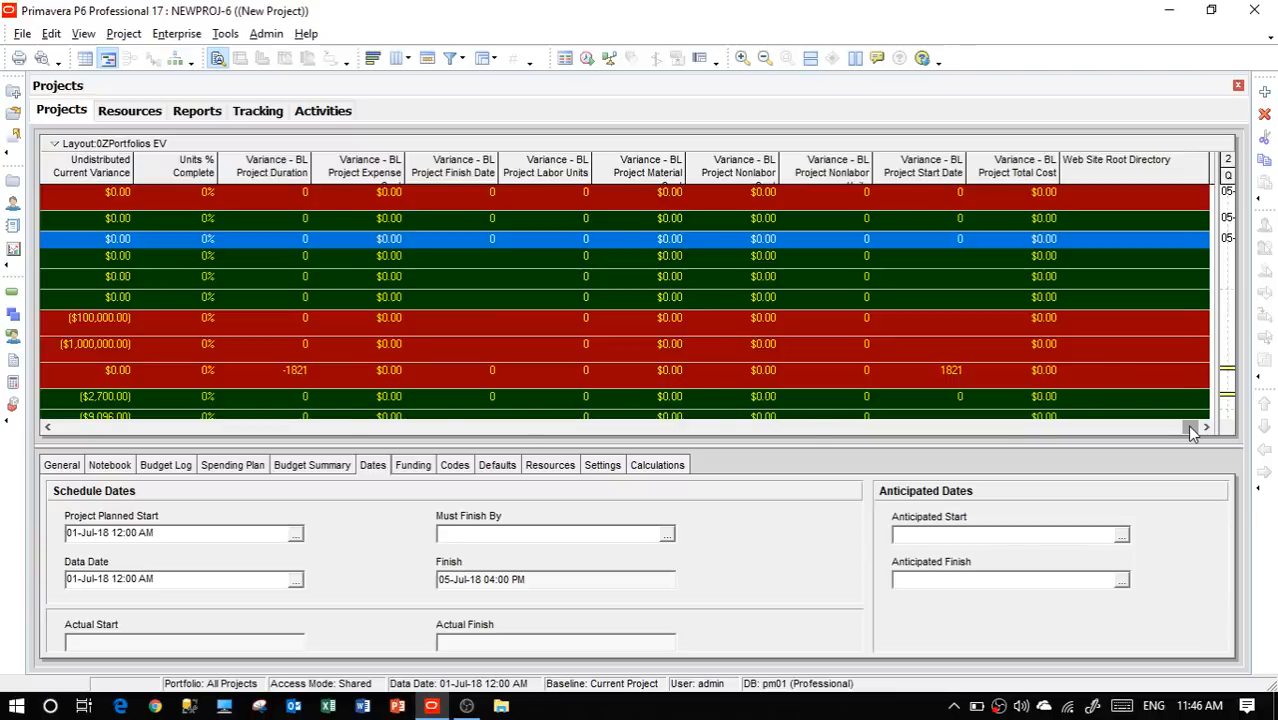
drag(1193, 430, 58, 430)
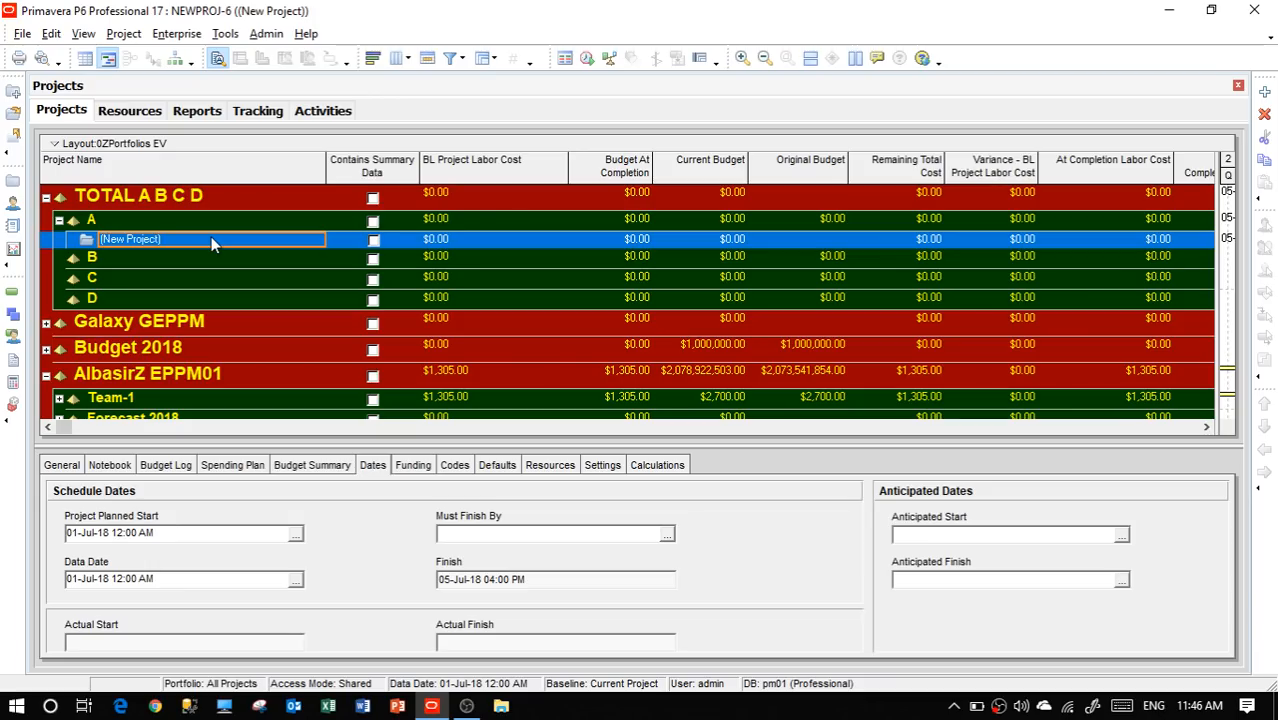
Open the new project's activities and schedule the project with the data date 01-Jul-18
click(13, 313)
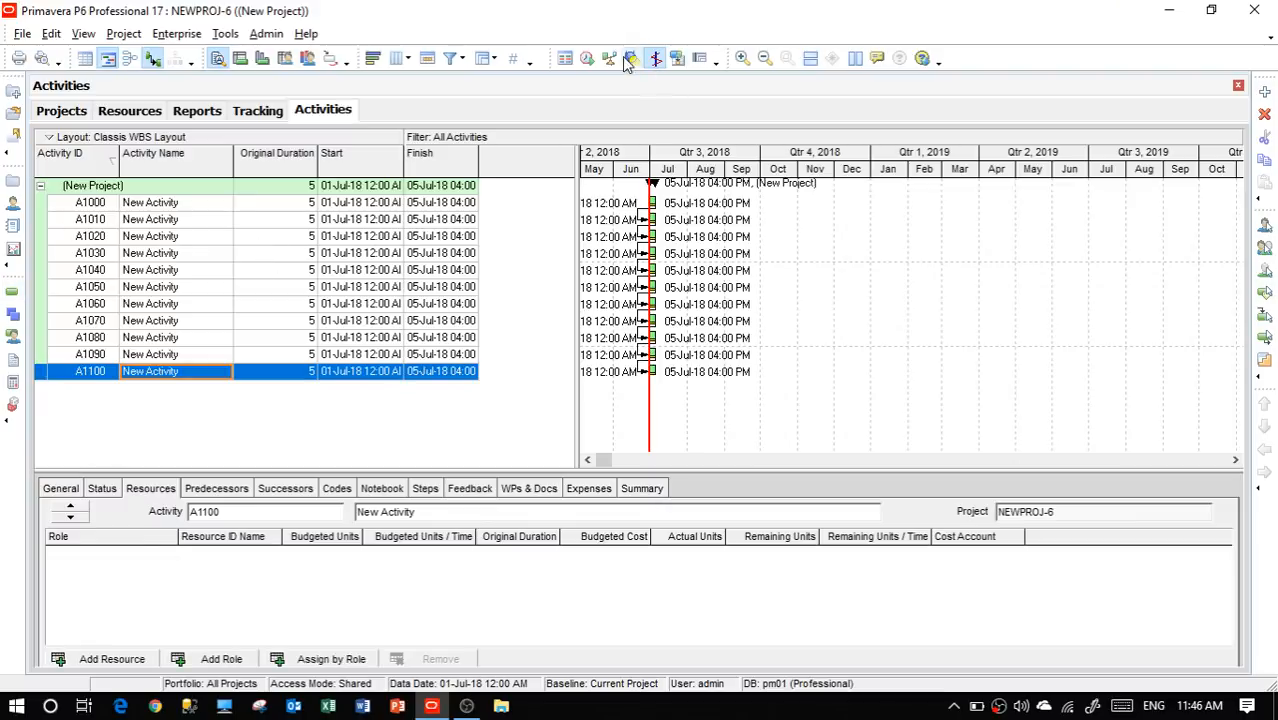
click(589, 59)
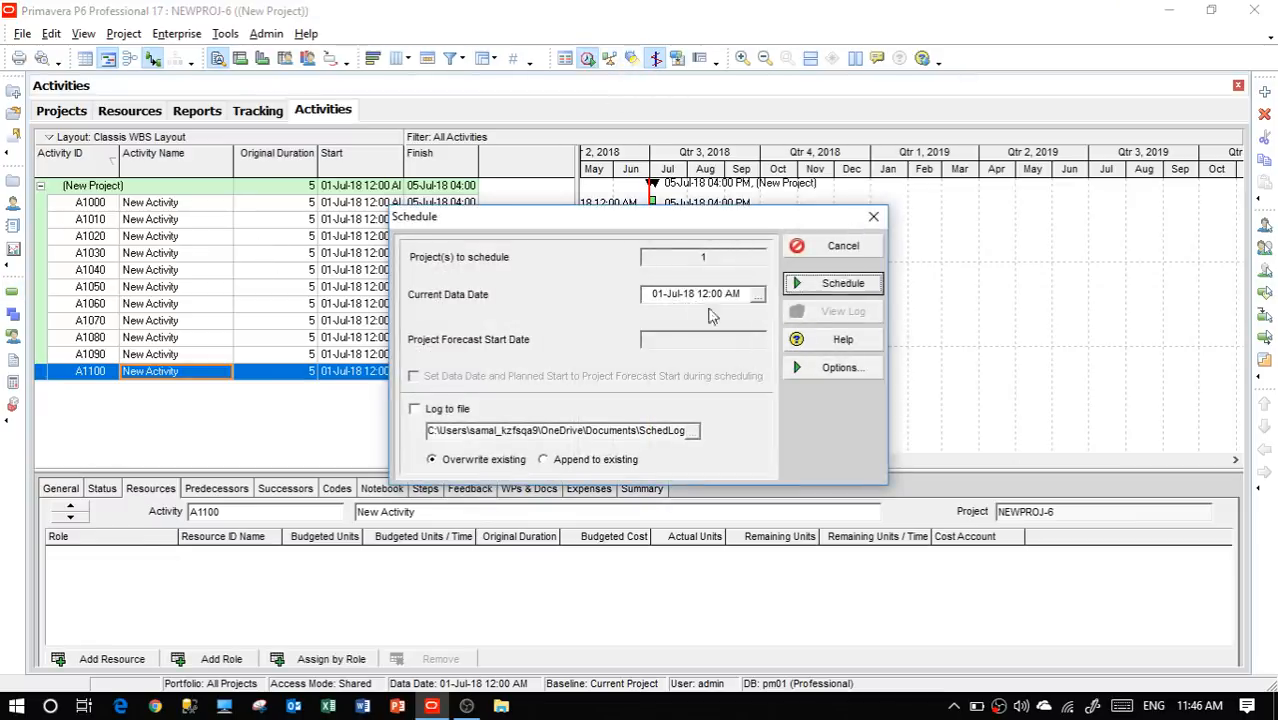
click(810, 283)
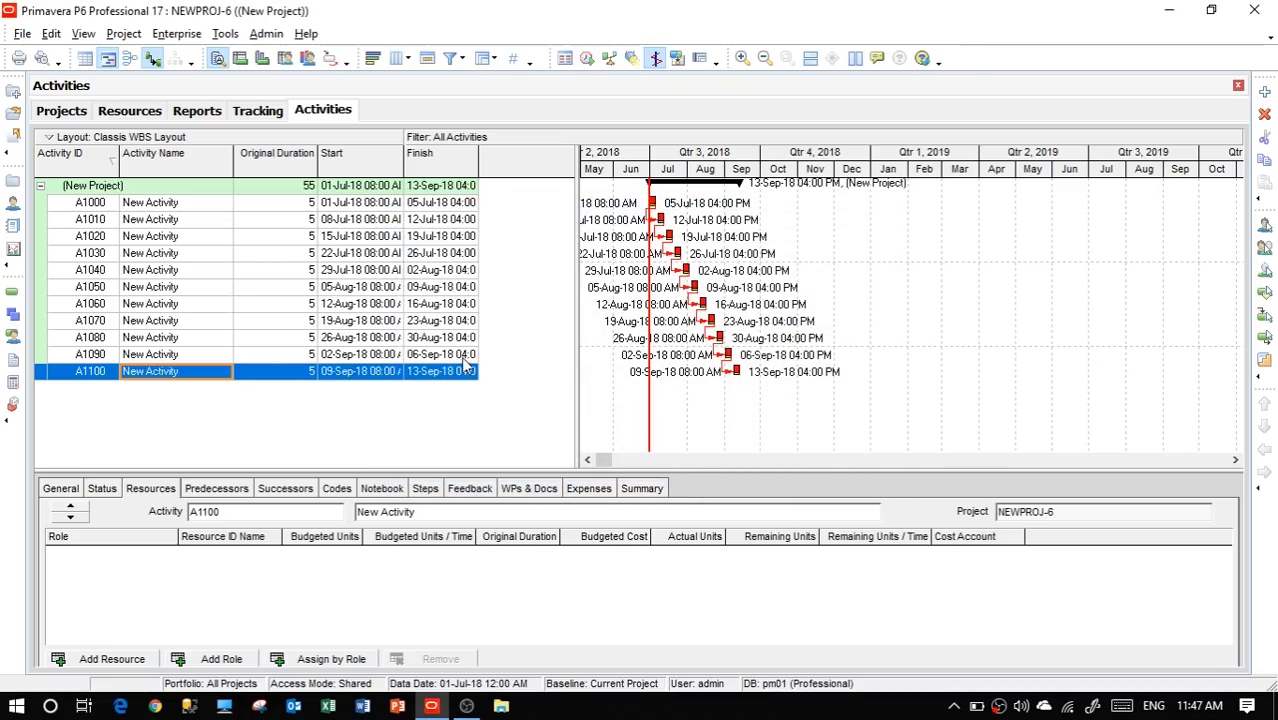
Delete activities A1090 and A1100, and widen the Start column to fit the full date and time
ctrl+click(167, 358)
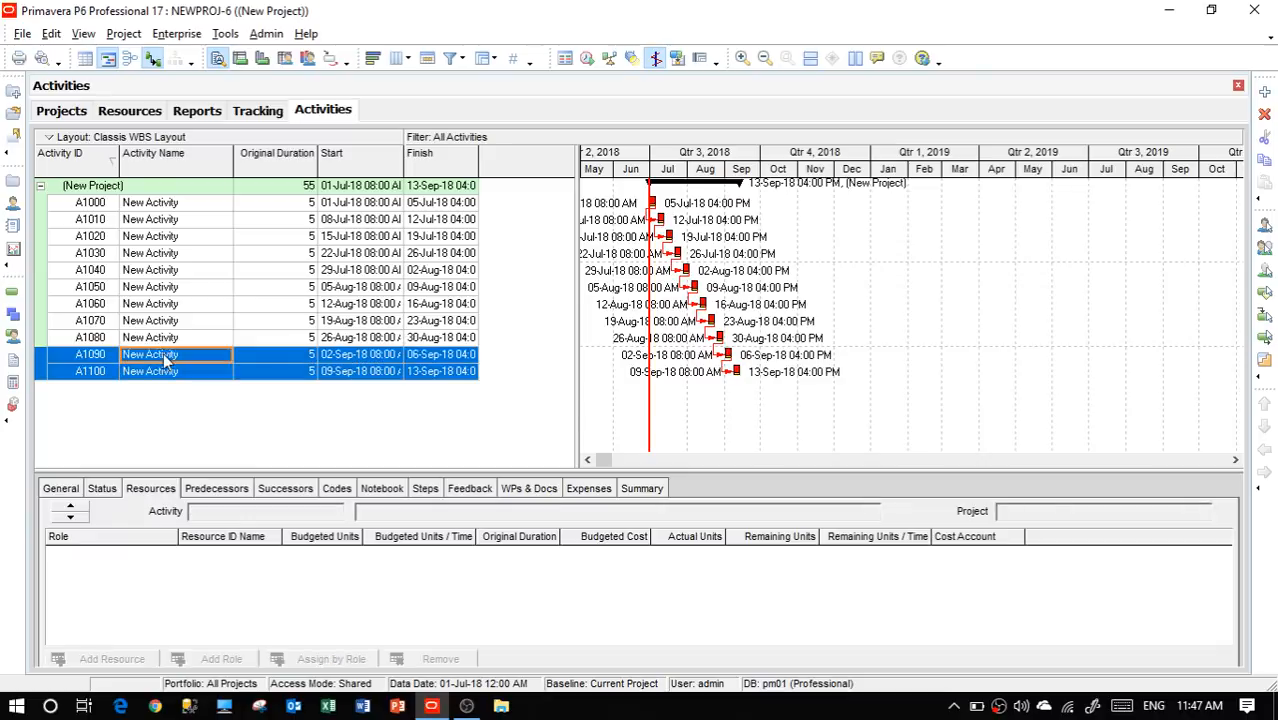
key(Delete)
click(580, 385)
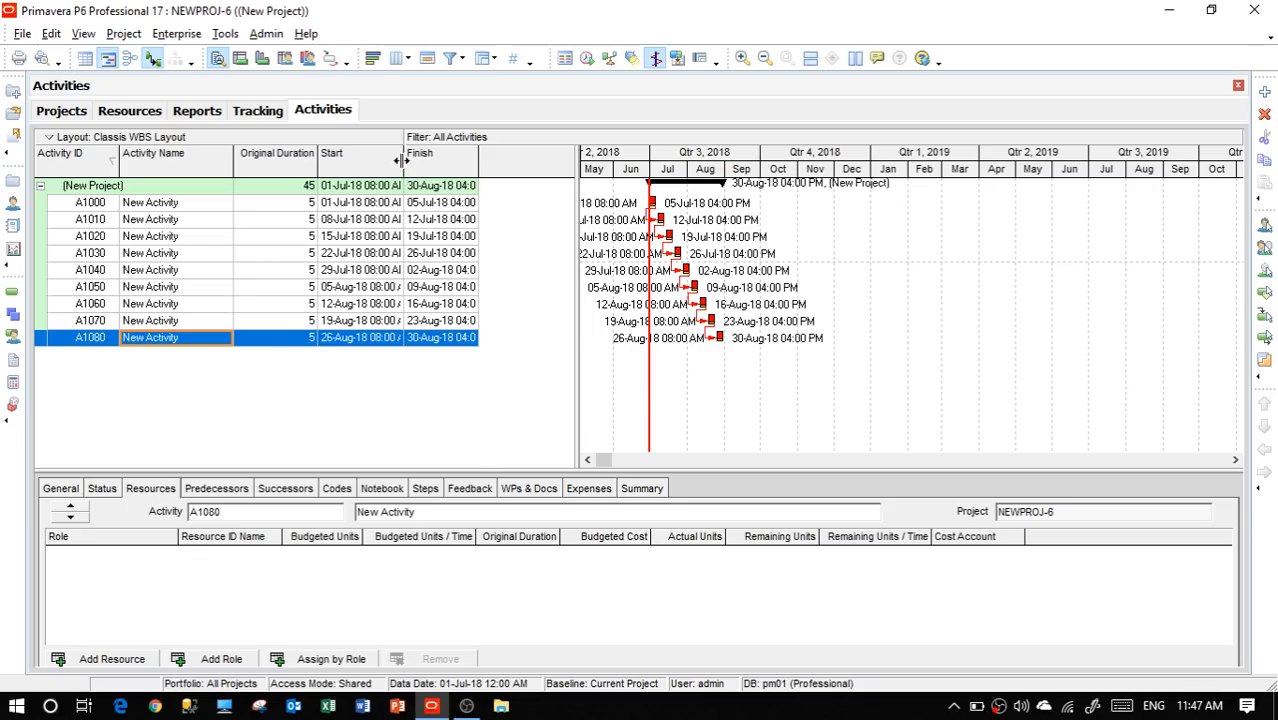
drag(404, 160, 427, 163)
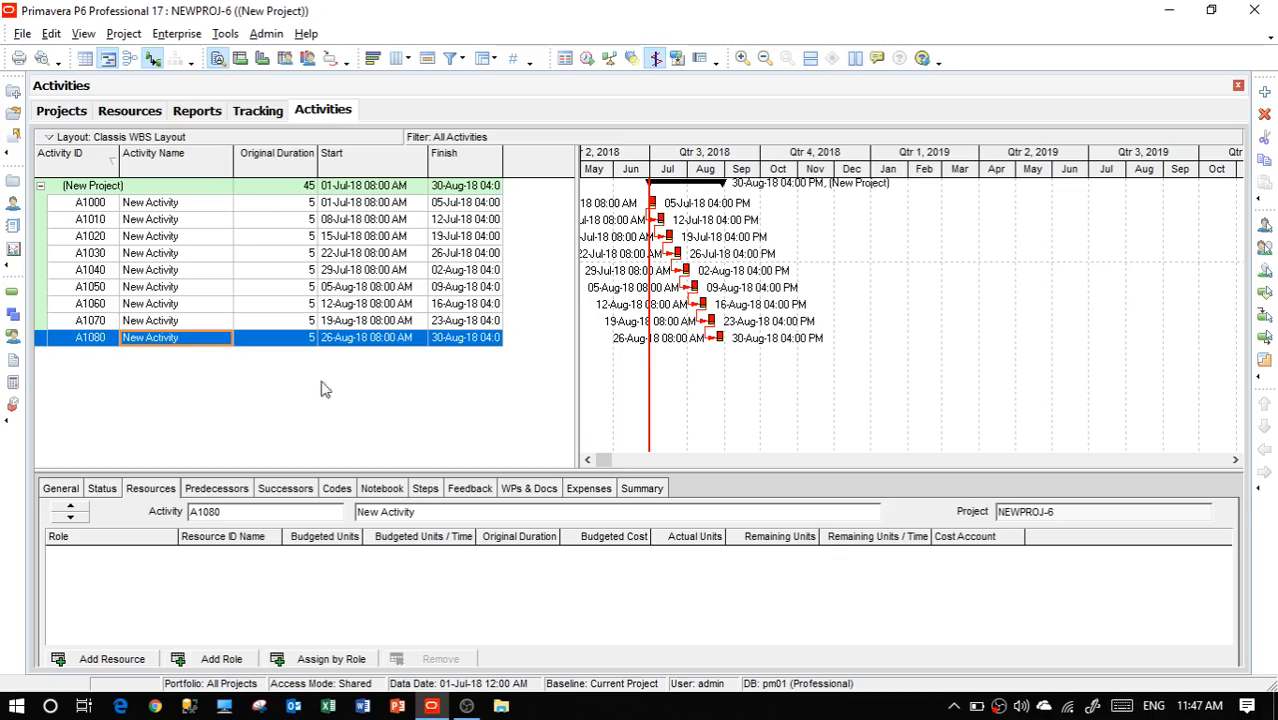
Open the resource assignment list for activity A1000 and filter it to display all resources
click(449, 203)
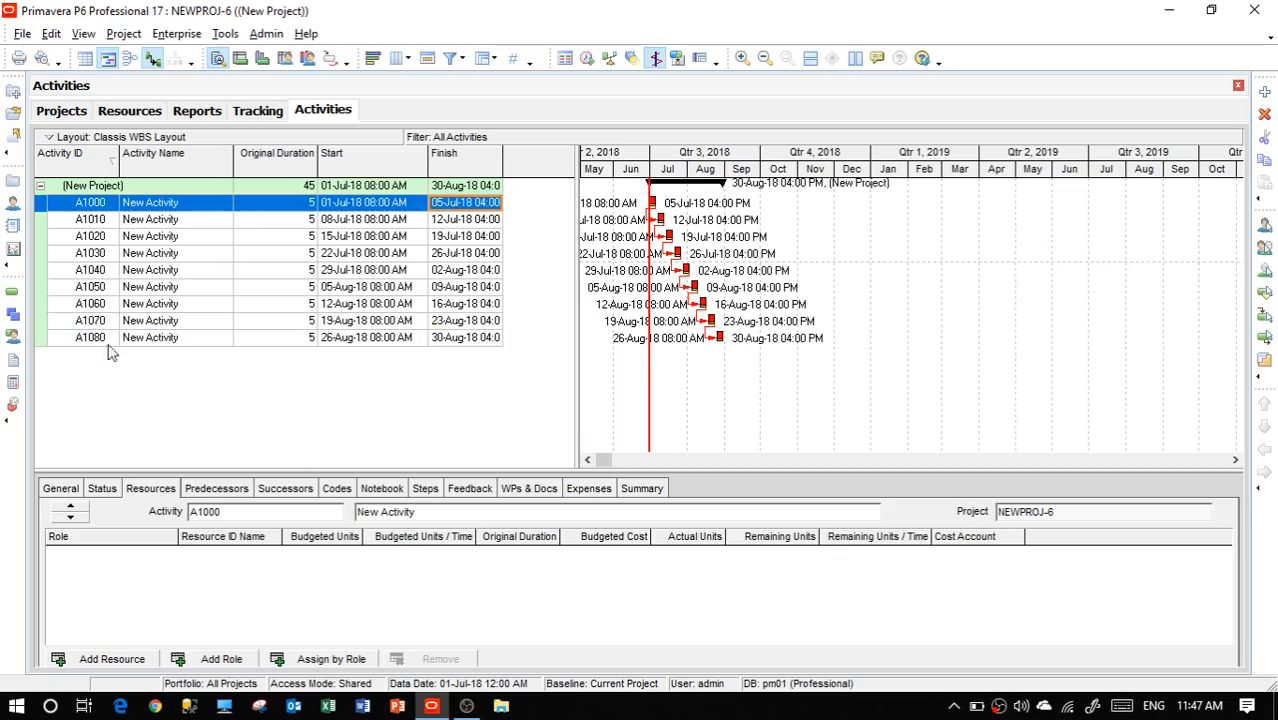
click(112, 659)
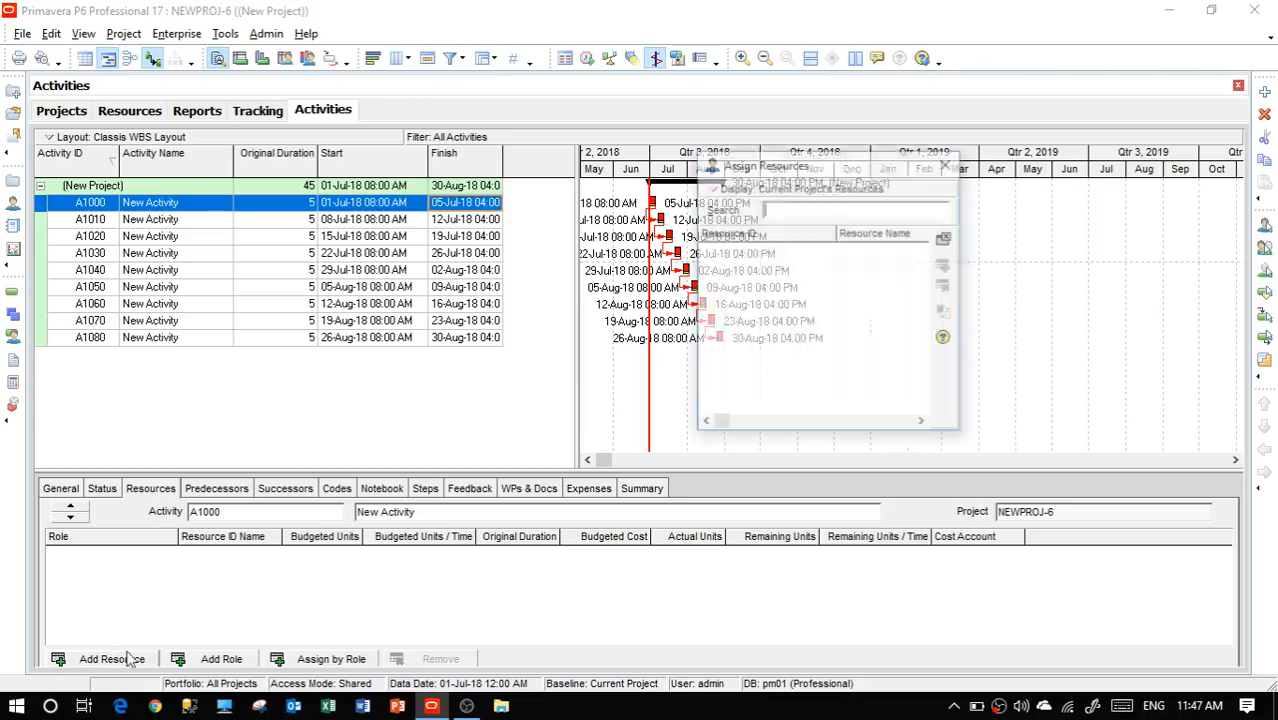
click(730, 188)
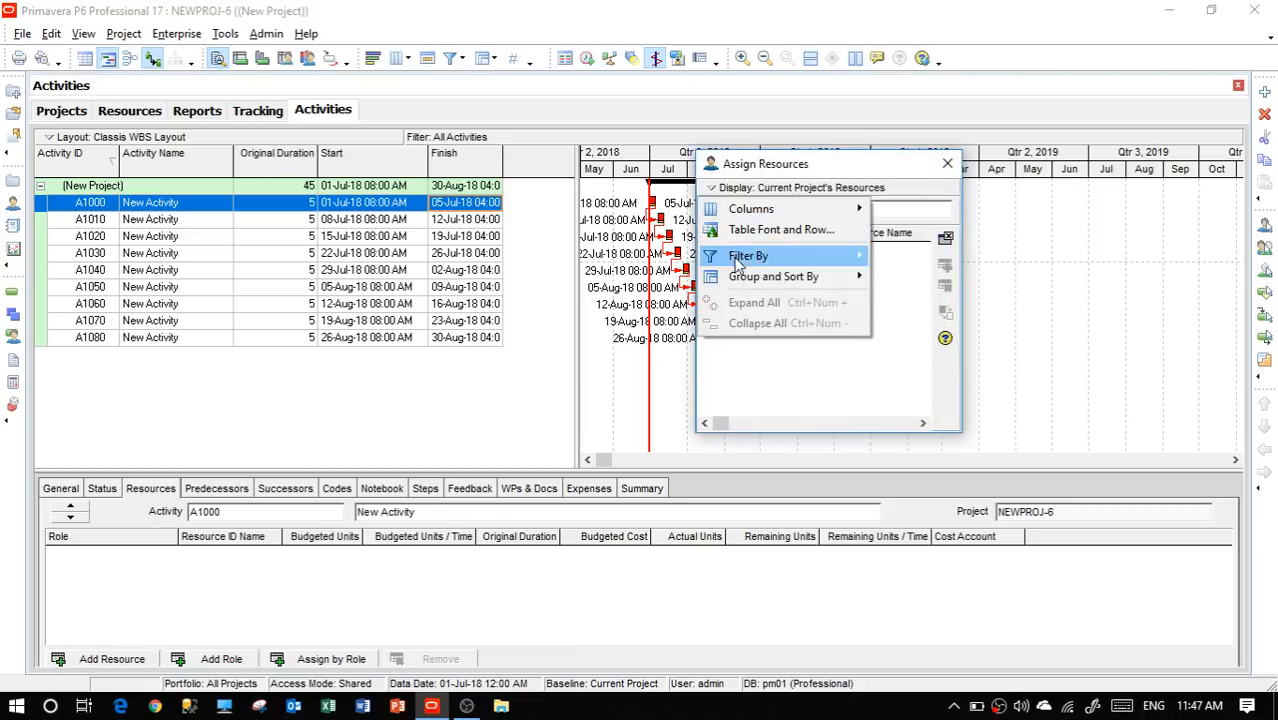
mouse_move(740, 258)
click(916, 278)
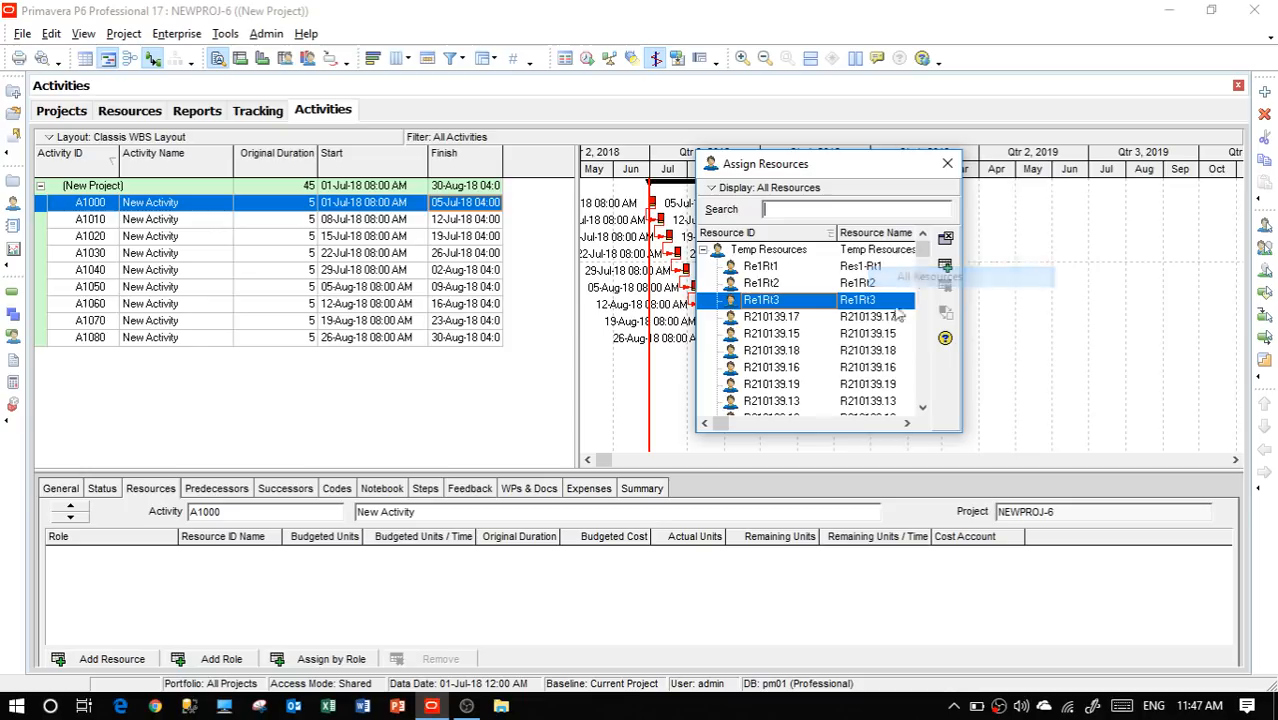
Assign resources Re1Rt1, Re1Rt2 and Re1Rt3 to all activities from A1000 to A1080
click(860, 267)
shift+click(851, 302)
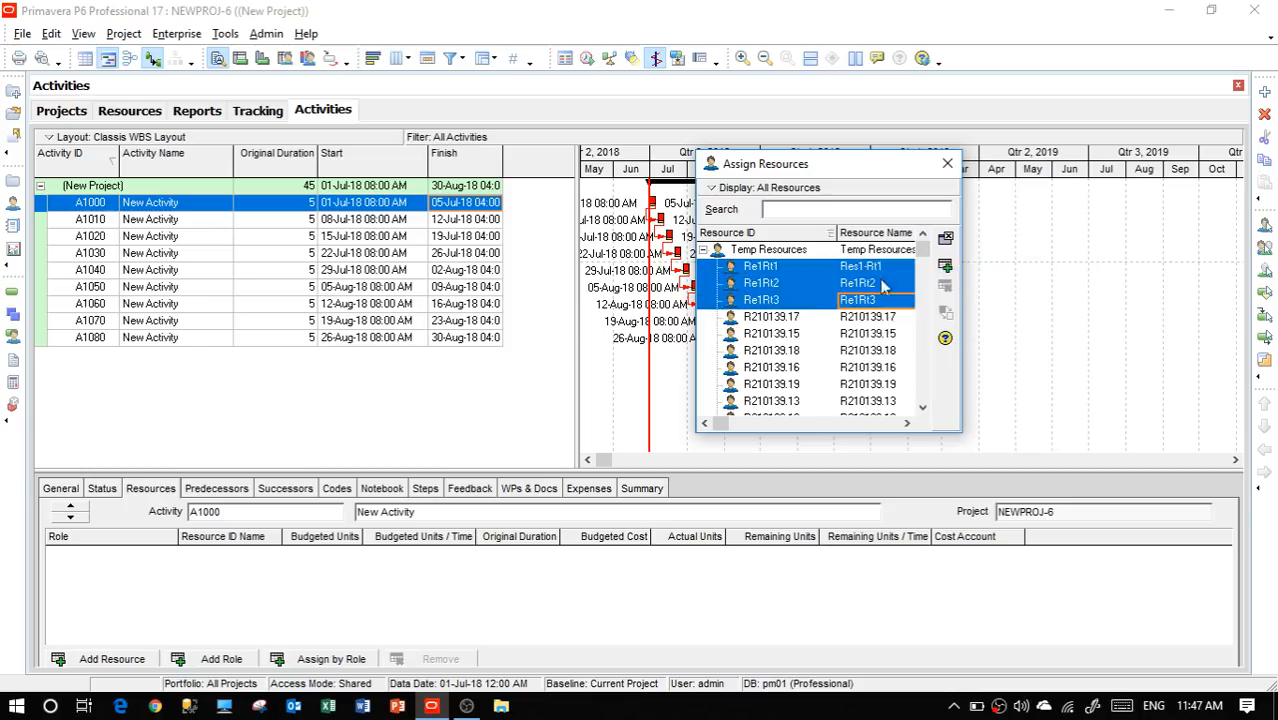
shift+click(458, 338)
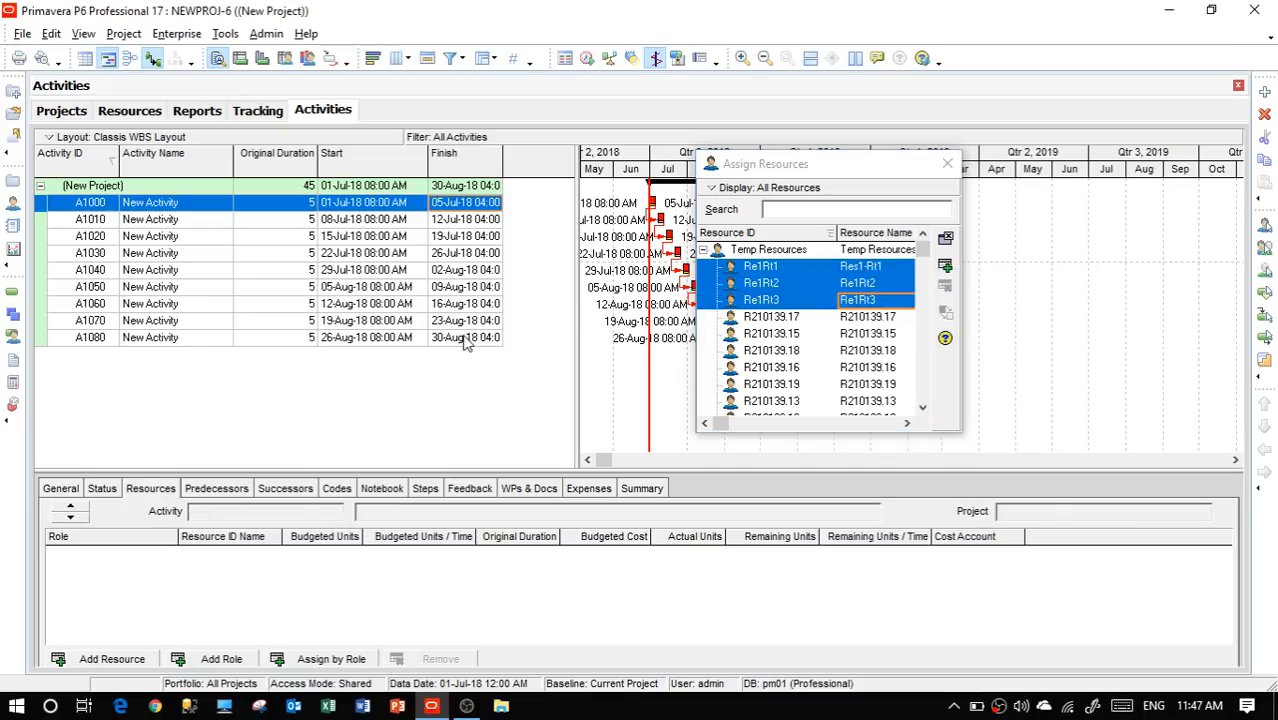
click(944, 268)
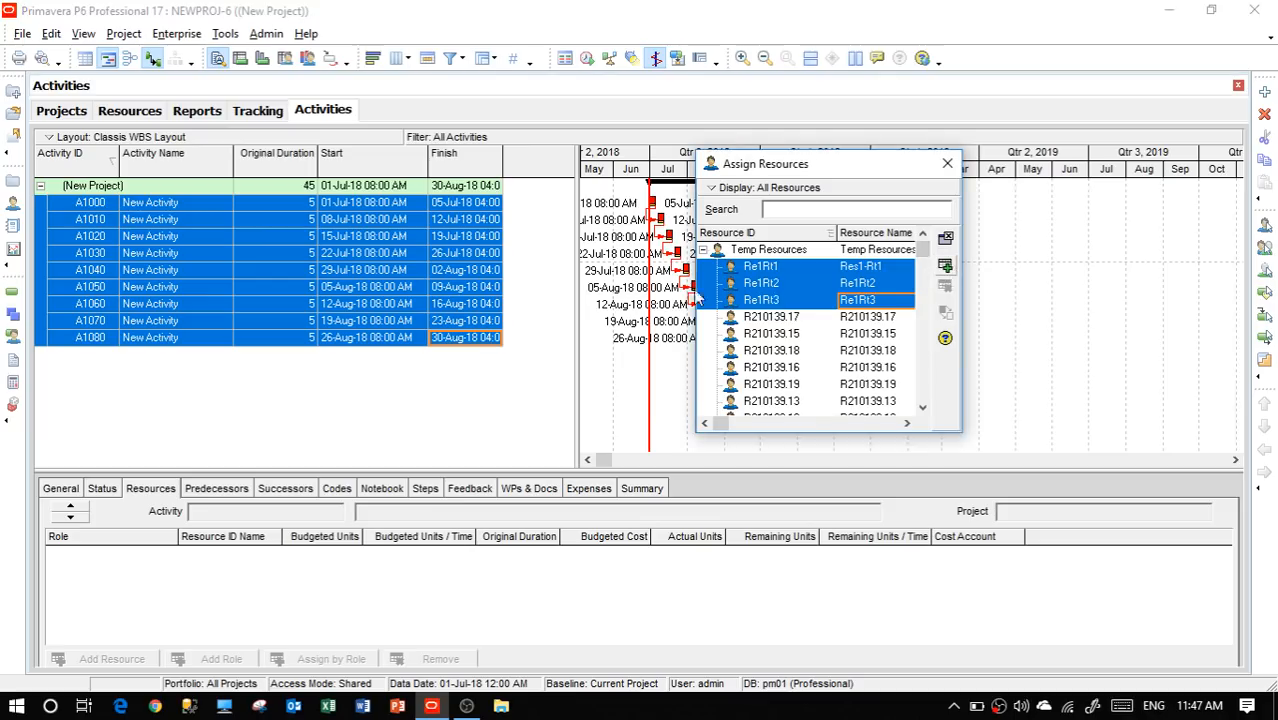
Check the resource assignments of several activities between A1000 and A1080, including budgeted units and cost
click(484, 259)
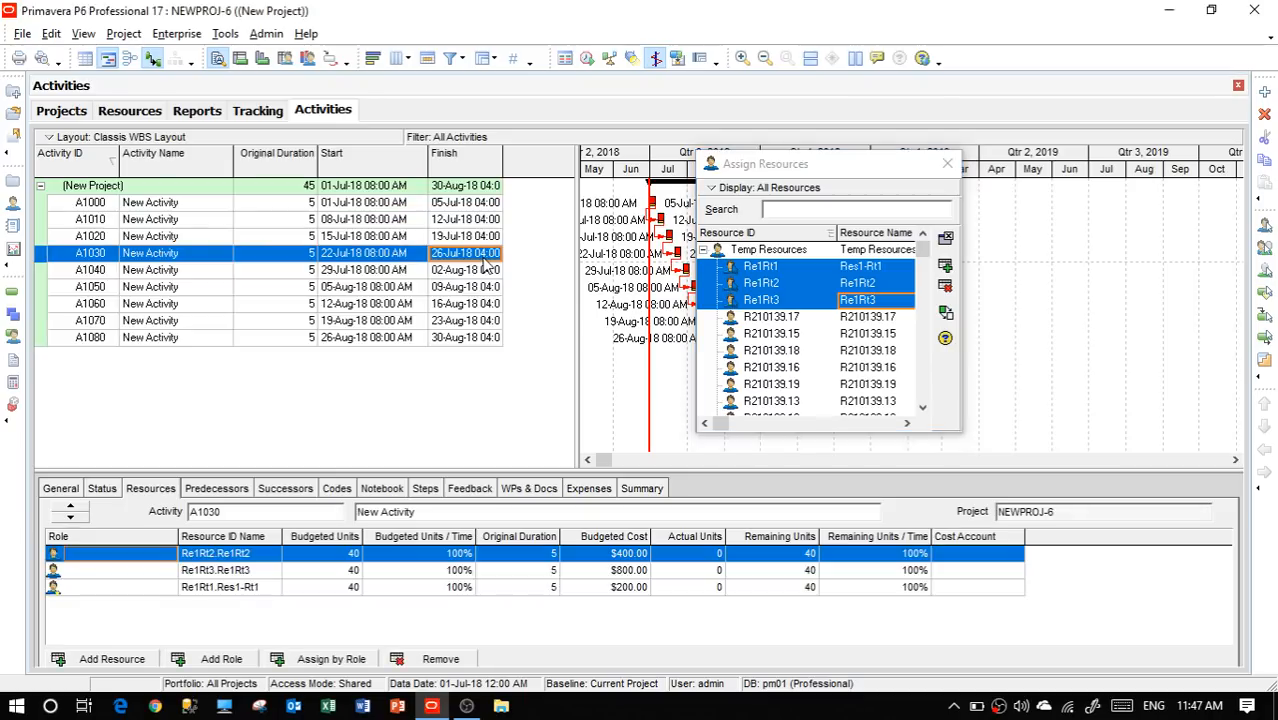
click(474, 204)
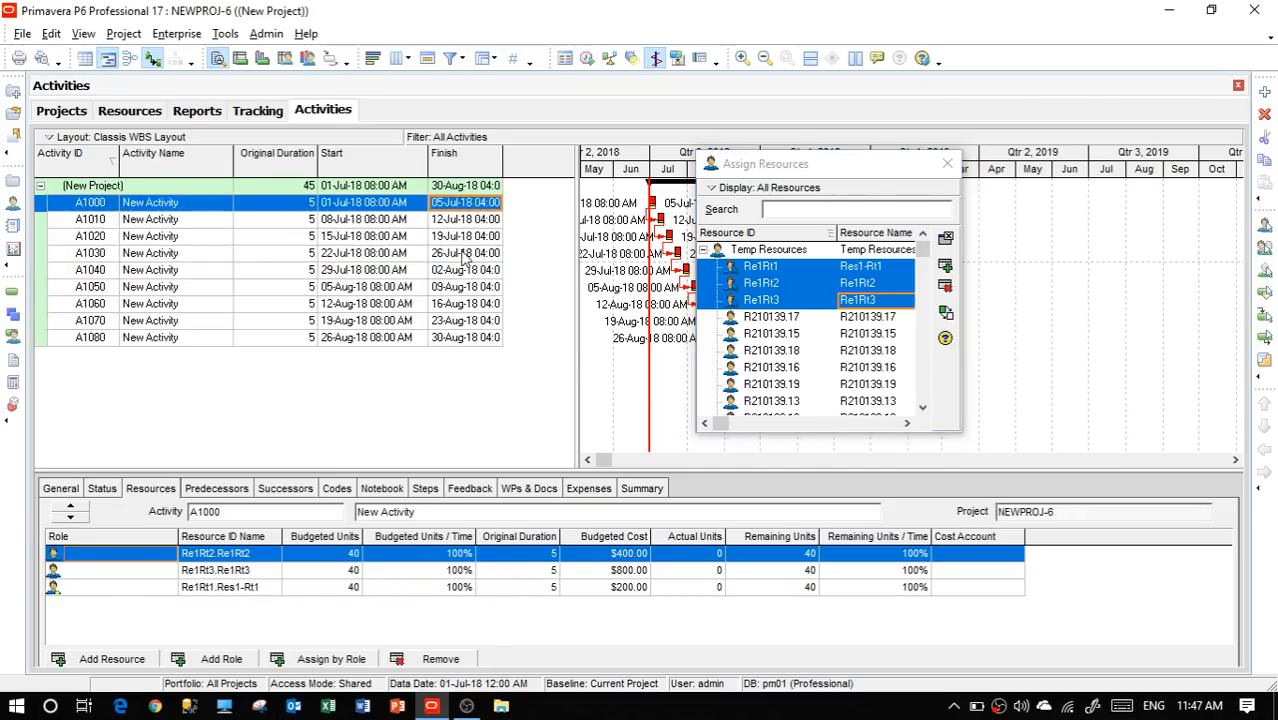
click(464, 256)
click(460, 305)
click(462, 322)
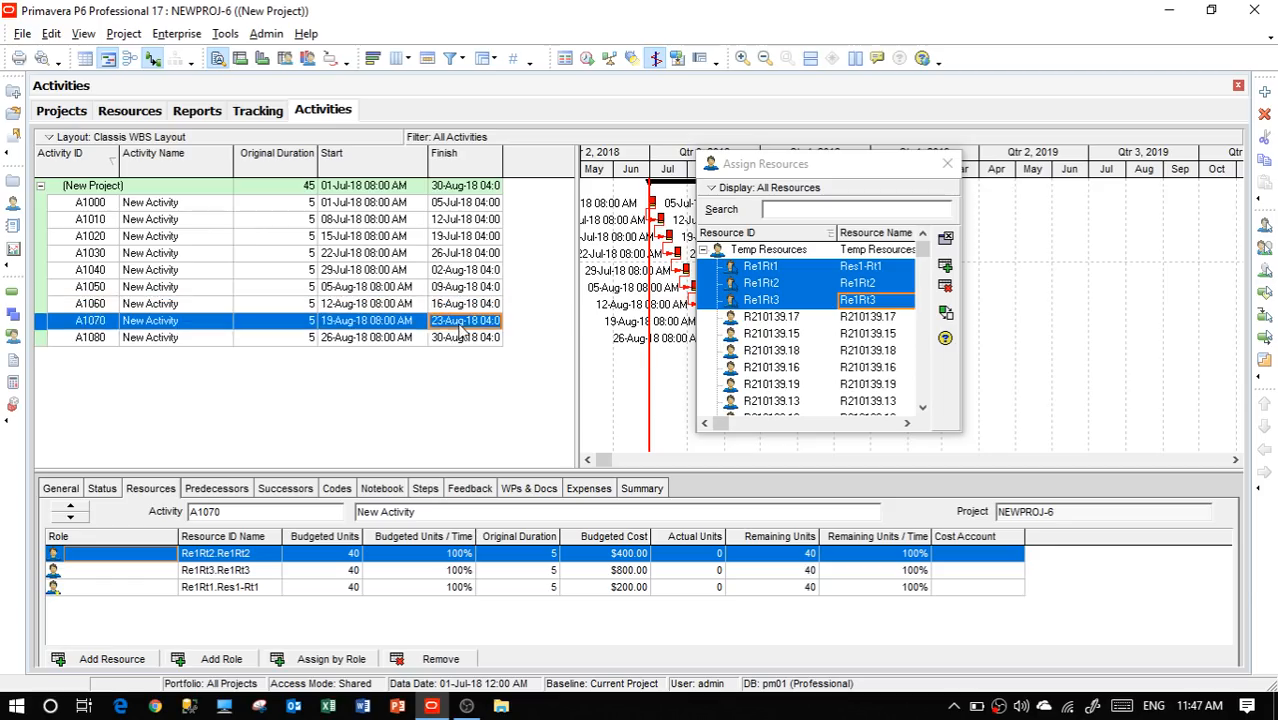
click(462, 340)
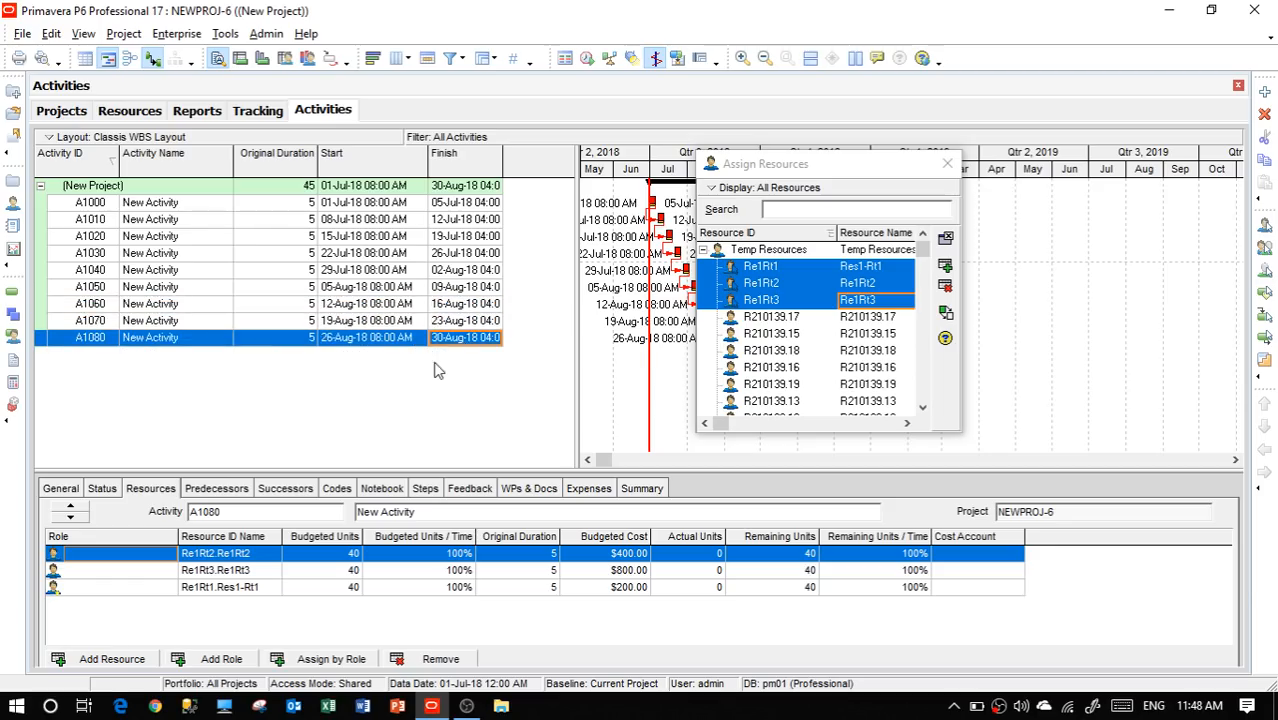
Return to the projects view, close the resource assignment window, and set EPS node A's Original Budget to $100,000
click(12, 185)
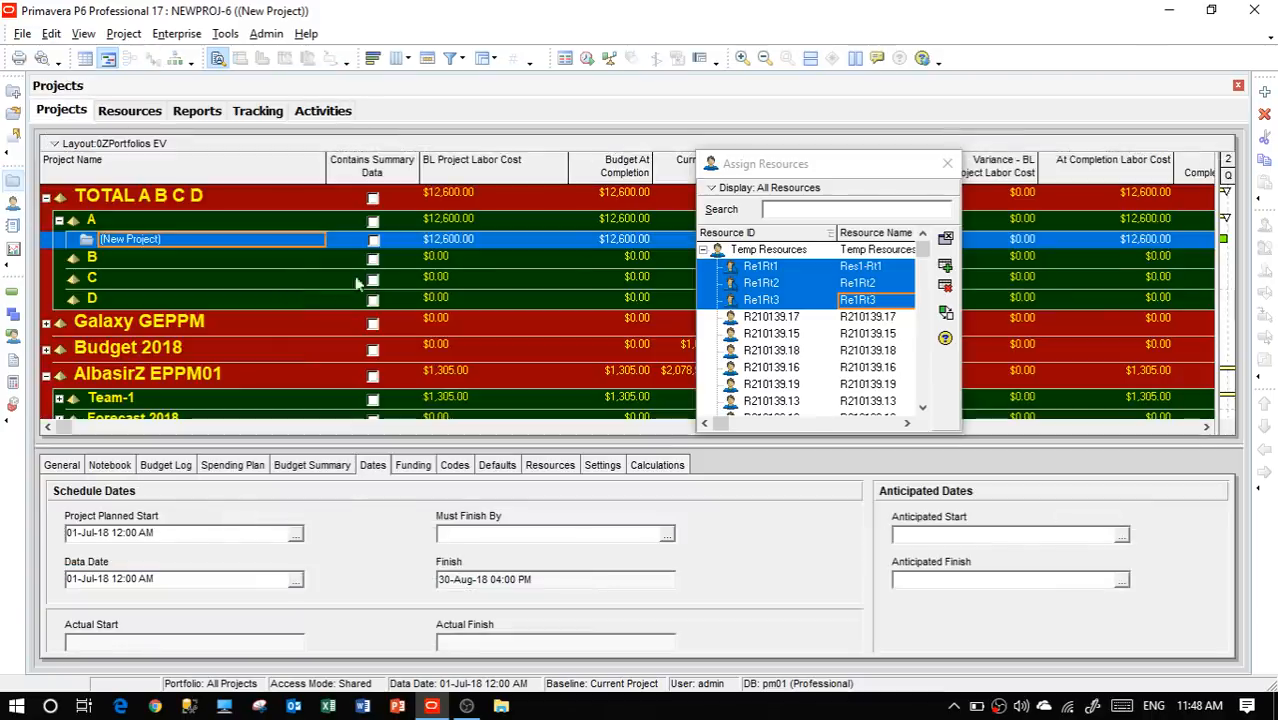
click(947, 163)
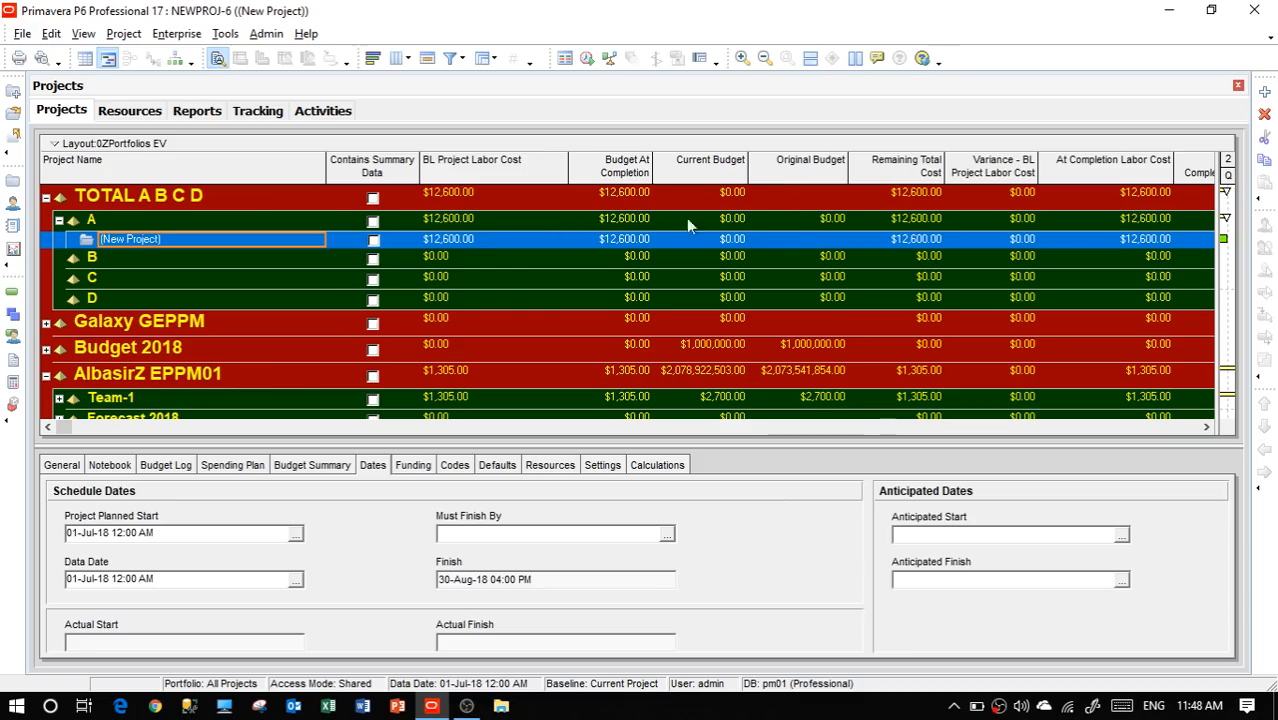
click(795, 219)
click(797, 219)
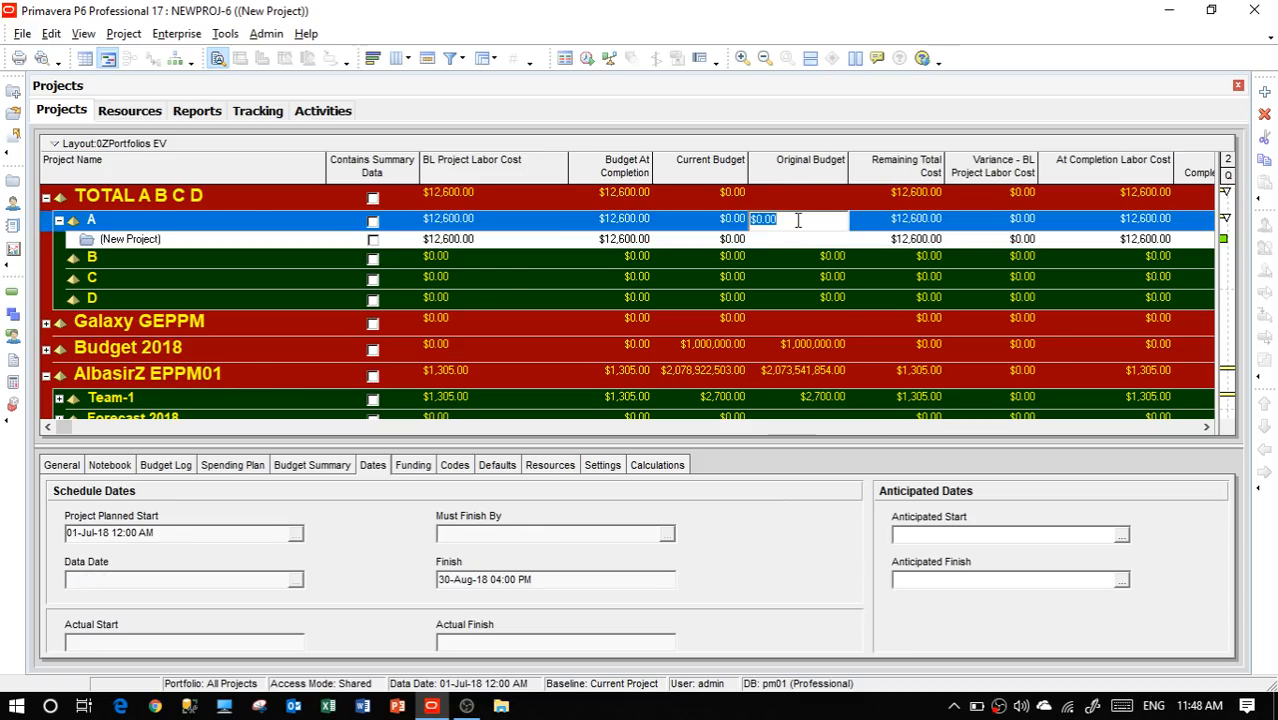
text(100,00)
key(Return)
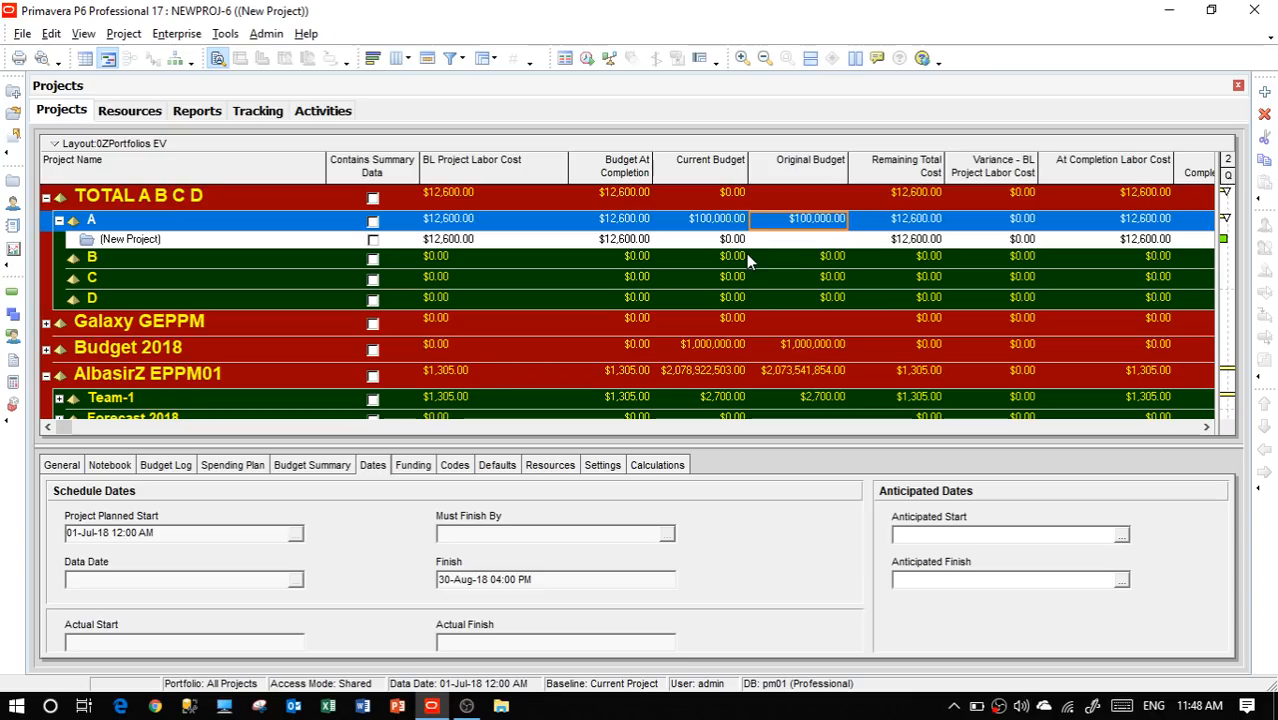
Set the Original Budget of the TOTAL A B C D node to $1,000,000
click(810, 196)
click(812, 200)
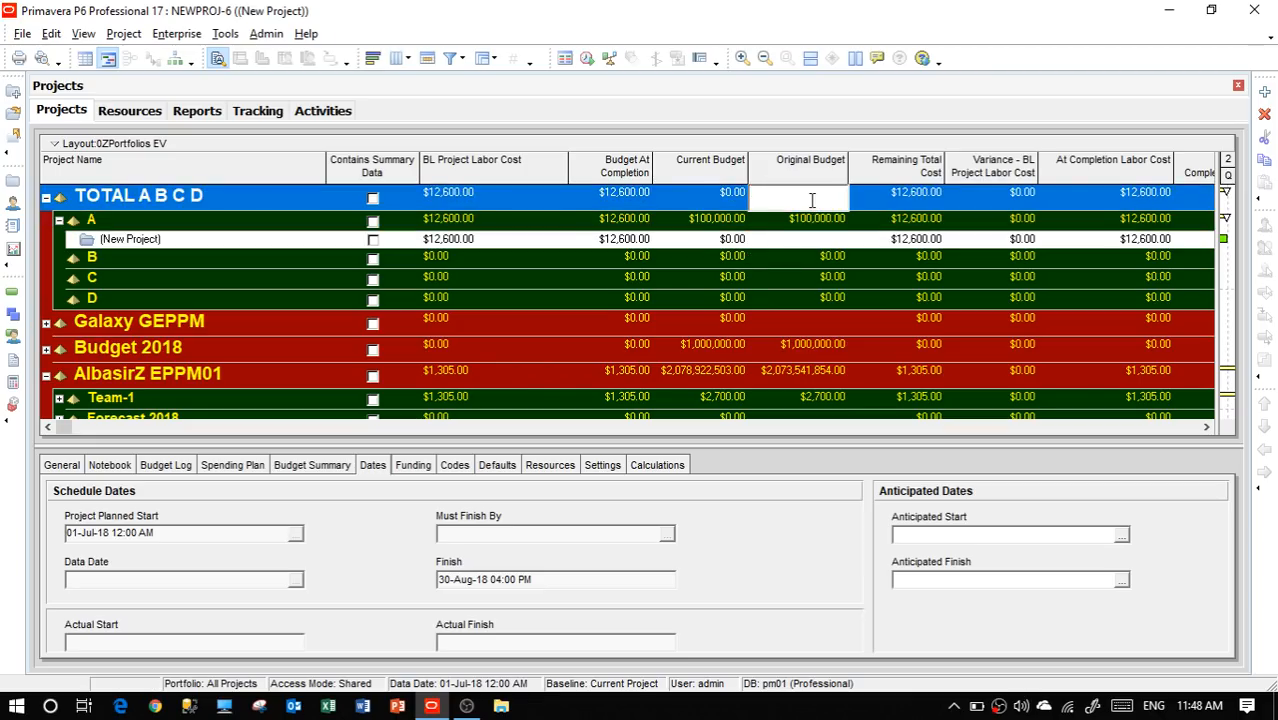
text(1000000)
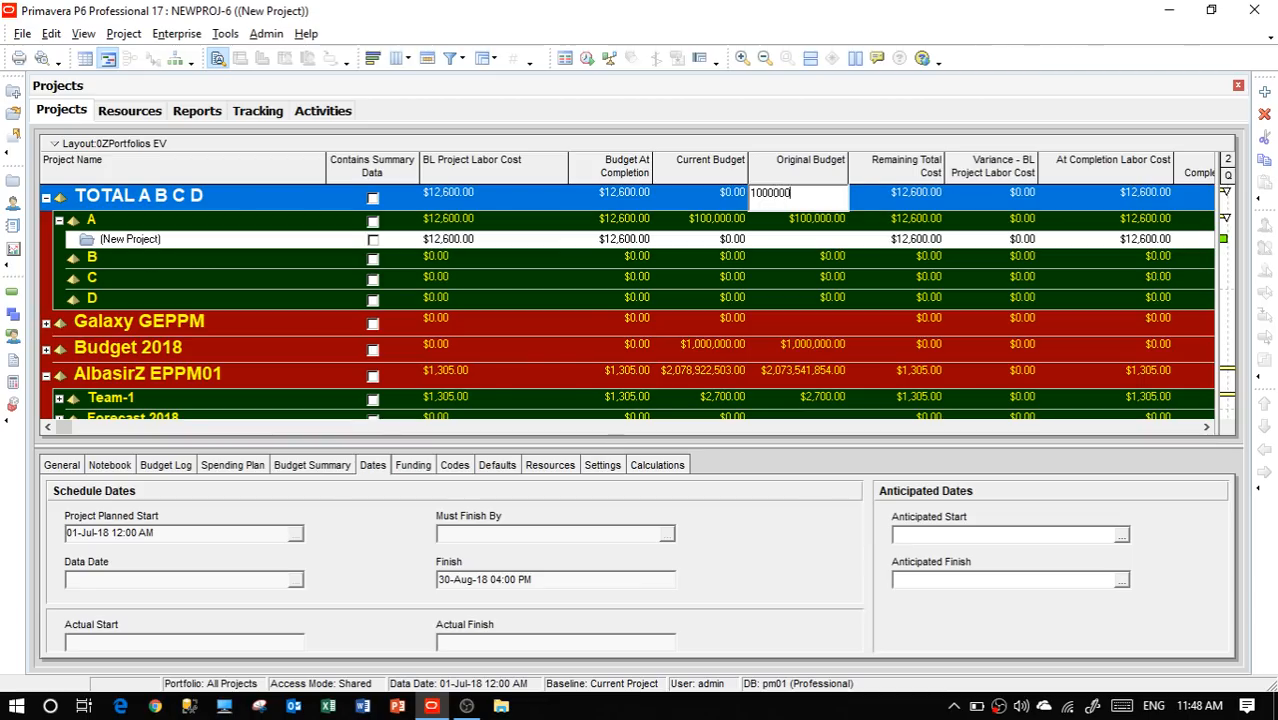
key(Return)
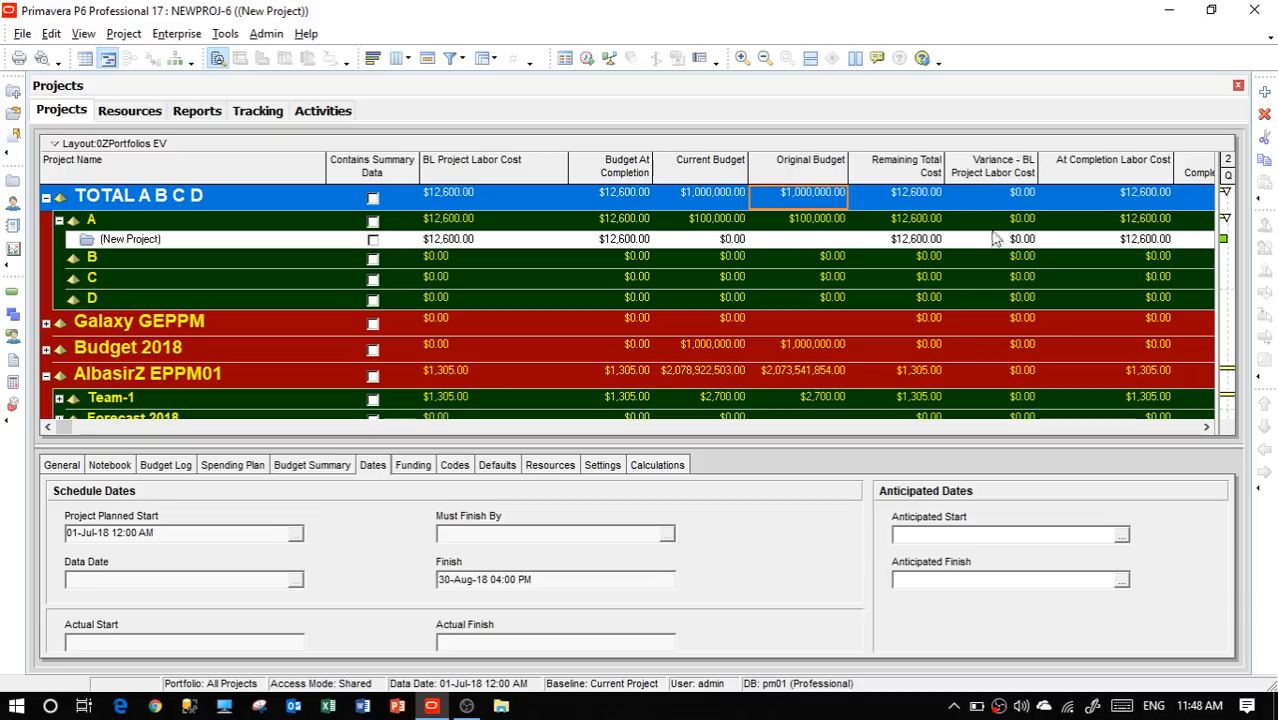
Widen the Budget At Completion (BAC) - Labor Units column and examine the estimate, current variance and accounting variance columns
click(1205, 427)
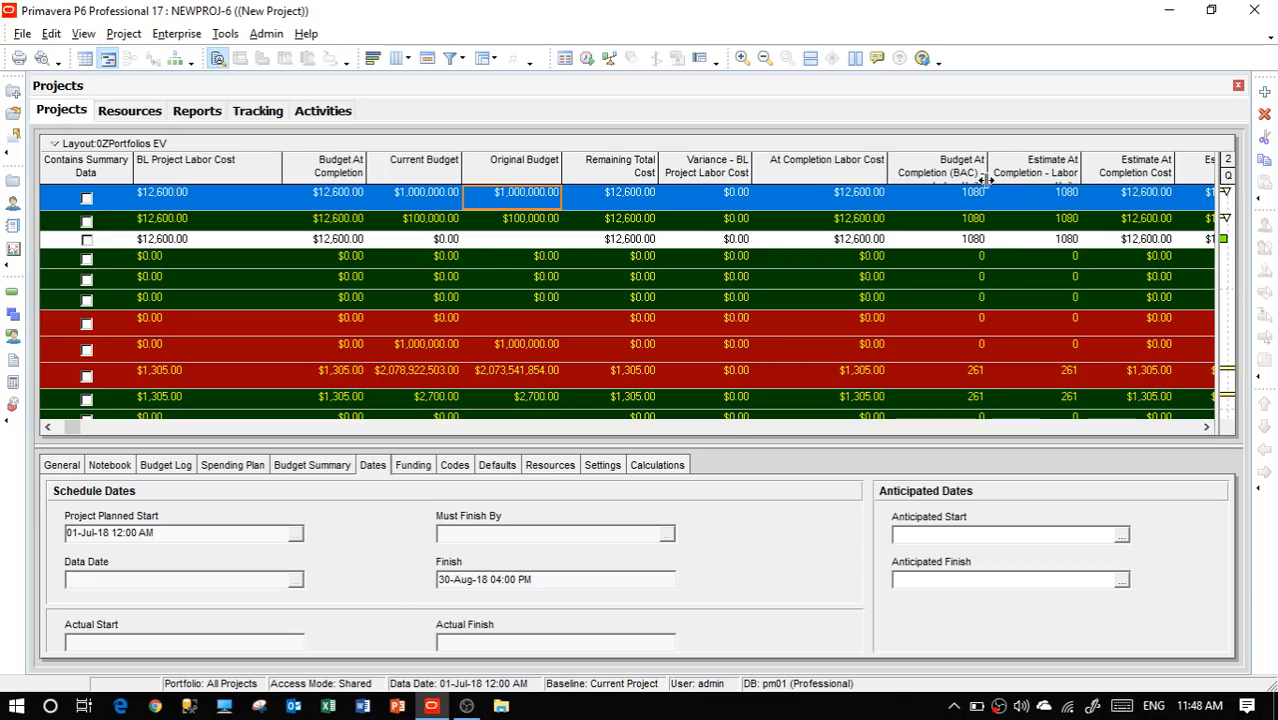
drag(987, 183, 997, 183)
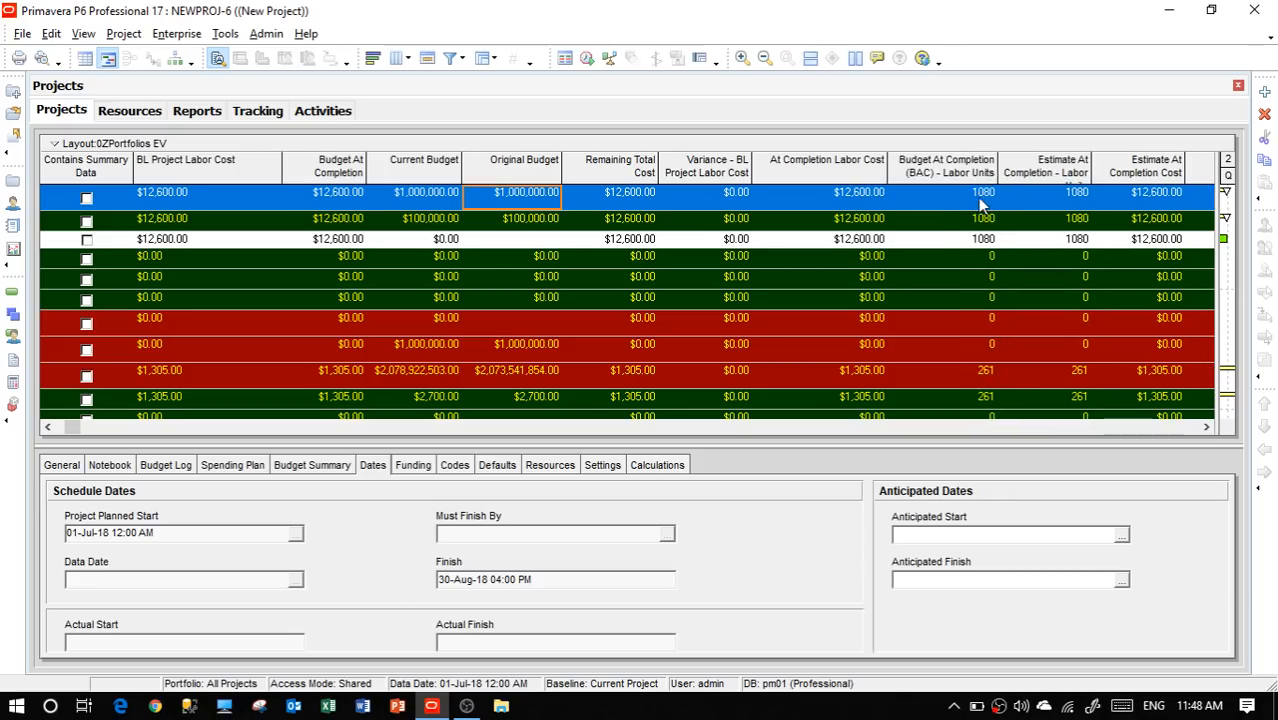
click(1204, 428)
click(1204, 428)
click(1204, 428)
click(1204, 428)
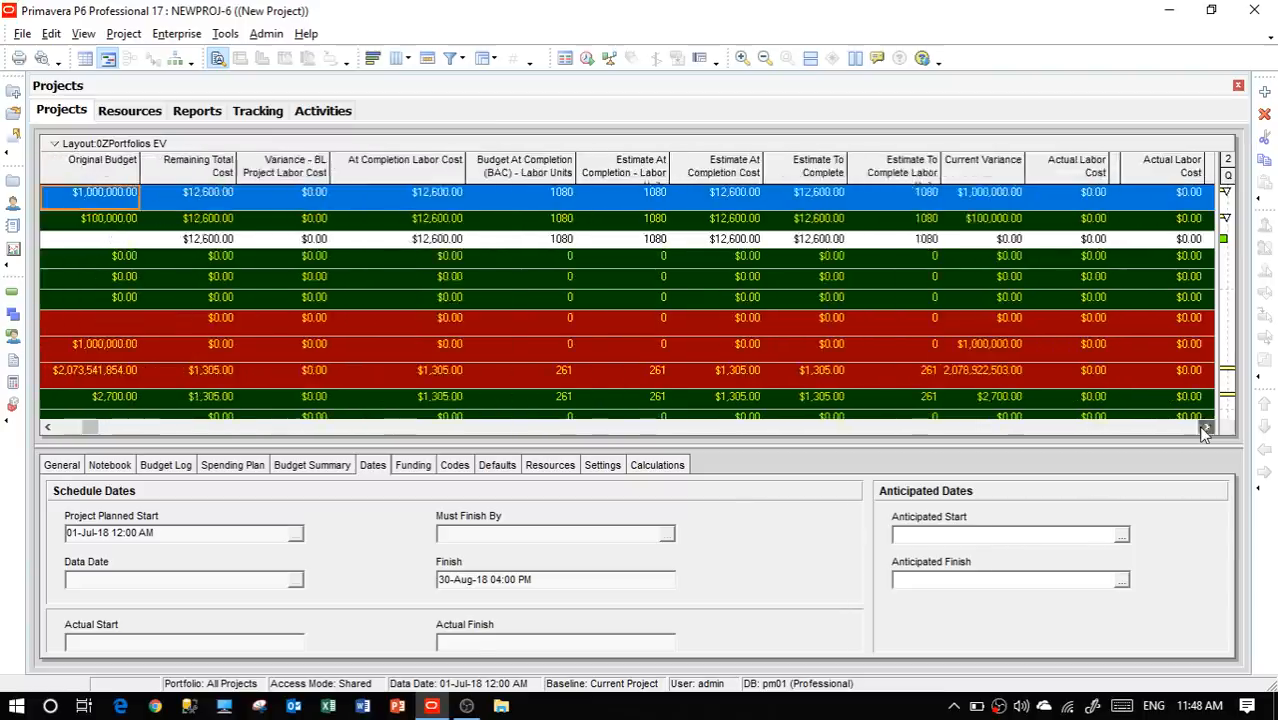
click(1204, 428)
click(1204, 428)
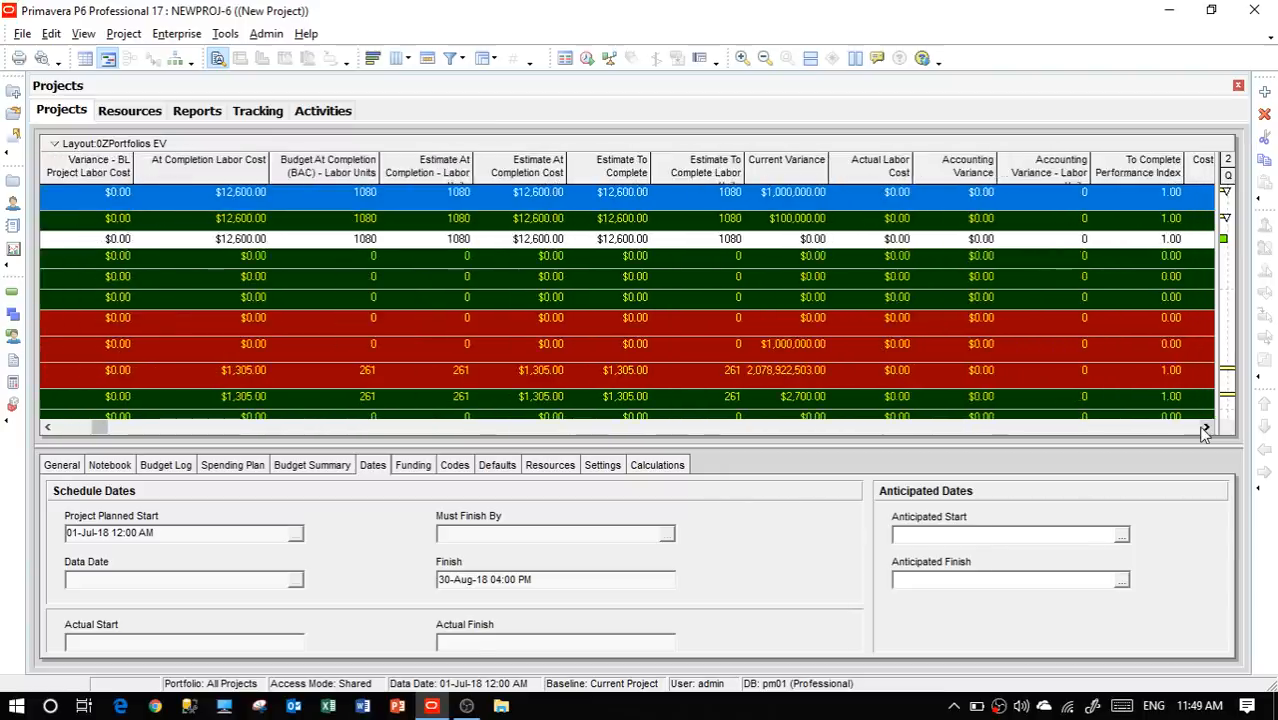
click(1204, 428)
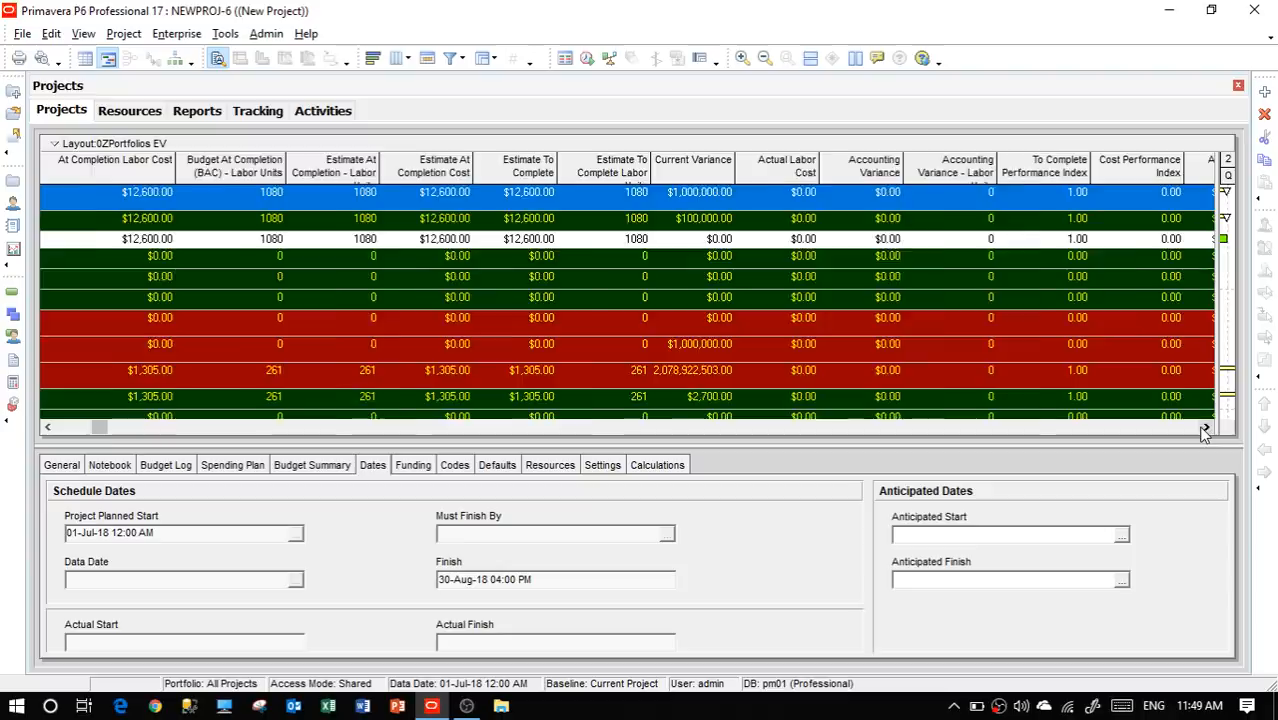
Examine the cost performance, cost variance, earned value, planned value and schedule variance columns for the EPS nodes and project
click(1204, 428)
click(1204, 428)
click(1204, 428)
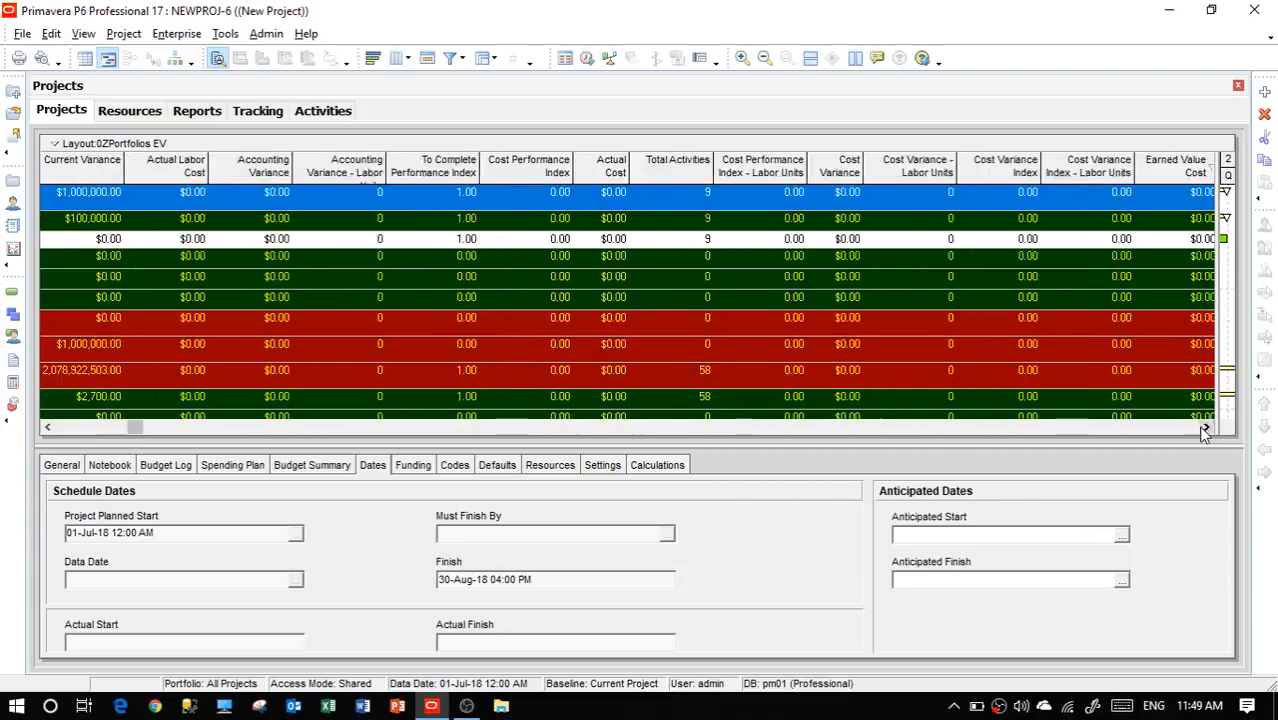
click(1204, 428)
click(1204, 428)
click(1204, 428)
click(1204, 428)
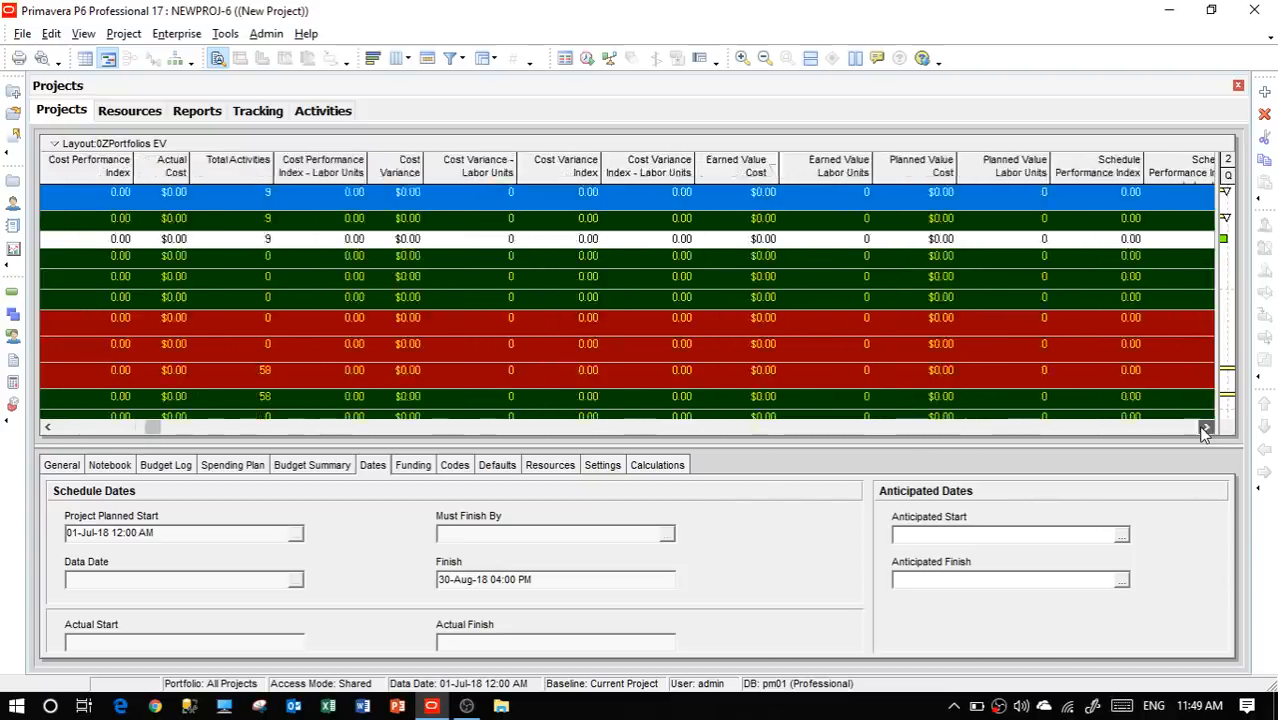
click(1204, 428)
click(1204, 428)
click(1204, 428)
click(1204, 428)
click(1204, 428)
click(1204, 428)
click(1204, 428)
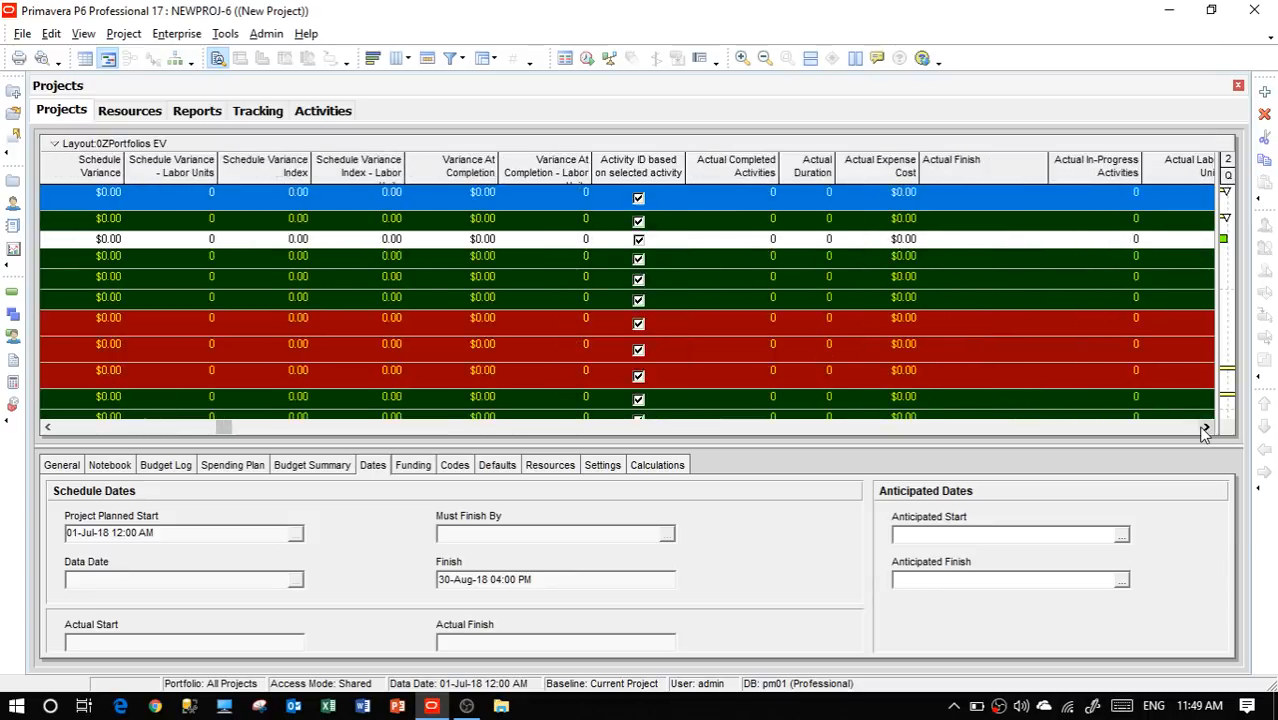
Examine the actual cost and units, At Completion, Baseline Data Date and BL Project Duration and Finish columns
click(1205, 430)
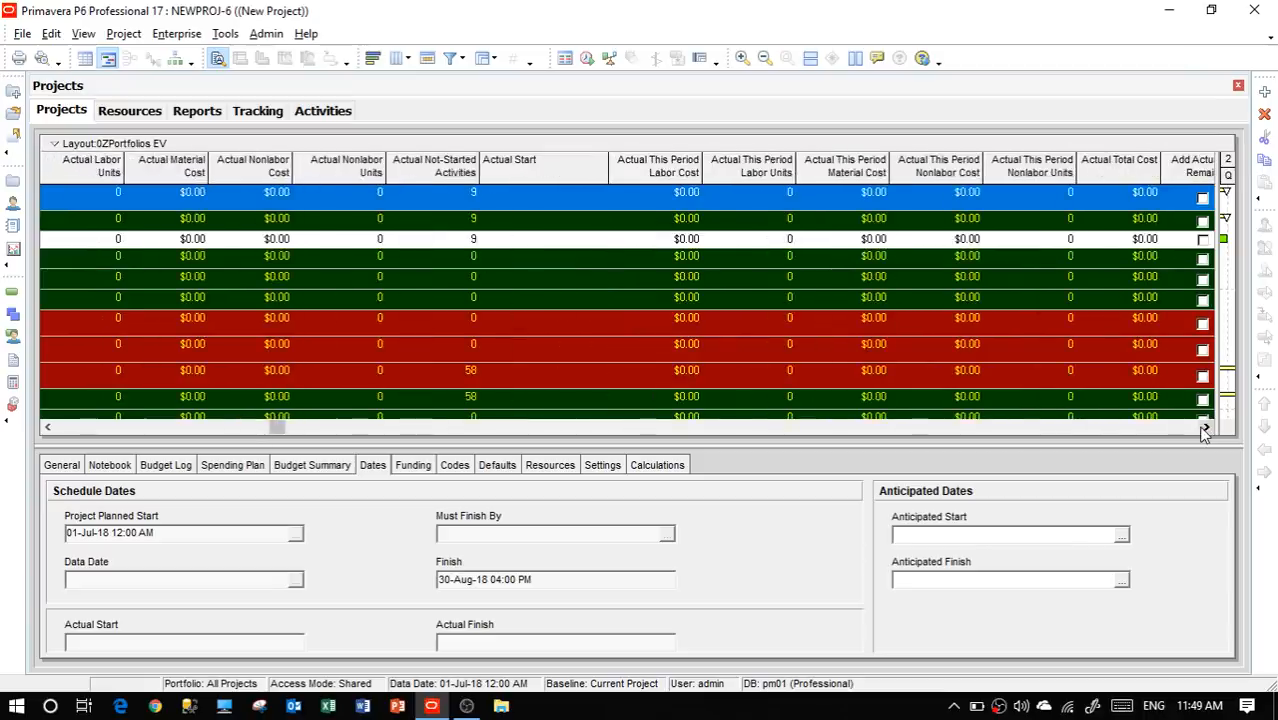
click(1205, 430)
click(1205, 430)
click(1205, 430)
click(1205, 430)
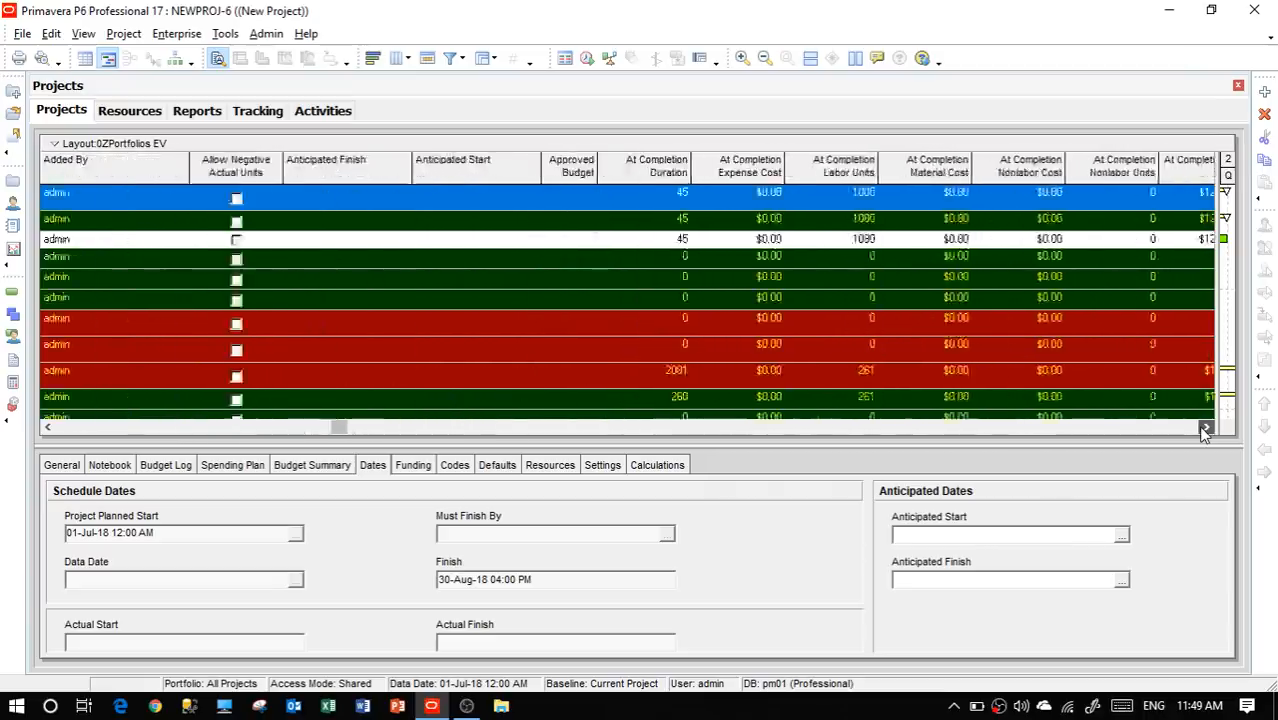
click(1205, 430)
click(1205, 430)
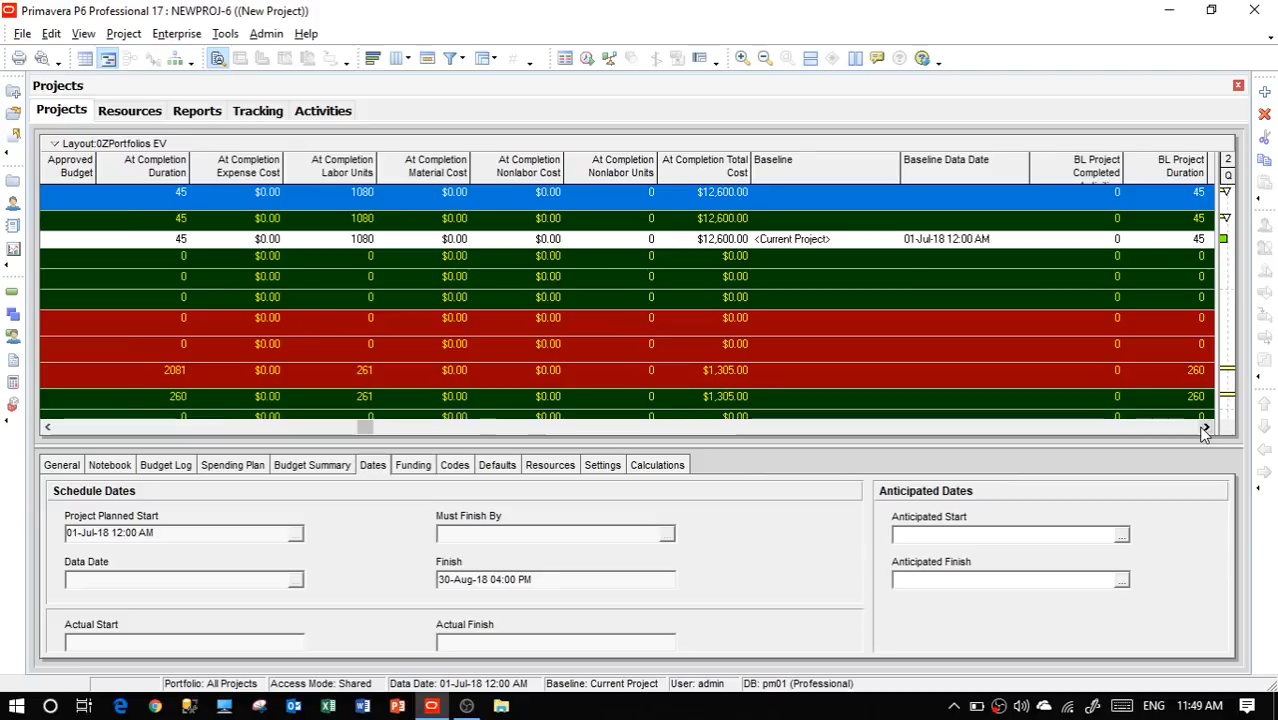
click(1205, 430)
click(1205, 428)
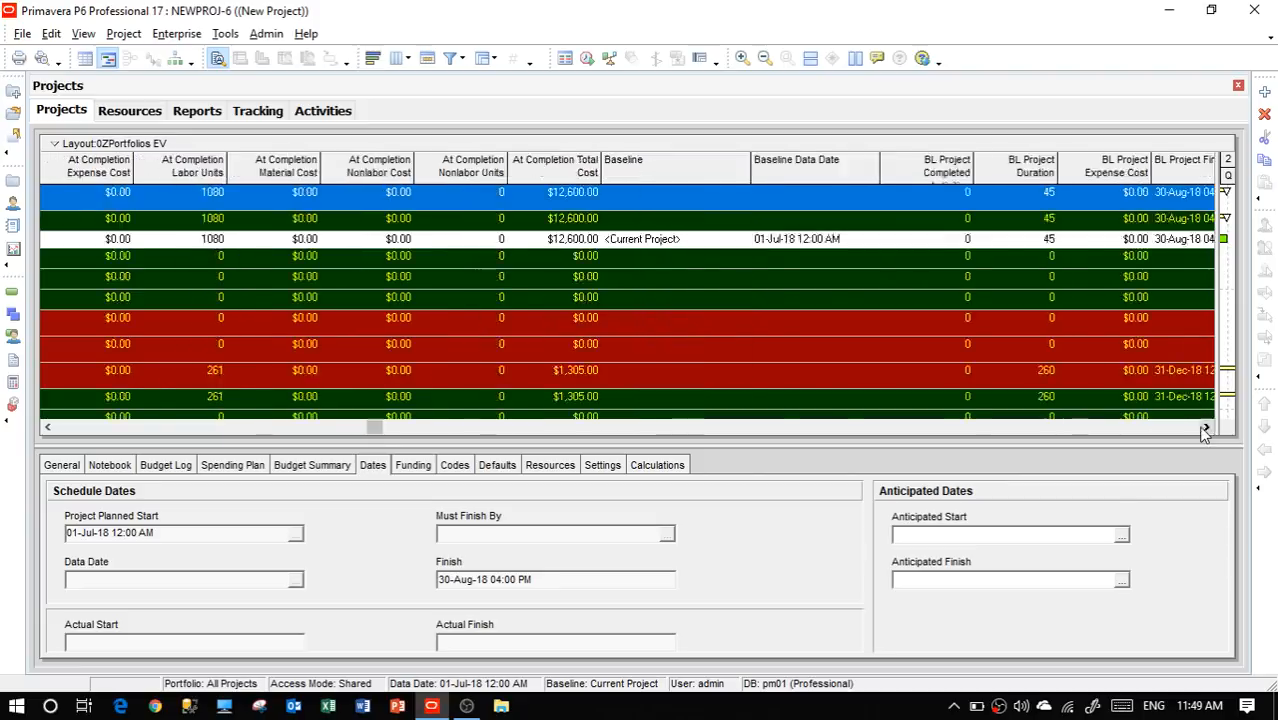
click(1205, 428)
click(1205, 428)
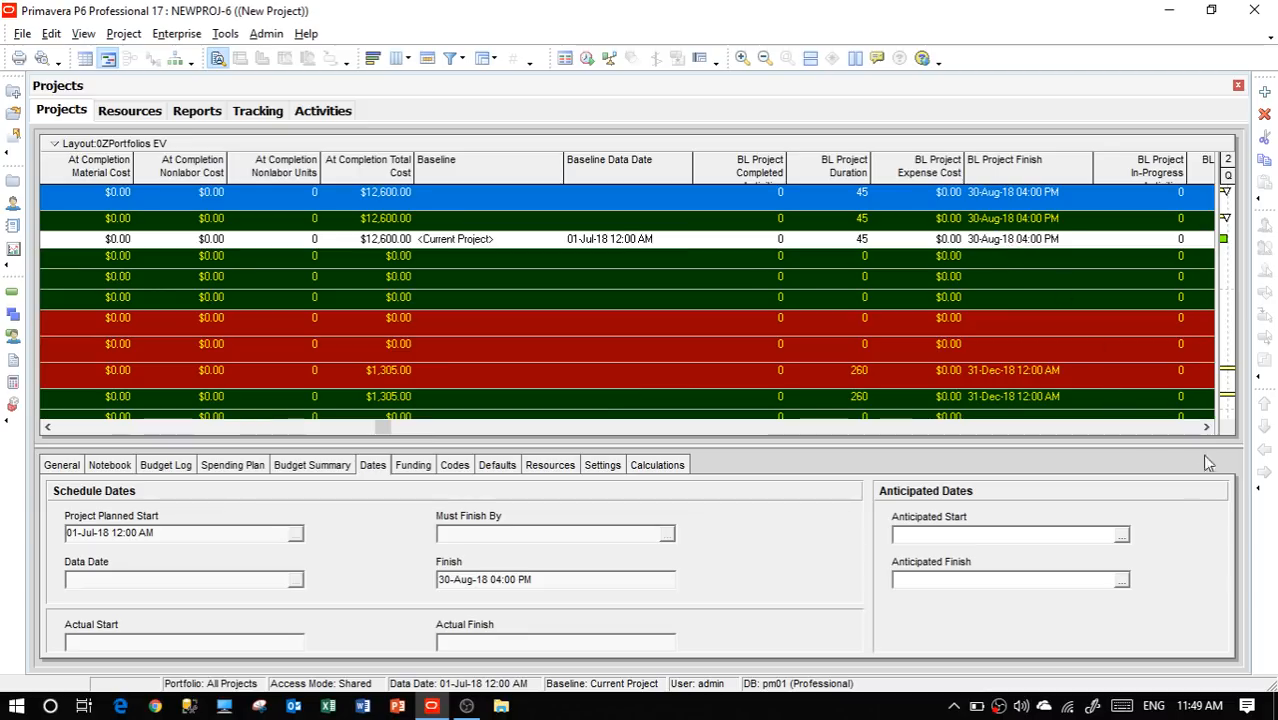
Skim the remaining columns, including Data Date, Date Added and remaining labor cost and units, and return to the budget columns
click(1182, 430)
click(1182, 430)
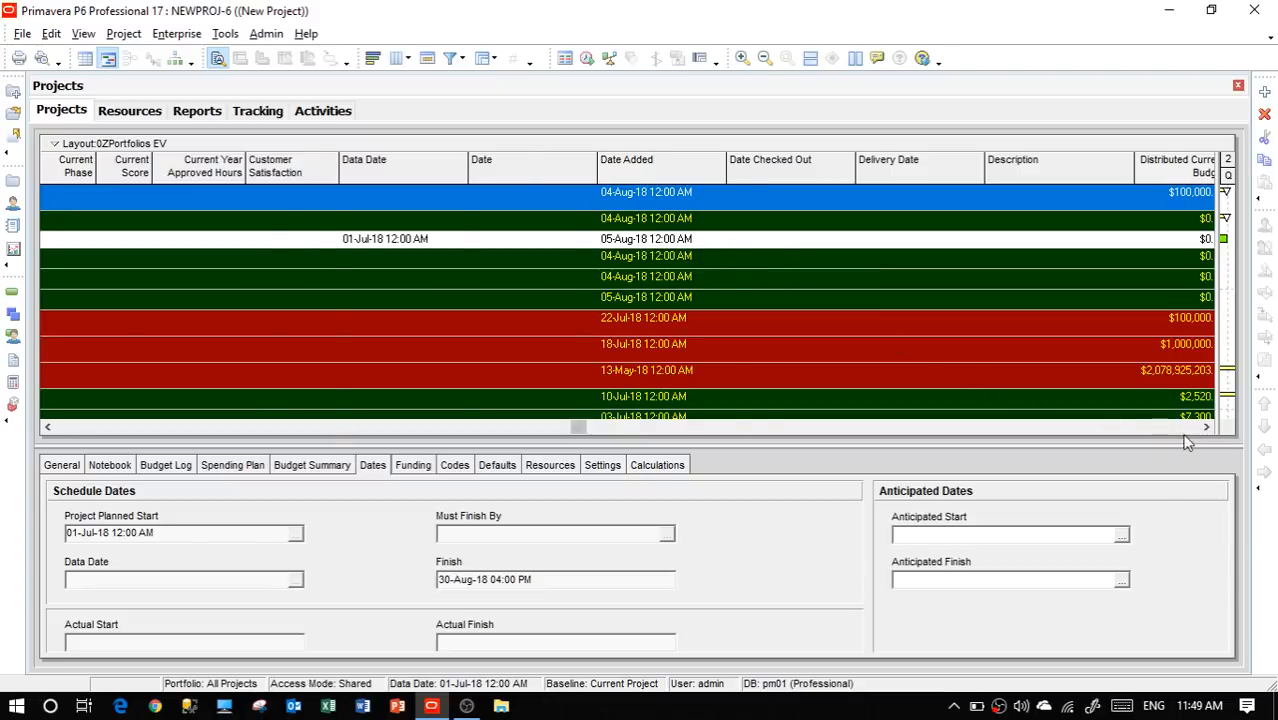
click(1182, 430)
click(1183, 430)
click(1183, 430)
click(1183, 430)
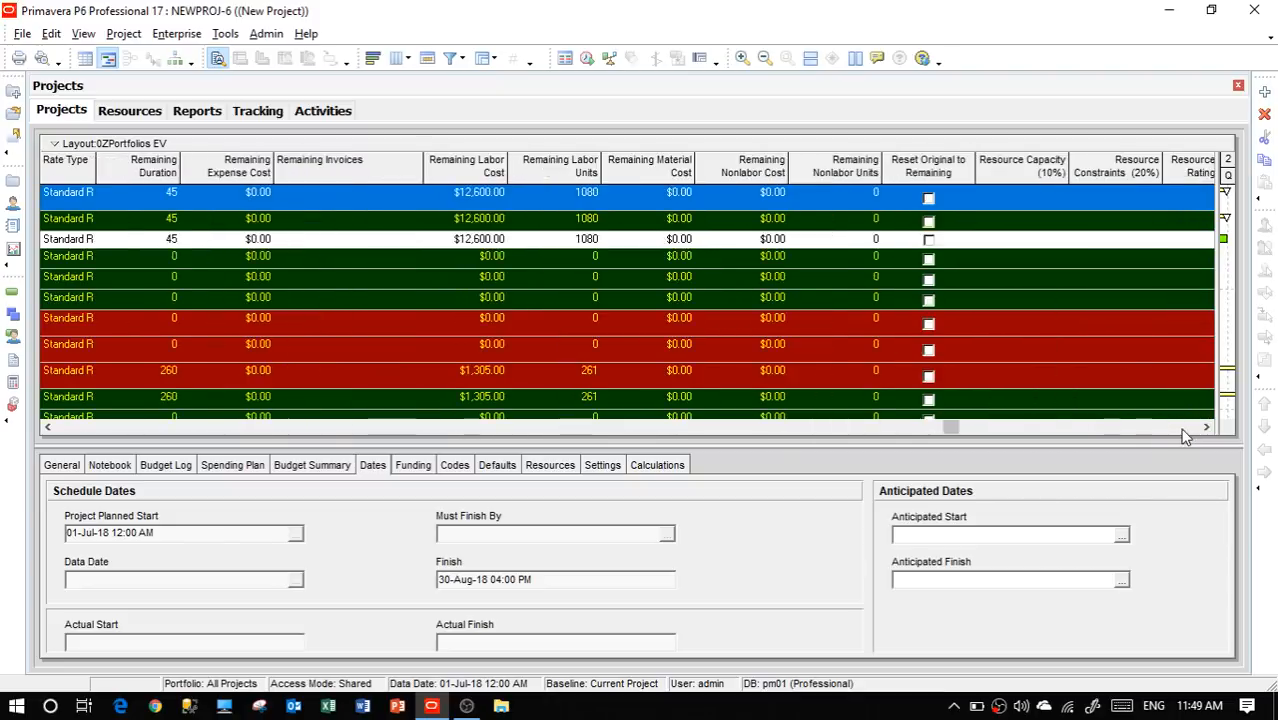
click(79, 427)
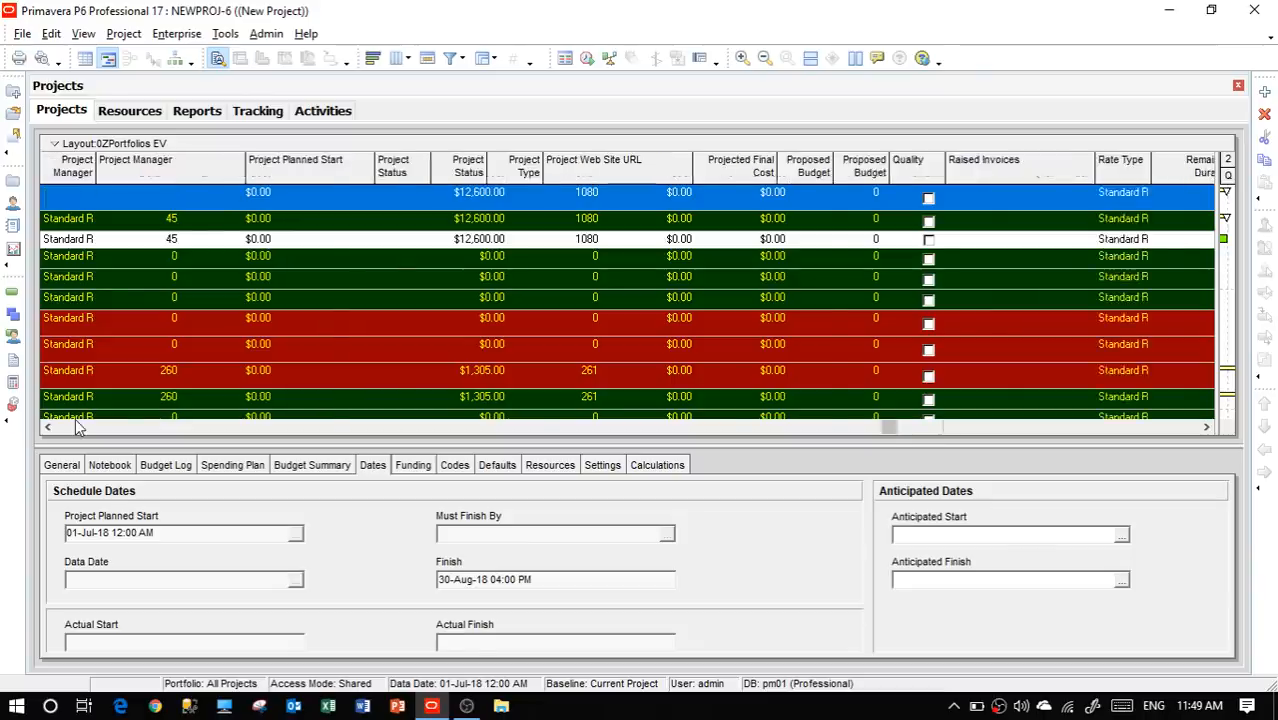
click(79, 427)
click(79, 427)
click(79, 427)
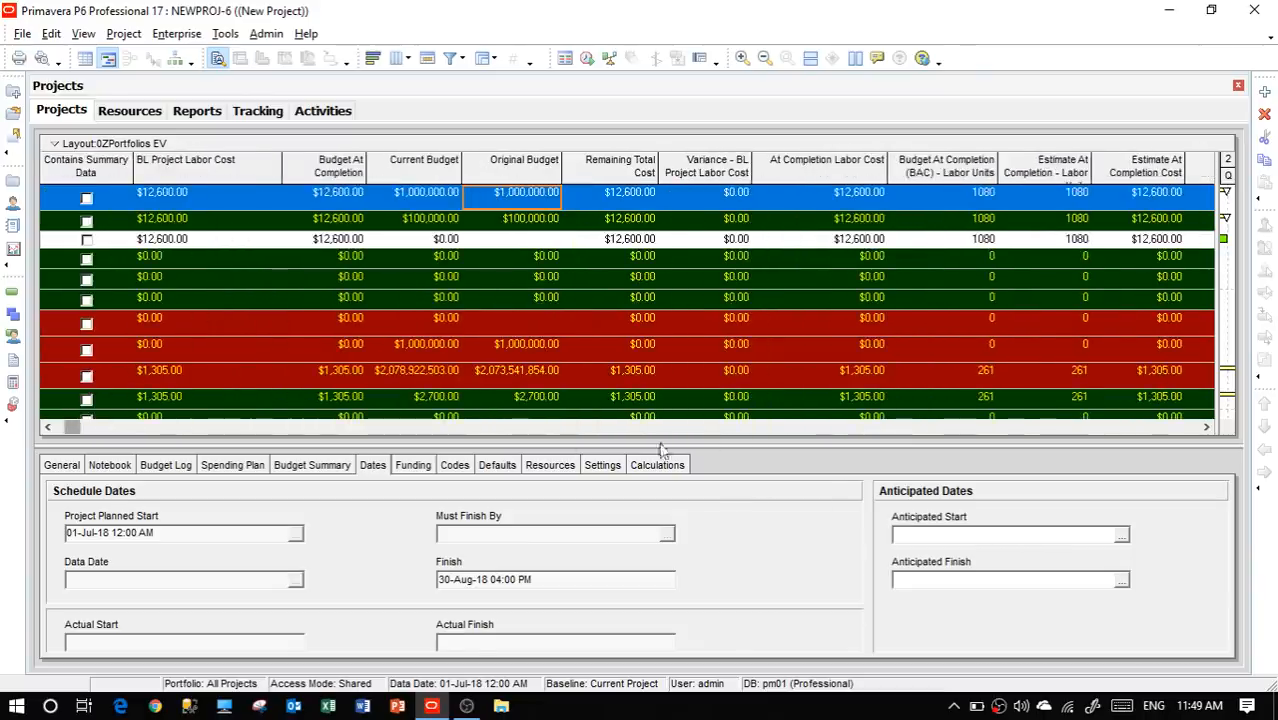
Close the open project under EPS node A and examine its cost columns in the Projects table
click(79, 427)
click(63, 427)
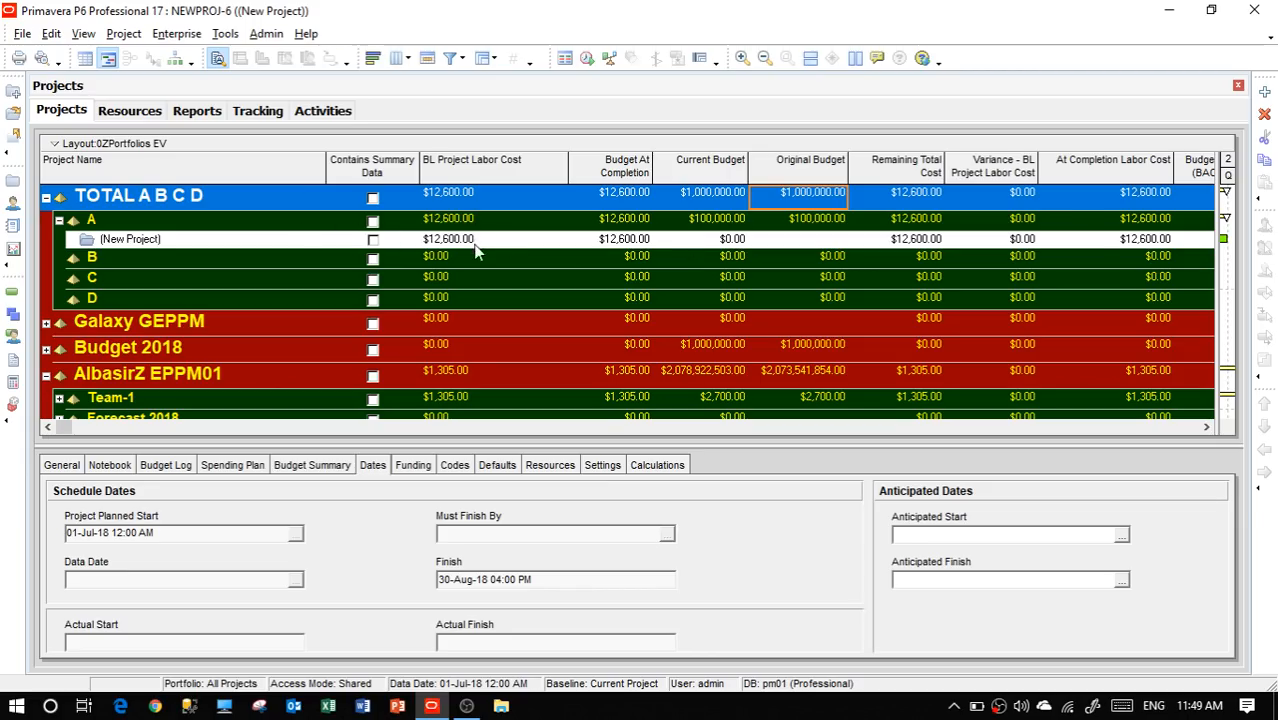
click(455, 281)
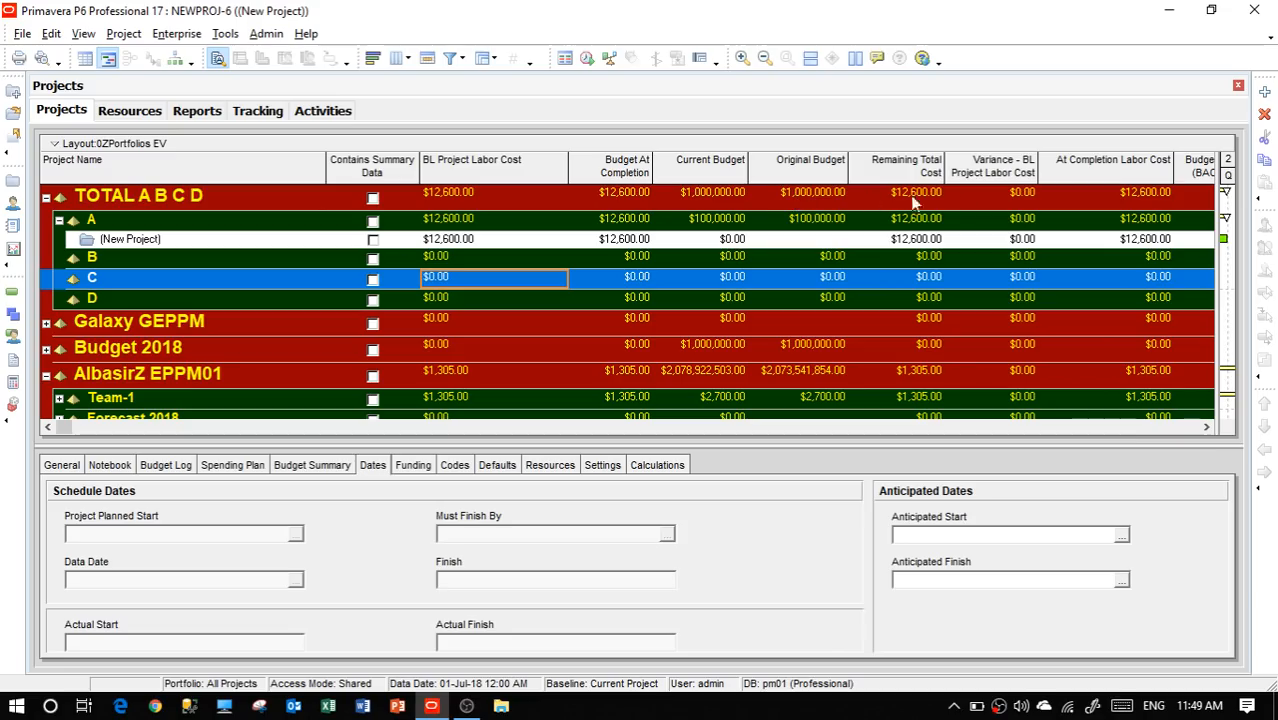
click(1207, 428)
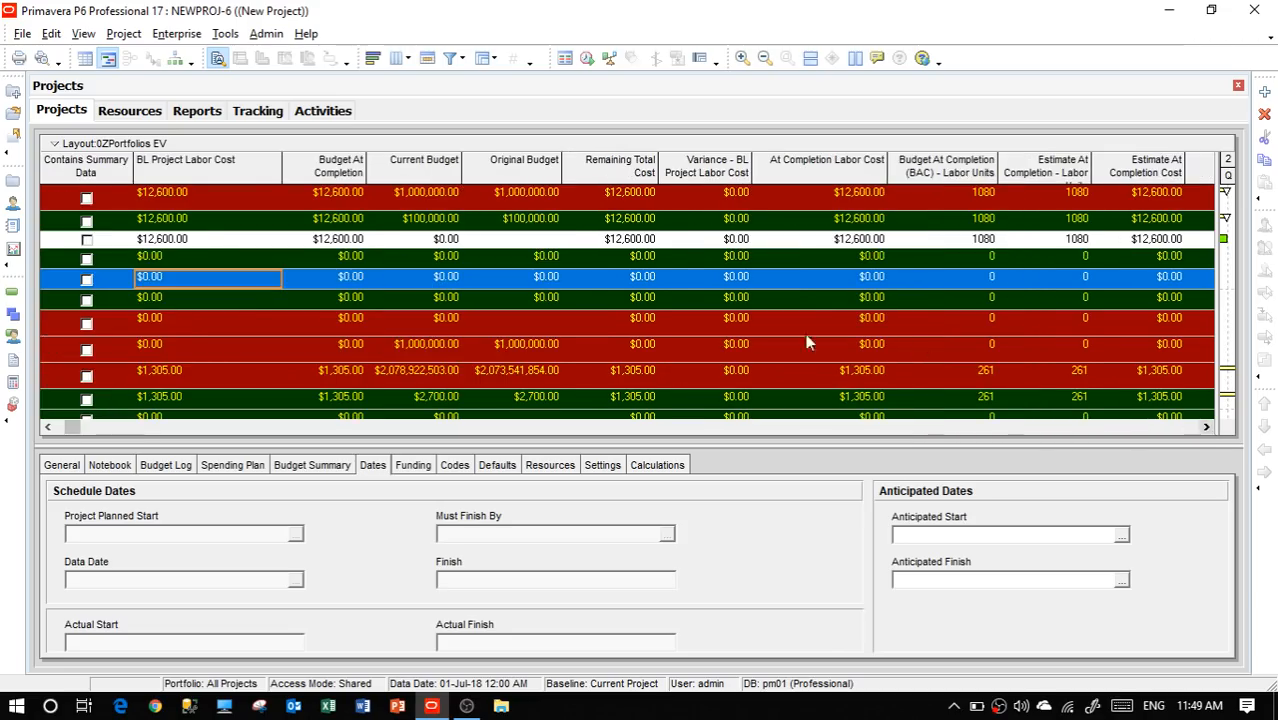
key(ctrl+w)
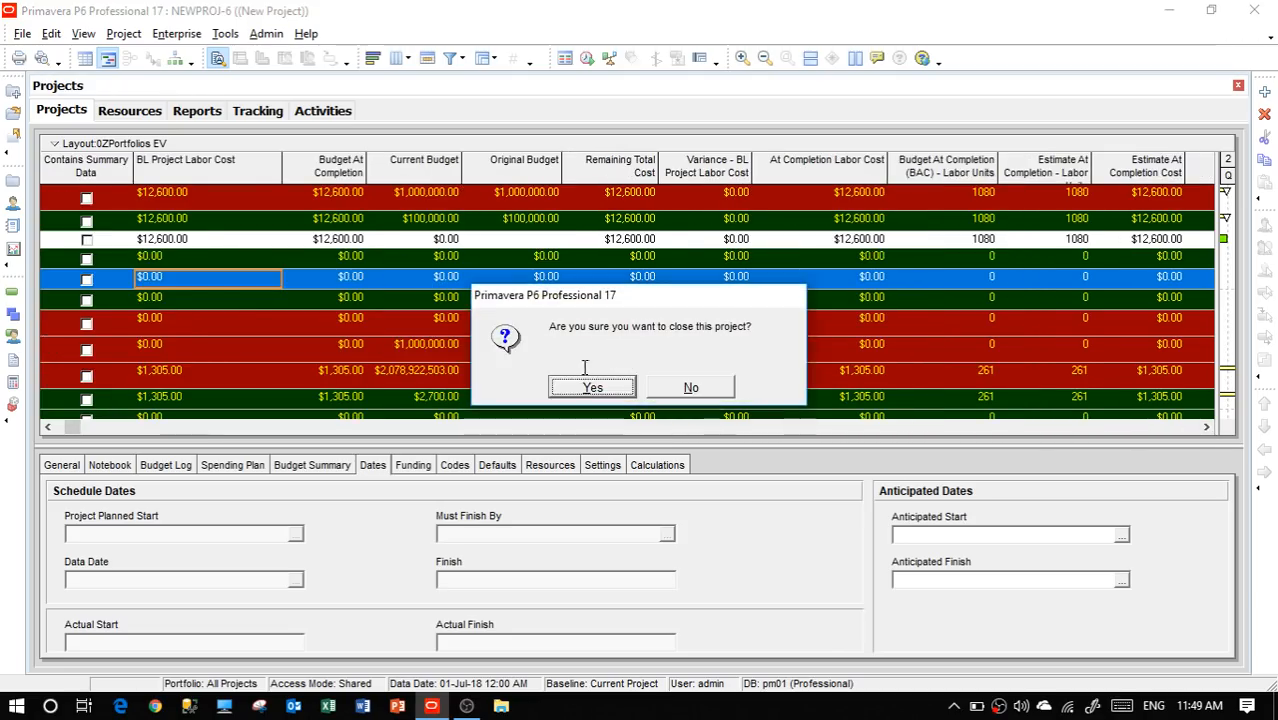
click(580, 390)
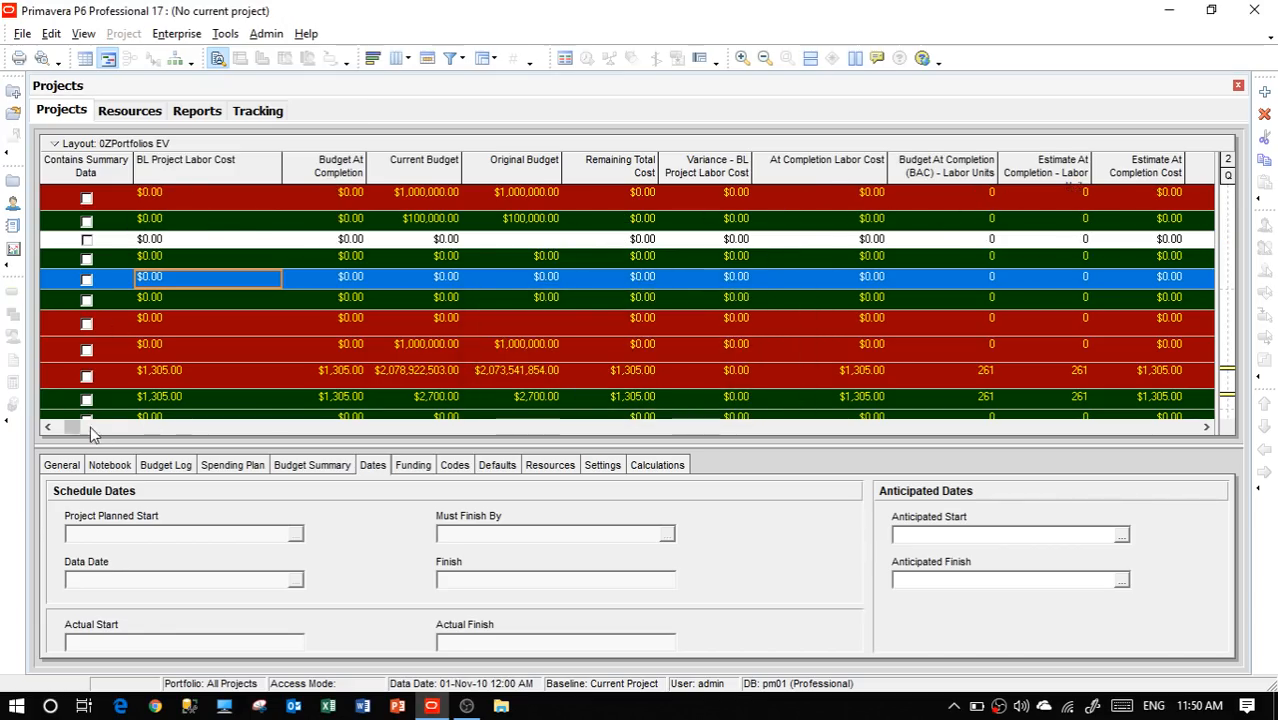
click(48, 427)
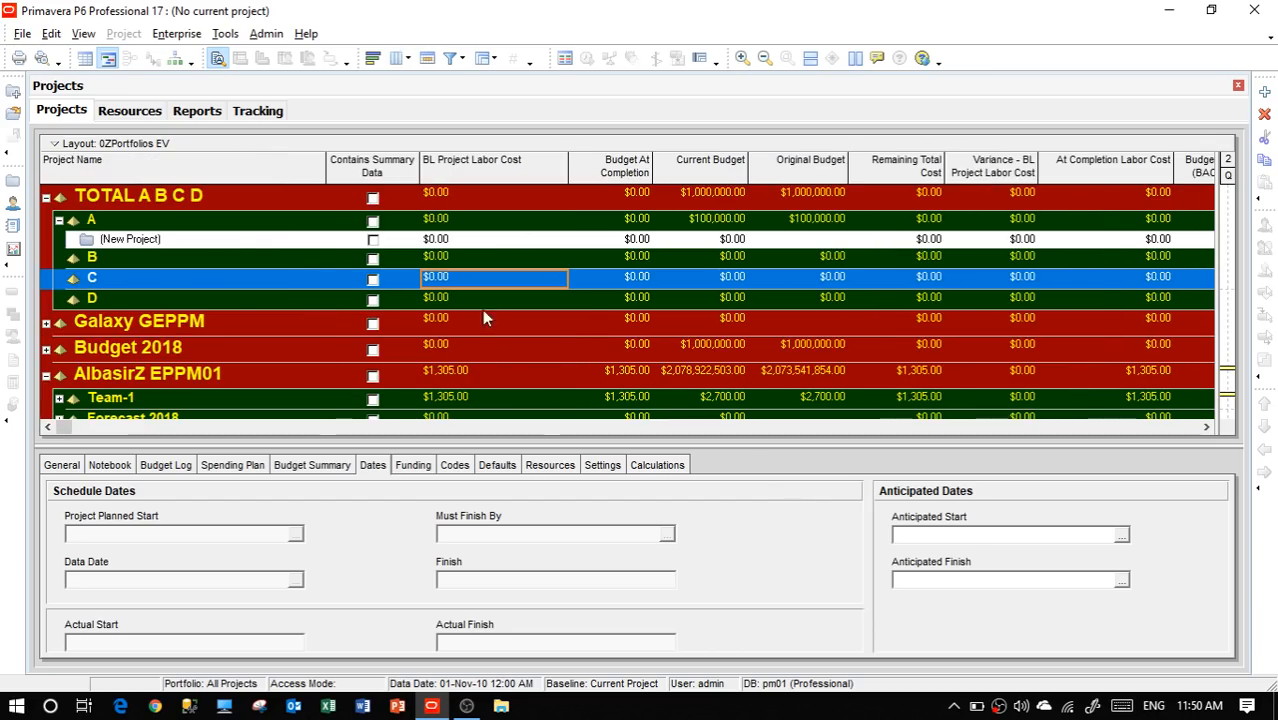
Reopen the project under EPS node A
click(236, 241)
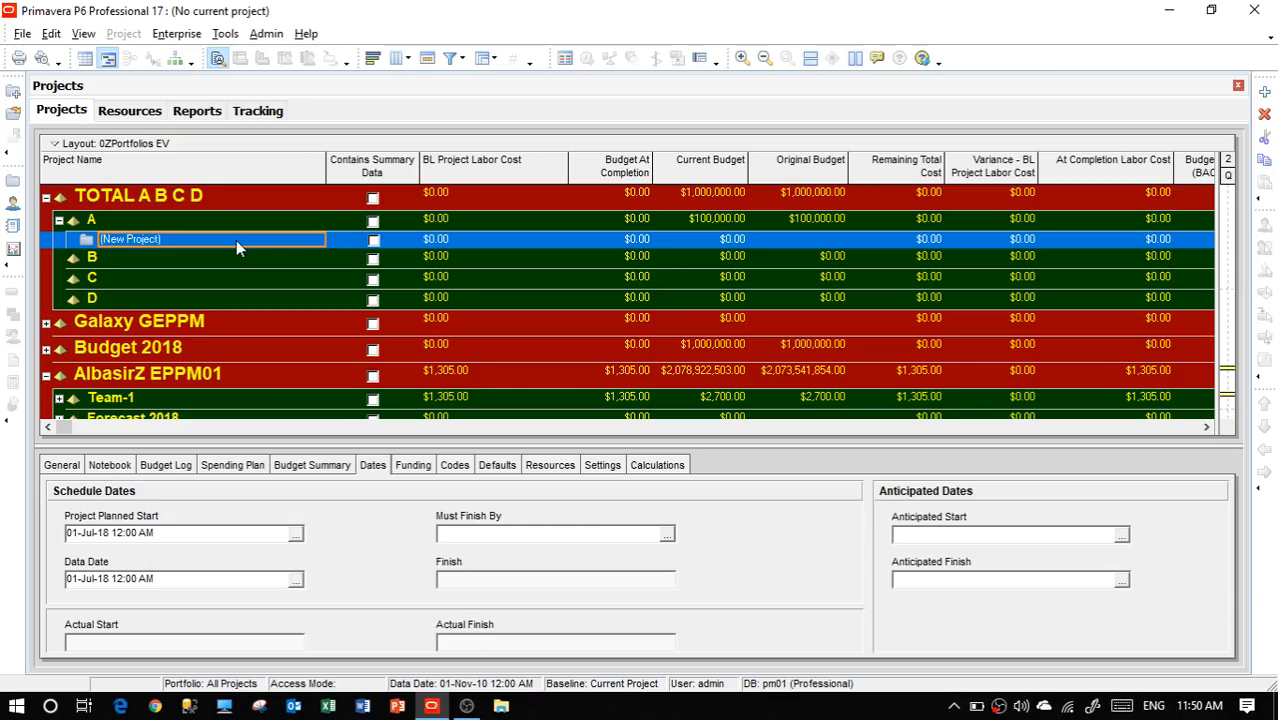
right_click(236, 240)
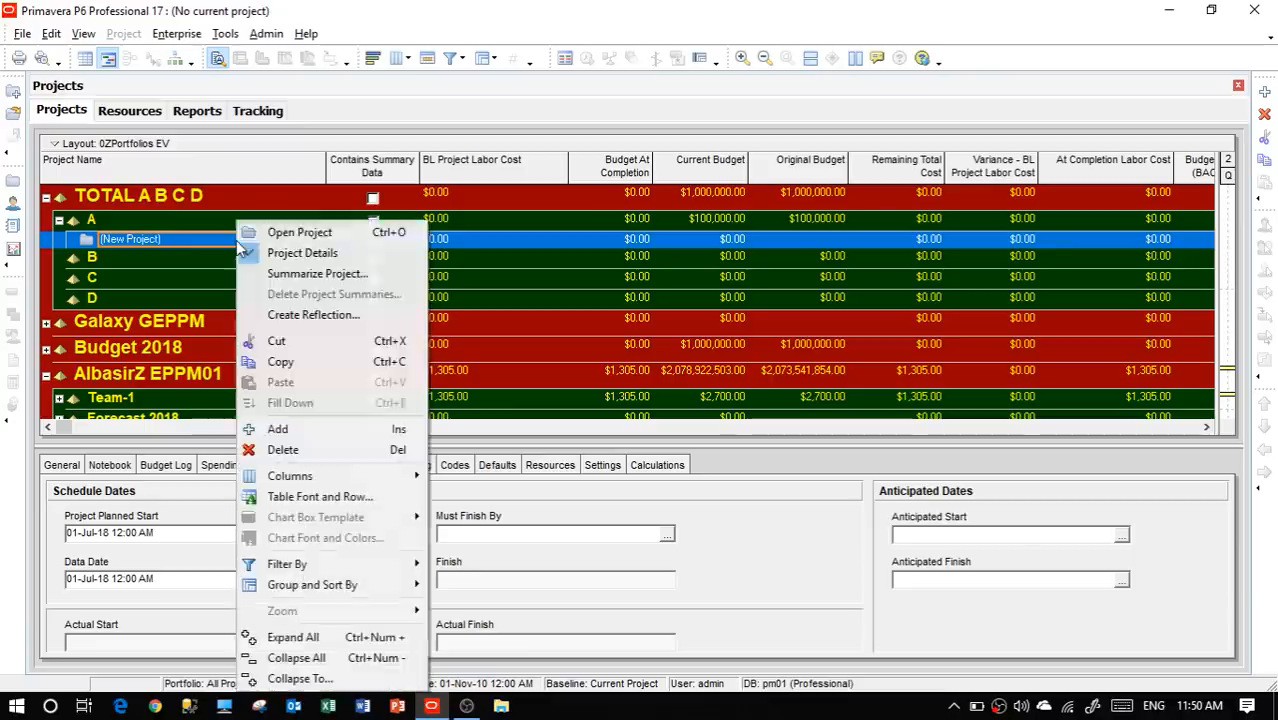
click(290, 232)
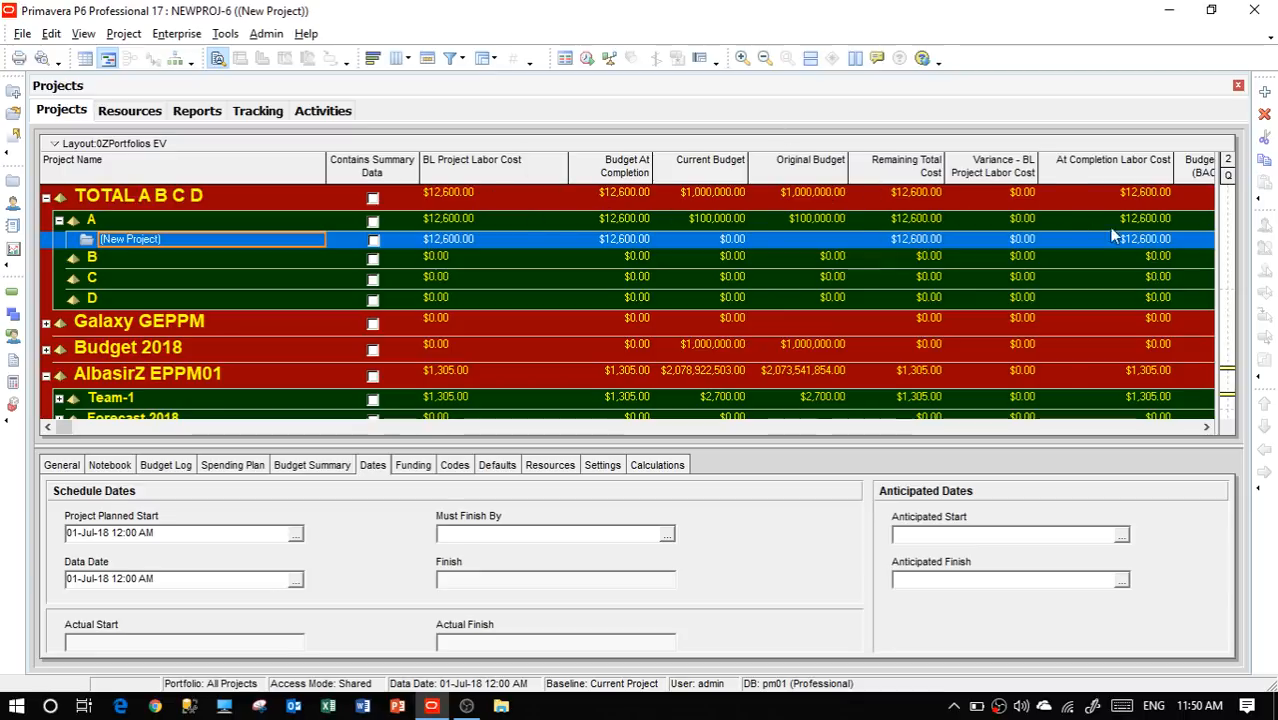
Copy the project under EPS node A into node B, keeping the default project and activity copy options
right_click(243, 241)
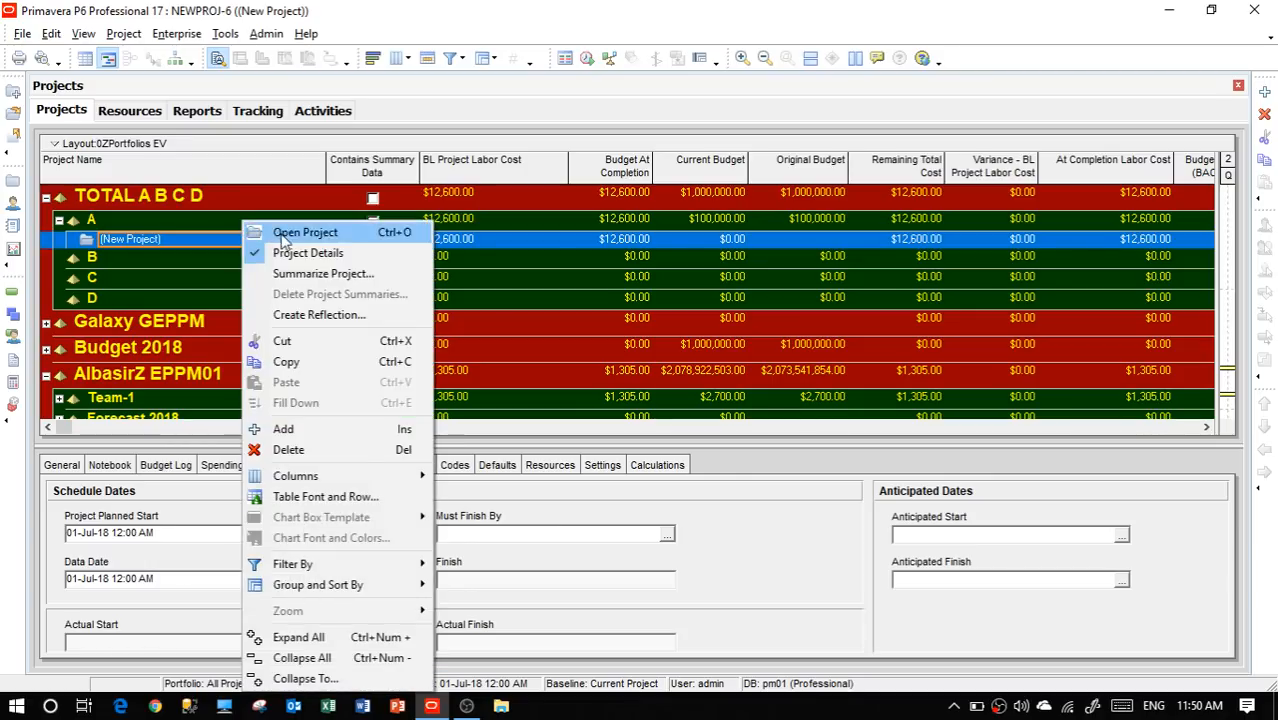
click(285, 358)
click(151, 262)
right_click(151, 262)
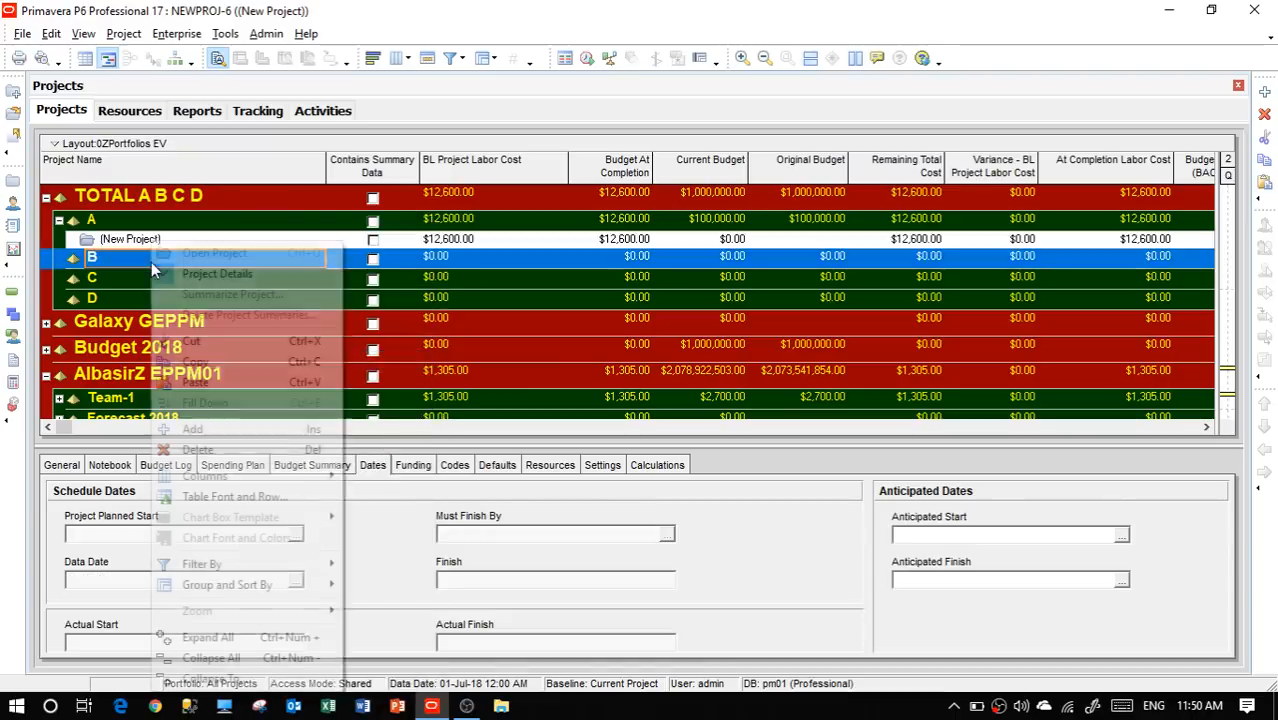
click(194, 382)
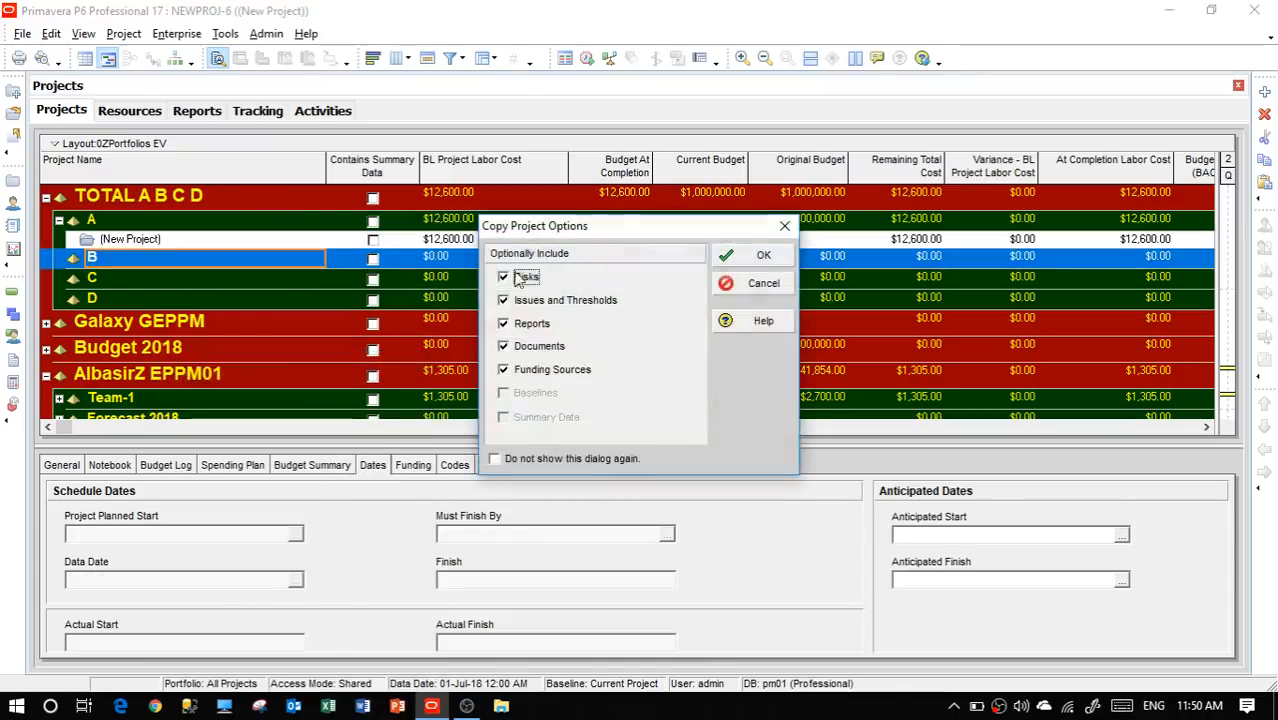
click(728, 263)
click(732, 265)
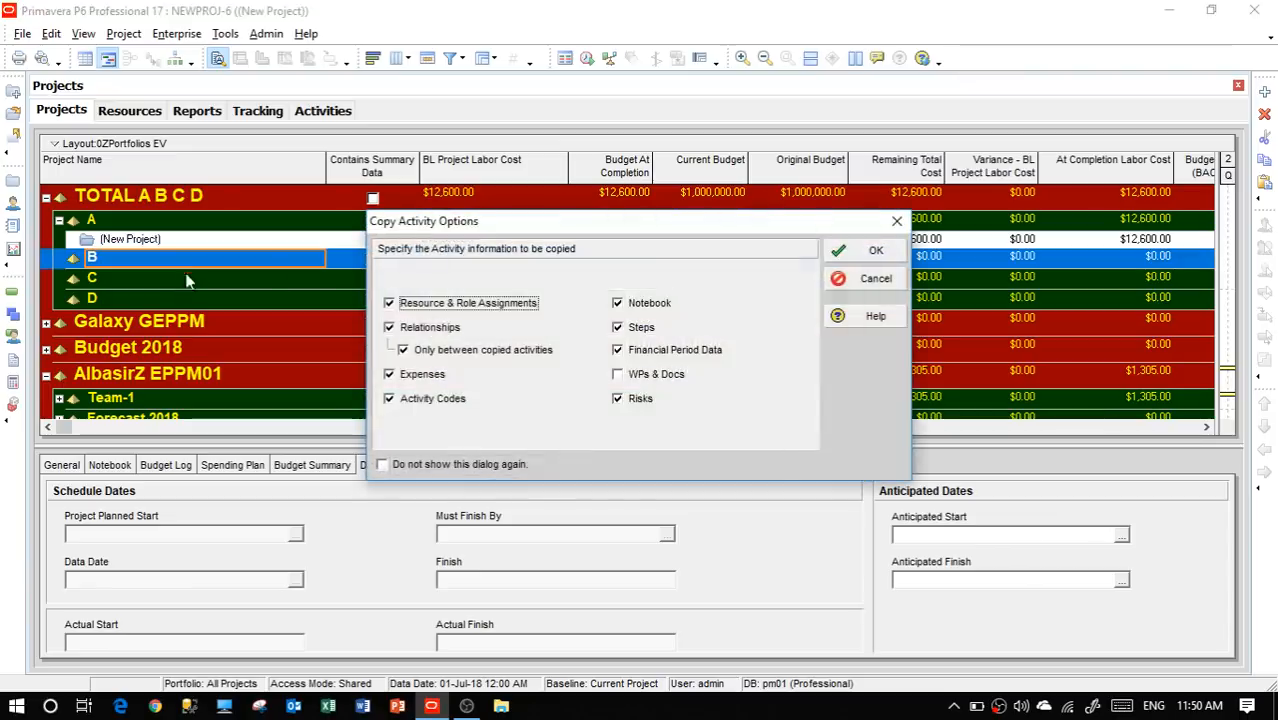
click(866, 250)
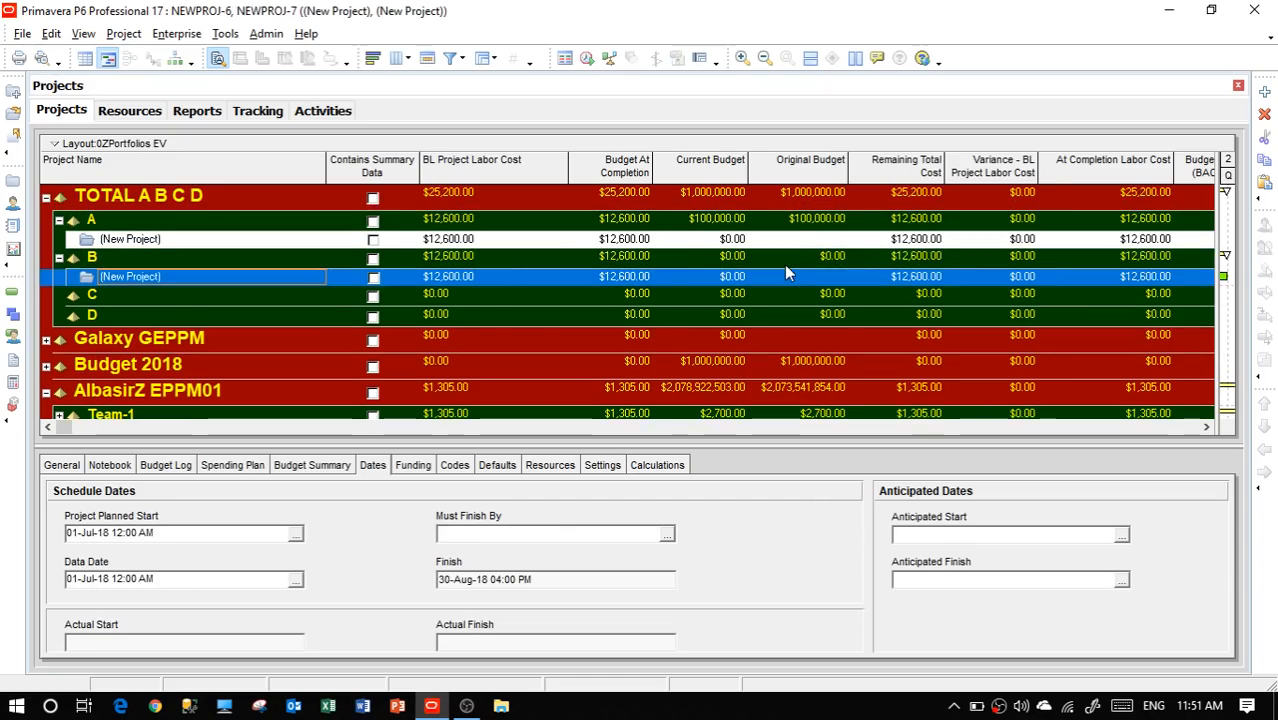
Set the Original Budget of EPS node B to $100,000
click(798, 254)
click(811, 254)
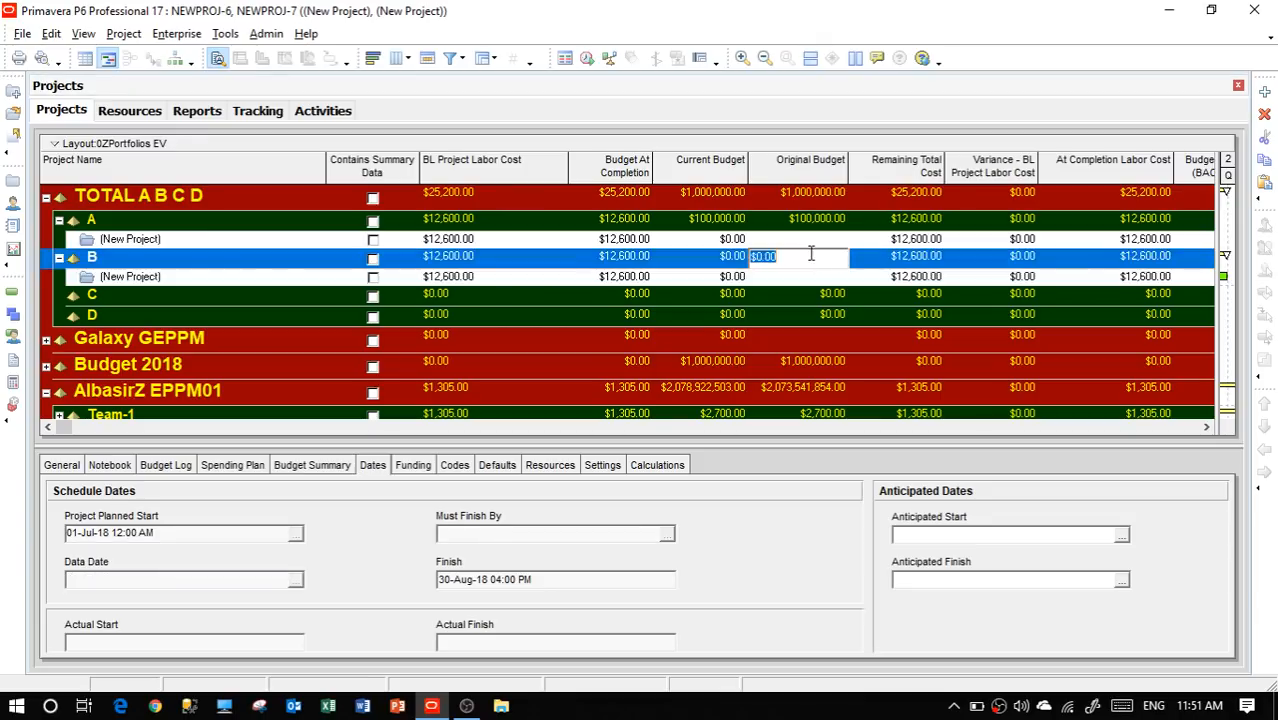
text(100,000)
key(Return)
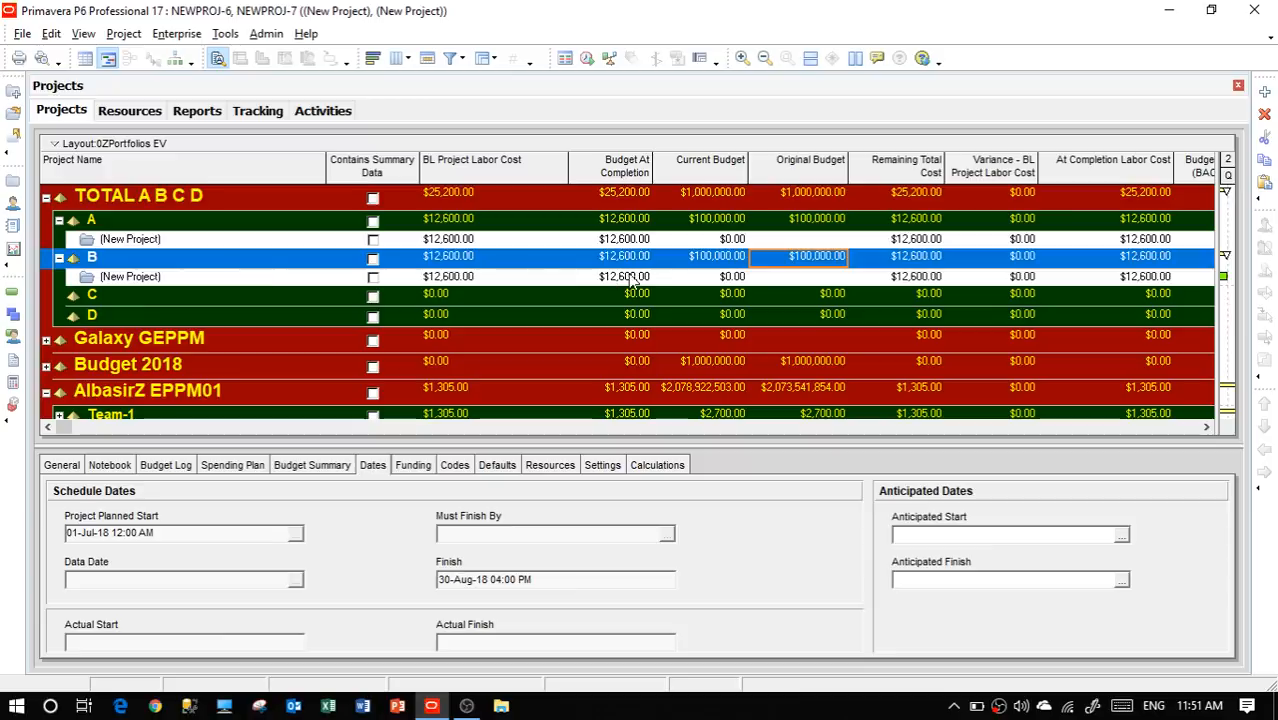
Set the Original Budget of the project under EPS node A to $100,000
click(228, 277)
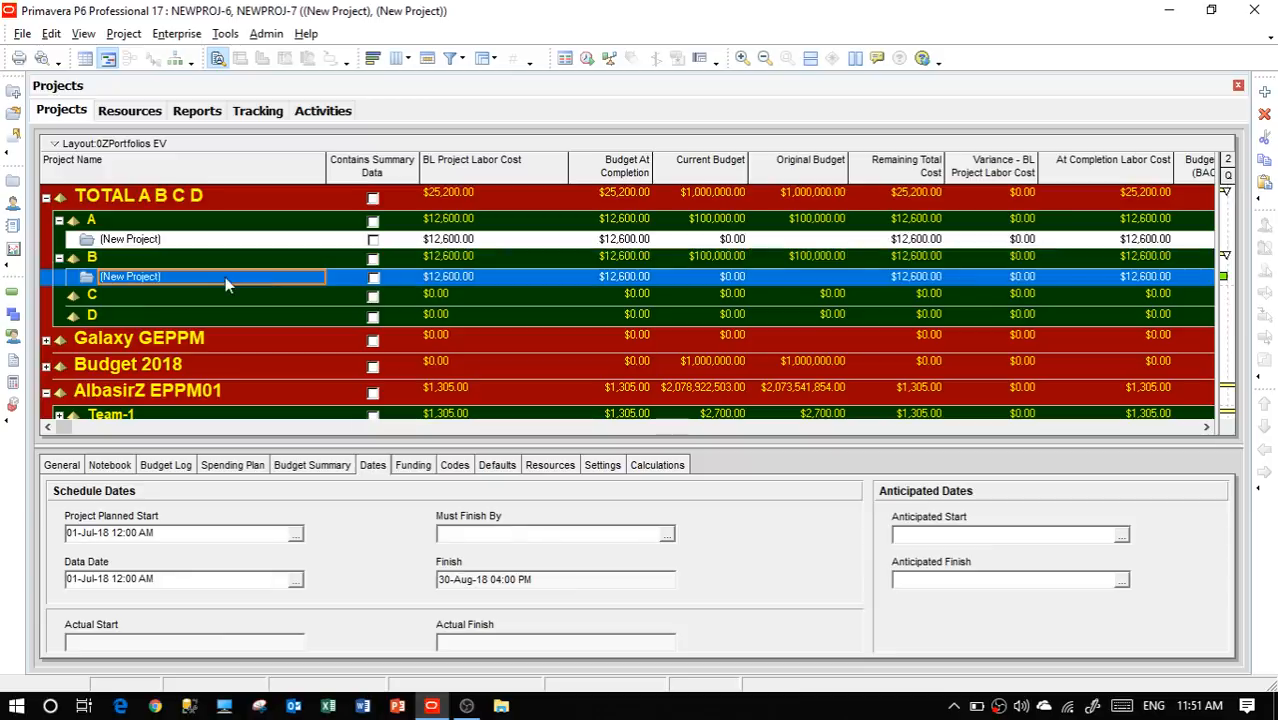
click(622, 240)
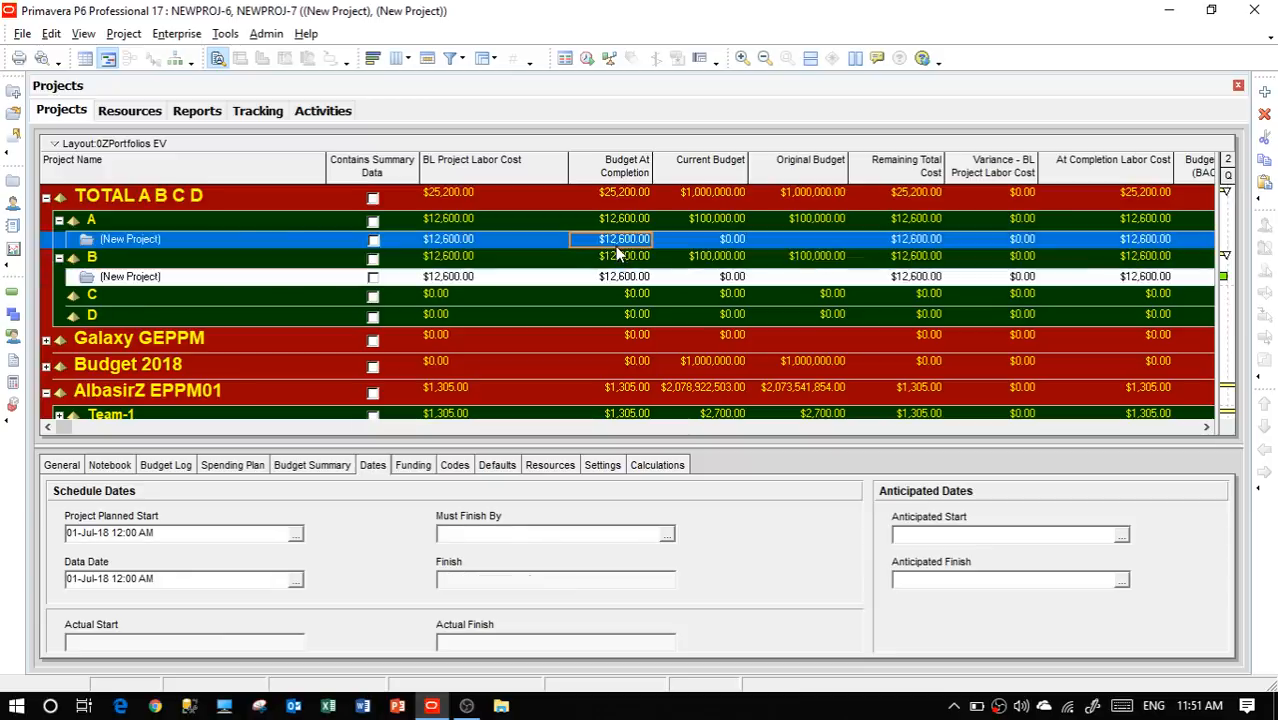
click(742, 242)
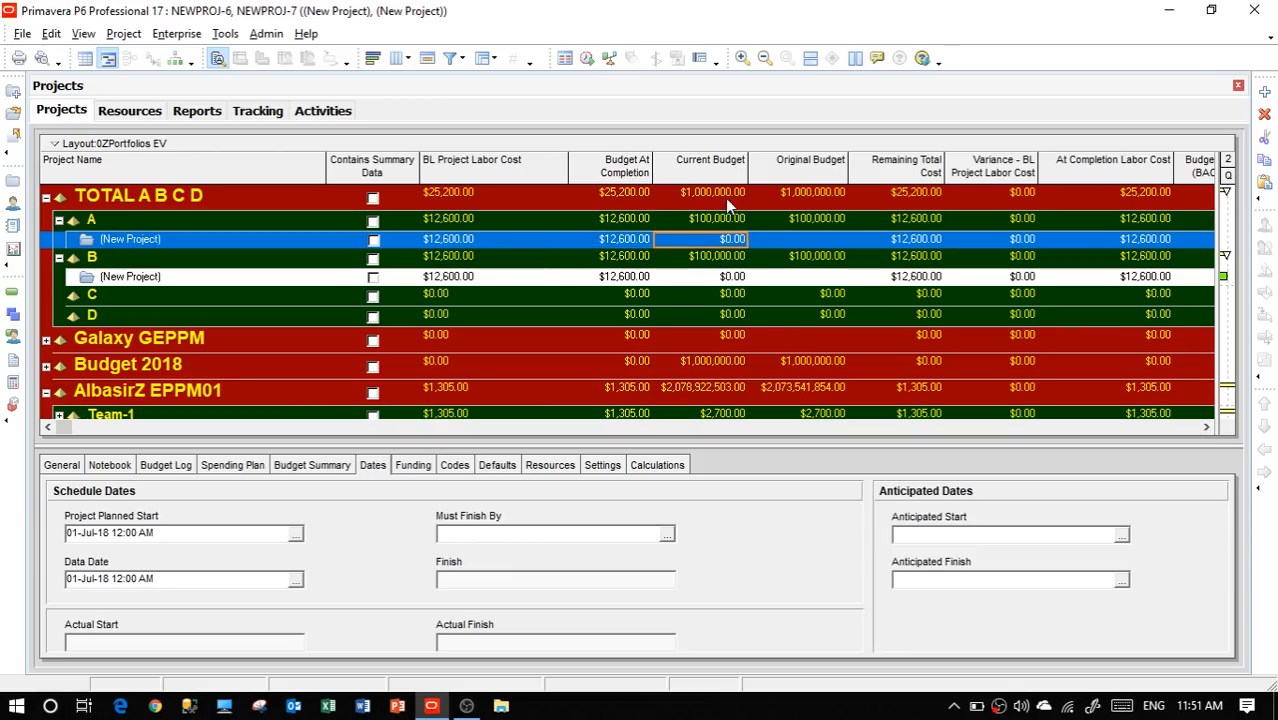
click(808, 242)
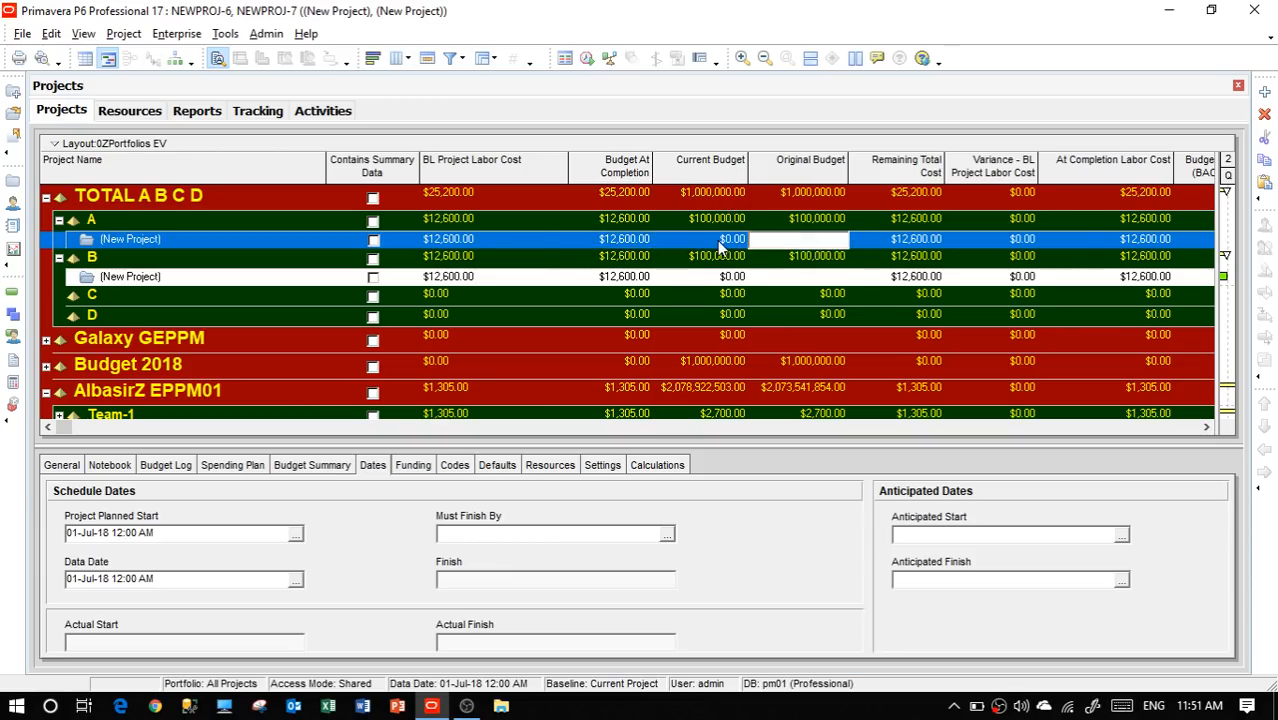
text(100,00)
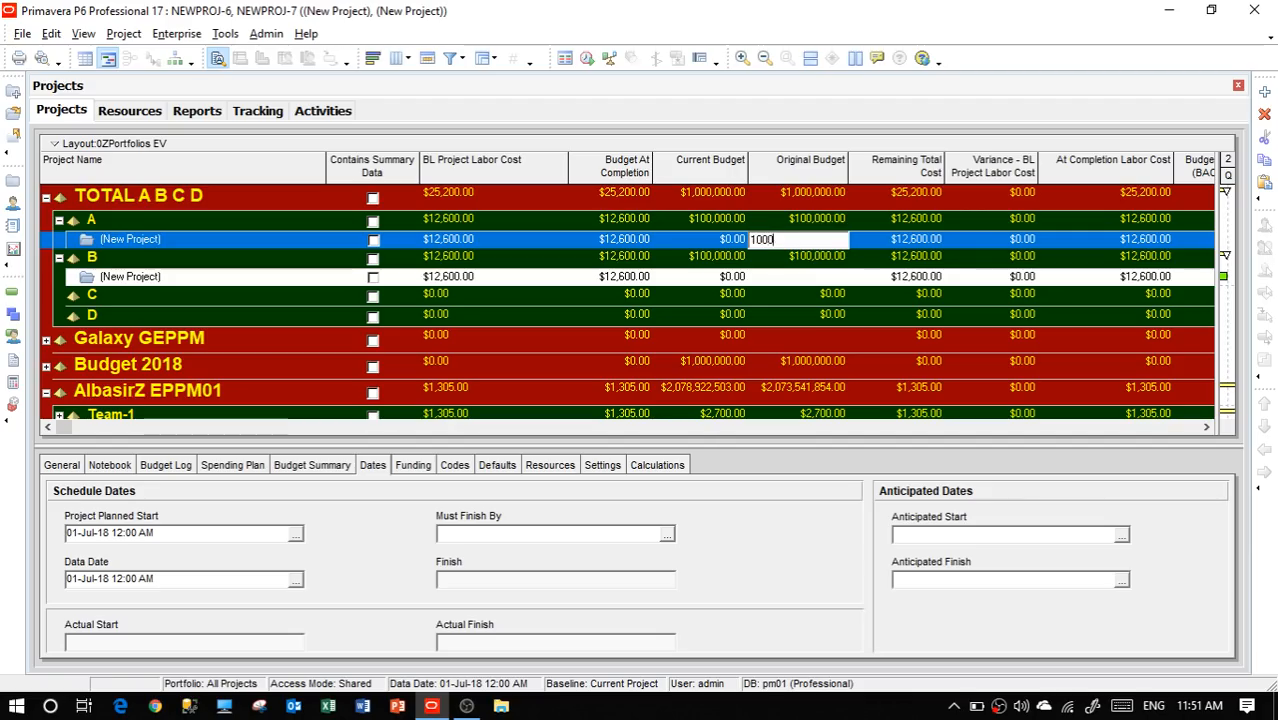
text(00)
key(Return)
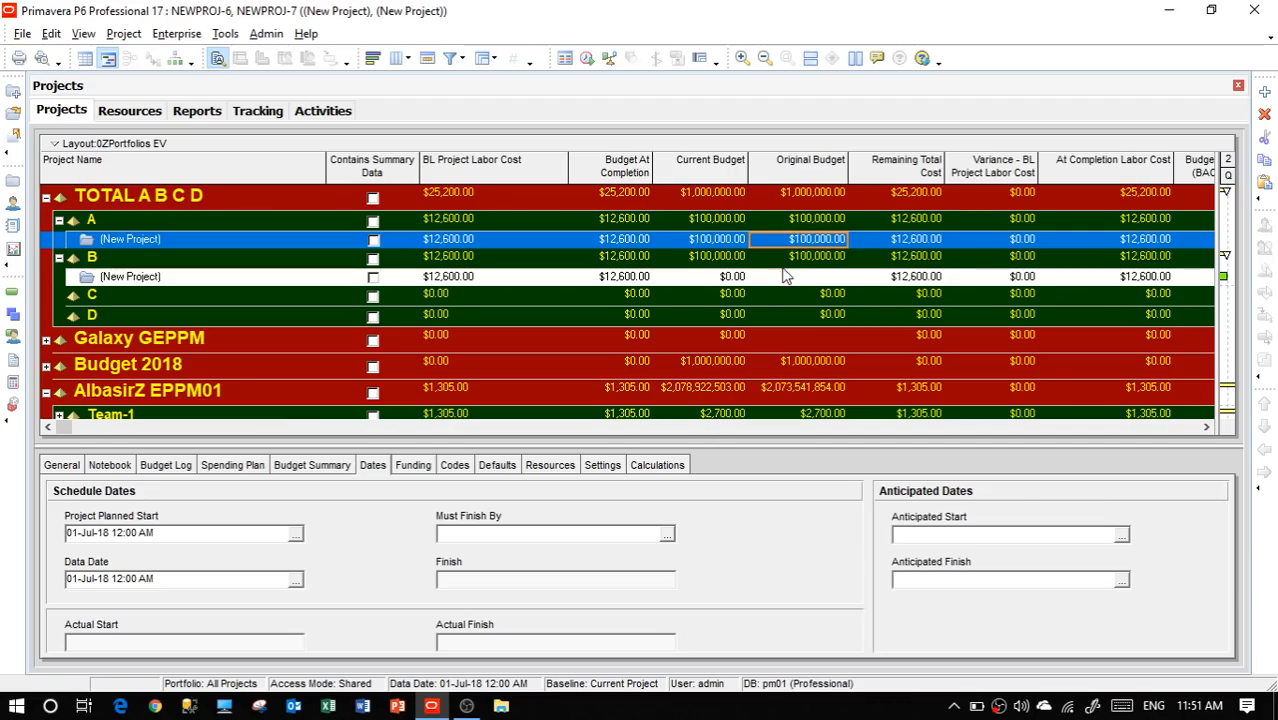
Set the Original Budget of the copied project under EPS node B to $100,000
click(786, 276)
text(100)
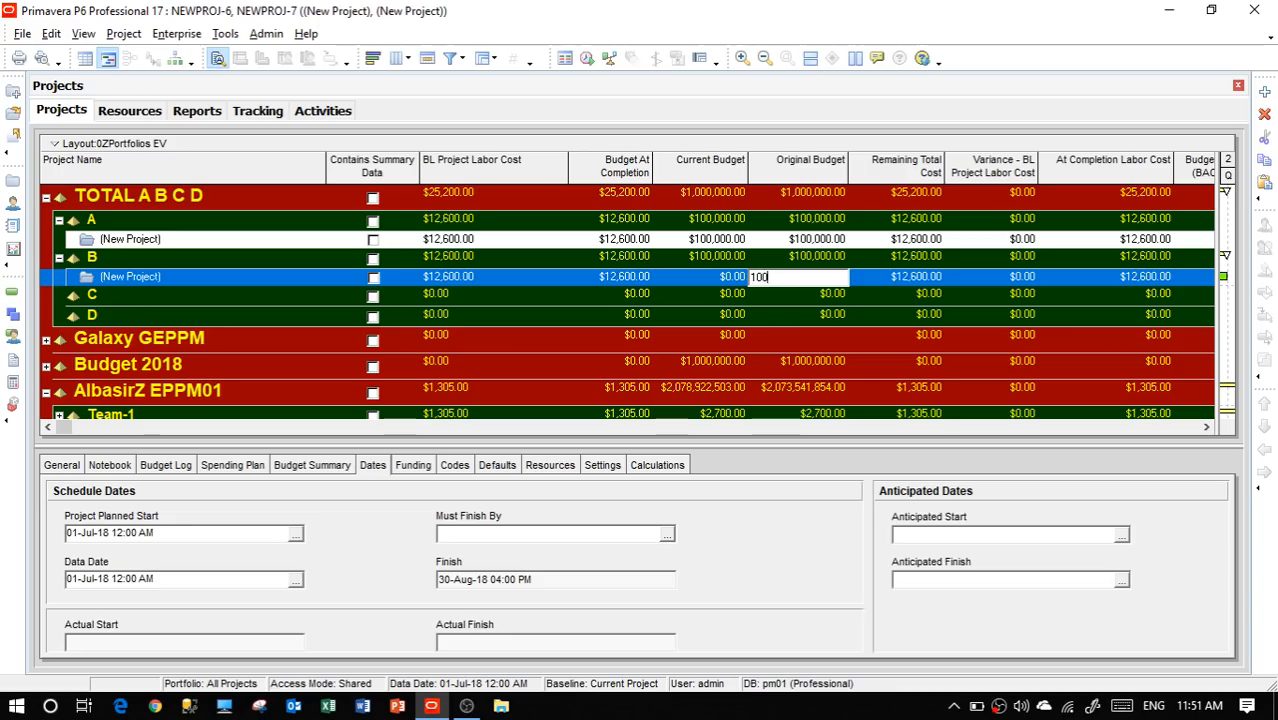
text(,000)
key(Return)
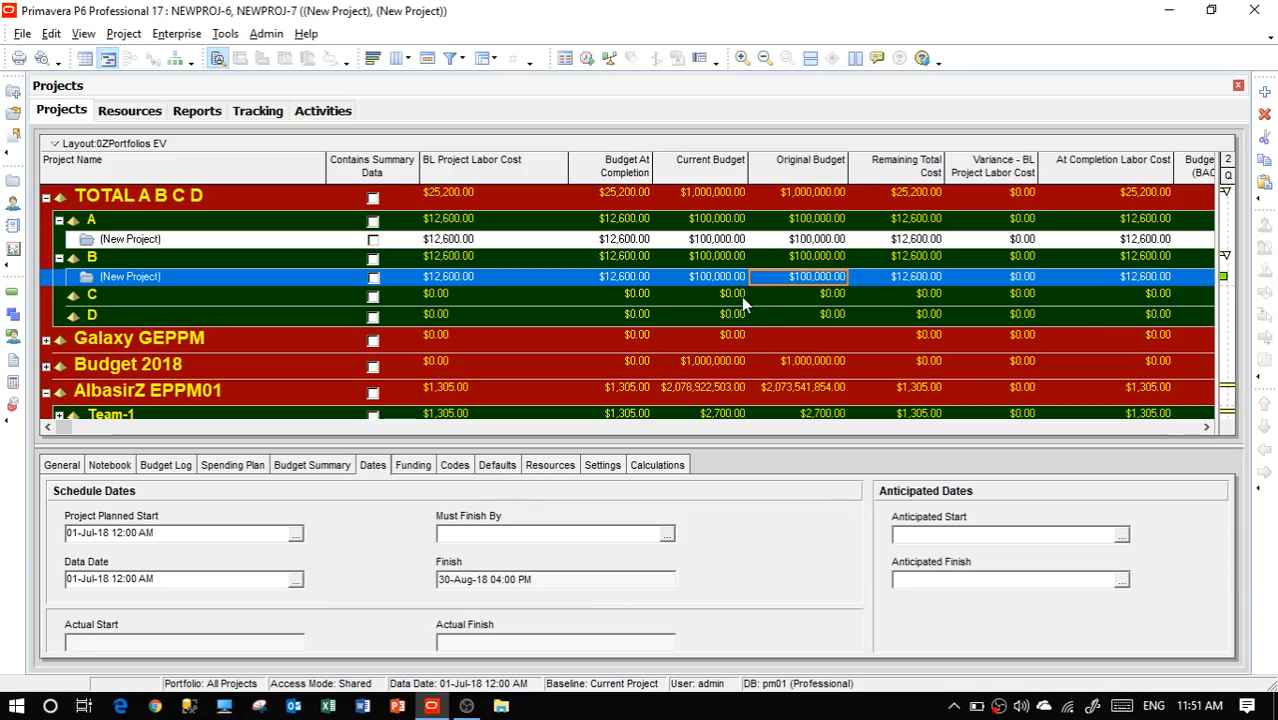
Close both open projects and open only the project under EPS node B
key(ctrl+w)
click(589, 384)
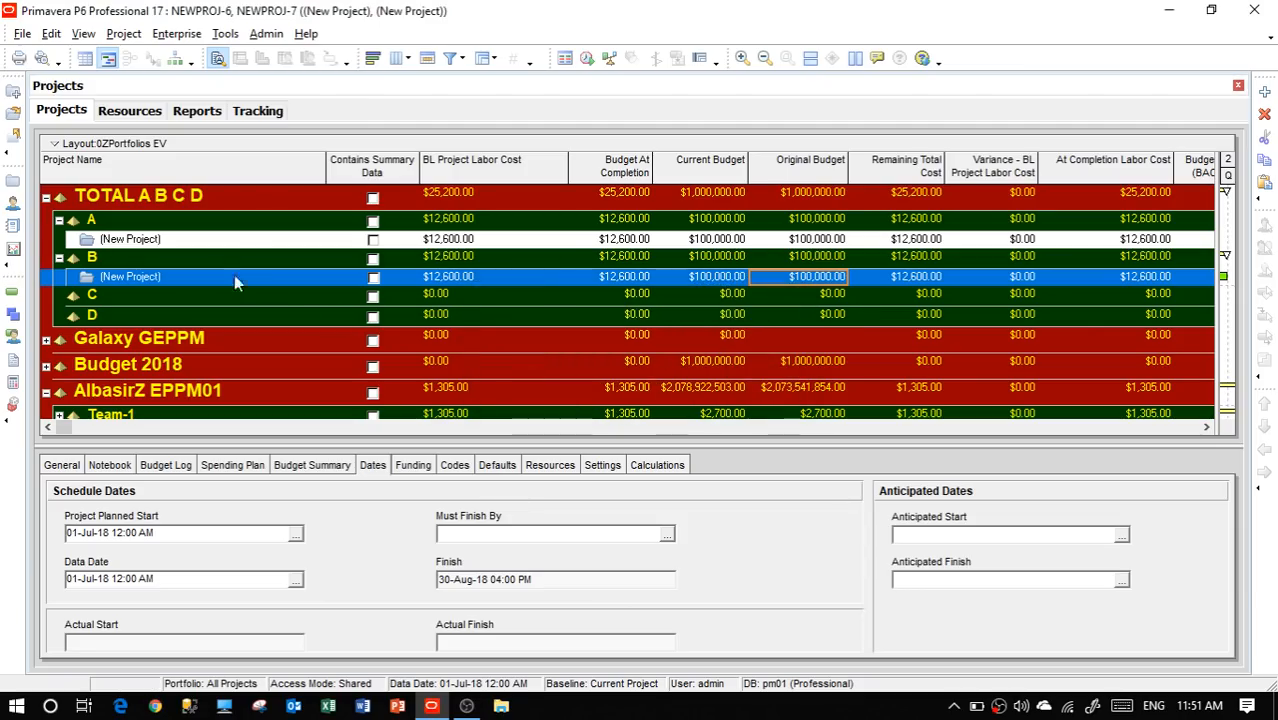
right_click(183, 277)
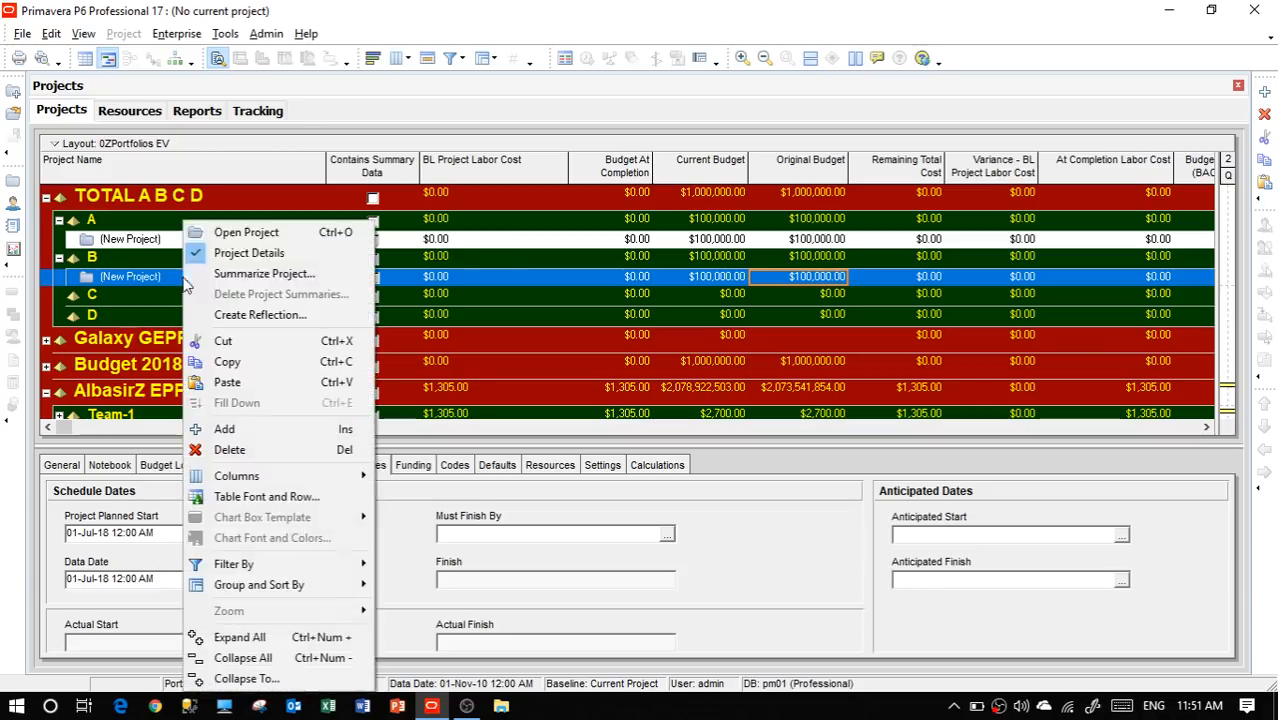
click(240, 238)
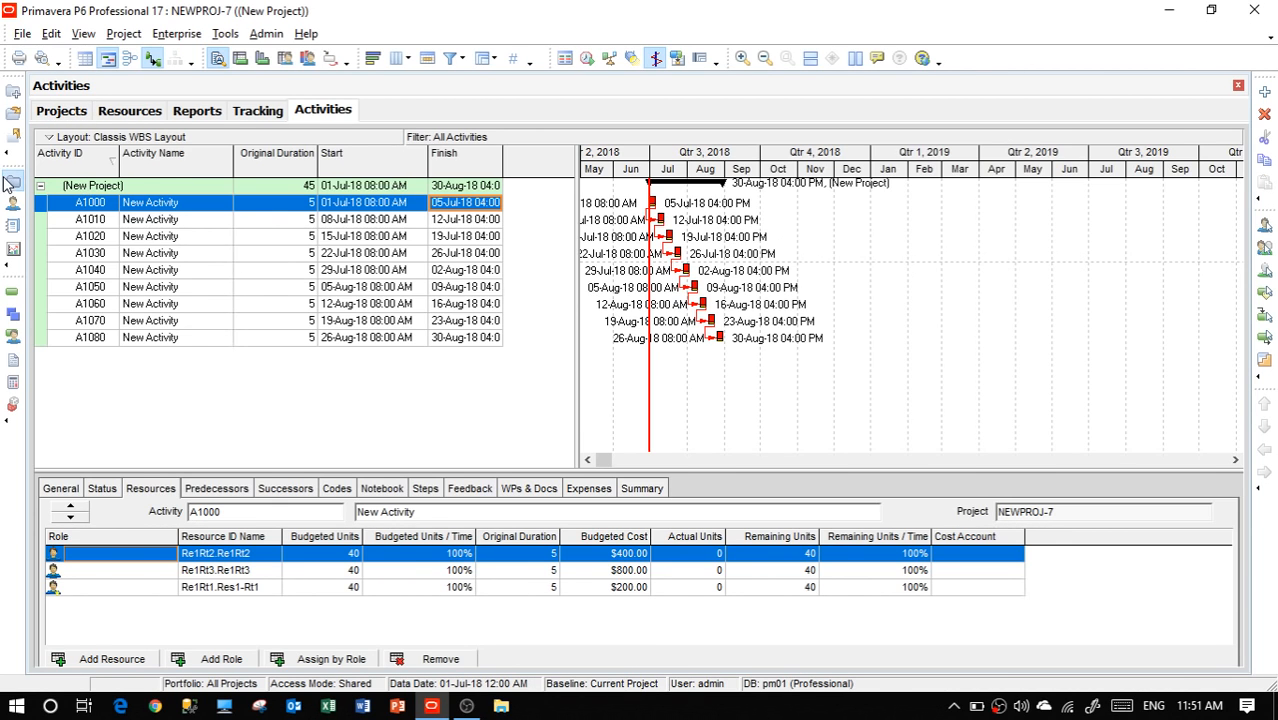
Return to the Projects view and rename the project under EPS node A as "Schedule No Update"
click(12, 182)
click(195, 241)
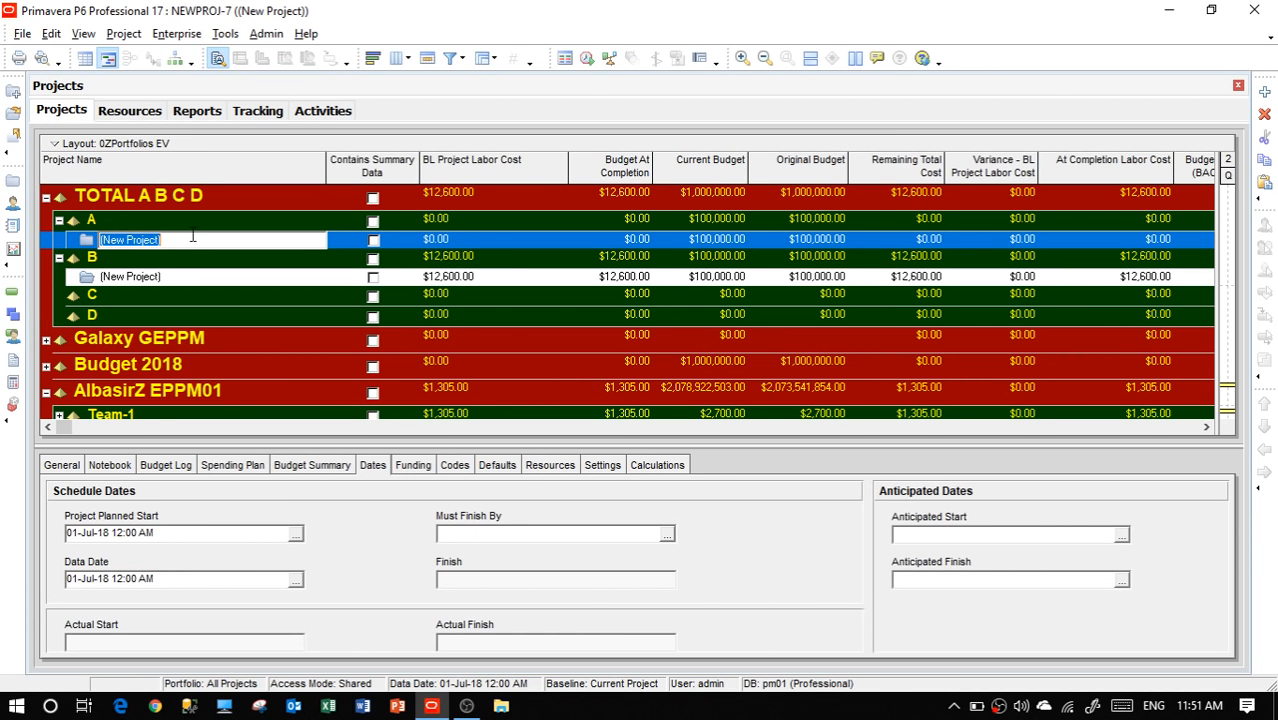
text(Schedule No Update)
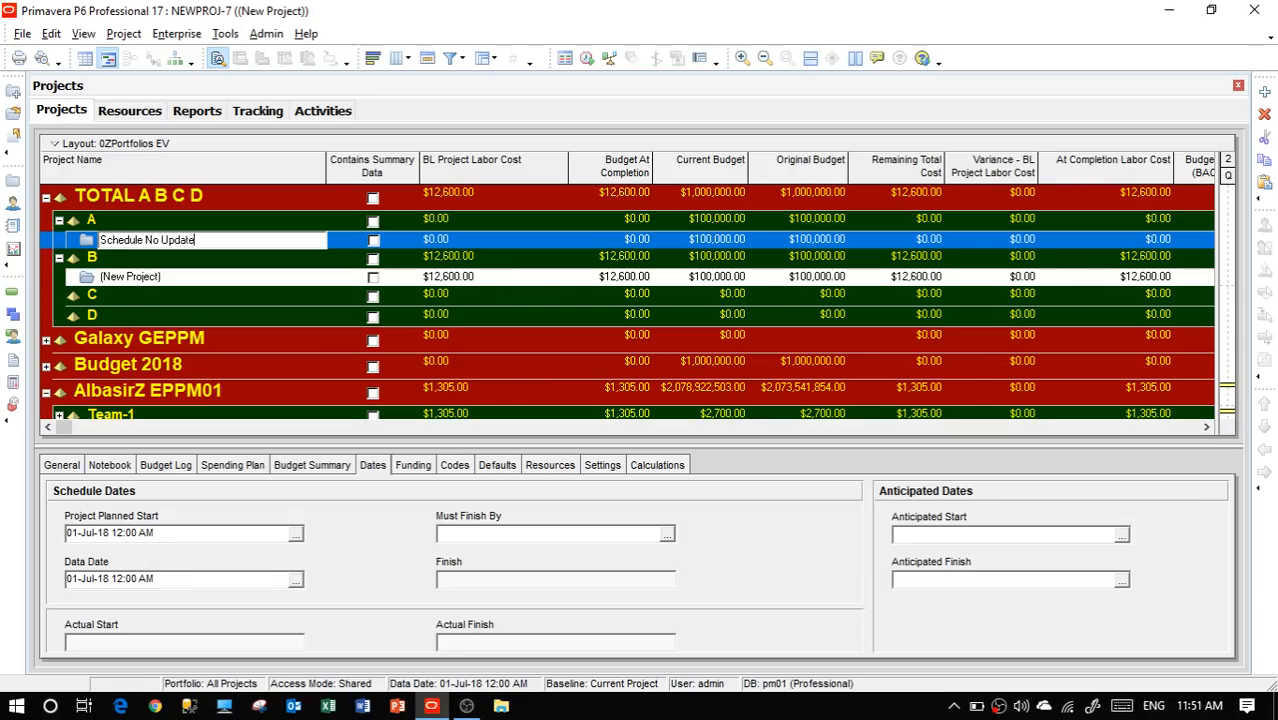
click(185, 281)
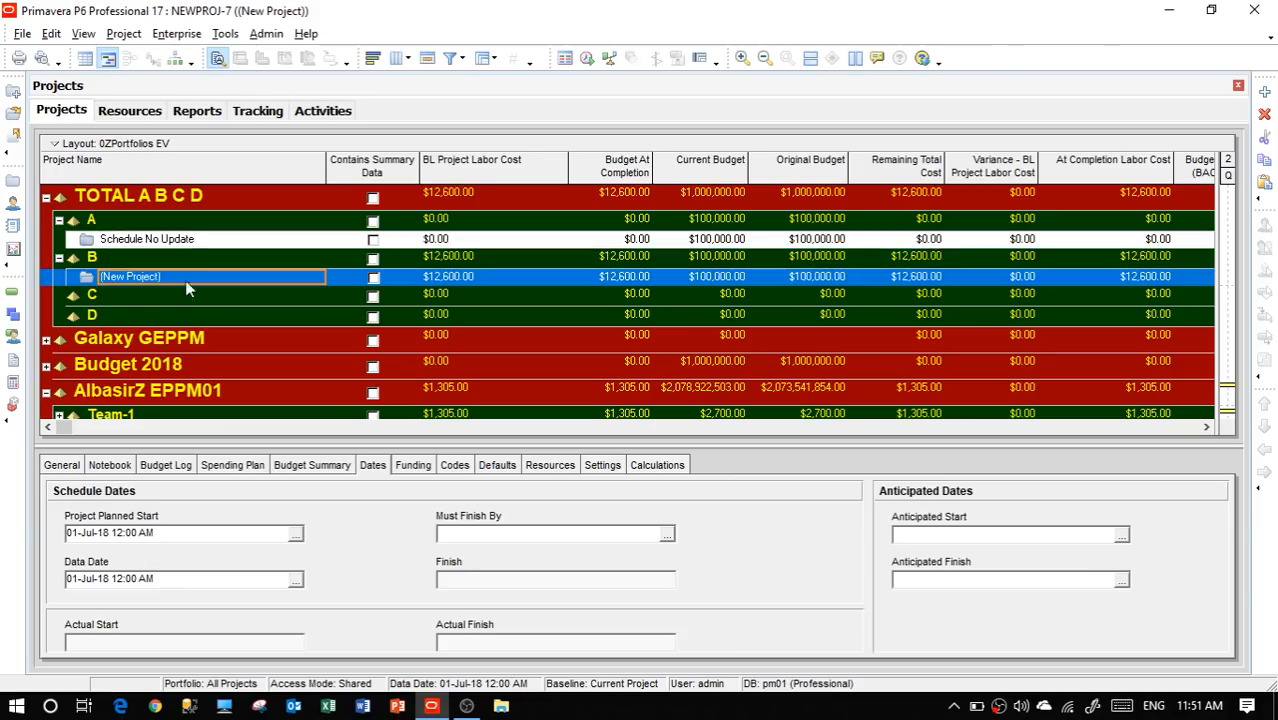
Rename the project under EPS node B as "Schedule with Update", reusing the name of the project under node A
click(209, 243)
drag(195, 240, 99, 240)
key(ctrl+c)
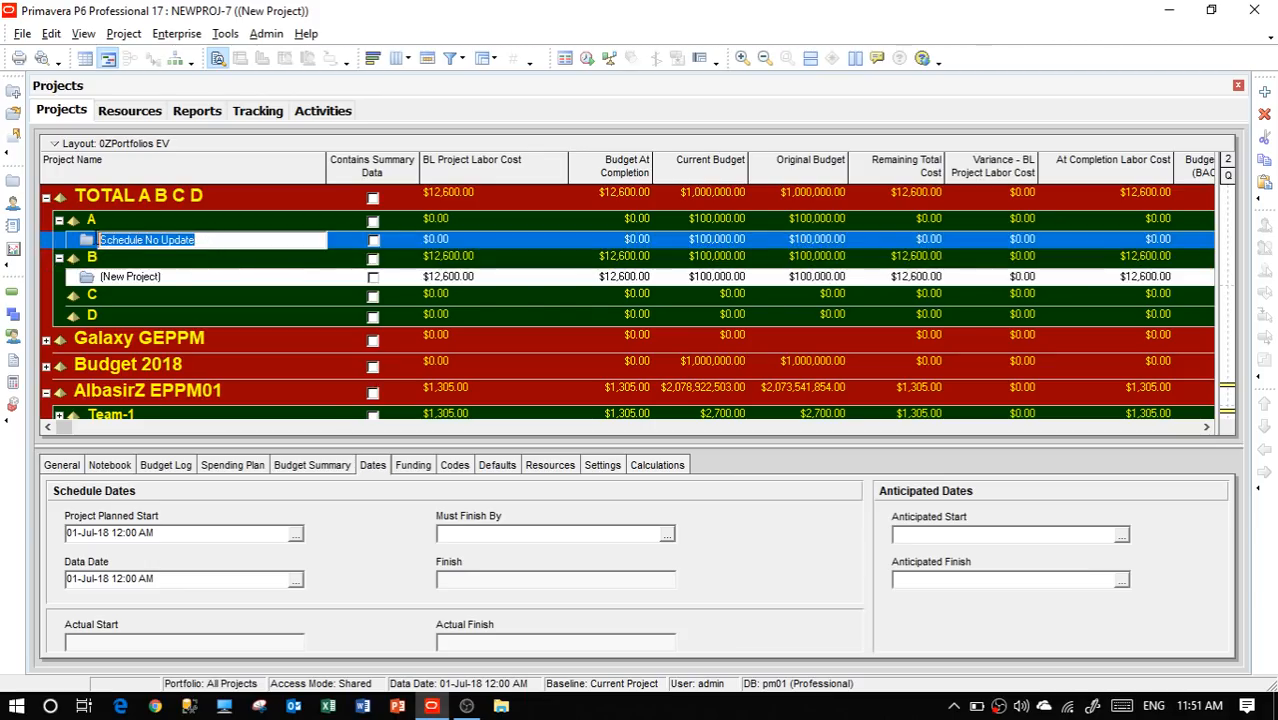
click(171, 285)
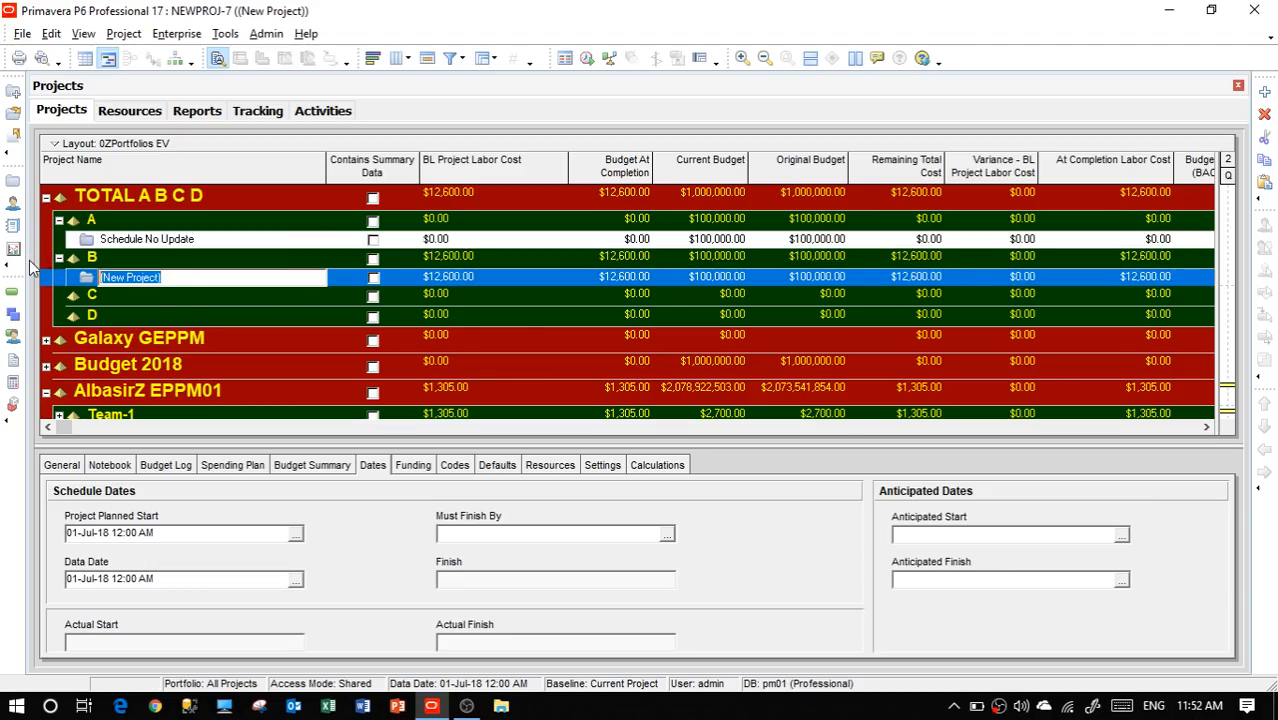
key(ctrl+v)
double_click(147, 278)
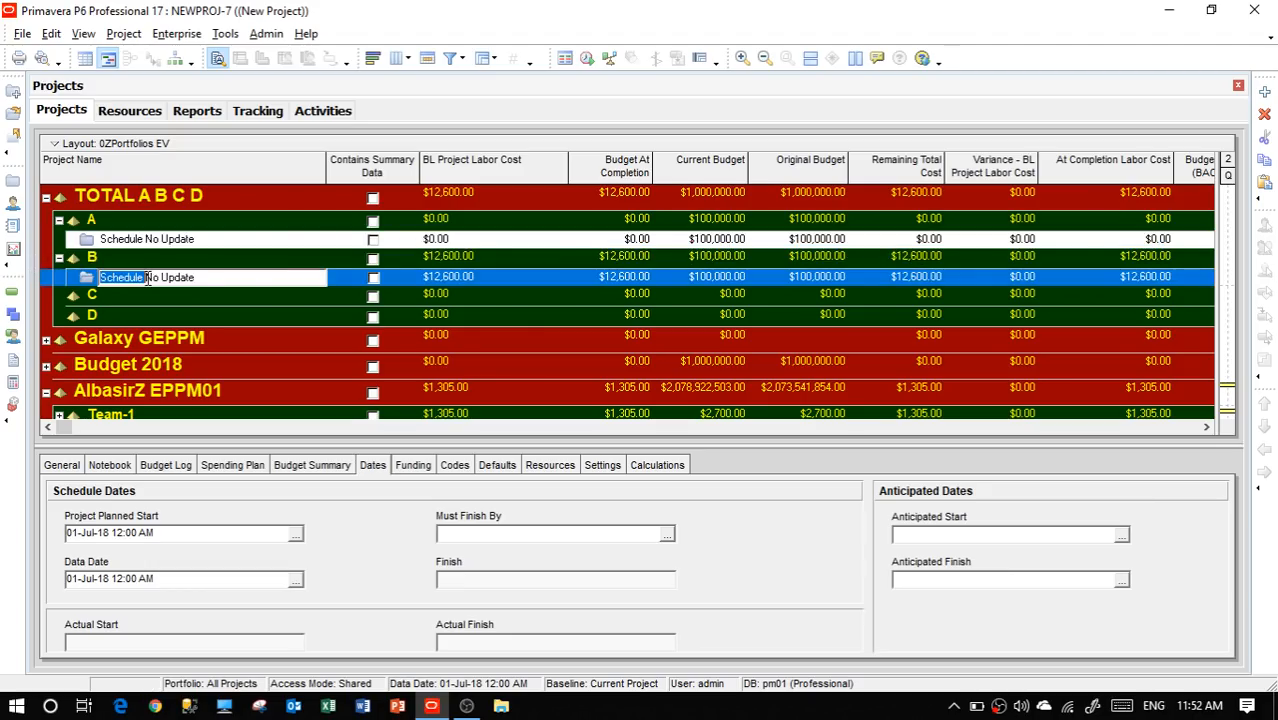
click(147, 278)
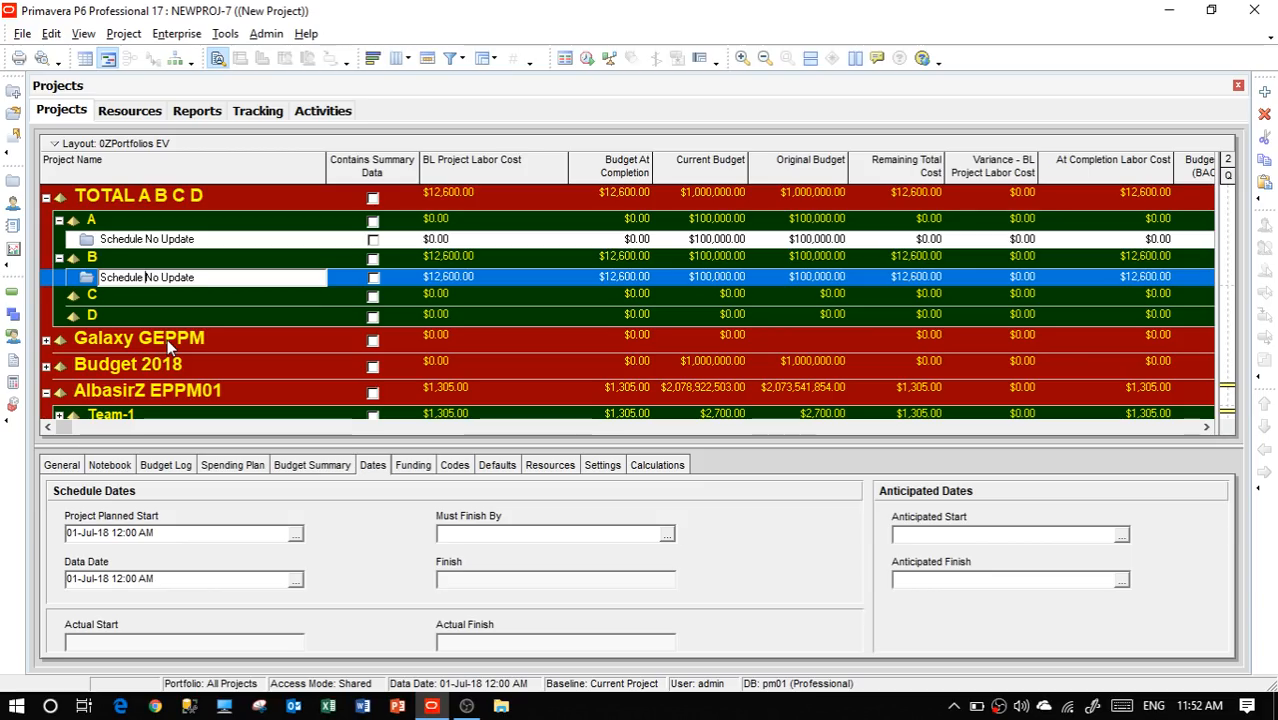
key(Delete)
key(Delete)
key(Delete)
text(with)
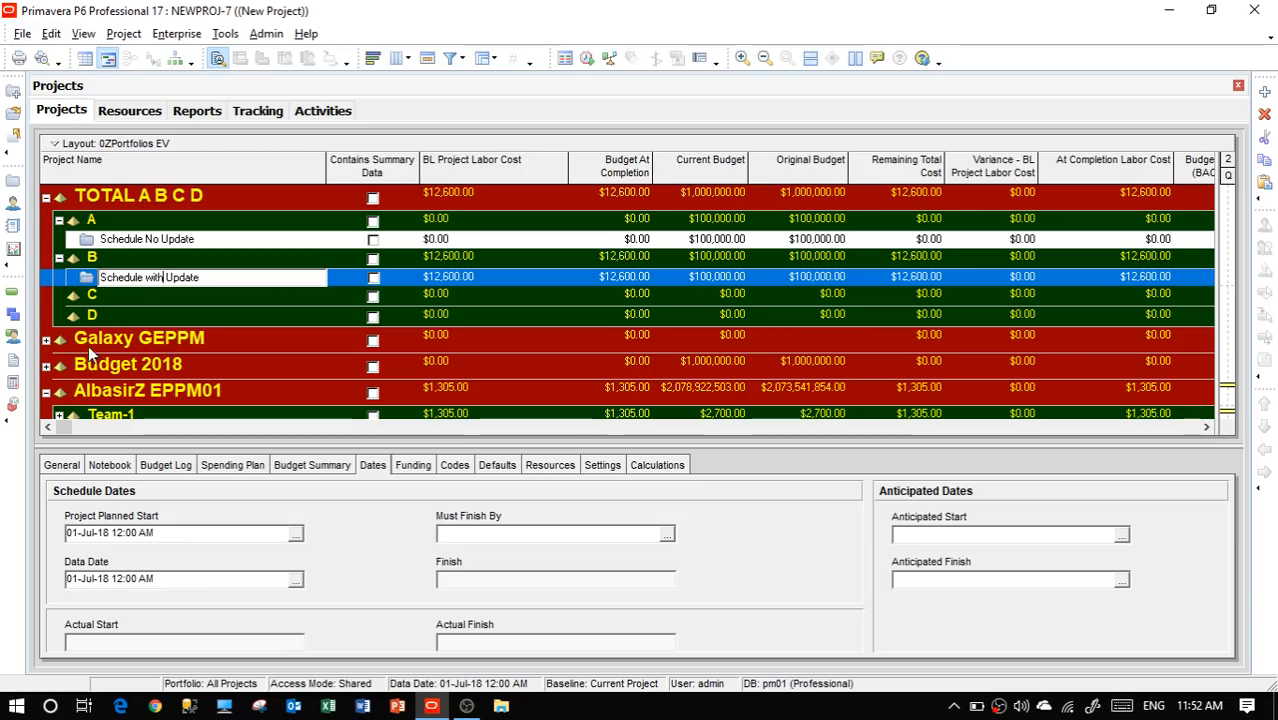
Change the name of the project under EPS node B to "Schedule with Baseline"
double_click(170, 278)
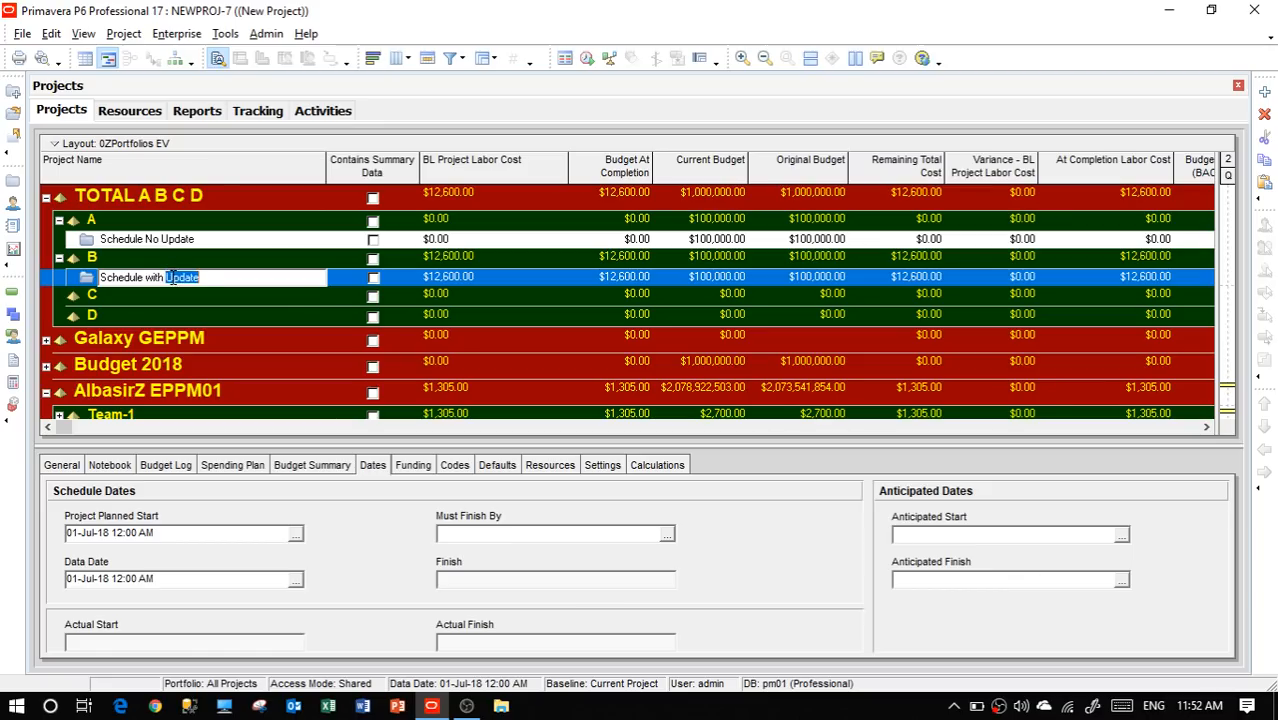
text(Baseline)
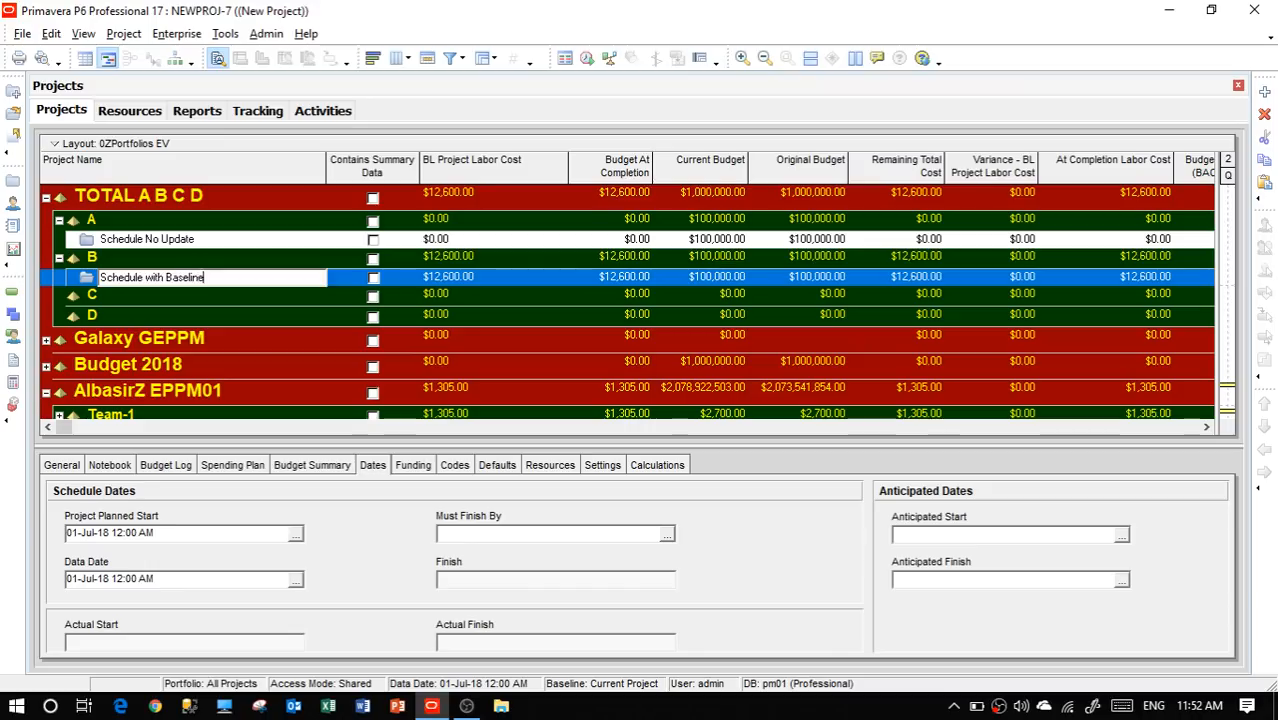
key(Return)
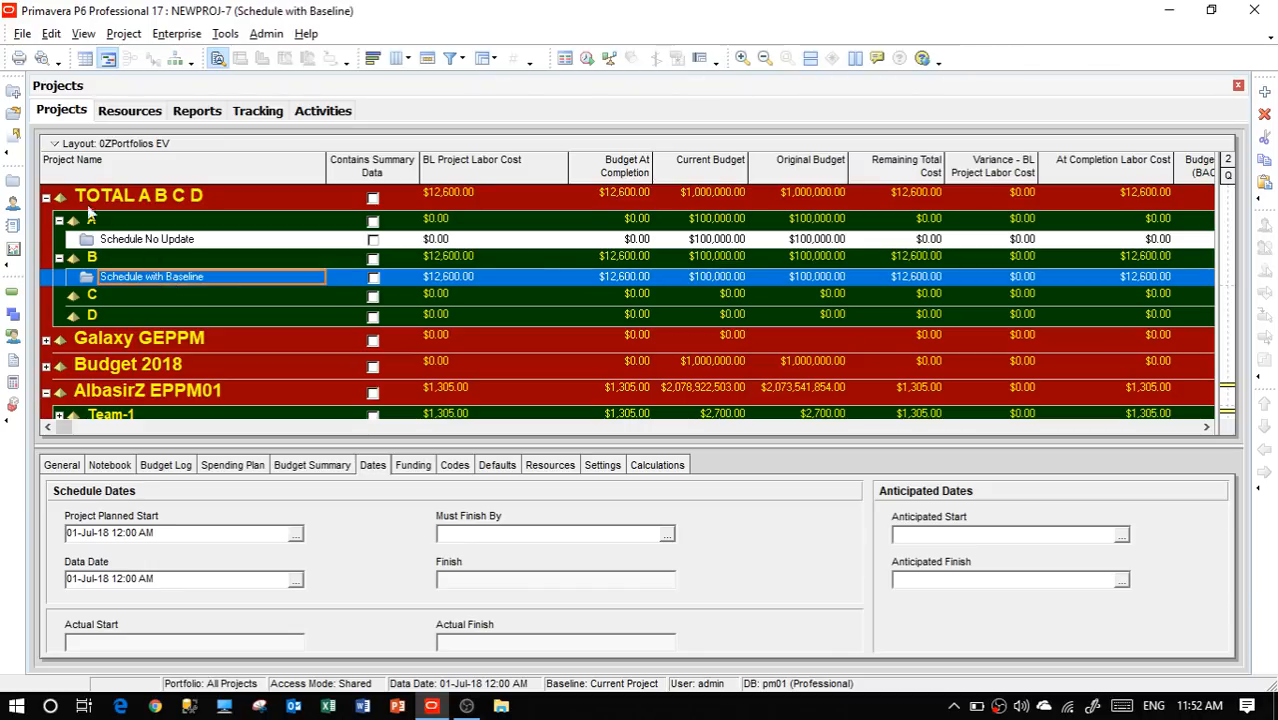
Open the activities of Schedule with Baseline and check which baselines can be assigned as its Project Baseline
click(13, 291)
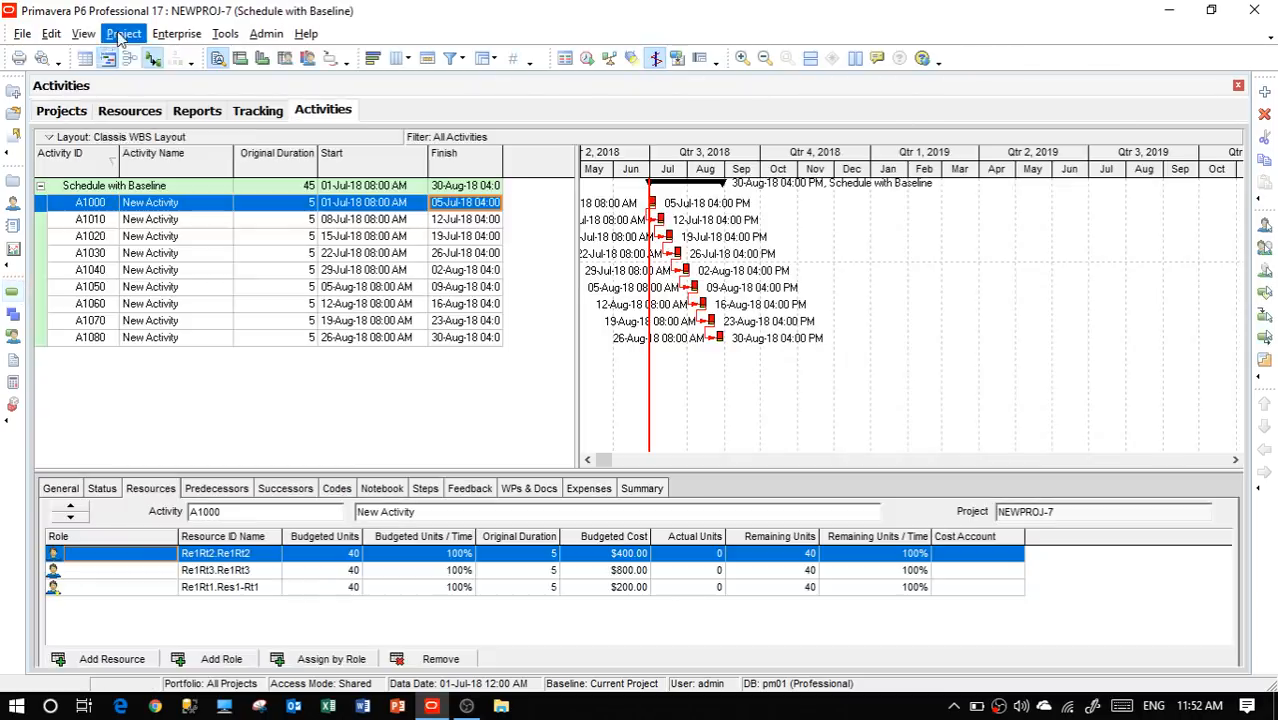
click(123, 33)
click(166, 55)
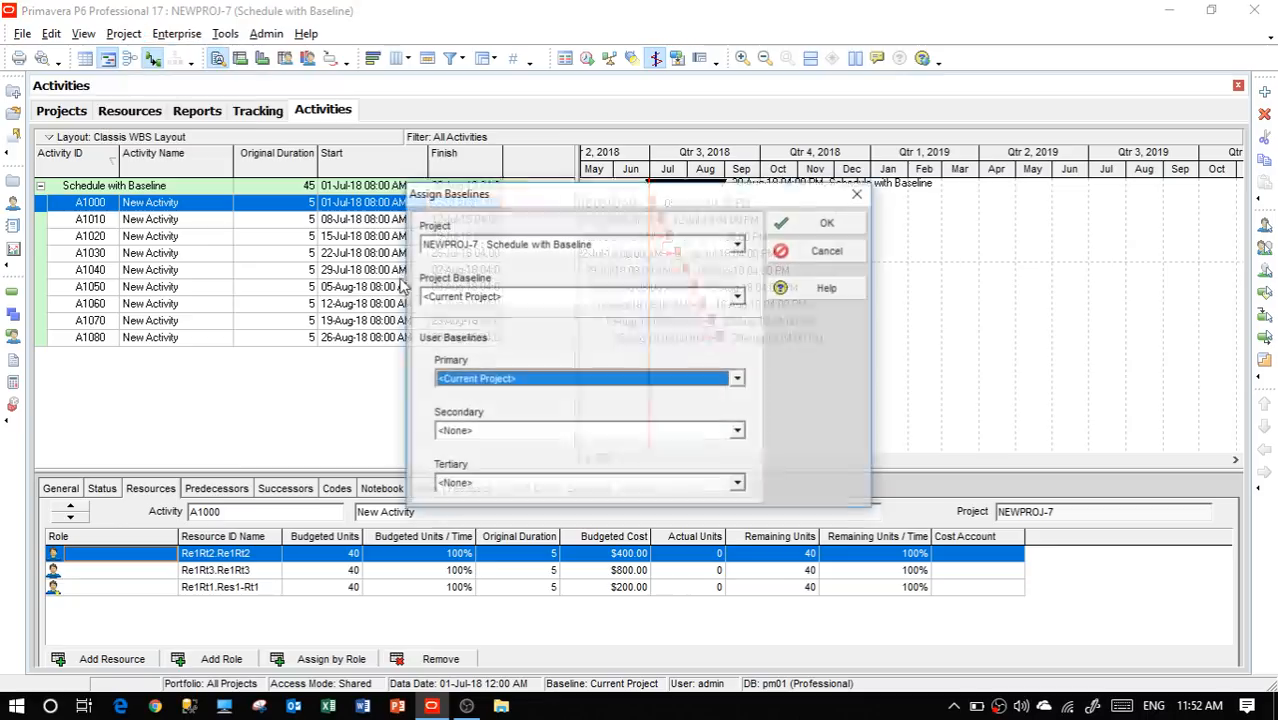
click(575, 293)
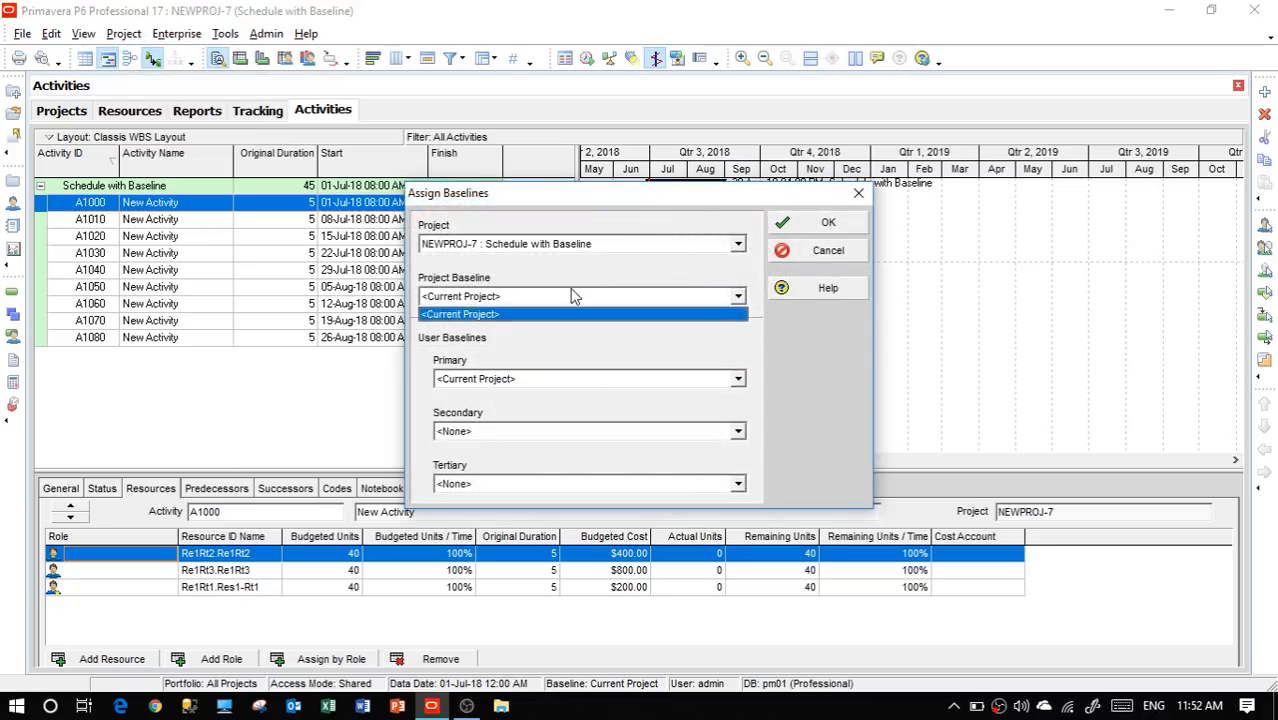
click(574, 295)
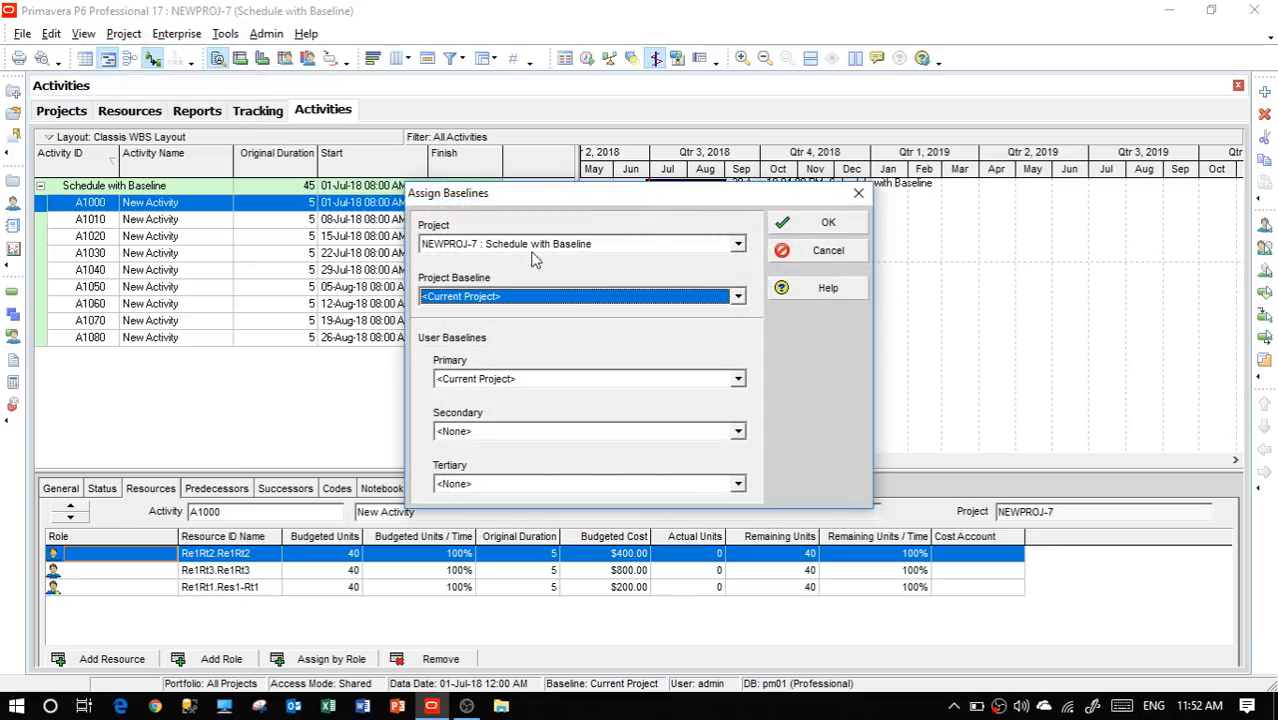
click(818, 223)
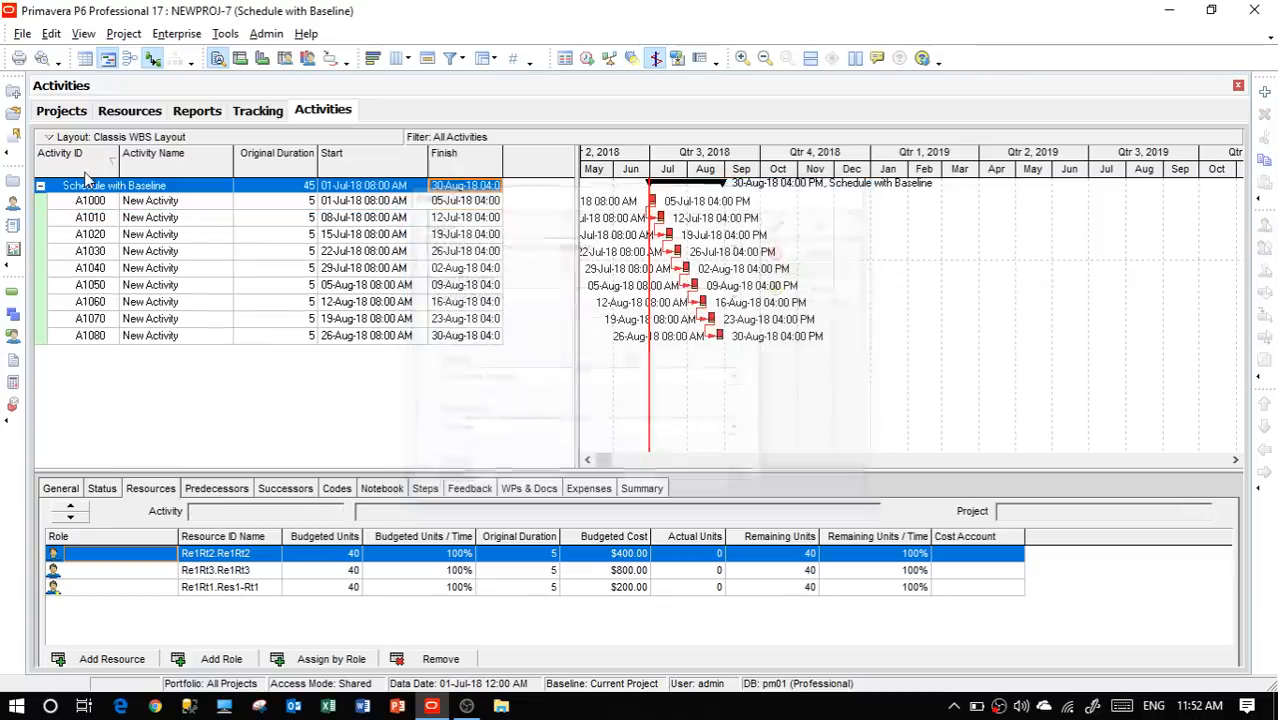
Save a copy of the current project, Schedule with Baseline, as a new baseline in Maintain Baselines
click(124, 33)
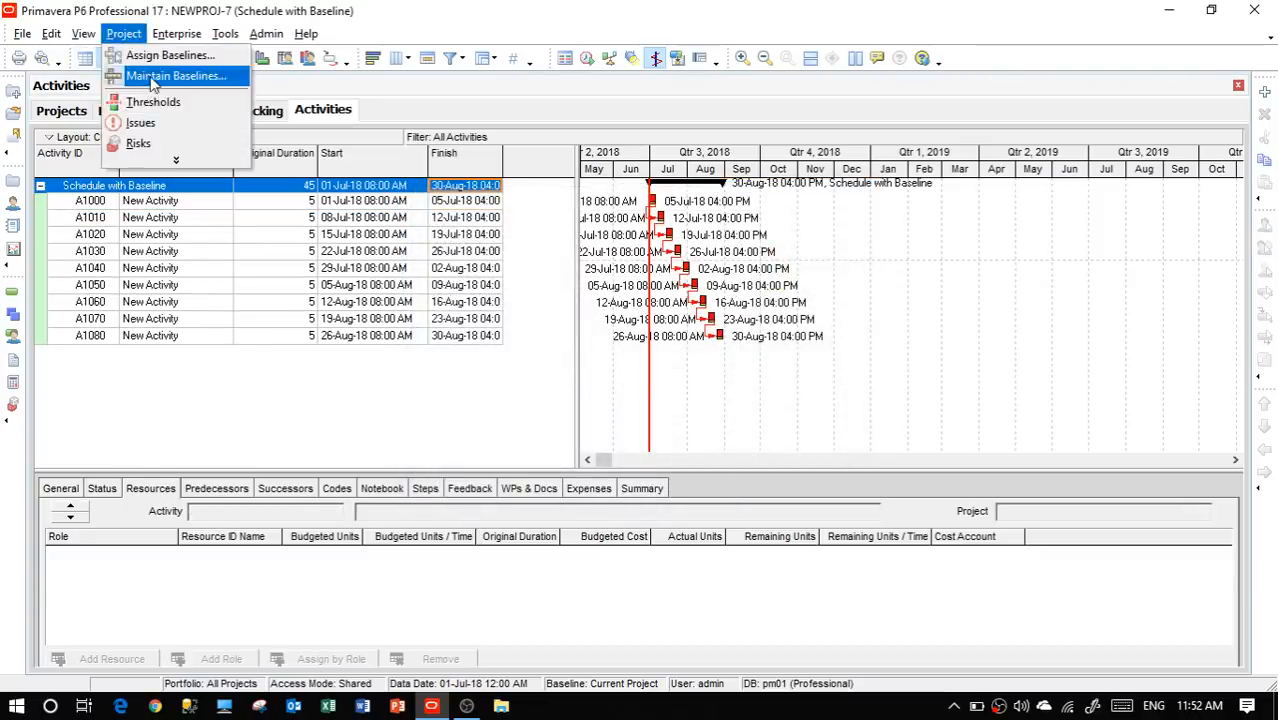
click(172, 75)
click(885, 258)
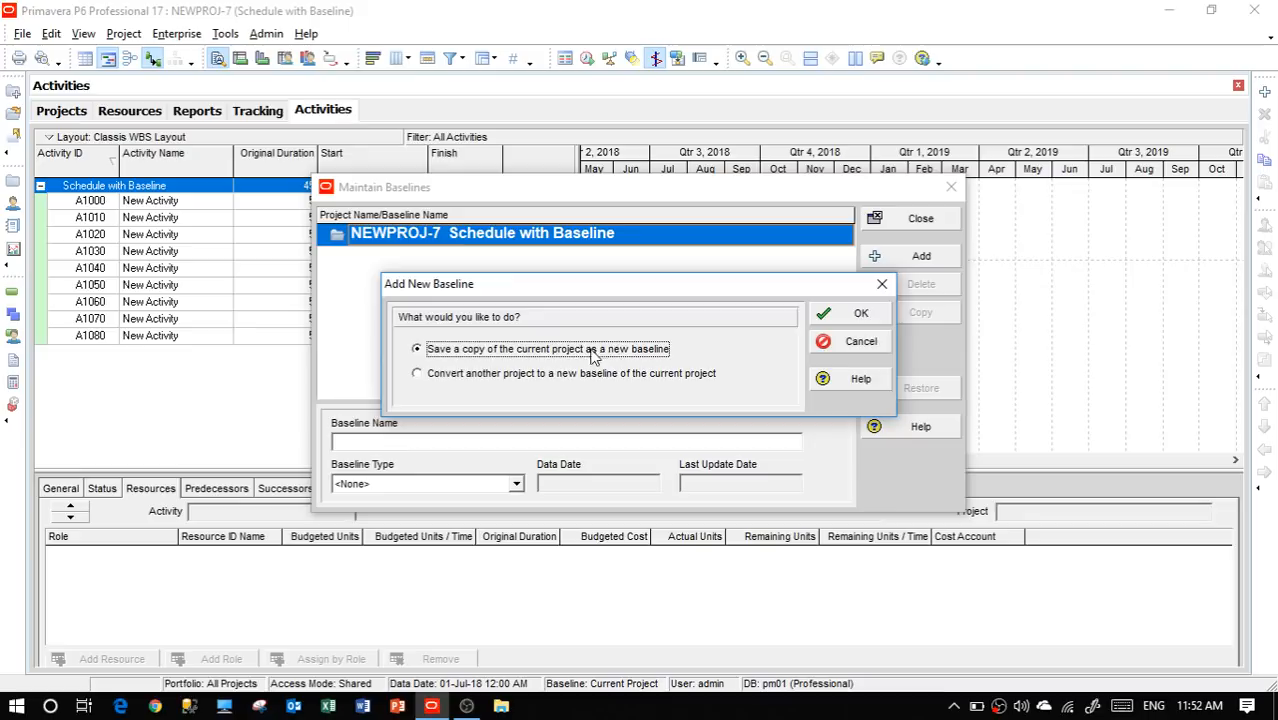
click(852, 313)
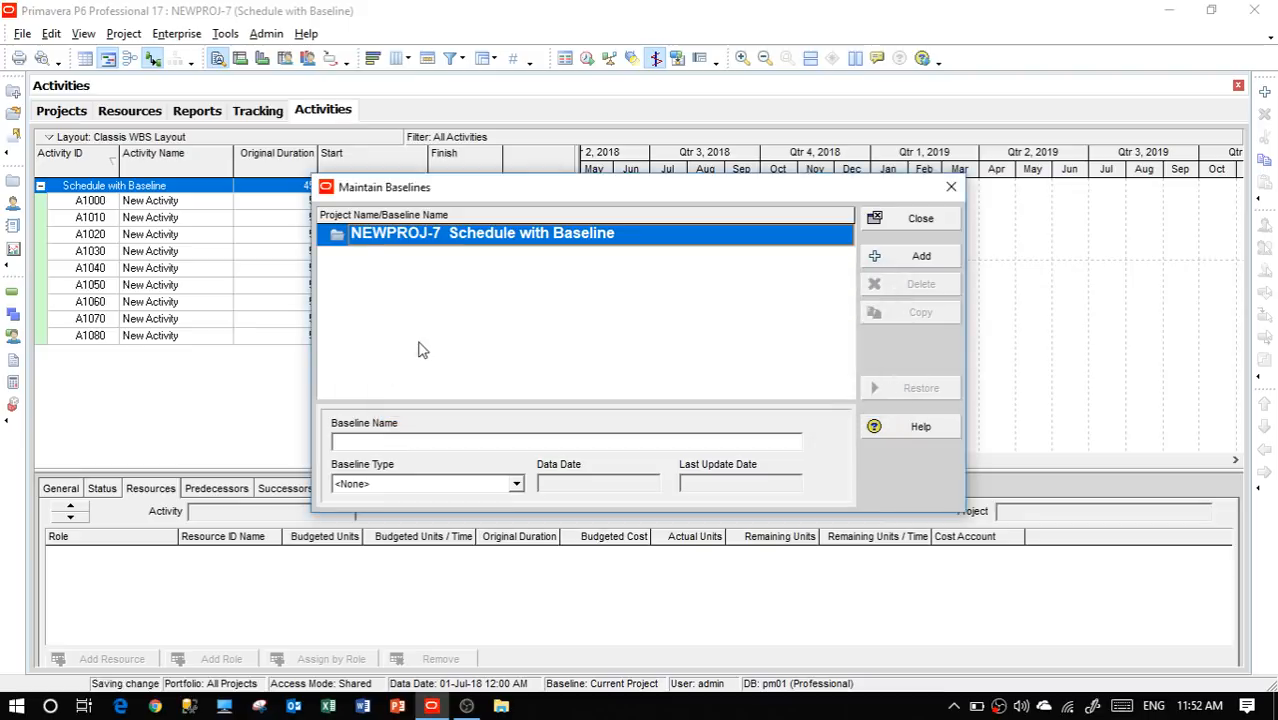
click(903, 220)
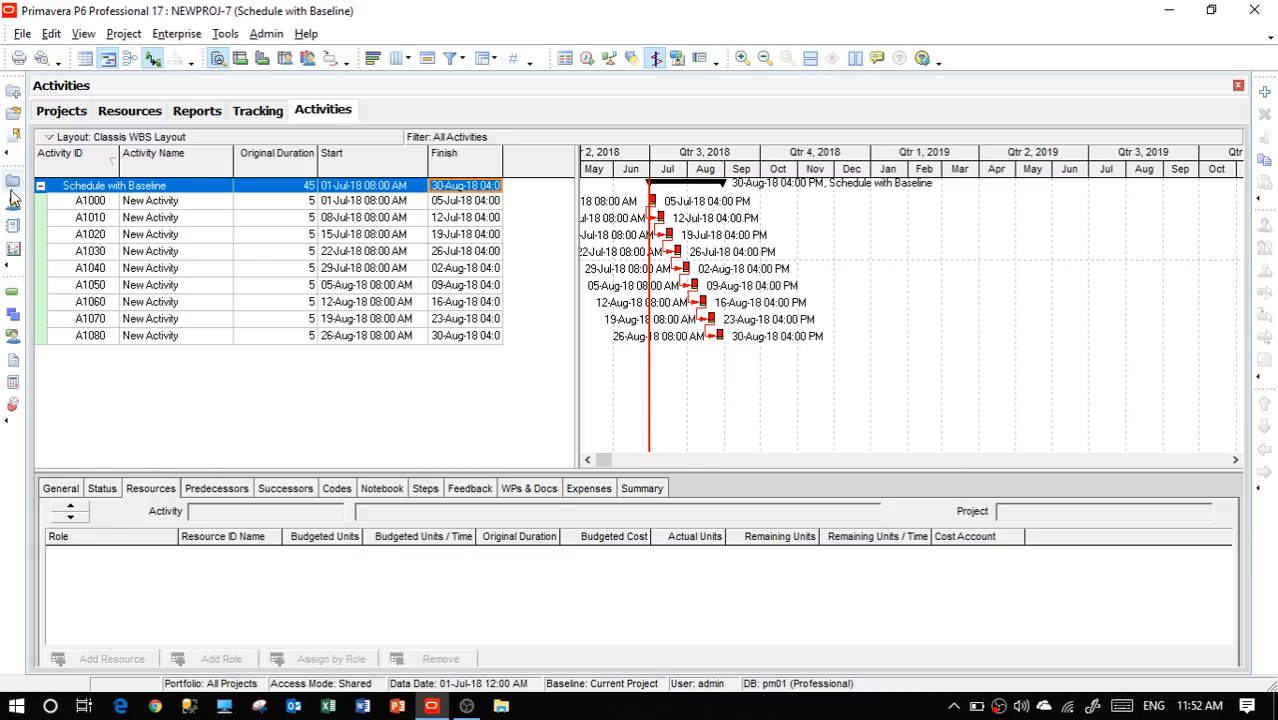
Return to the Projects view and open Schedule No Update and Schedule with Baseline together
click(13, 181)
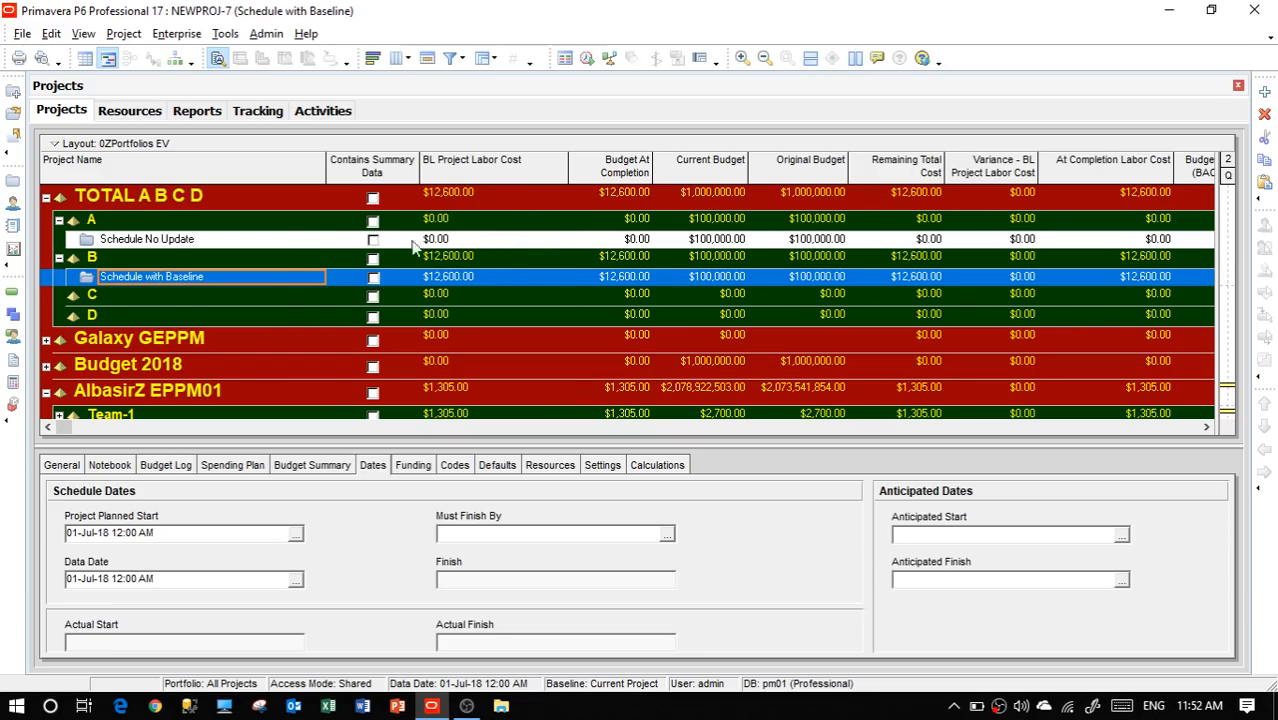
shift+click(240, 244)
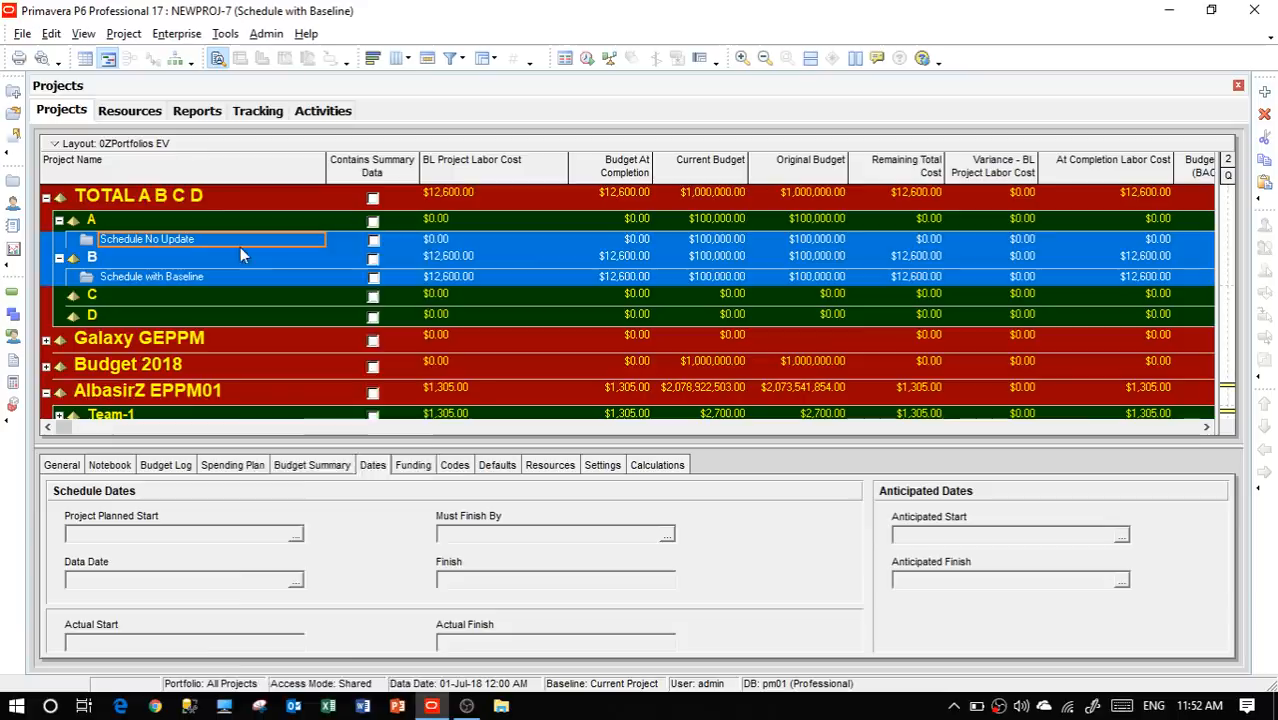
right_click(240, 247)
click(277, 252)
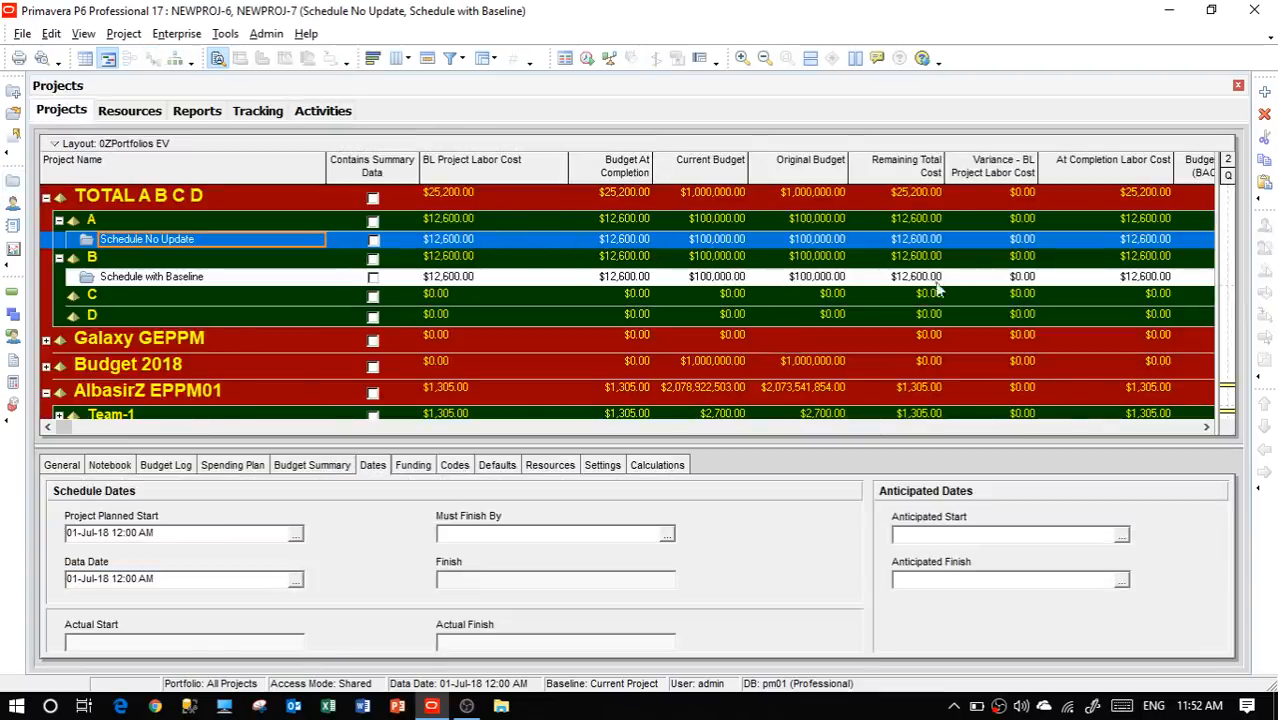
Compare both projects' cost, earned-value, actual and at-completion columns, through to the Baseline assigned to each project
click(1208, 428)
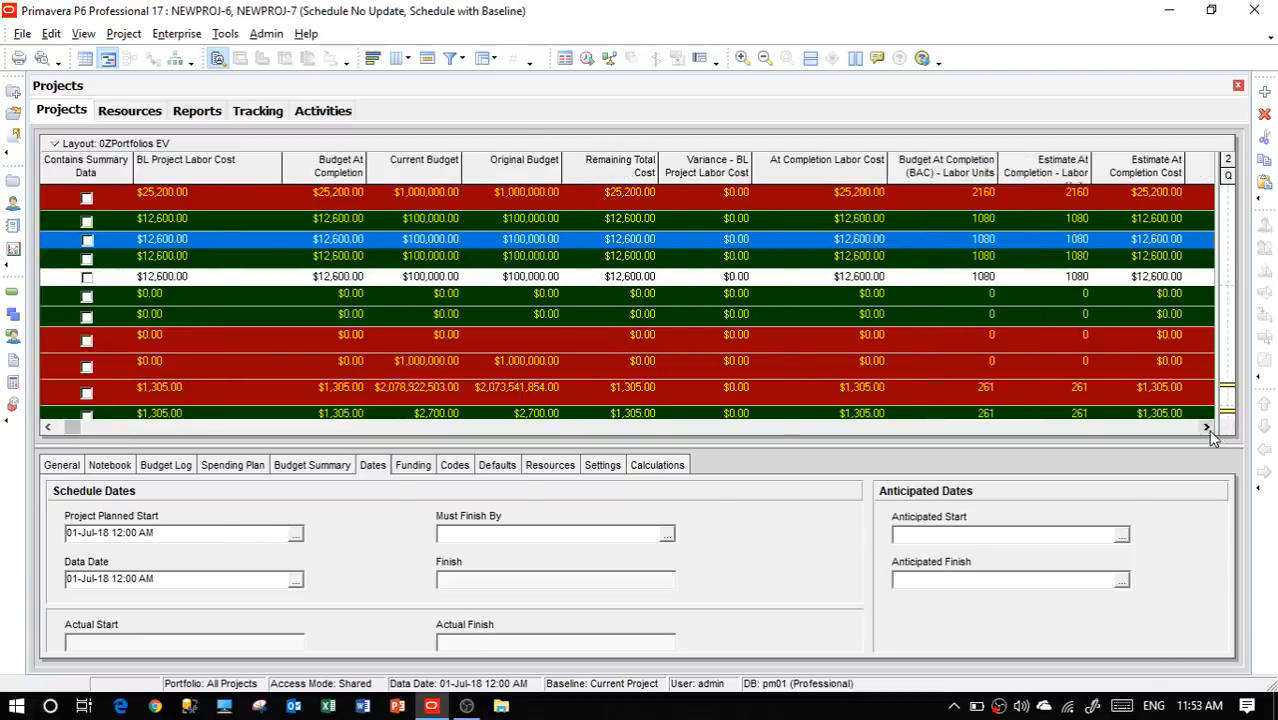
click(1208, 428)
click(1208, 428)
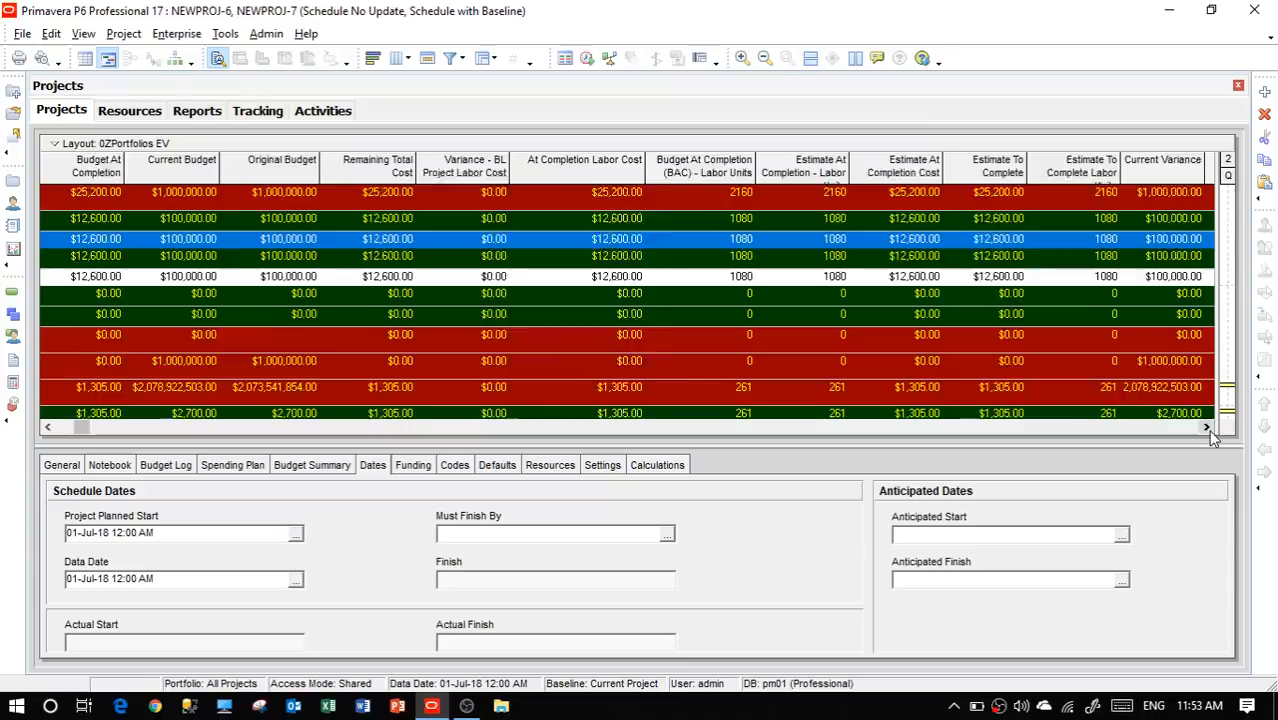
click(1208, 428)
click(1208, 428)
click(1208, 428)
click(1208, 428)
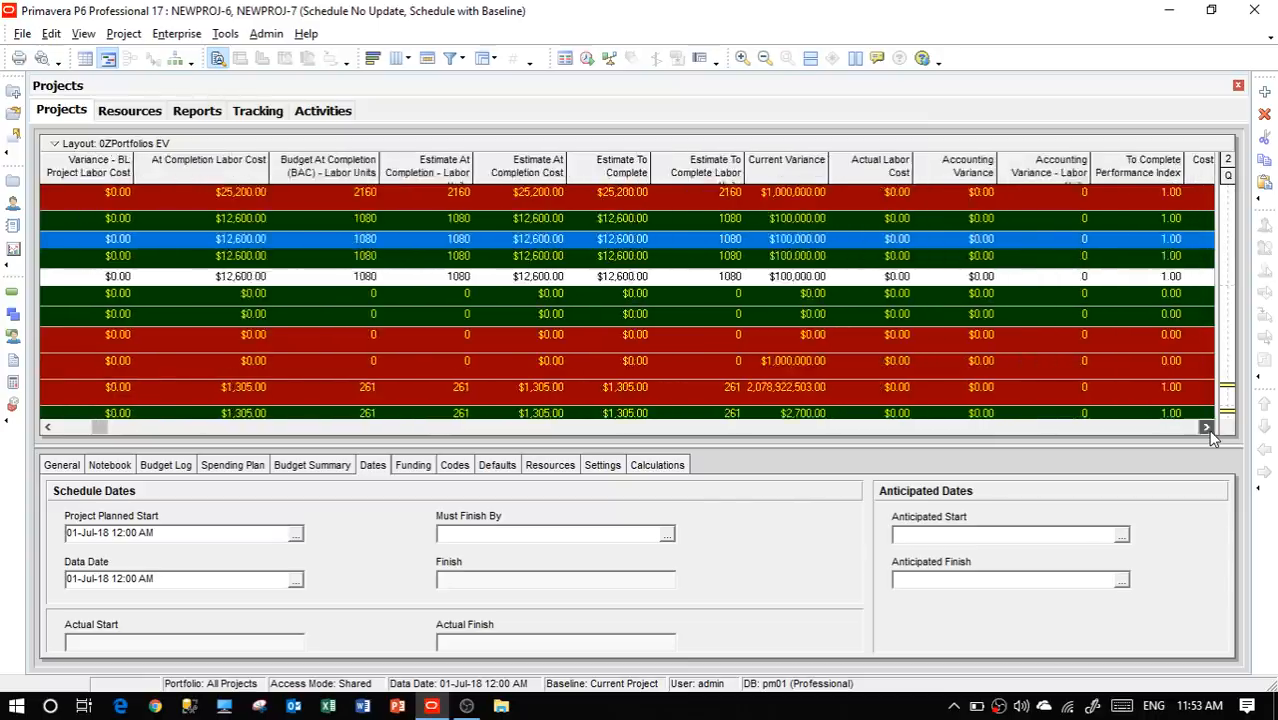
click(1208, 428)
click(1208, 428)
click(1208, 428)
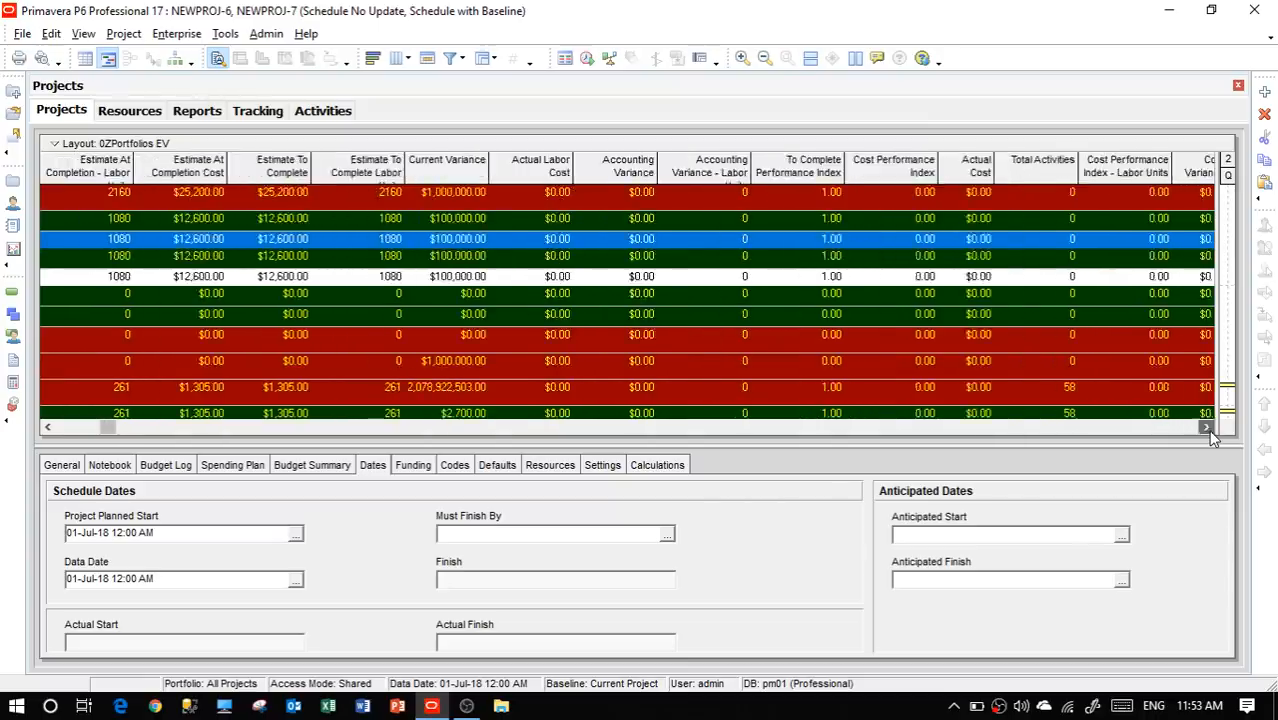
click(1208, 428)
click(1208, 428)
click(1208, 428)
click(1208, 428)
click(1208, 428)
click(1208, 428)
click(1208, 428)
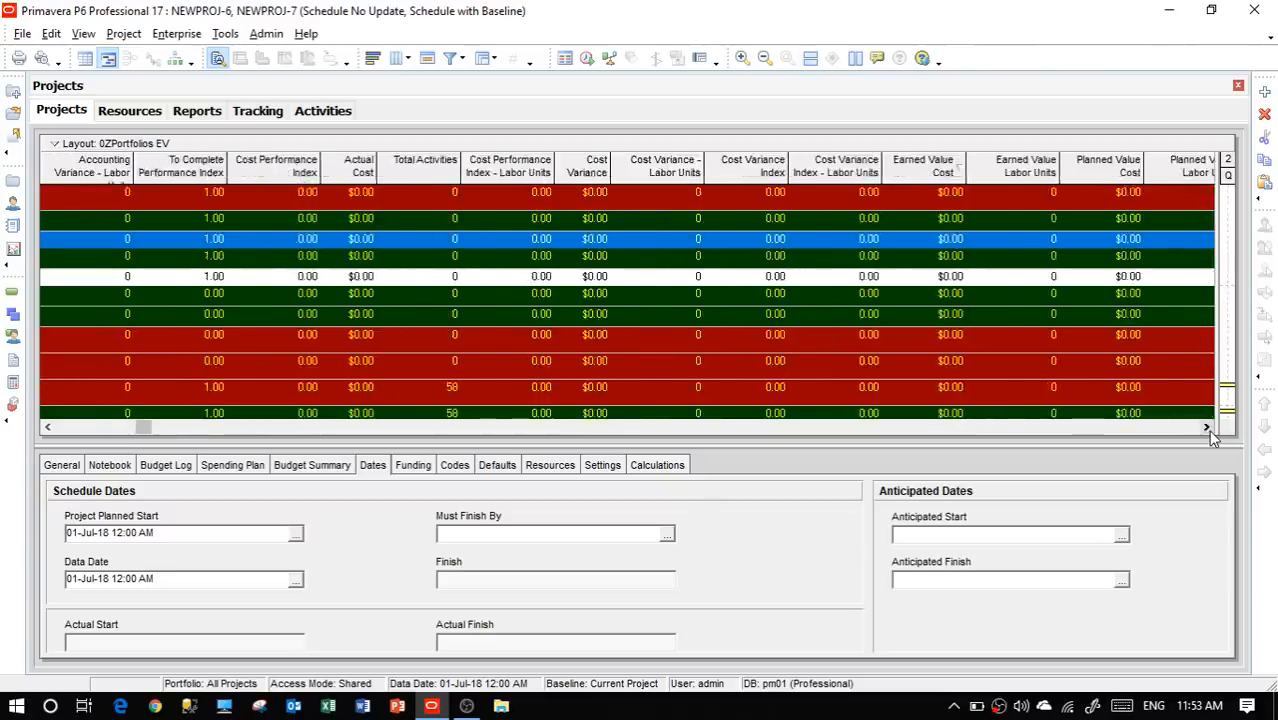
click(1208, 428)
click(1208, 428)
click(1208, 428)
click(1208, 428)
click(1208, 428)
click(1208, 428)
click(1208, 428)
click(1208, 428)
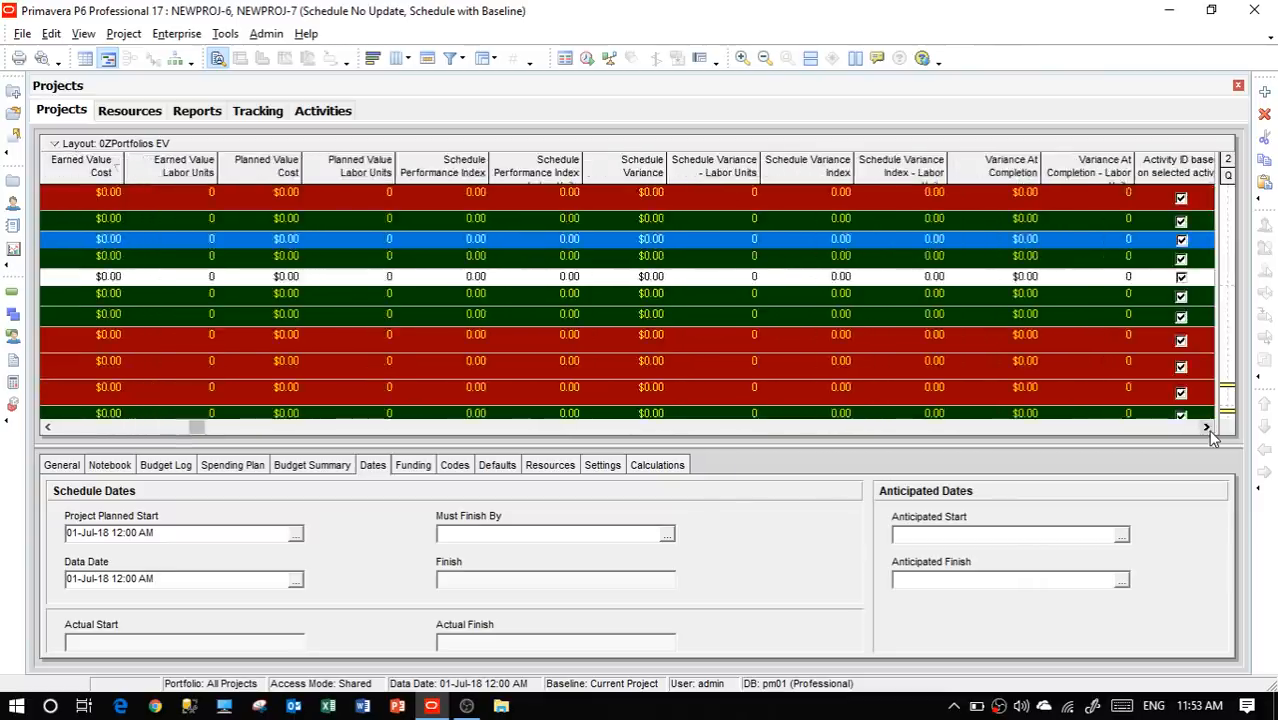
click(1208, 428)
click(1208, 428)
click(1208, 428)
click(1208, 428)
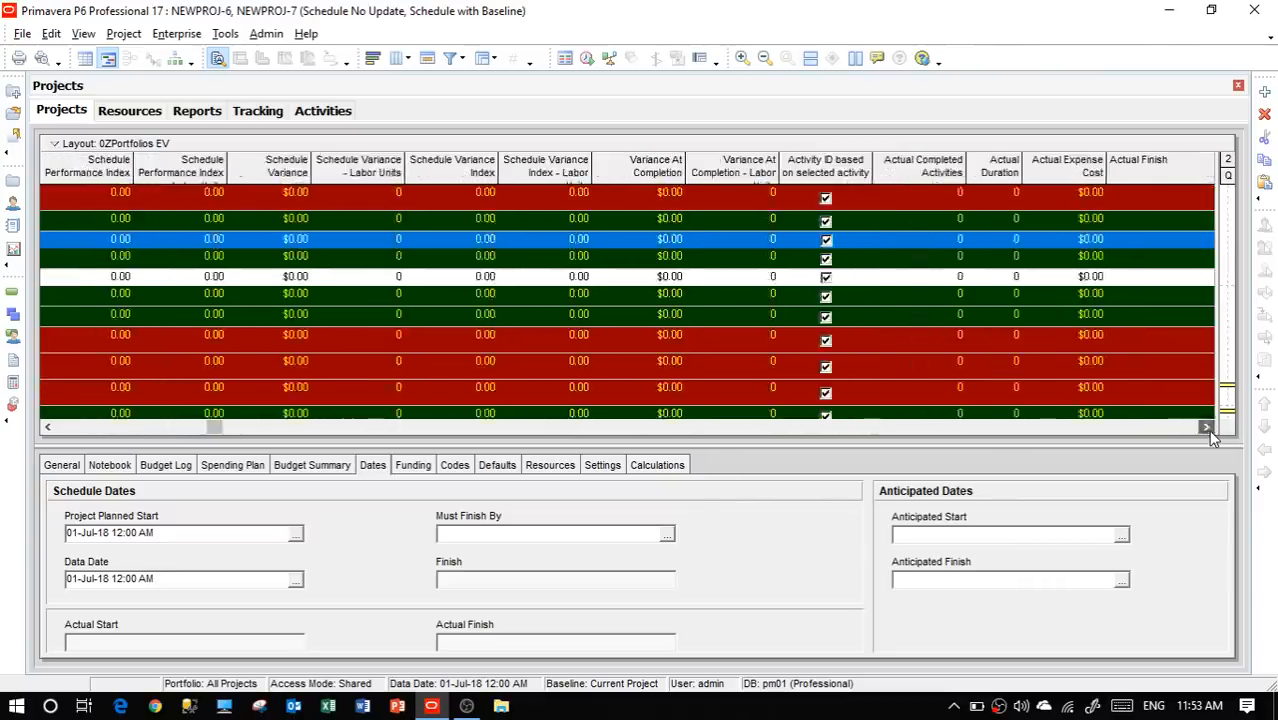
click(1208, 428)
click(1208, 428)
click(1208, 428)
click(1208, 428)
double_click(1208, 428)
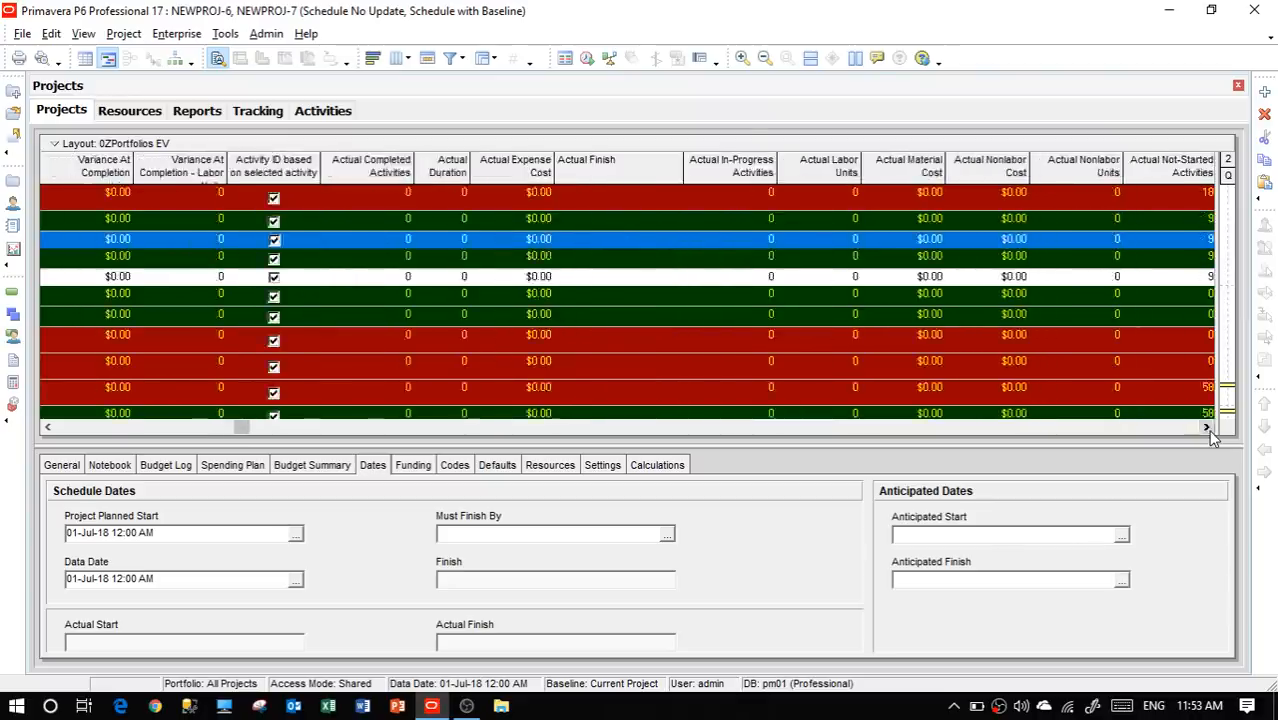
double_click(1208, 428)
double_click(1208, 428)
double_click(1208, 428)
click(1208, 428)
double_click(1208, 428)
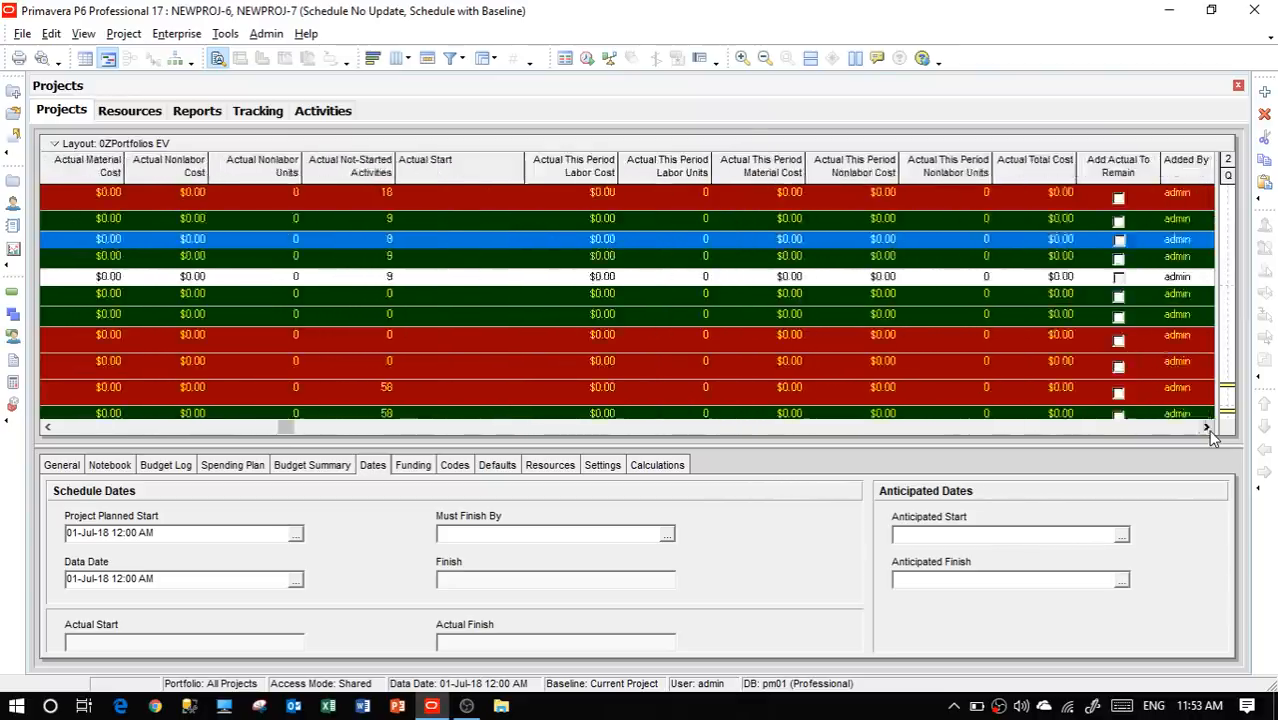
double_click(1208, 428)
click(1208, 428)
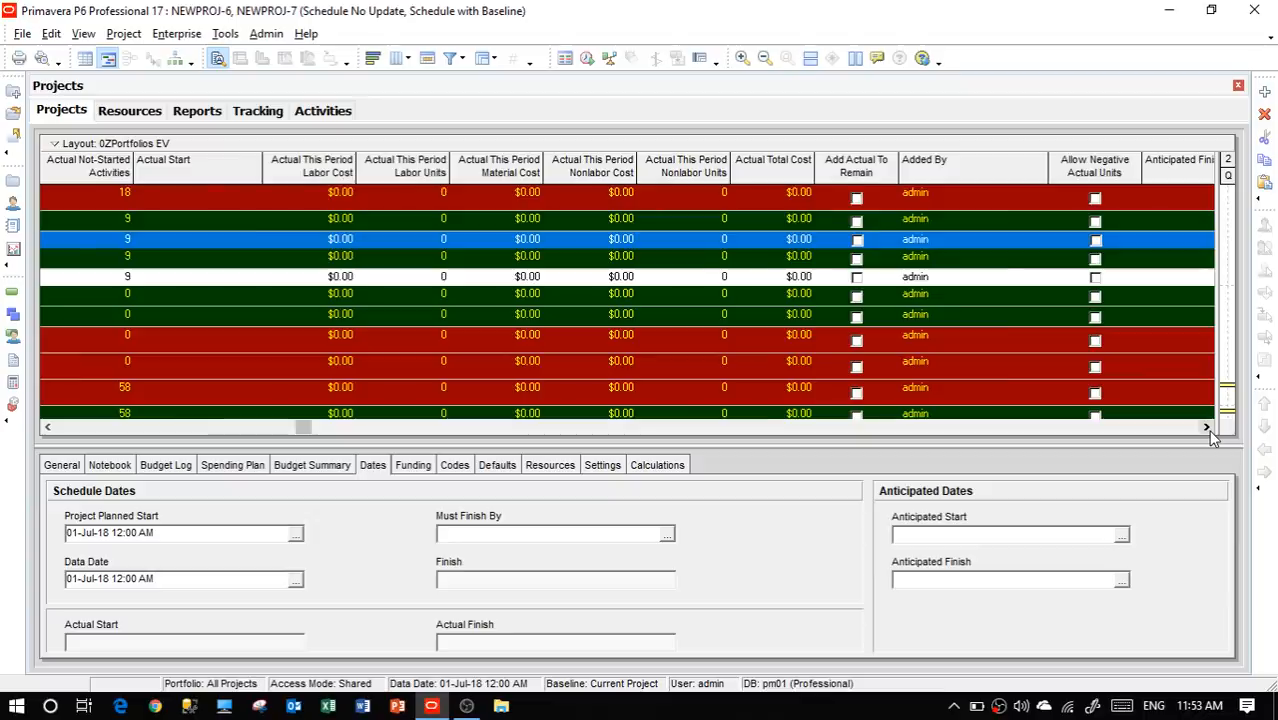
click(1208, 428)
double_click(1208, 428)
click(1208, 428)
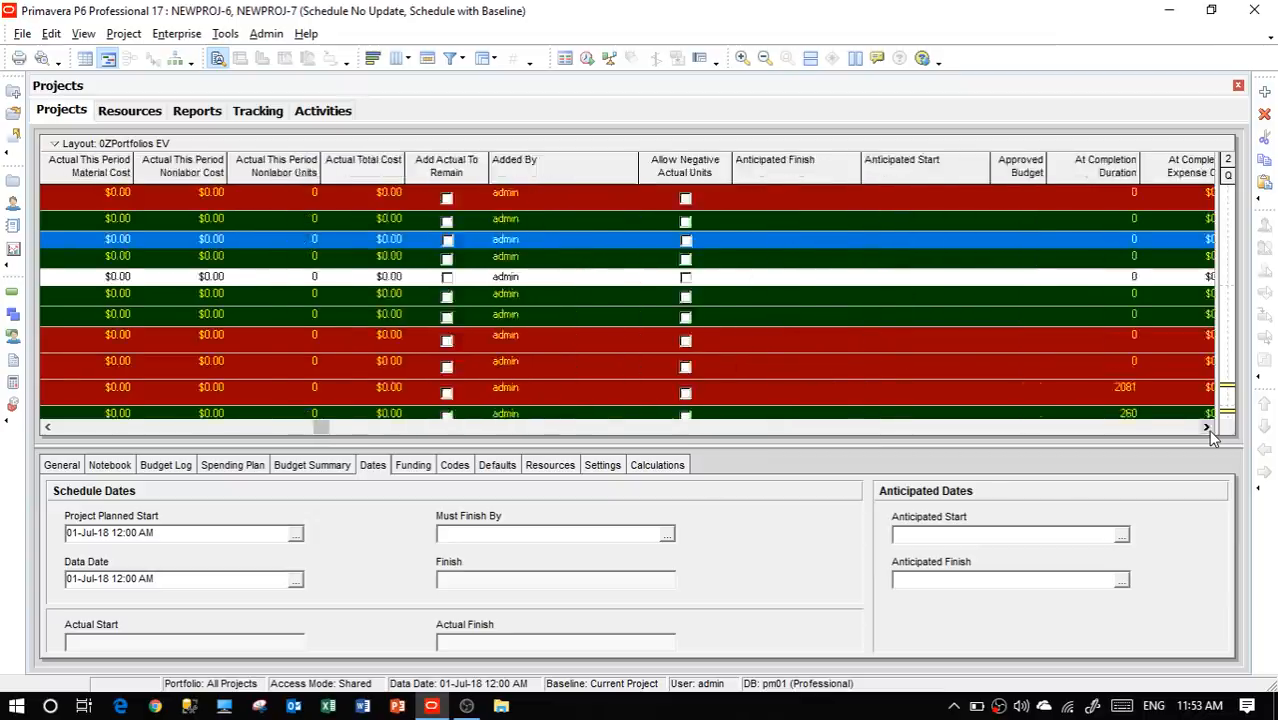
double_click(1208, 428)
click(1208, 428)
double_click(1208, 428)
double_click(1208, 428)
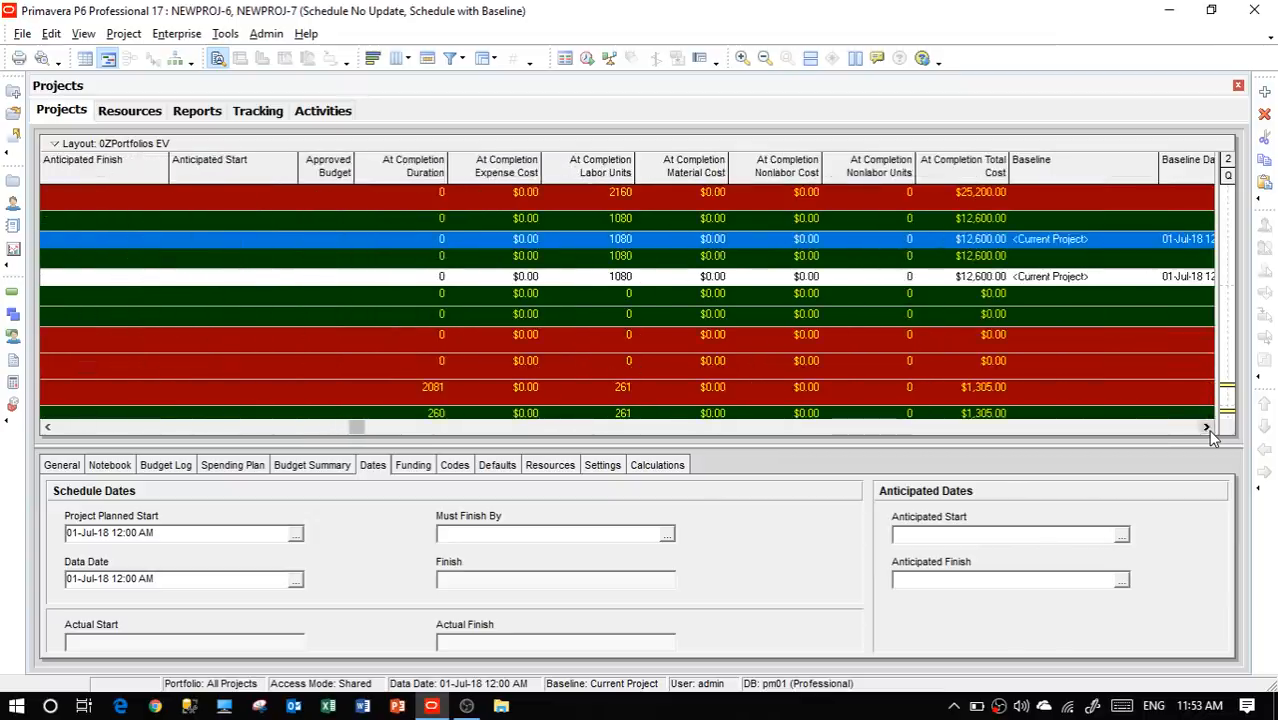
click(1208, 428)
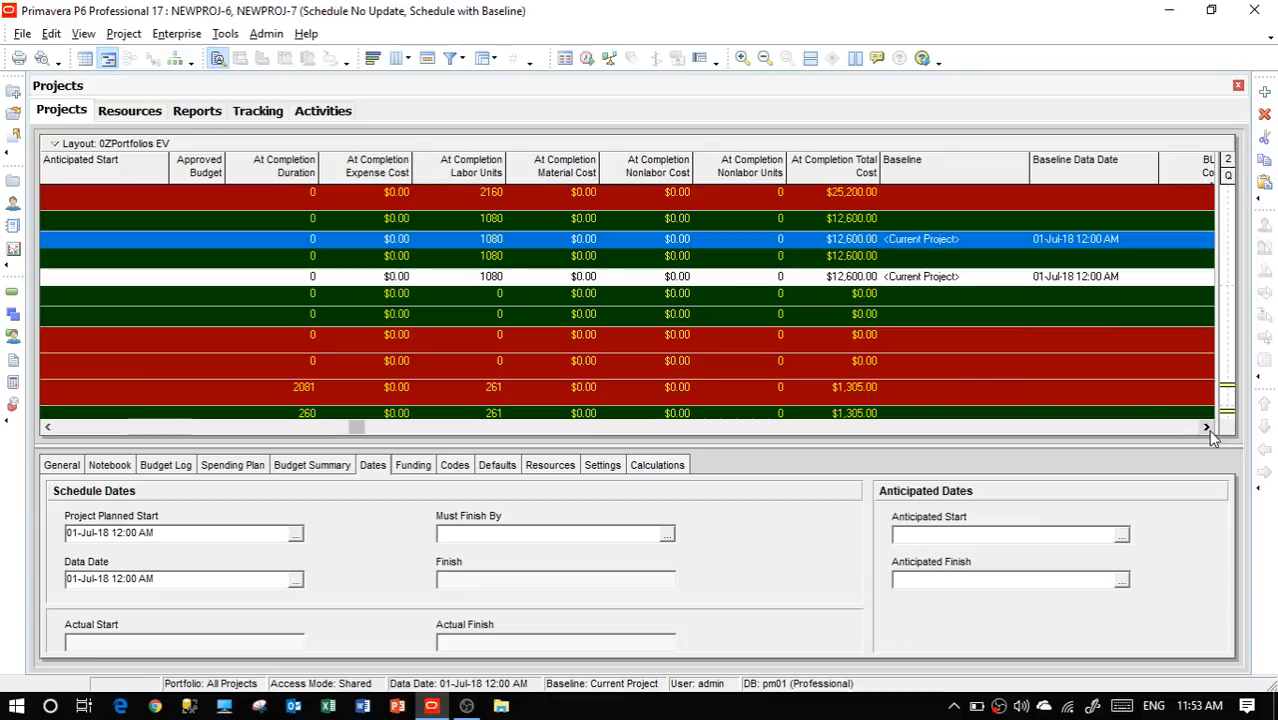
click(1208, 428)
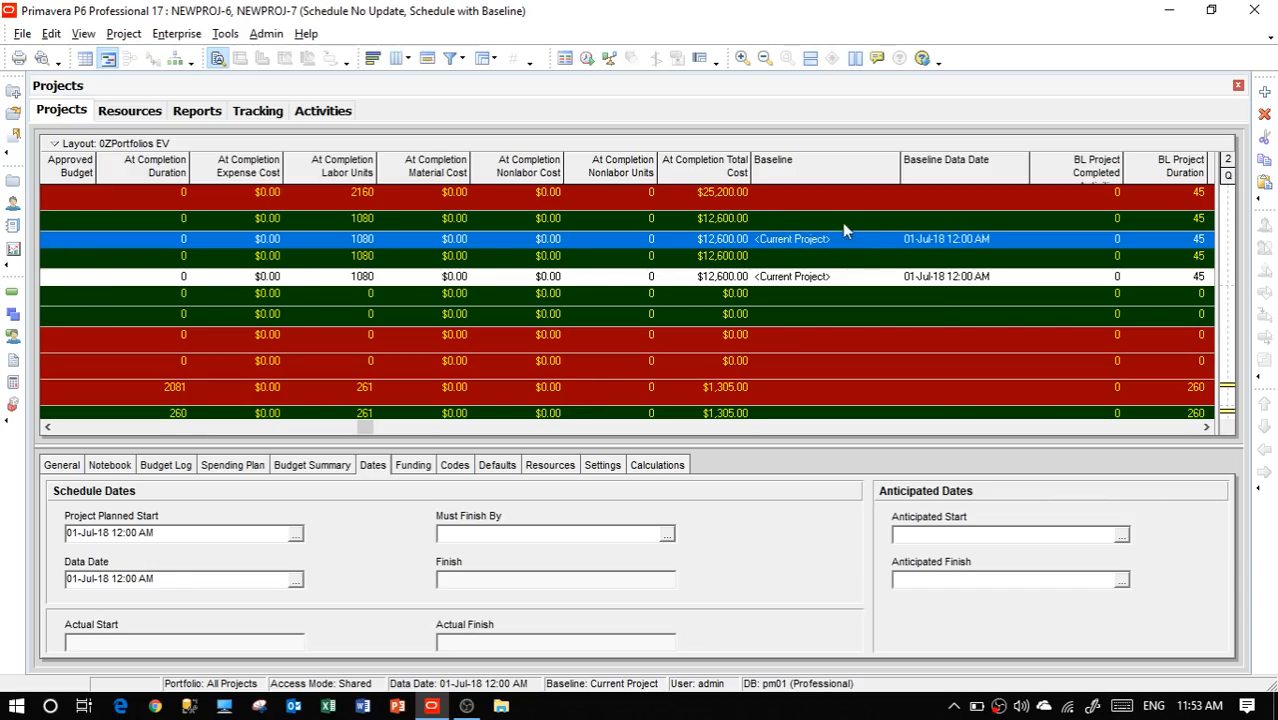
Compare both projects' baseline columns, from BL Project Duration, labor units and total cost through to the BL1, BL2 and BL3 dates
click(1206, 428)
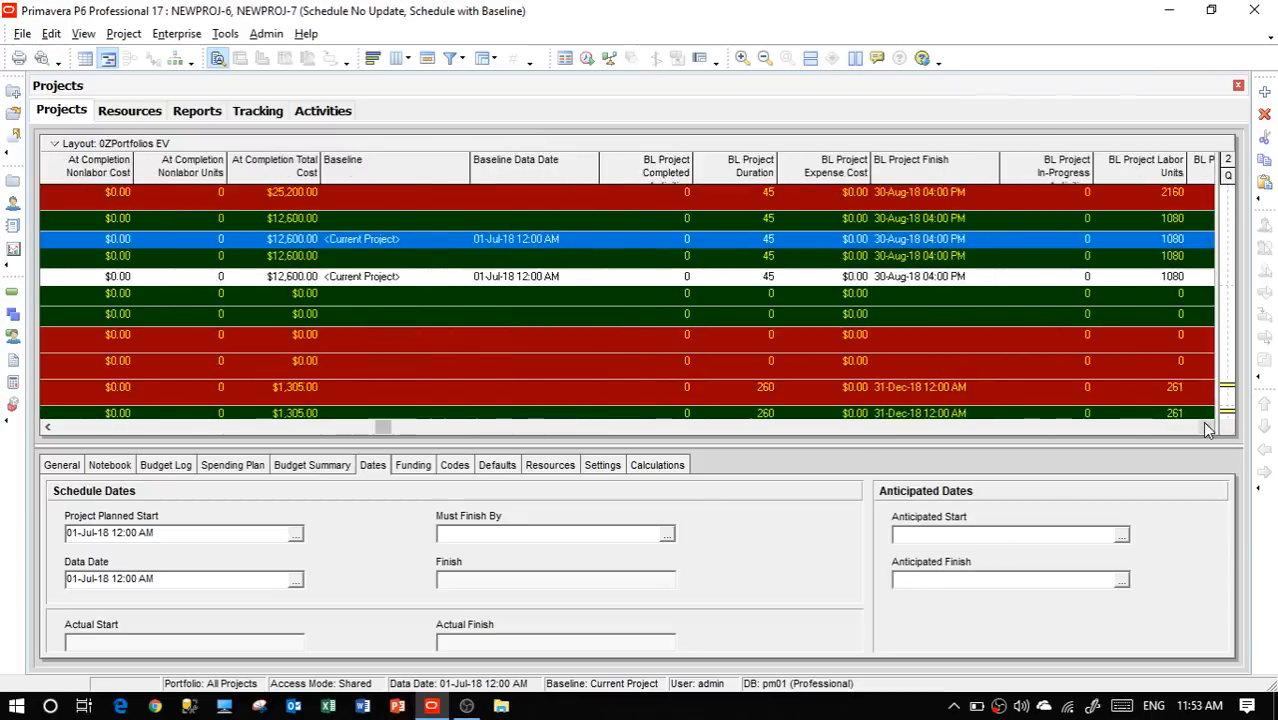
click(1206, 428)
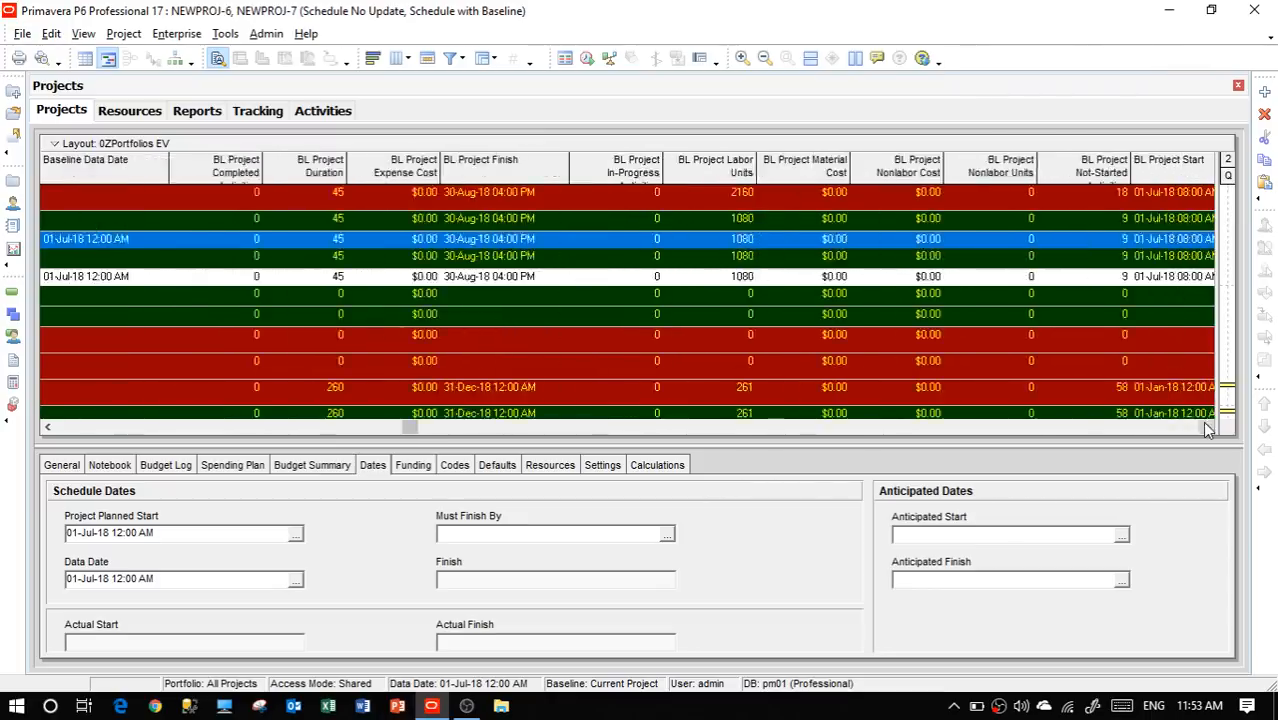
click(1206, 428)
click(1206, 428)
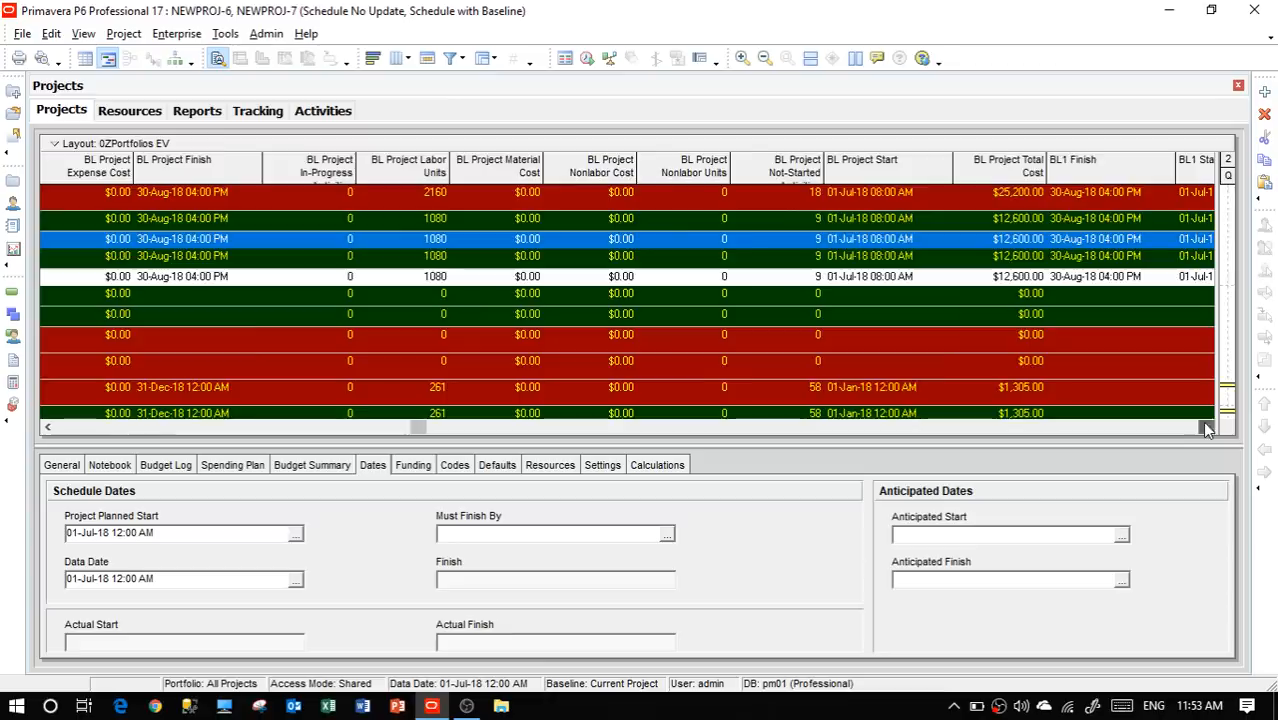
click(1206, 428)
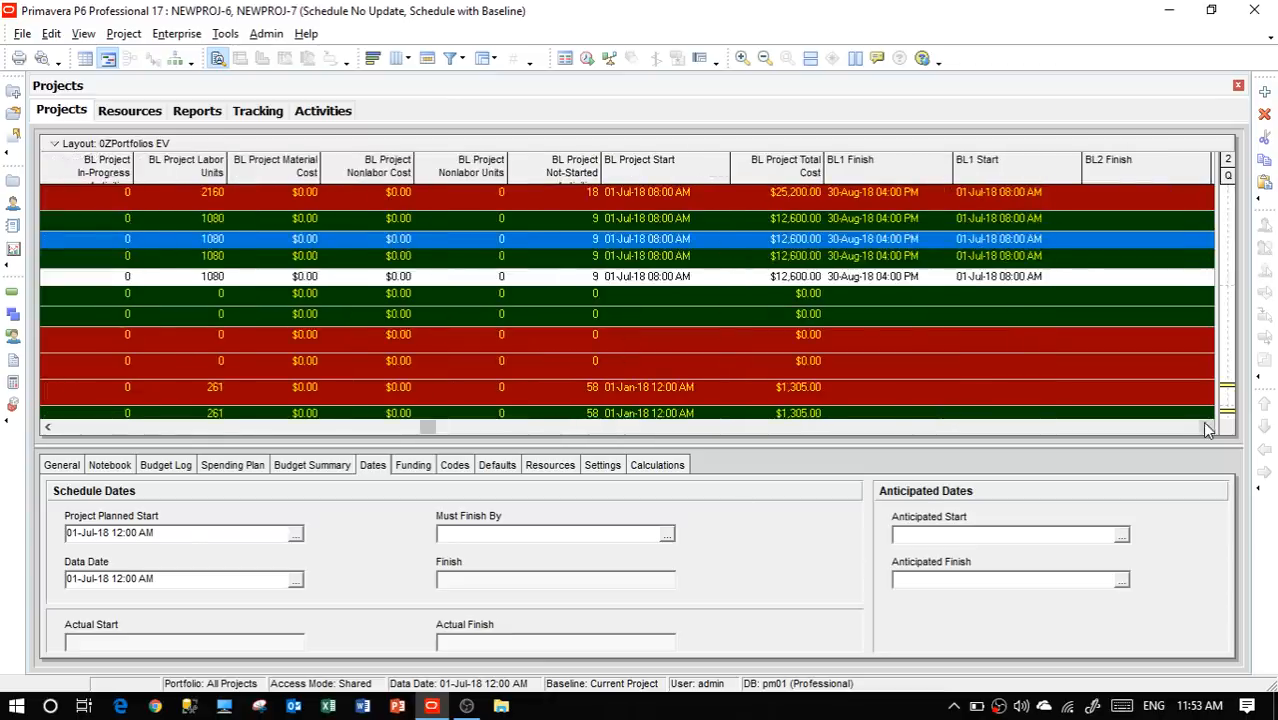
click(1206, 428)
click(1206, 428)
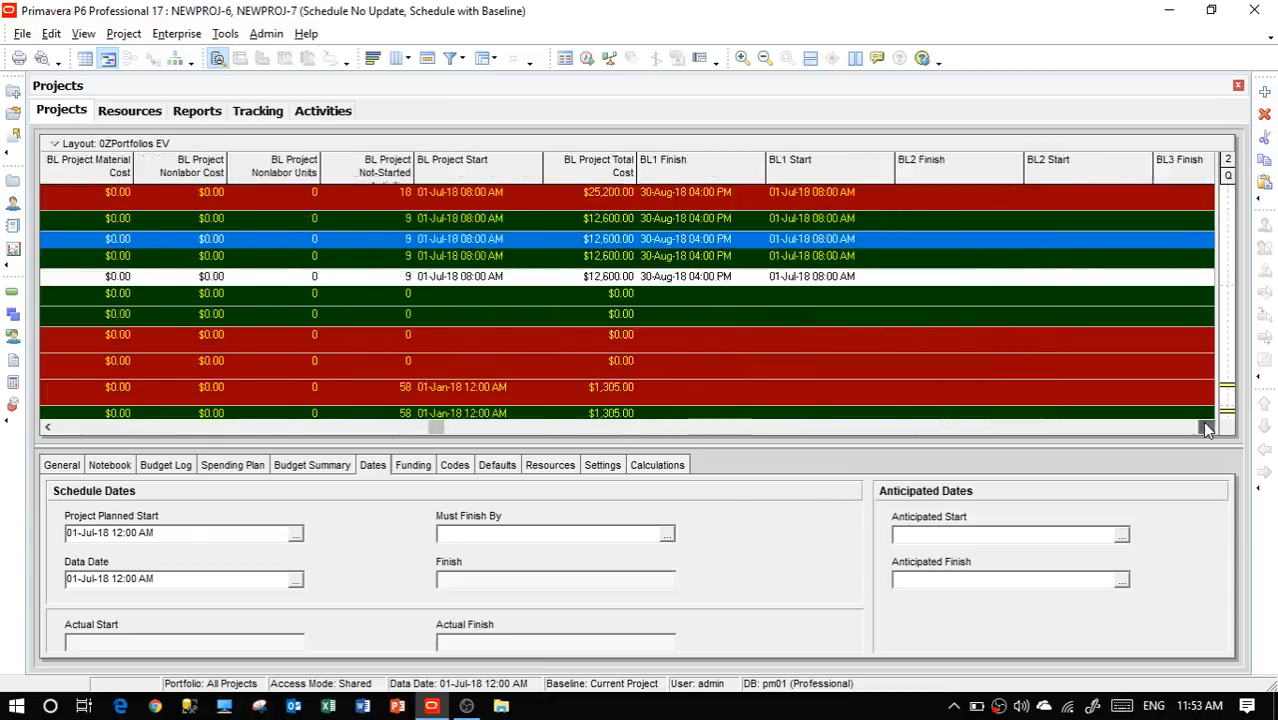
click(1206, 428)
click(1206, 428)
click(1206, 428)
click(1206, 428)
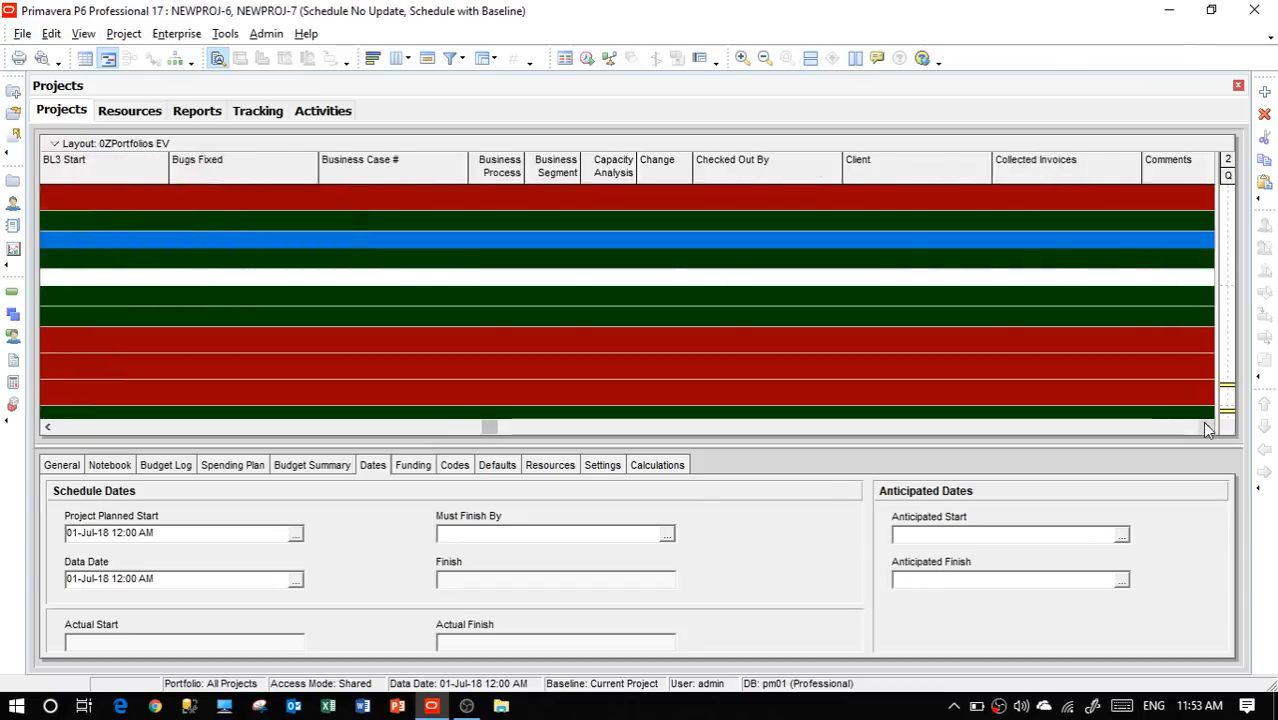
Compare both projects' Cost % Complete, Cost % of Budget, Data Date, Date Added and Distributed Current Budget columns
click(1206, 428)
click(1206, 428)
click(1206, 428)
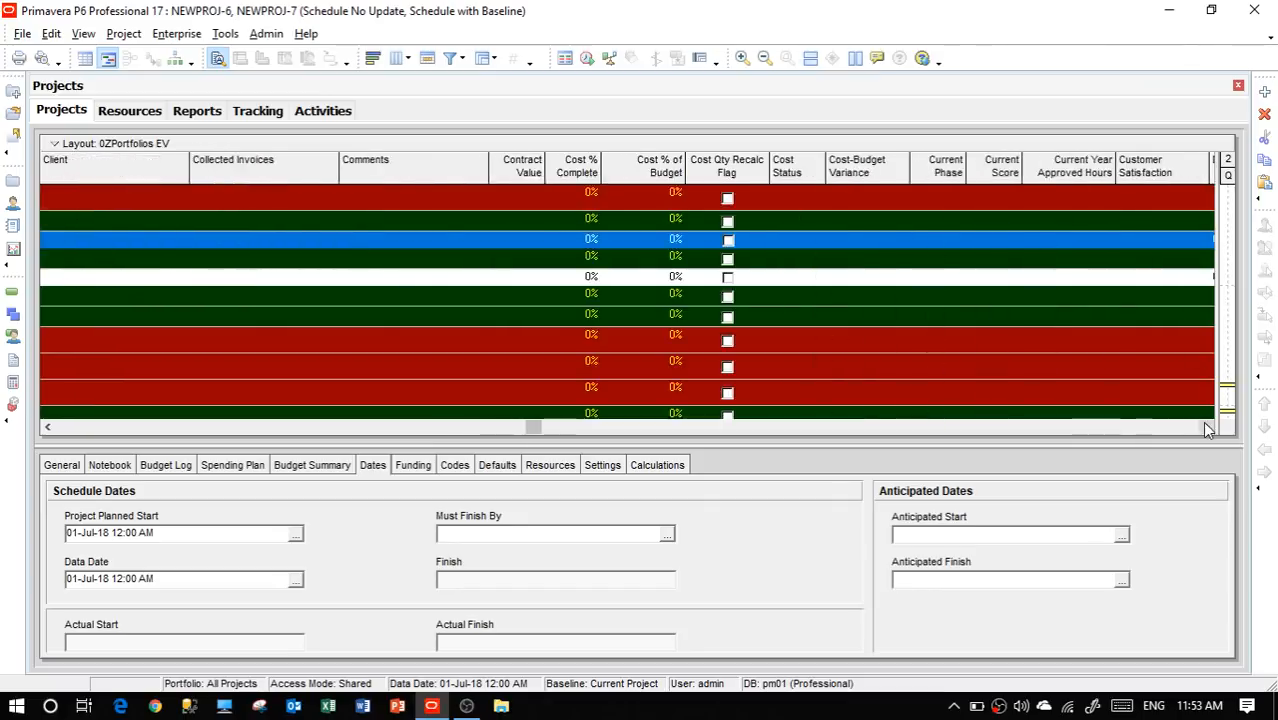
click(1206, 428)
click(1206, 428)
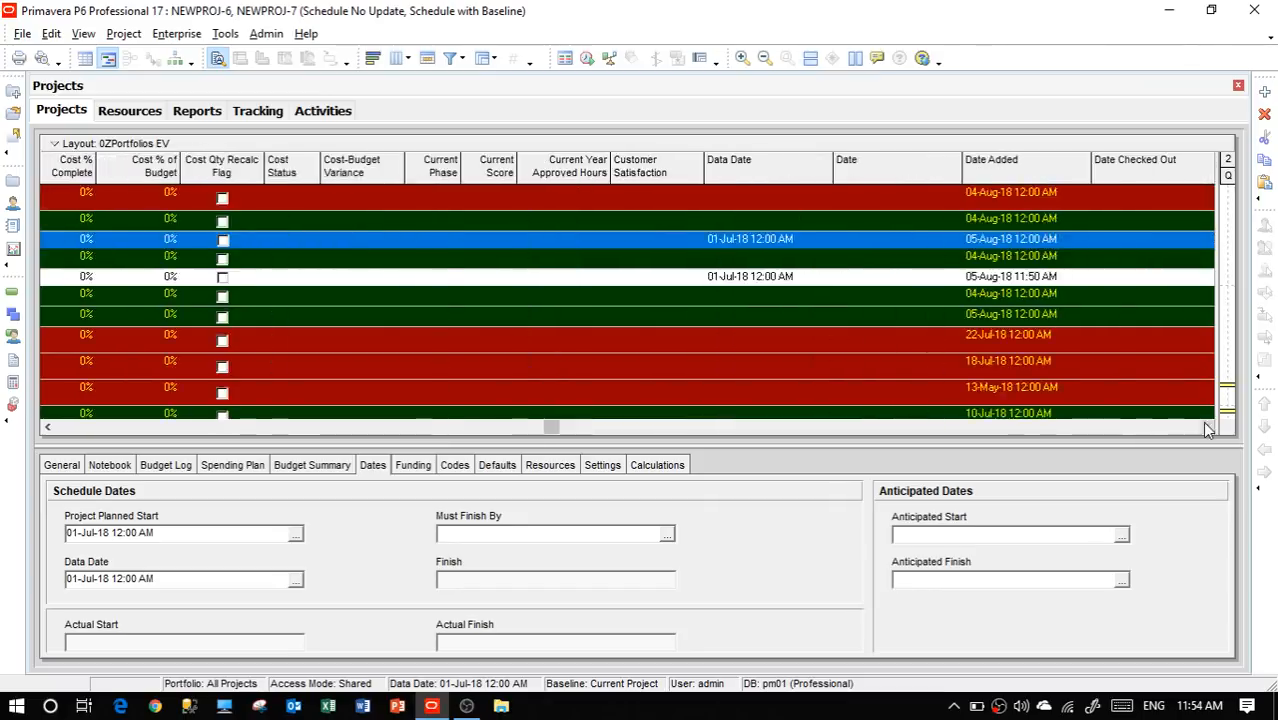
click(1206, 428)
click(1206, 428)
click(1206, 428)
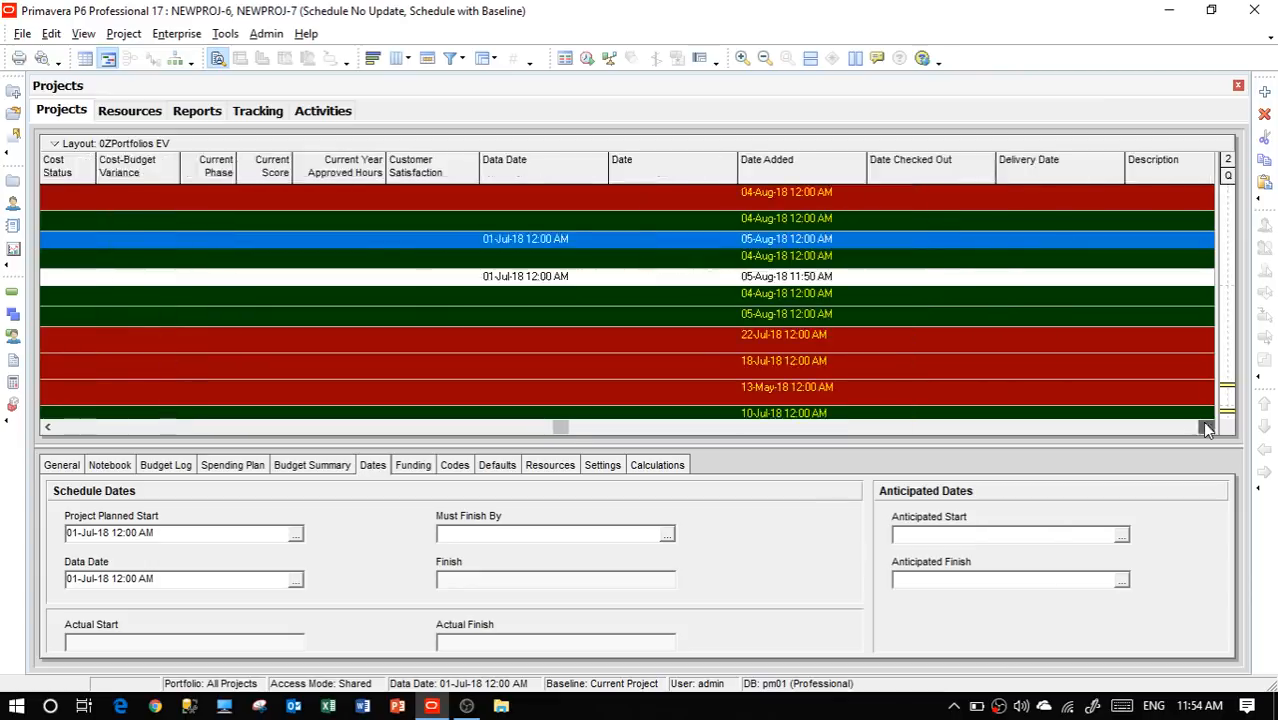
click(1206, 428)
click(1206, 428)
click(1206, 428)
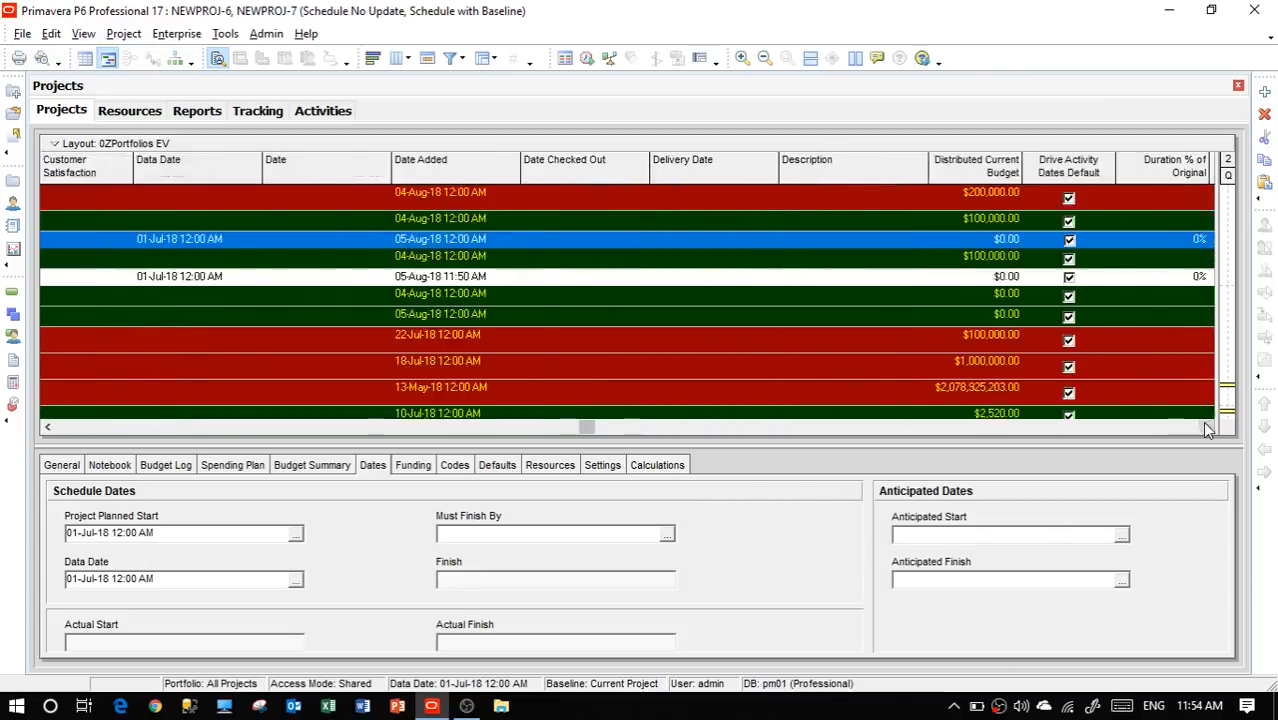
click(1206, 428)
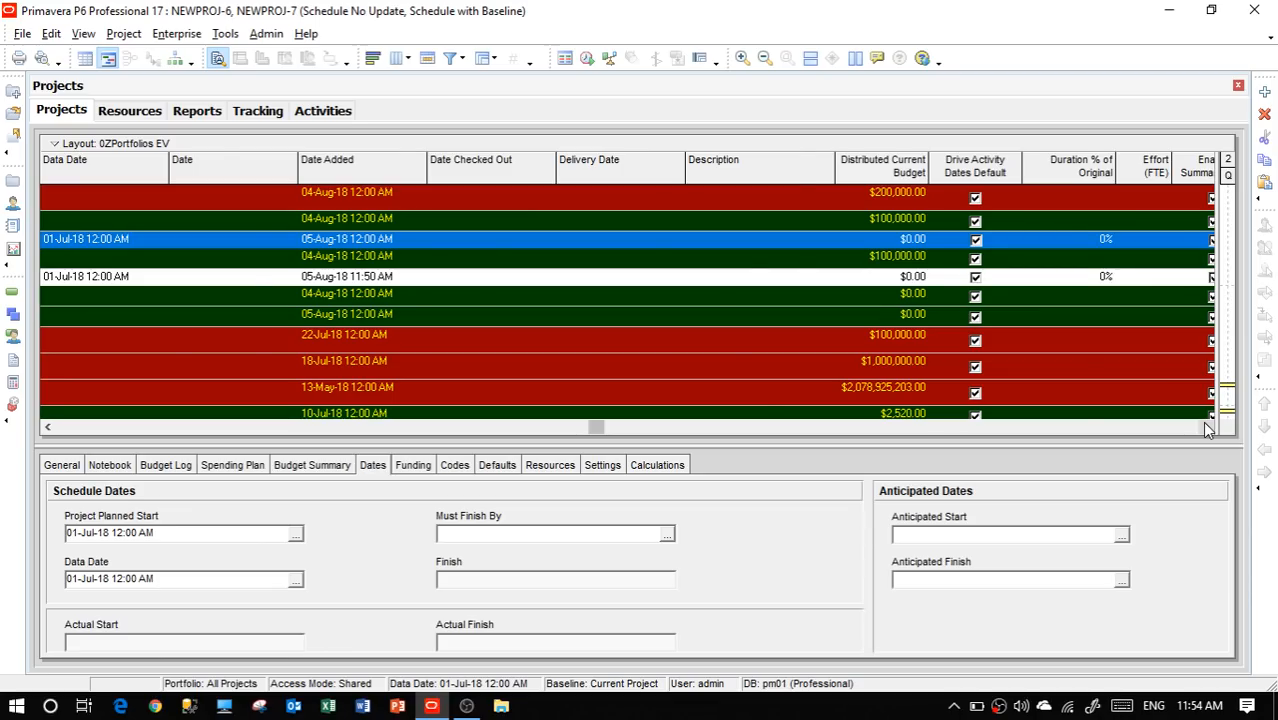
click(1206, 428)
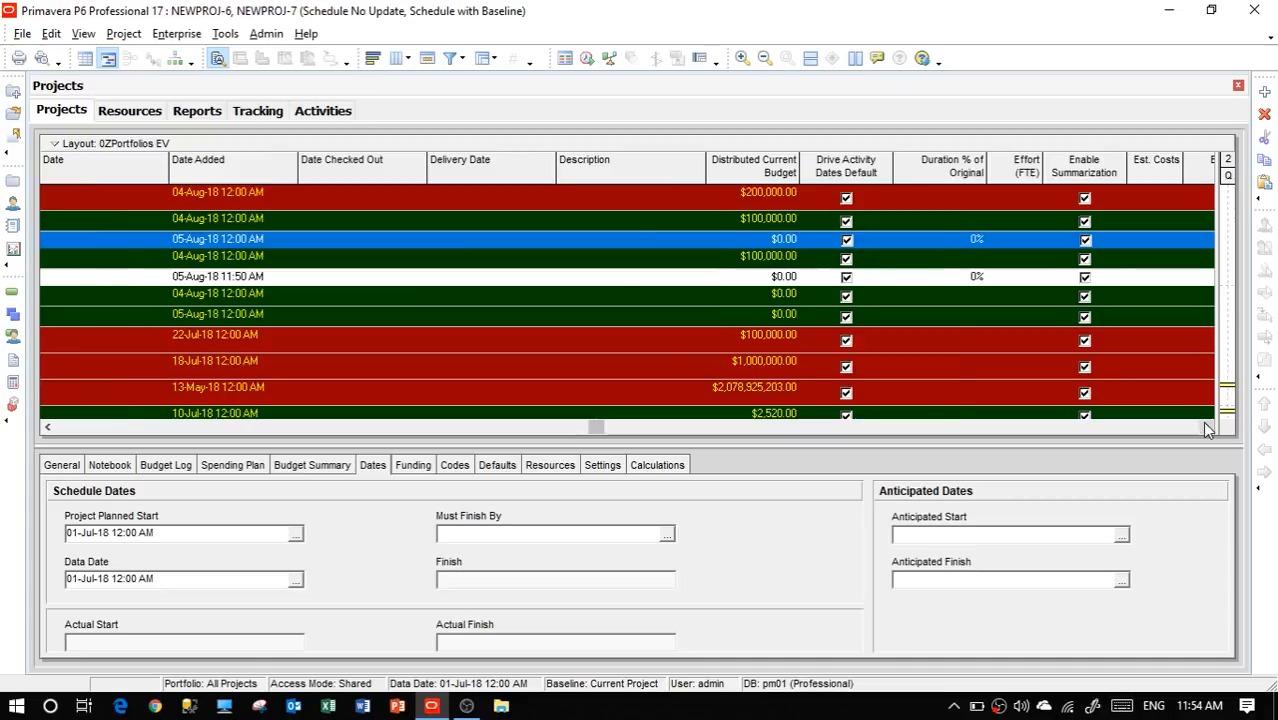
Compare Duration % of Original, Expense Cost % Complete, Finish, Forecast Finish Date and Forecast Start Date for both projects
click(1206, 428)
click(1206, 428)
click(1206, 428)
click(1206, 428)
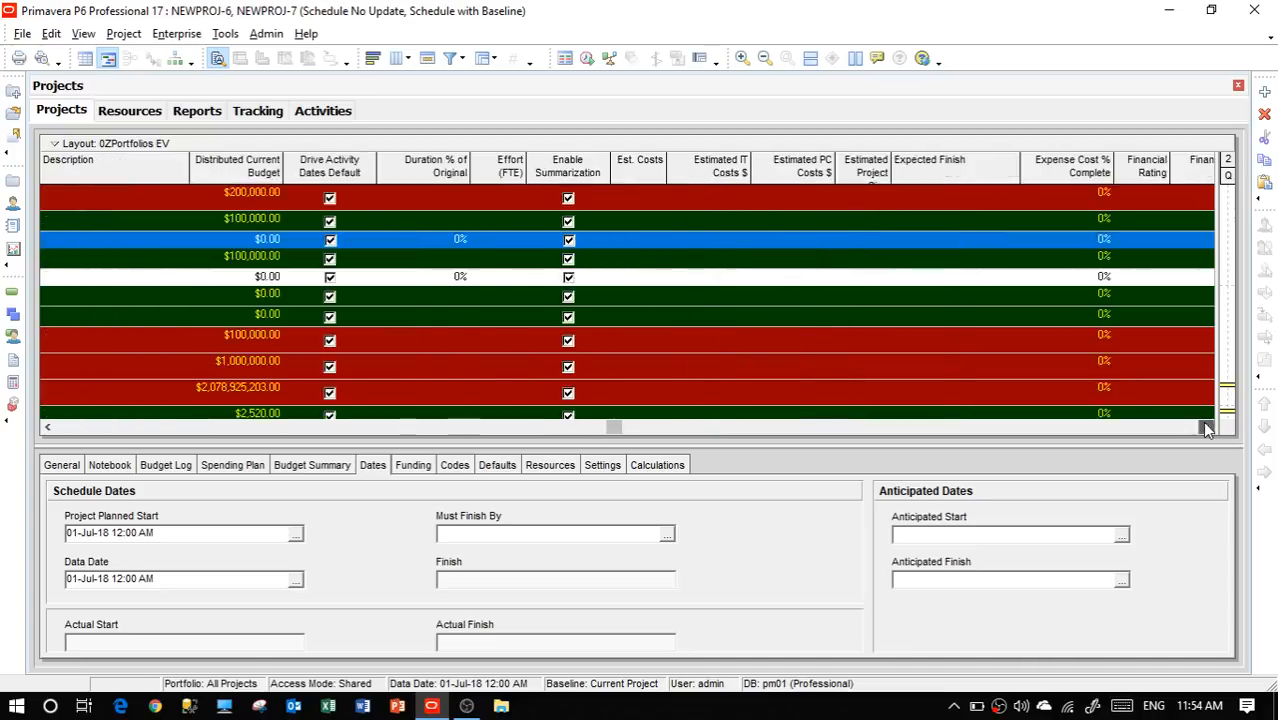
click(1206, 428)
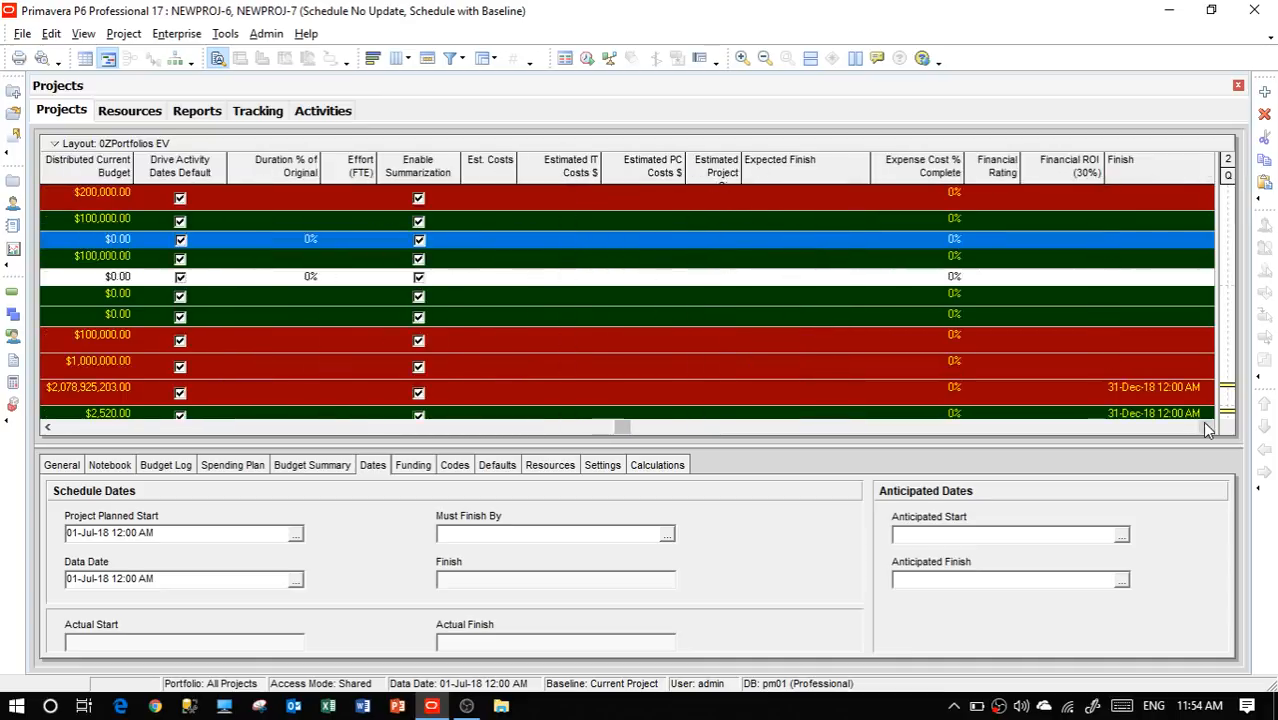
click(1206, 428)
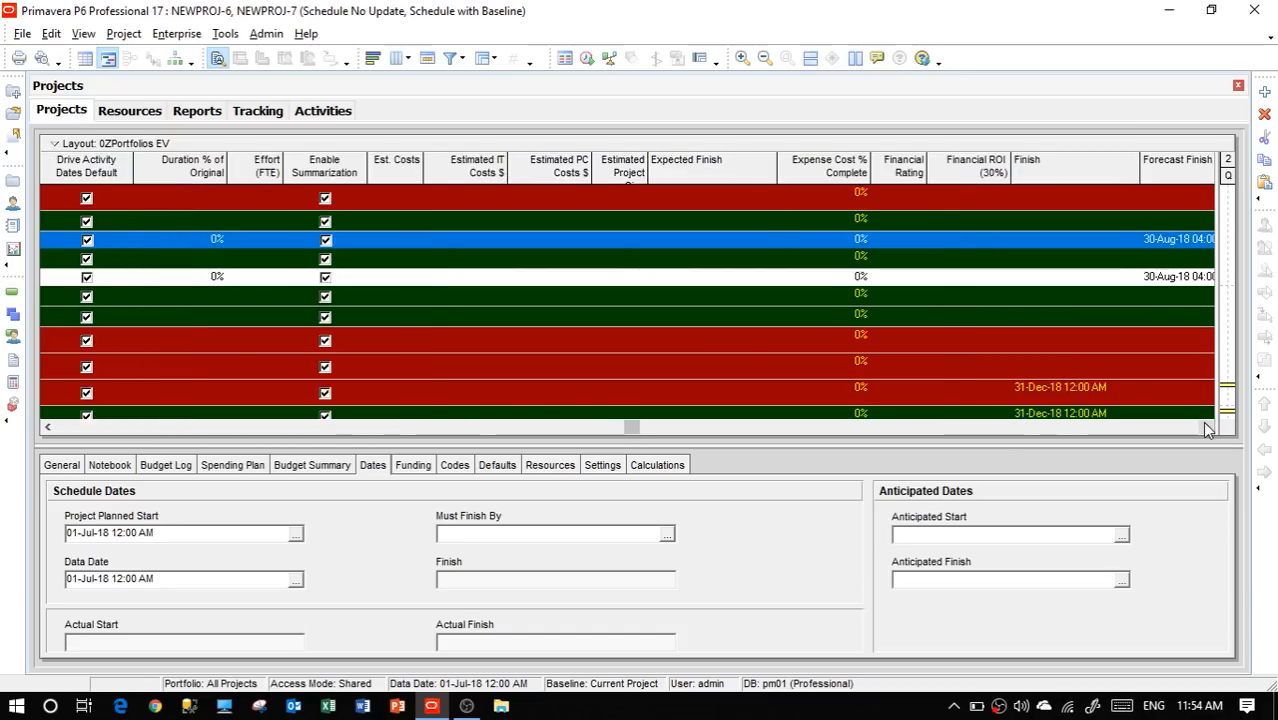
click(1206, 428)
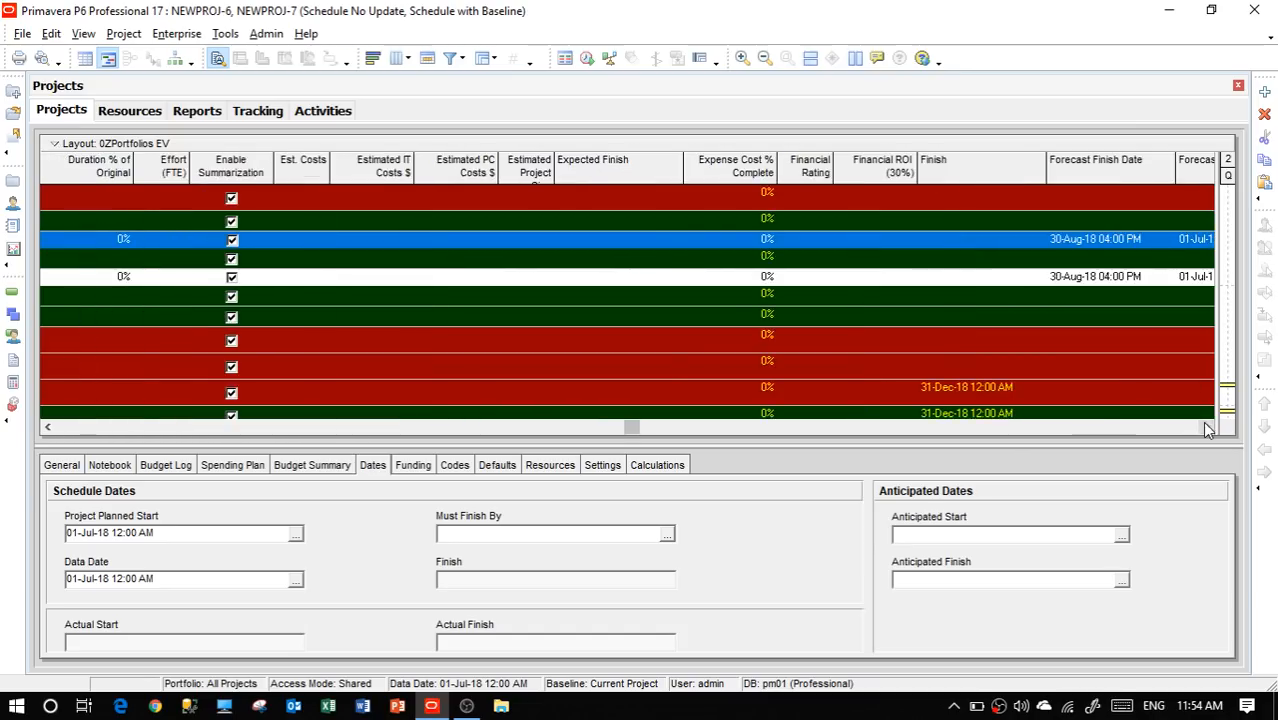
click(1206, 428)
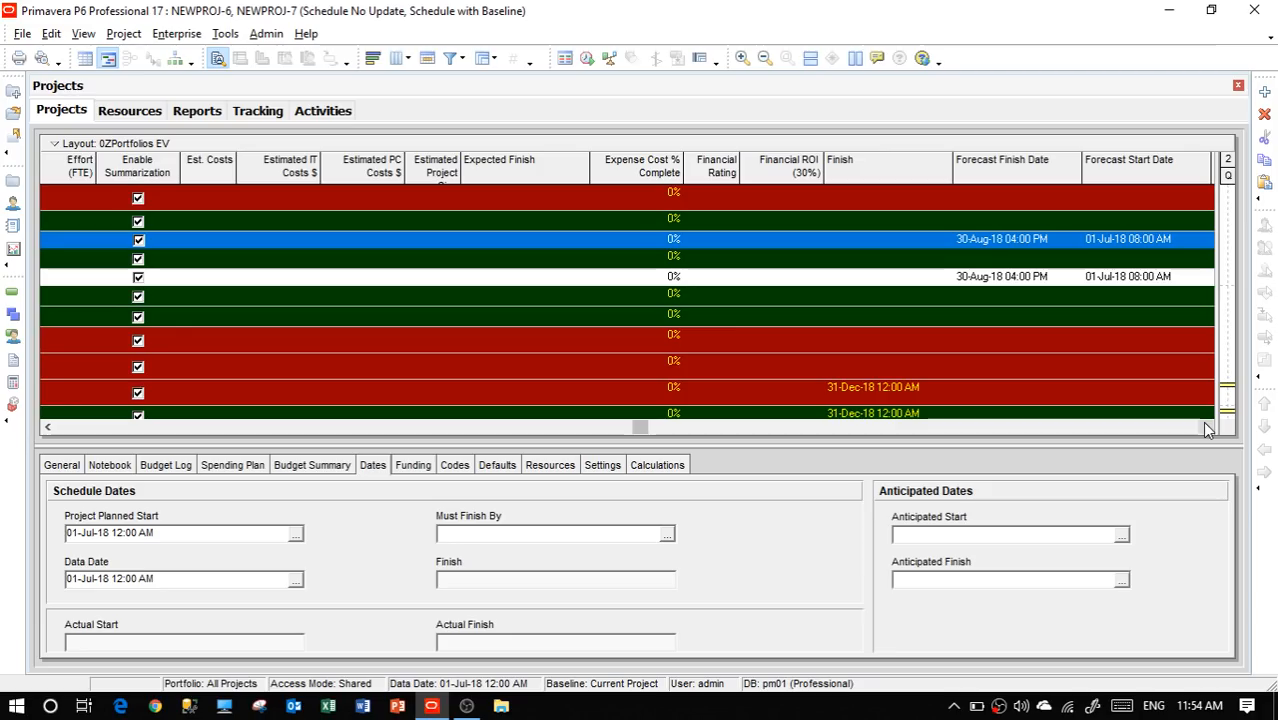
click(1206, 428)
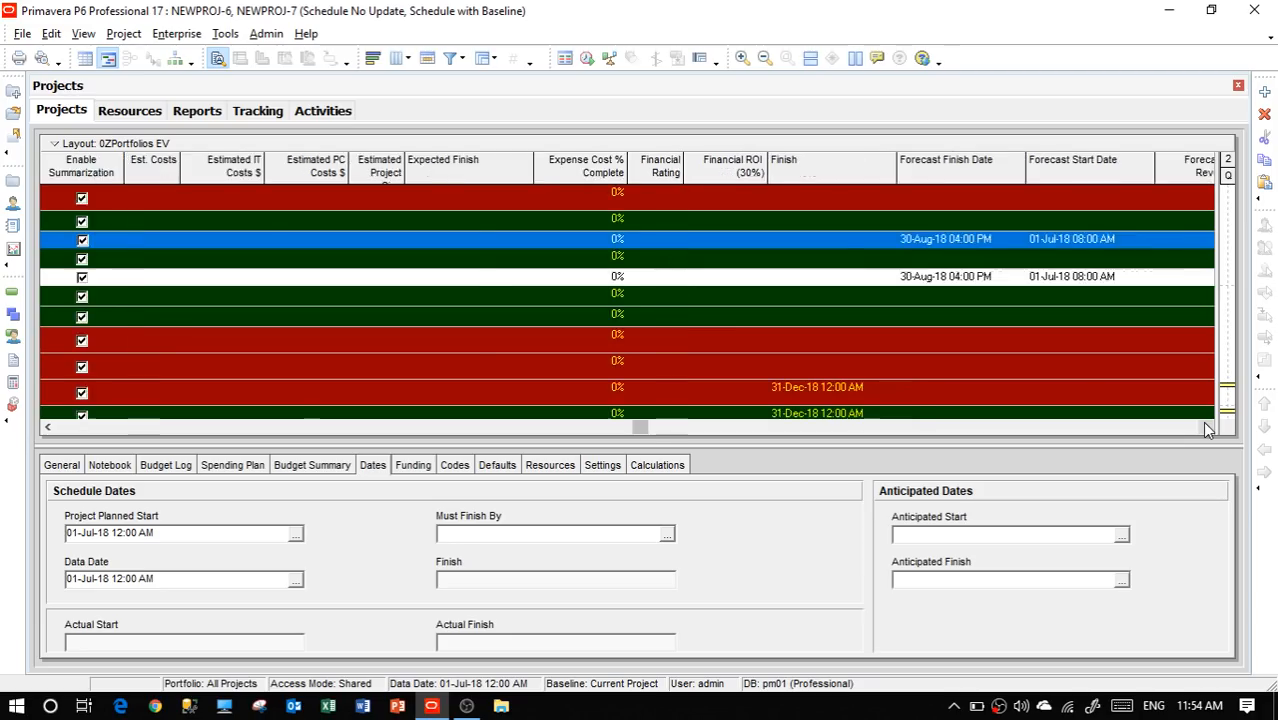
click(1206, 428)
click(1206, 428)
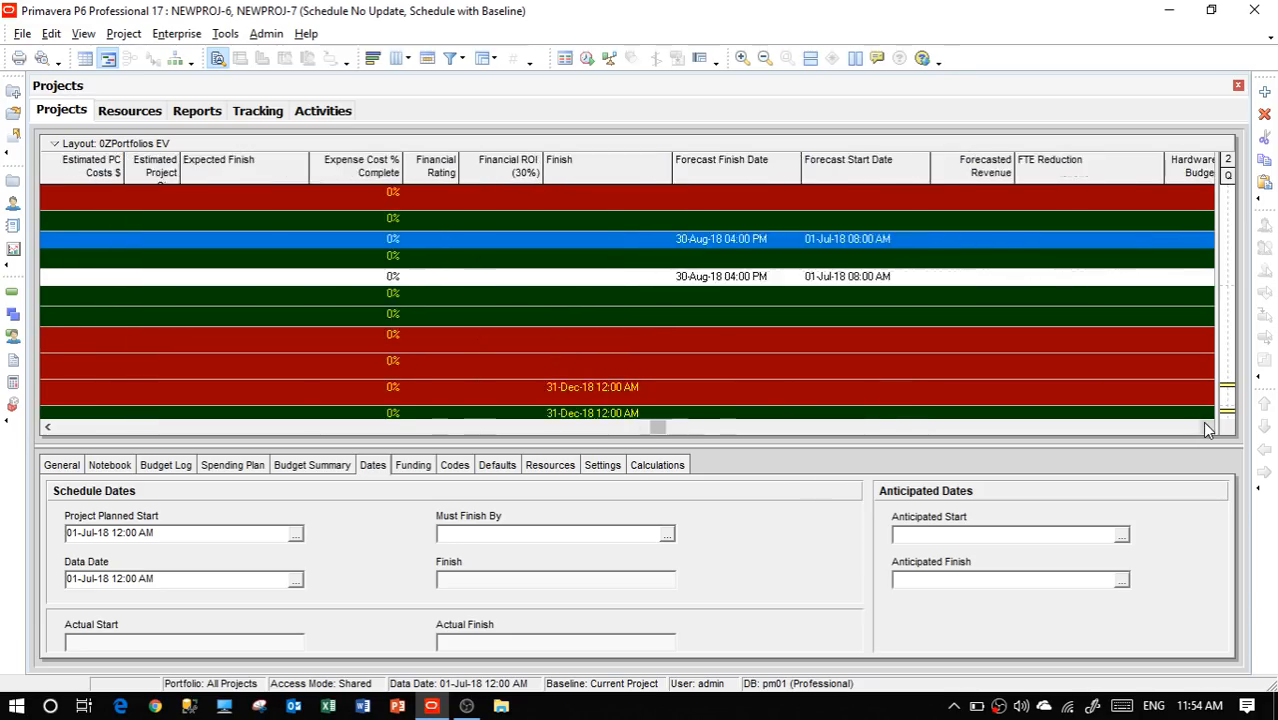
click(1206, 428)
click(1206, 428)
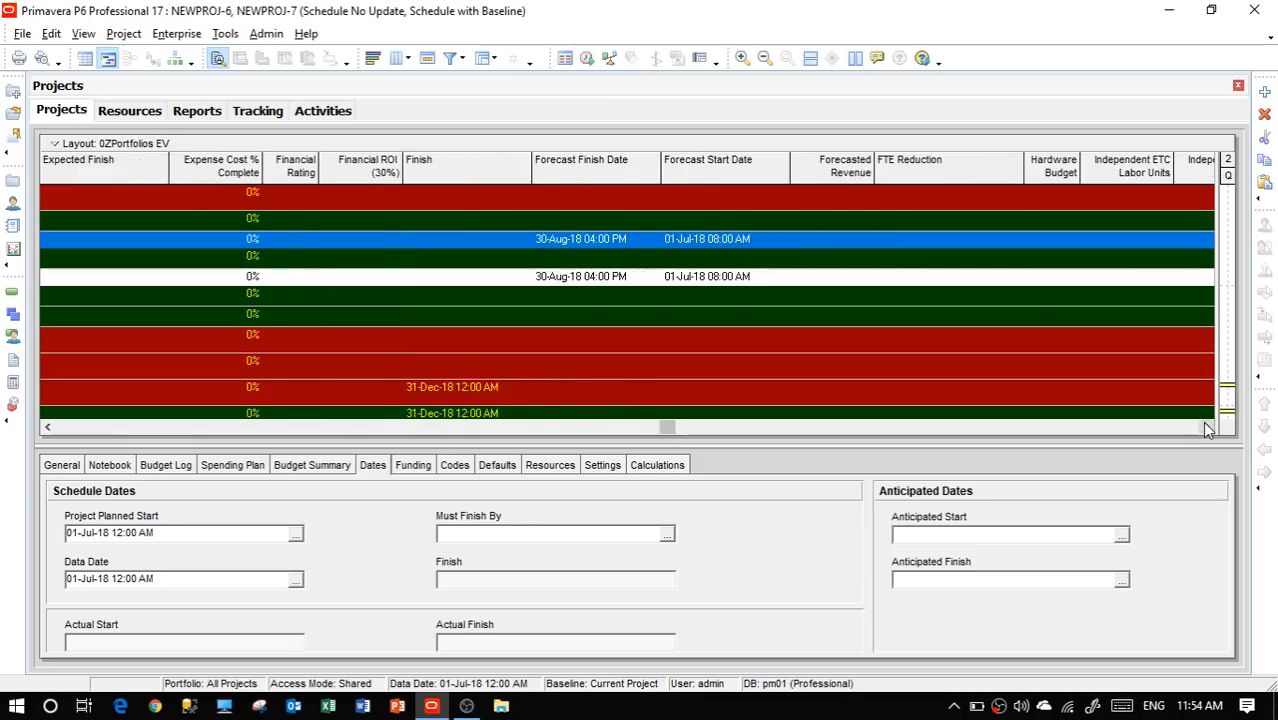
click(1206, 428)
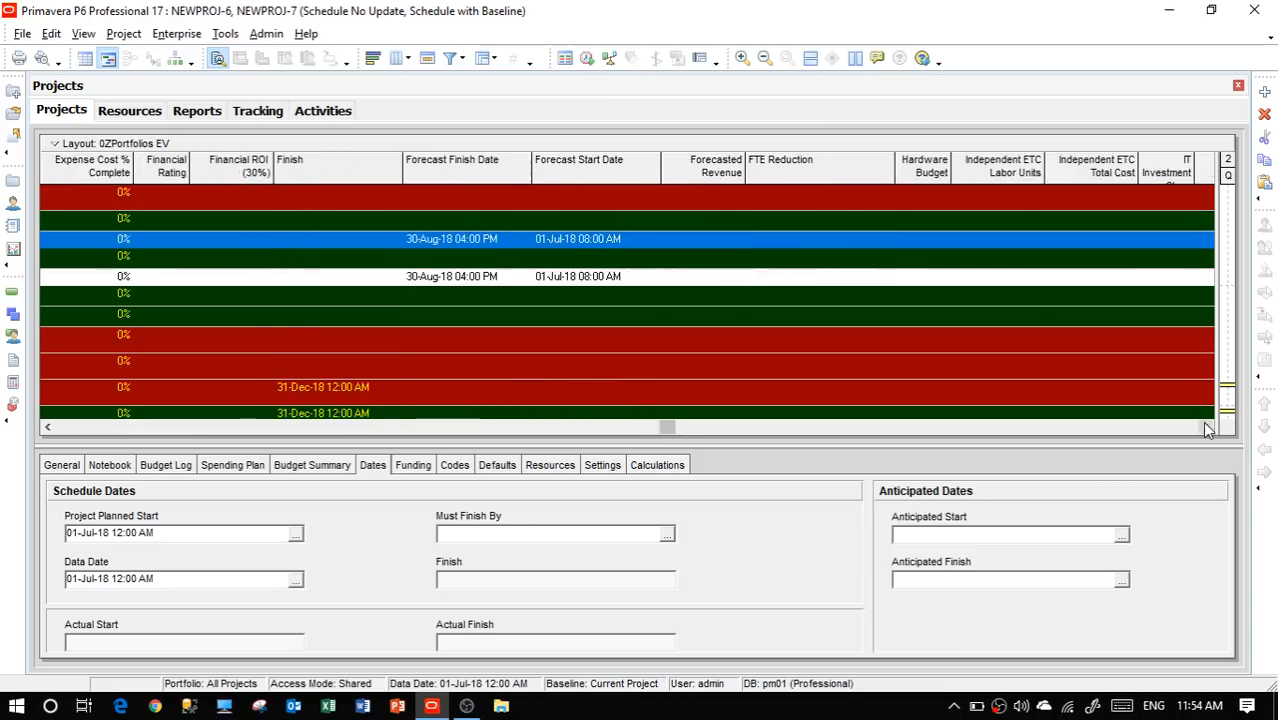
Review both projects' labor, material and nonlabor percent complete, link settings, Node Type, Open State and Performance % Complete
click(1206, 428)
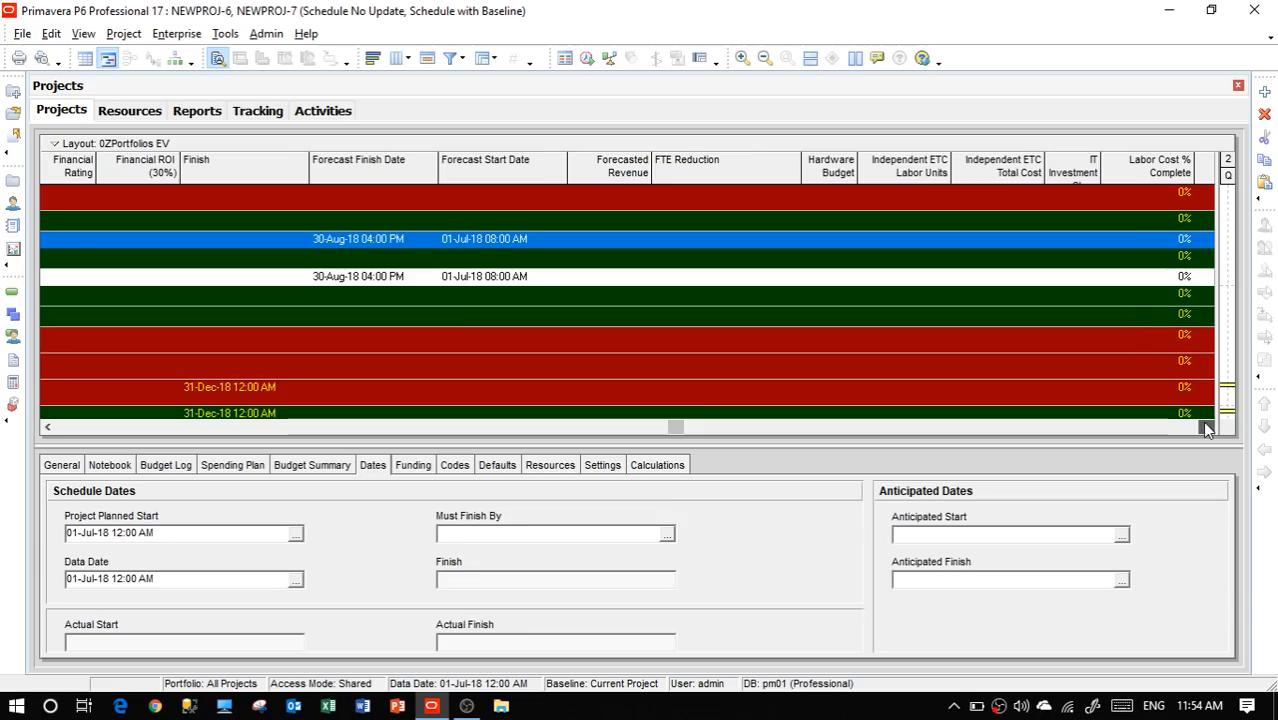
click(1206, 428)
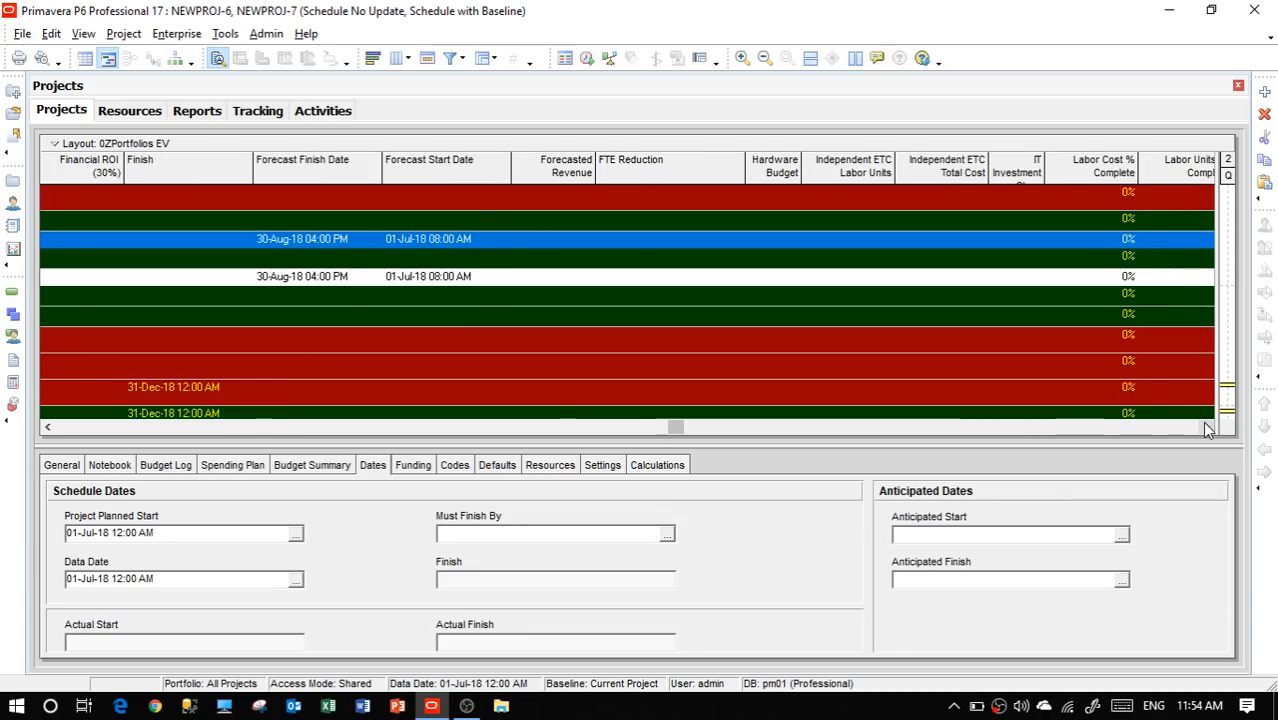
click(1206, 428)
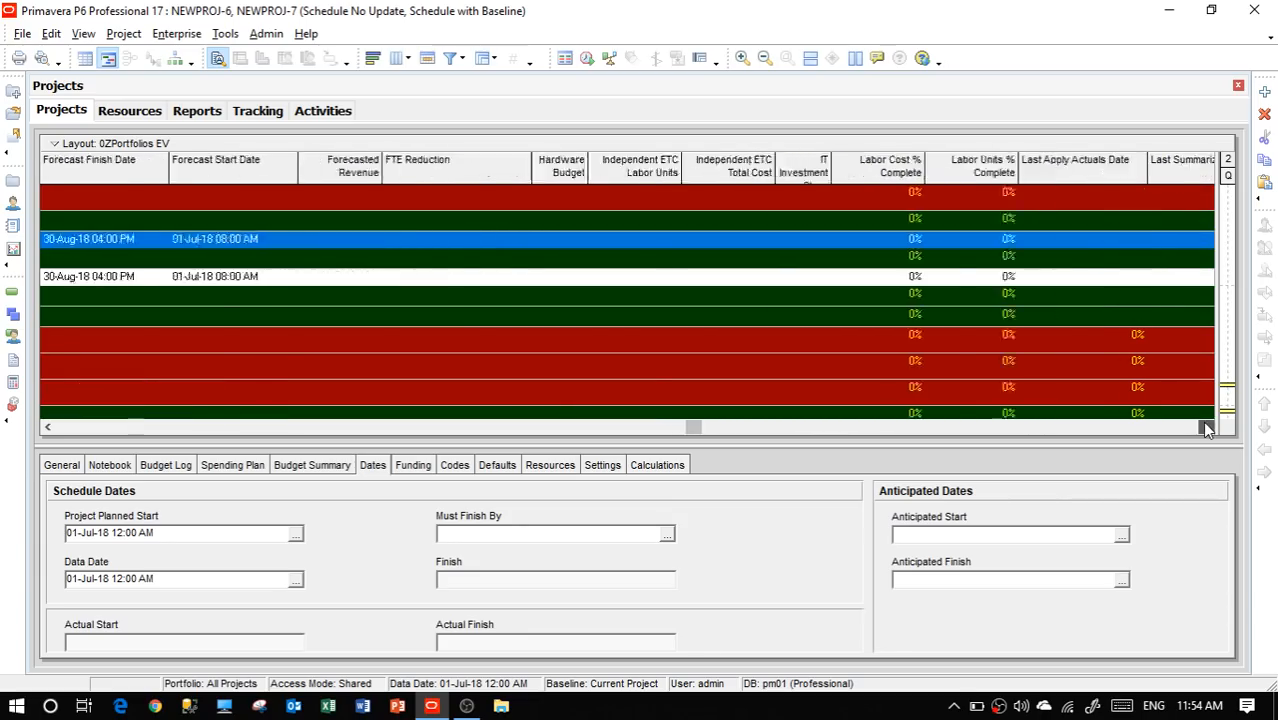
click(1206, 428)
click(1206, 428)
click(1206, 428)
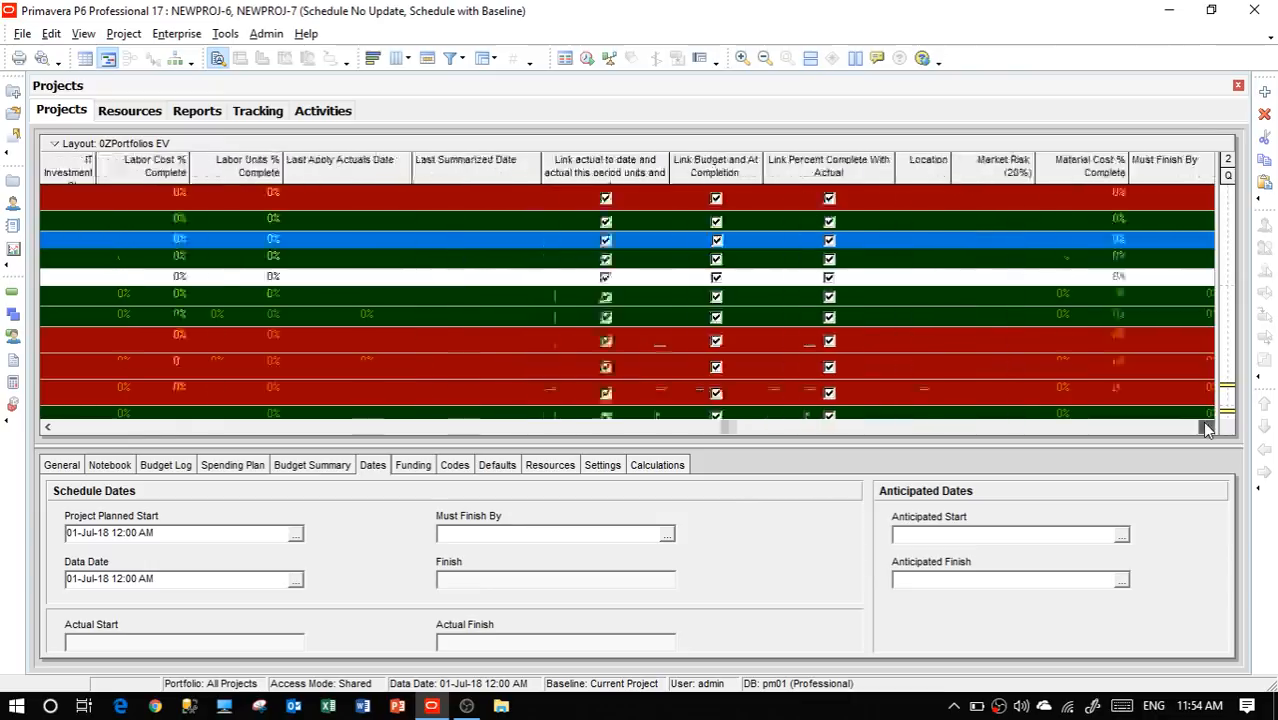
click(1206, 428)
click(1206, 428)
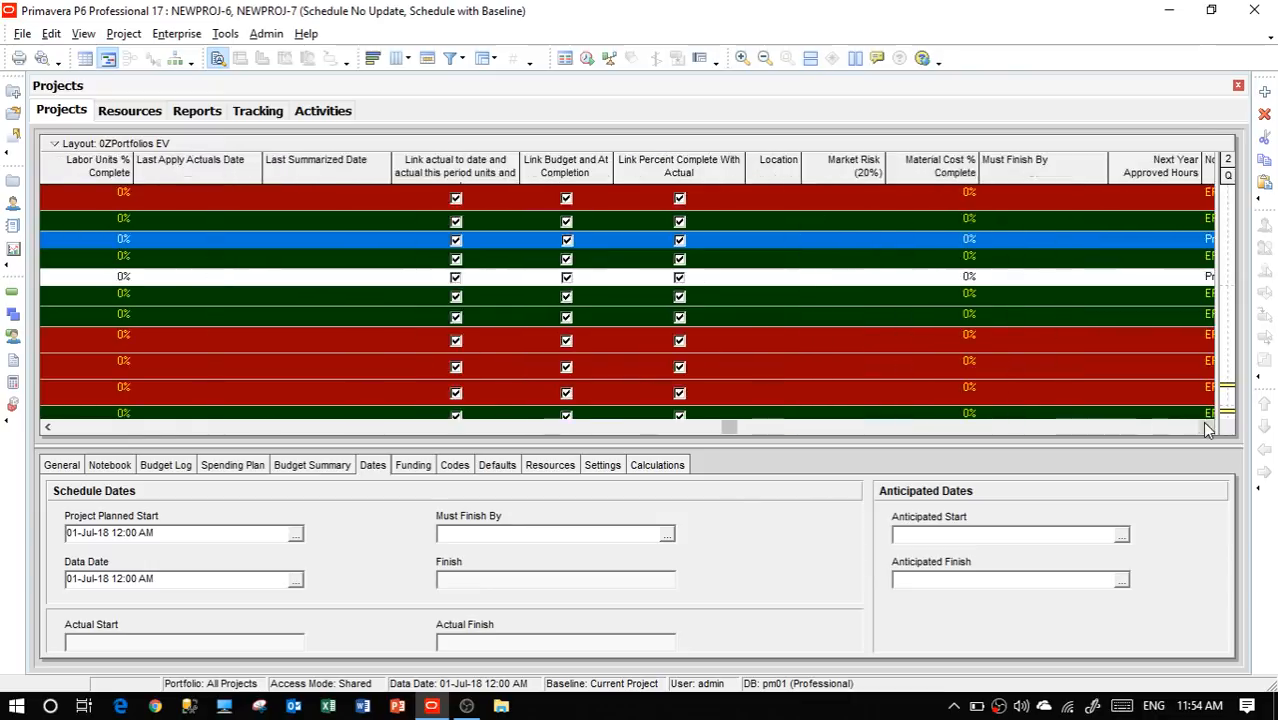
click(1206, 428)
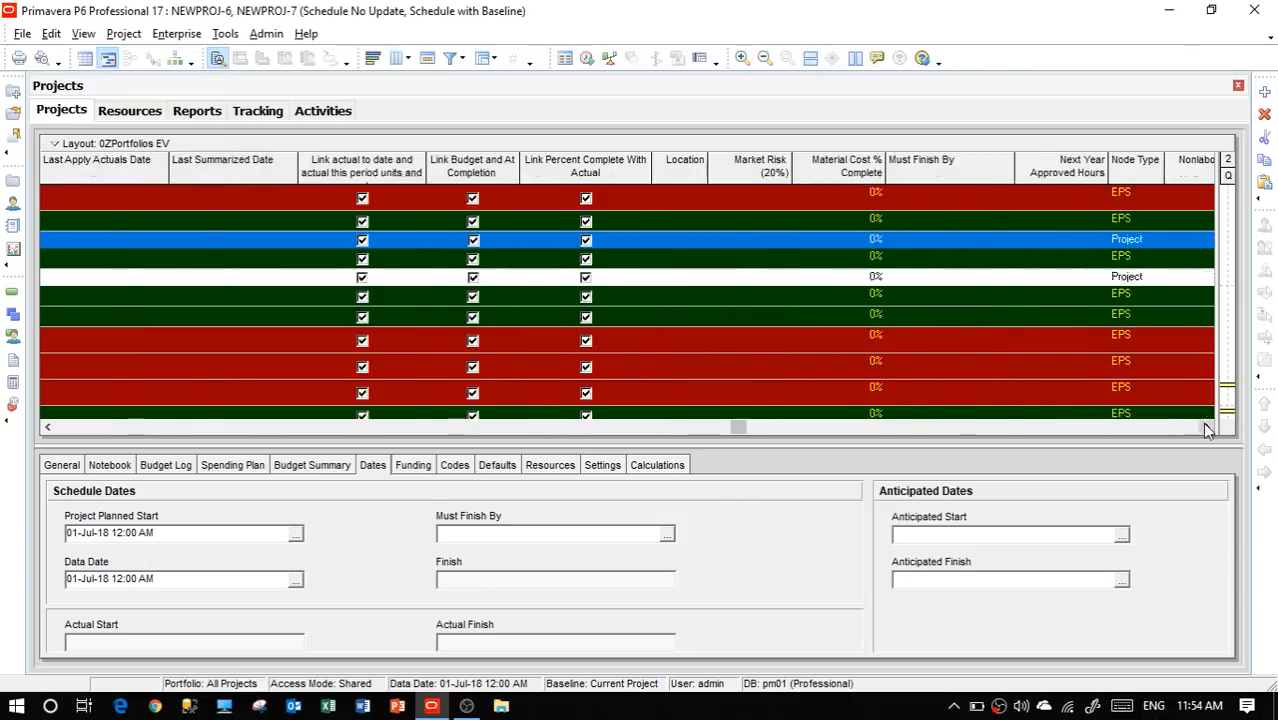
click(1206, 428)
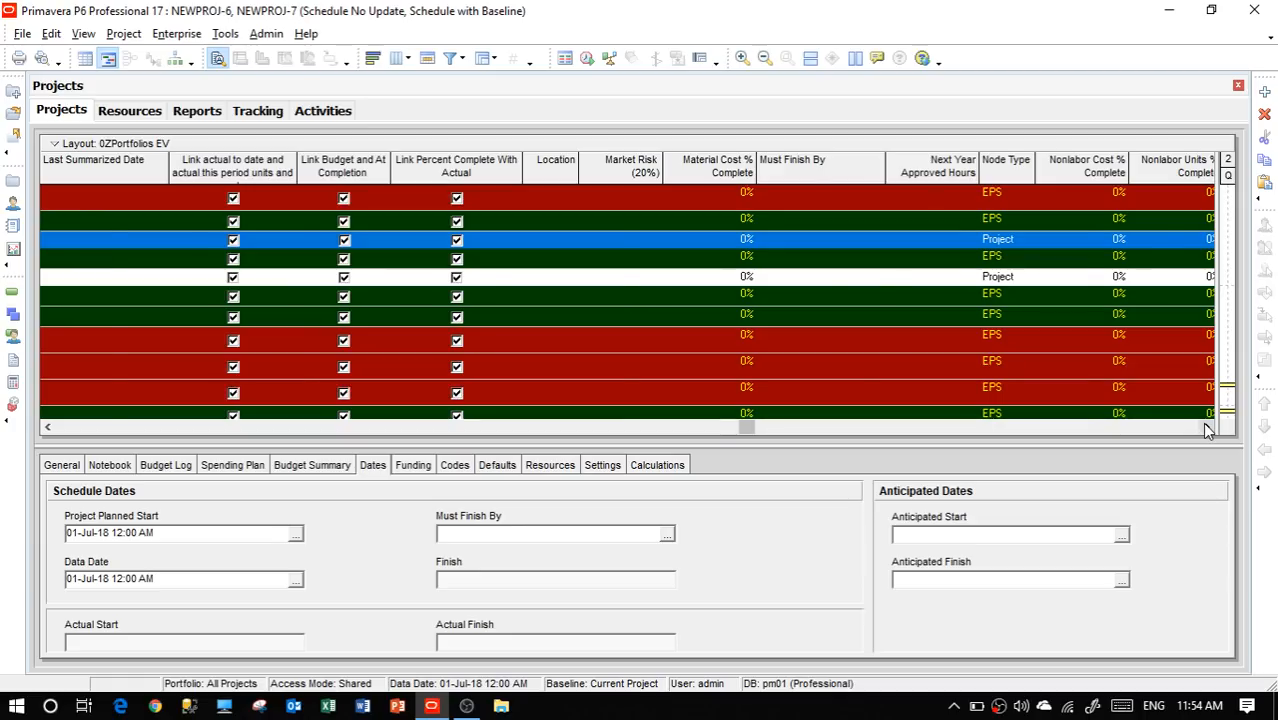
click(1206, 428)
click(1206, 428)
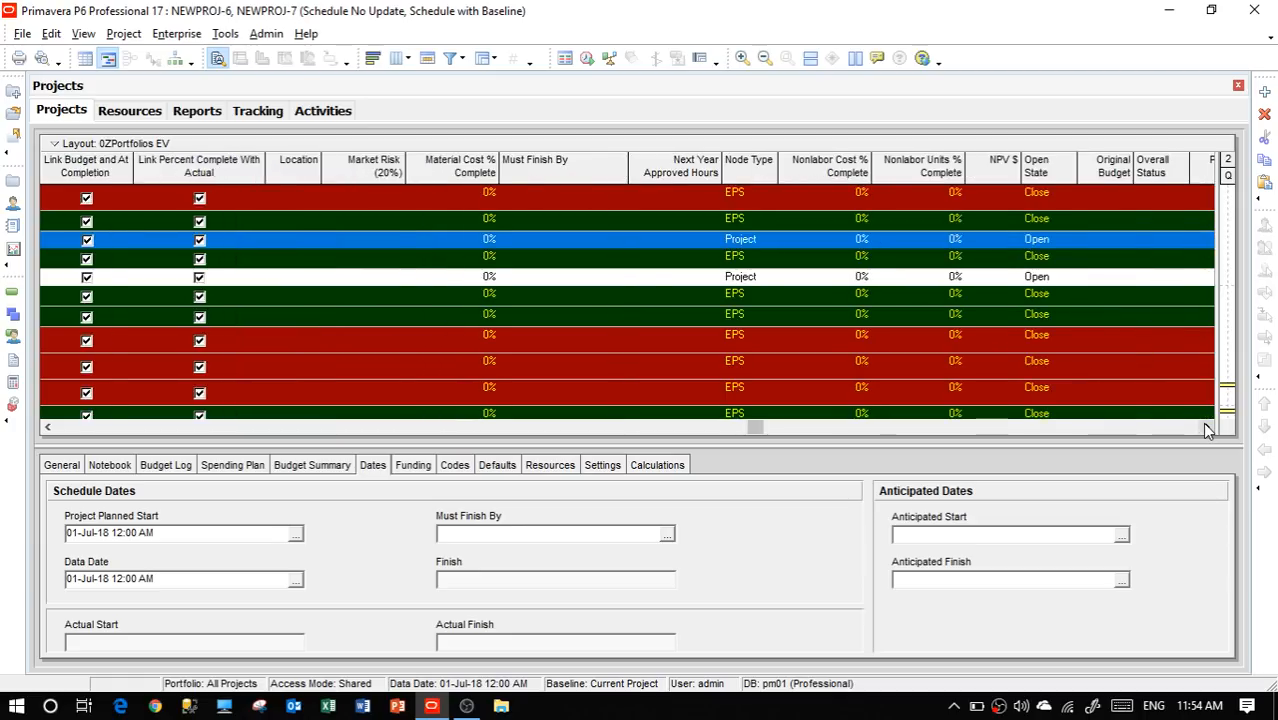
click(1206, 428)
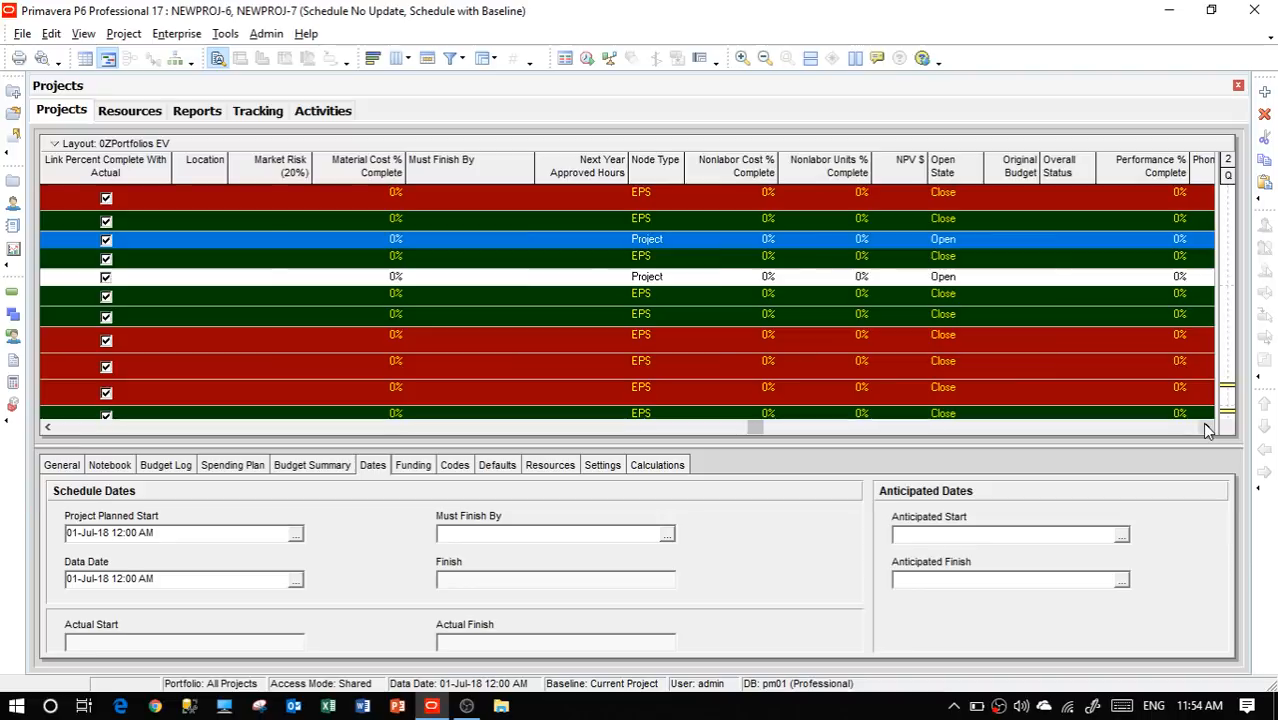
click(1206, 428)
click(1206, 428)
click(1206, 428)
click(1206, 428)
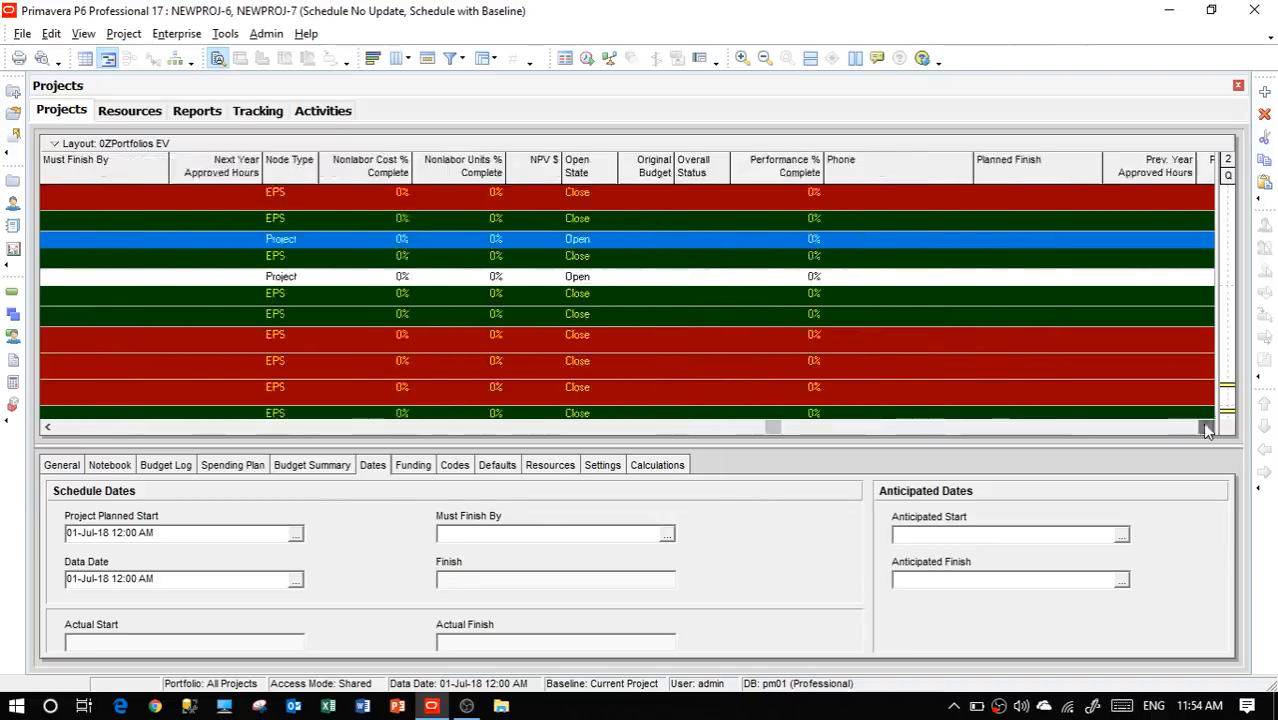
Review both projects' Planned Finish, Project ID, Project Leveling Priority, Project Planned Start, Project Status, Projected Final Cost and Proposed Budget columns
click(1206, 428)
click(1206, 428)
click(1206, 428)
click(1206, 428)
click(1206, 428)
click(1206, 428)
click(1206, 428)
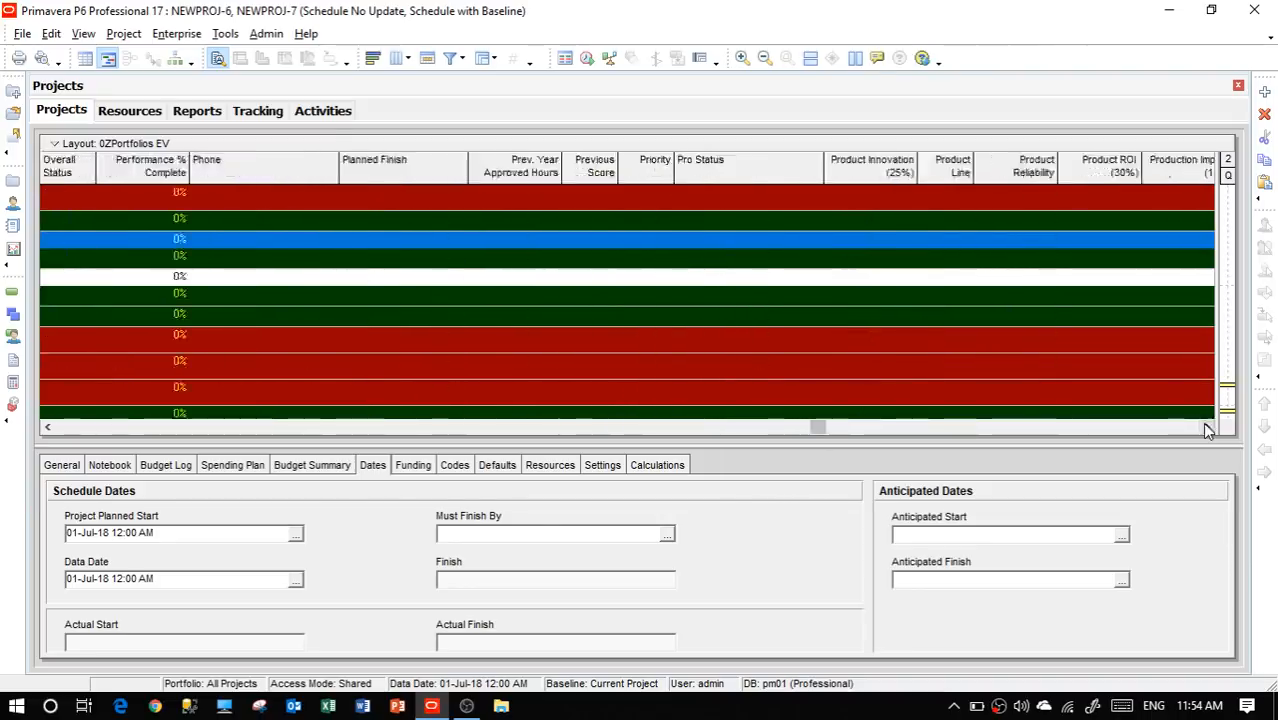
click(1206, 428)
click(1206, 428)
click(1206, 428)
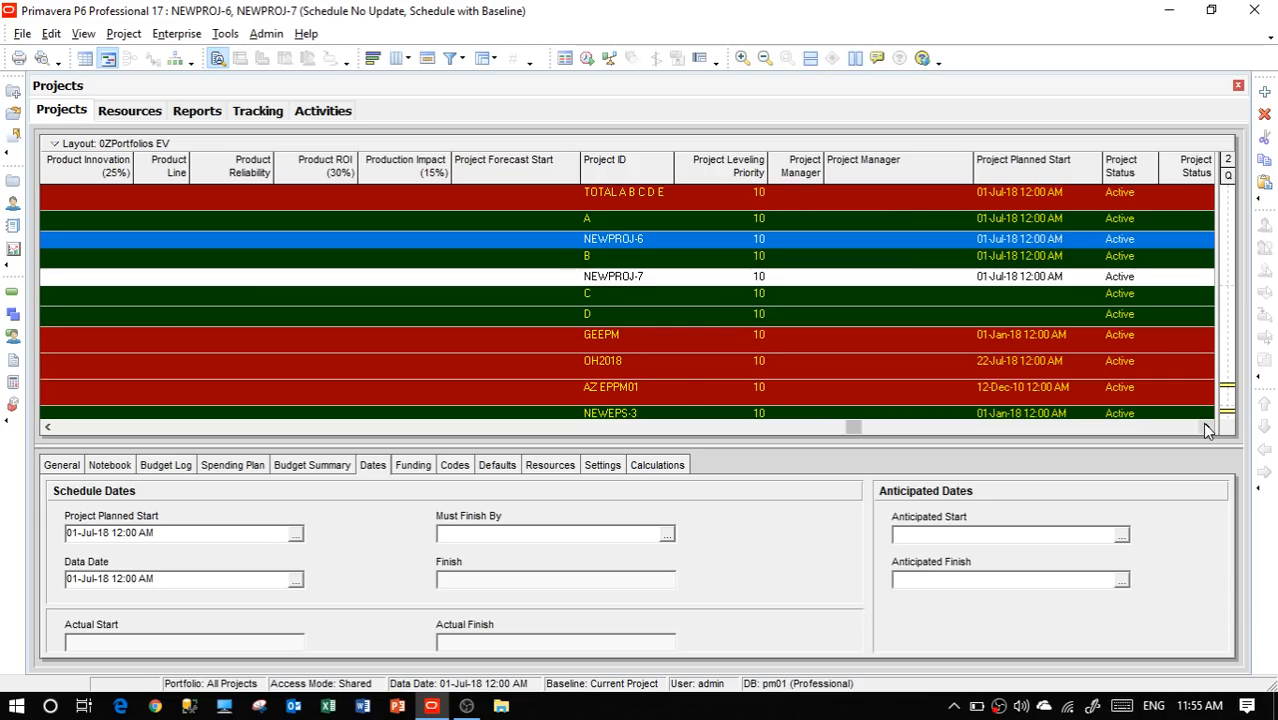
click(1206, 428)
click(1206, 428)
click(1206, 428)
click(1206, 428)
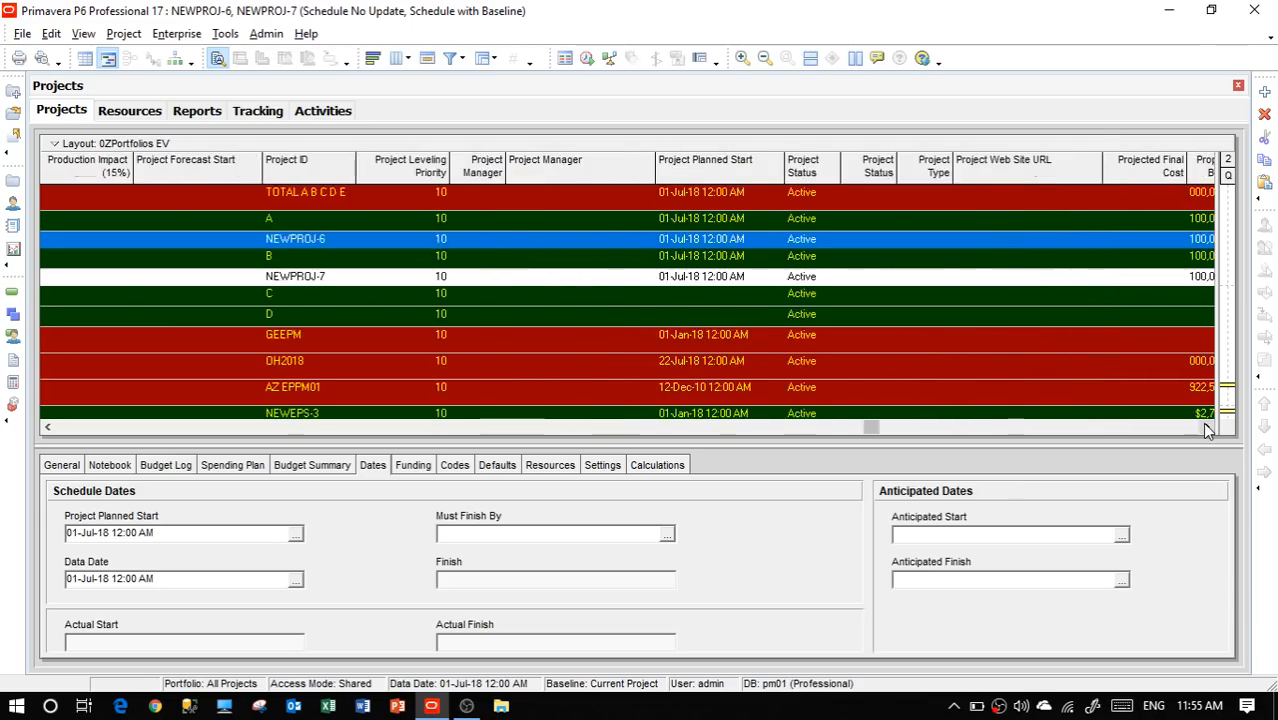
click(1206, 428)
click(1206, 428)
click(1206, 428)
click(1206, 428)
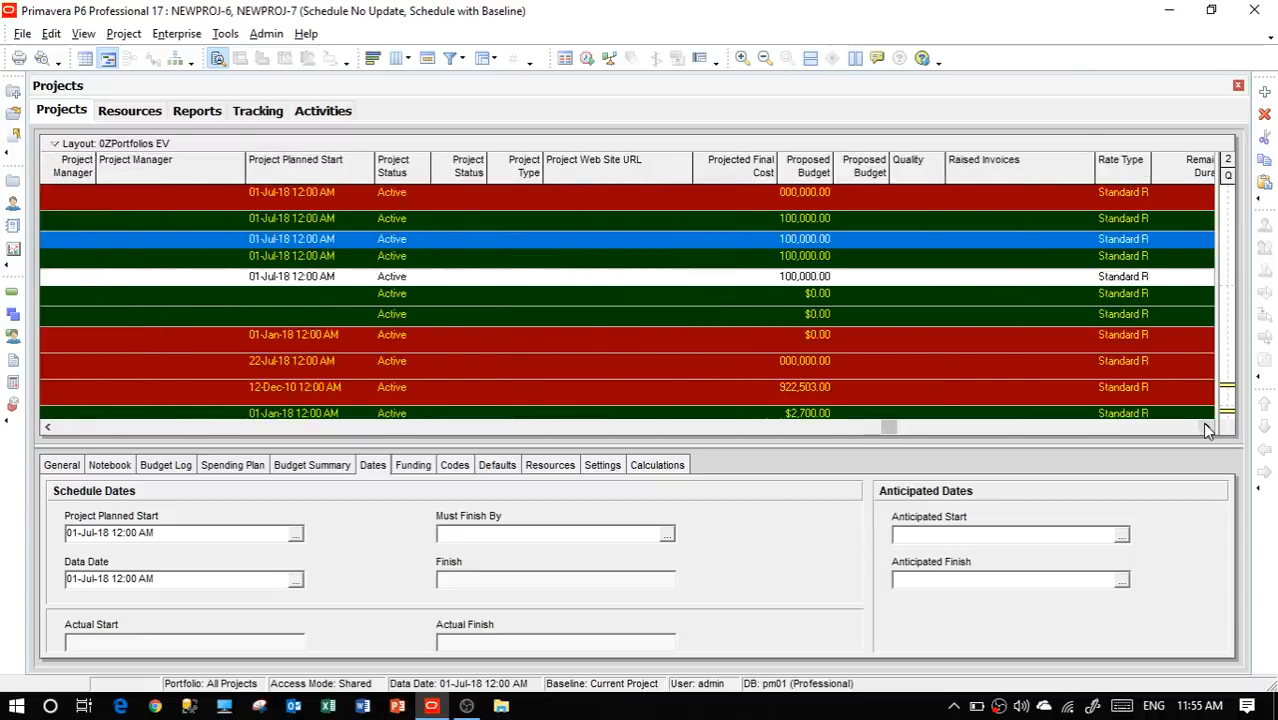
Compare both projects' Remaining Duration, Remaining Expense Cost, and remaining labor, material and nonlabor cost and units columns
click(1206, 428)
click(1206, 428)
click(1206, 428)
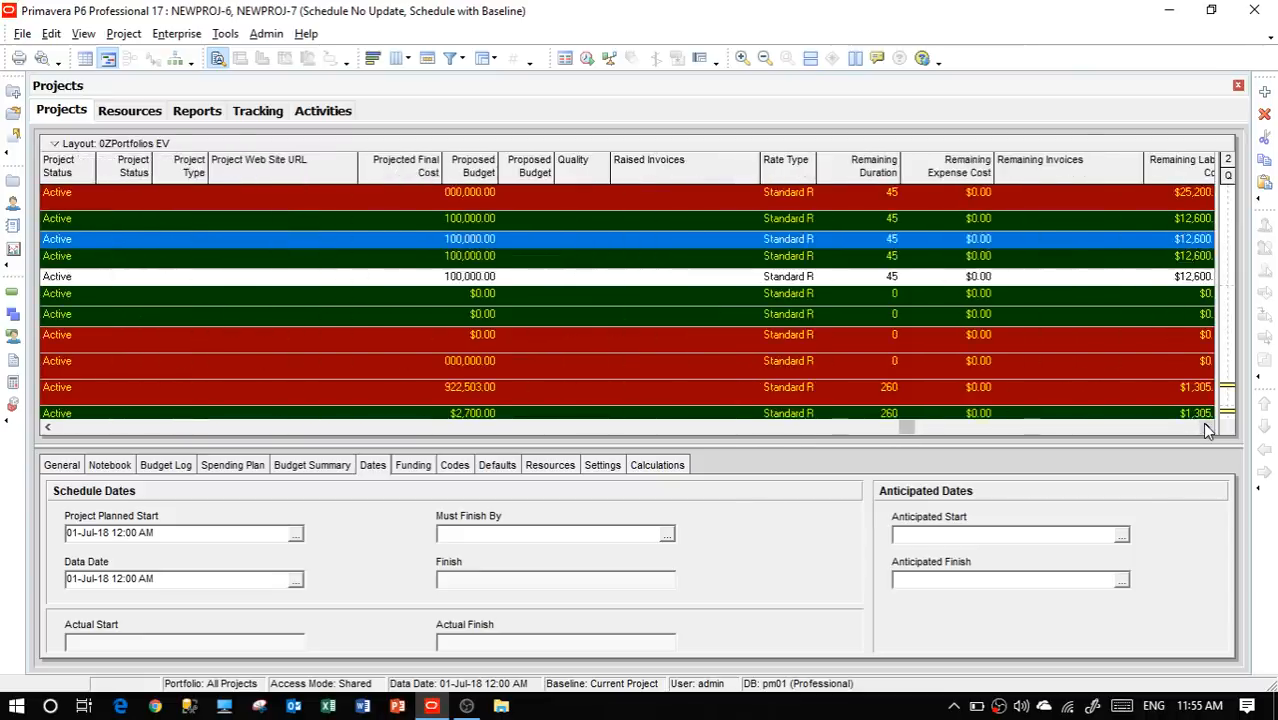
click(1206, 428)
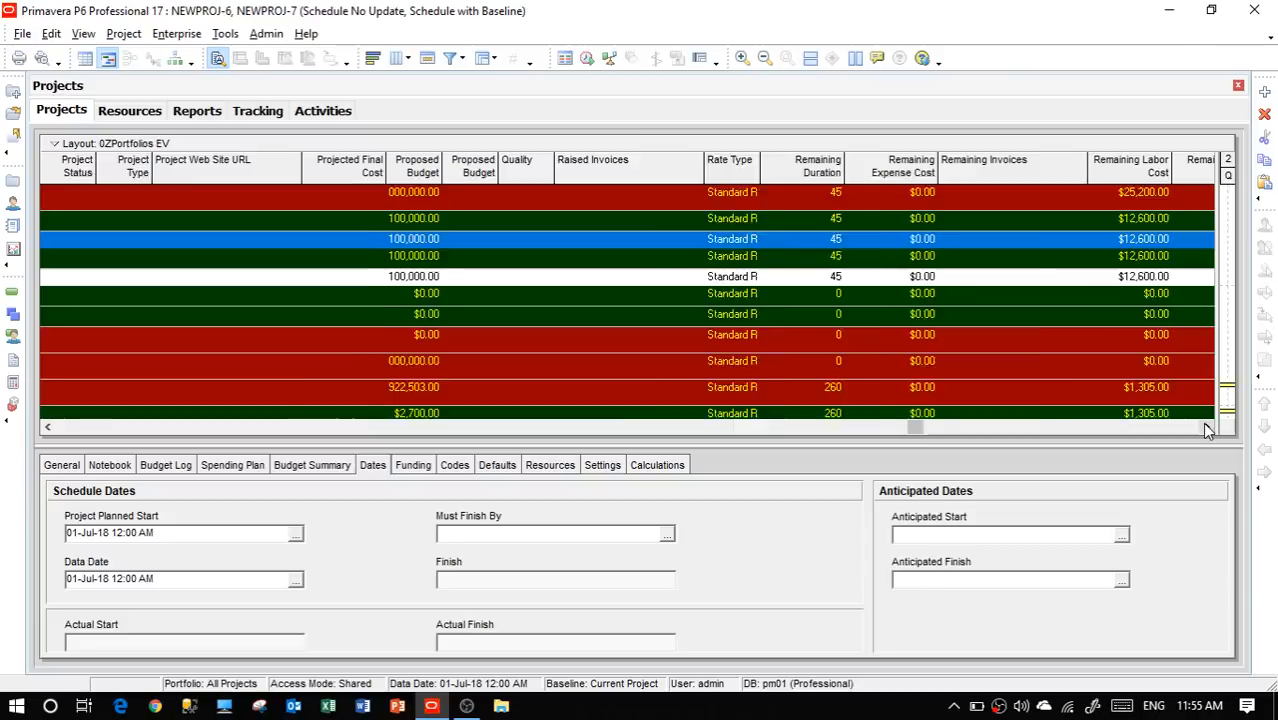
click(1206, 428)
click(1206, 428)
click(1206, 428)
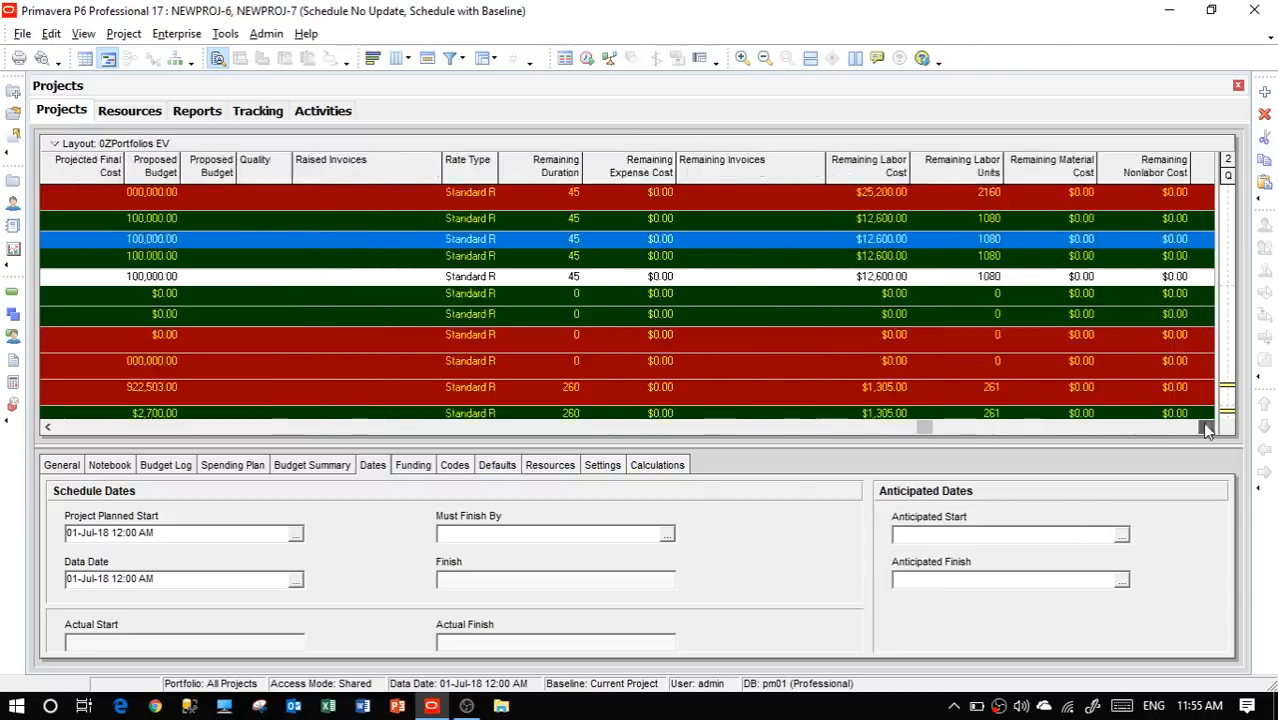
click(1206, 428)
click(1206, 428)
click(1206, 428)
click(1206, 428)
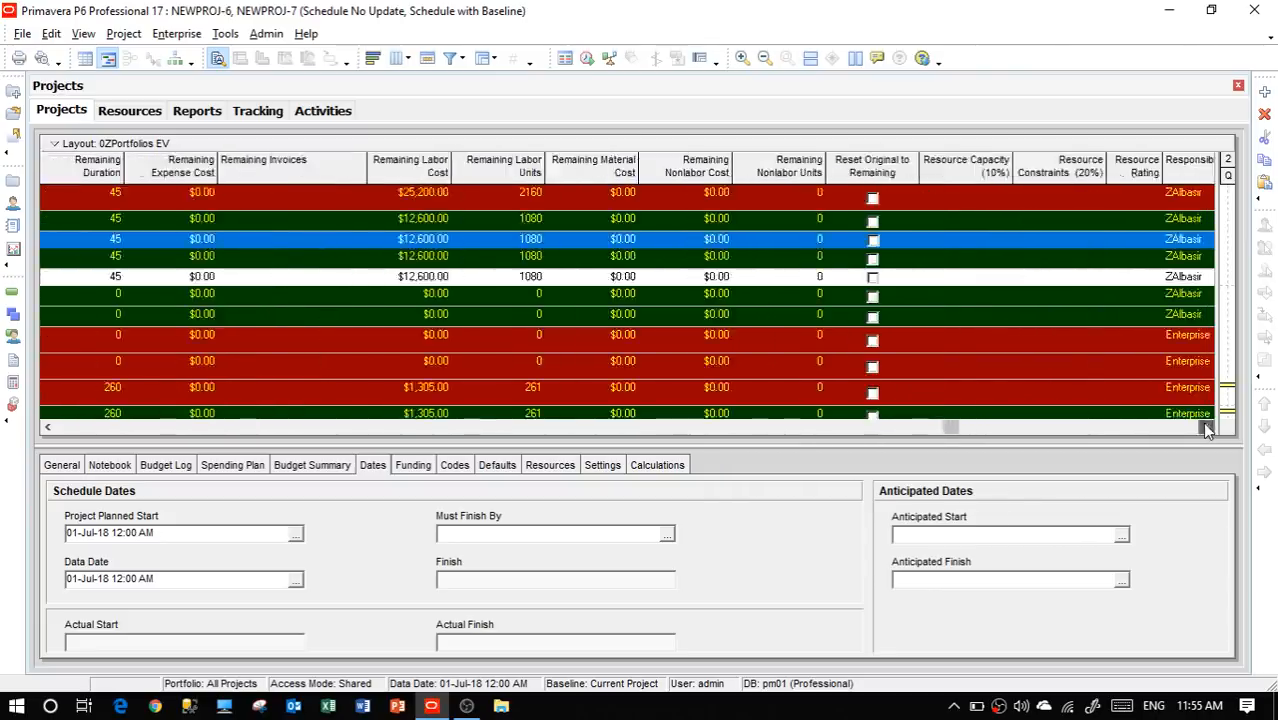
Review both projects' Responsible Manager, risk, Schedule % Complete and Schedule Finish columns
click(1206, 428)
click(1206, 428)
click(1206, 428)
click(1206, 428)
click(1206, 428)
click(1206, 428)
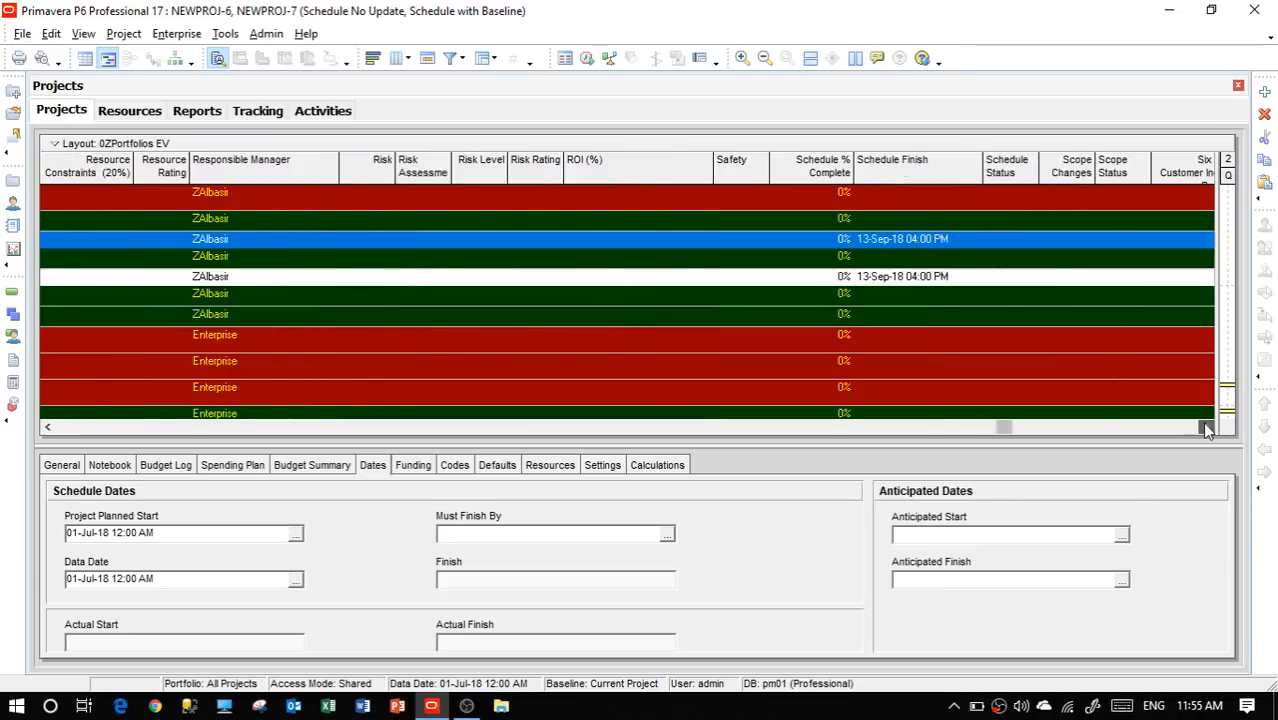
click(1206, 428)
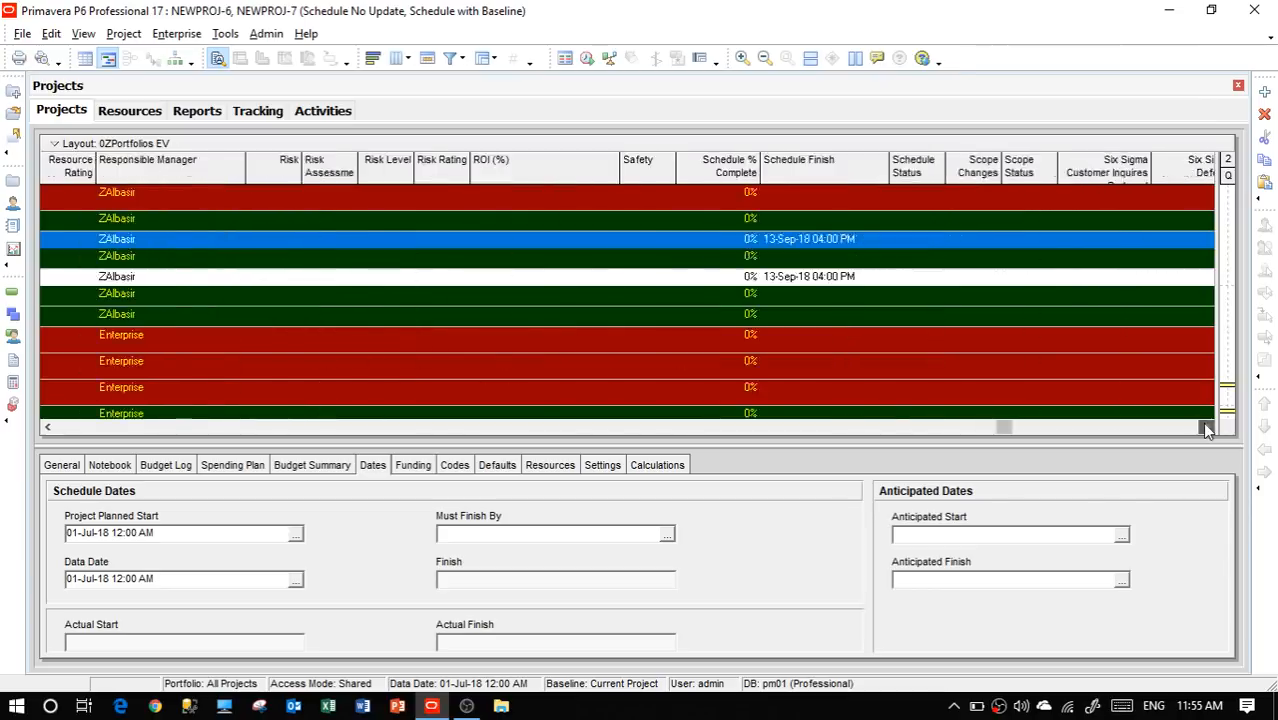
Check the Six Sigma, Source Project, Start and Strategic Priority columns for both projects
click(1206, 428)
click(1206, 428)
click(1206, 428)
click(1206, 428)
click(1206, 428)
click(1206, 428)
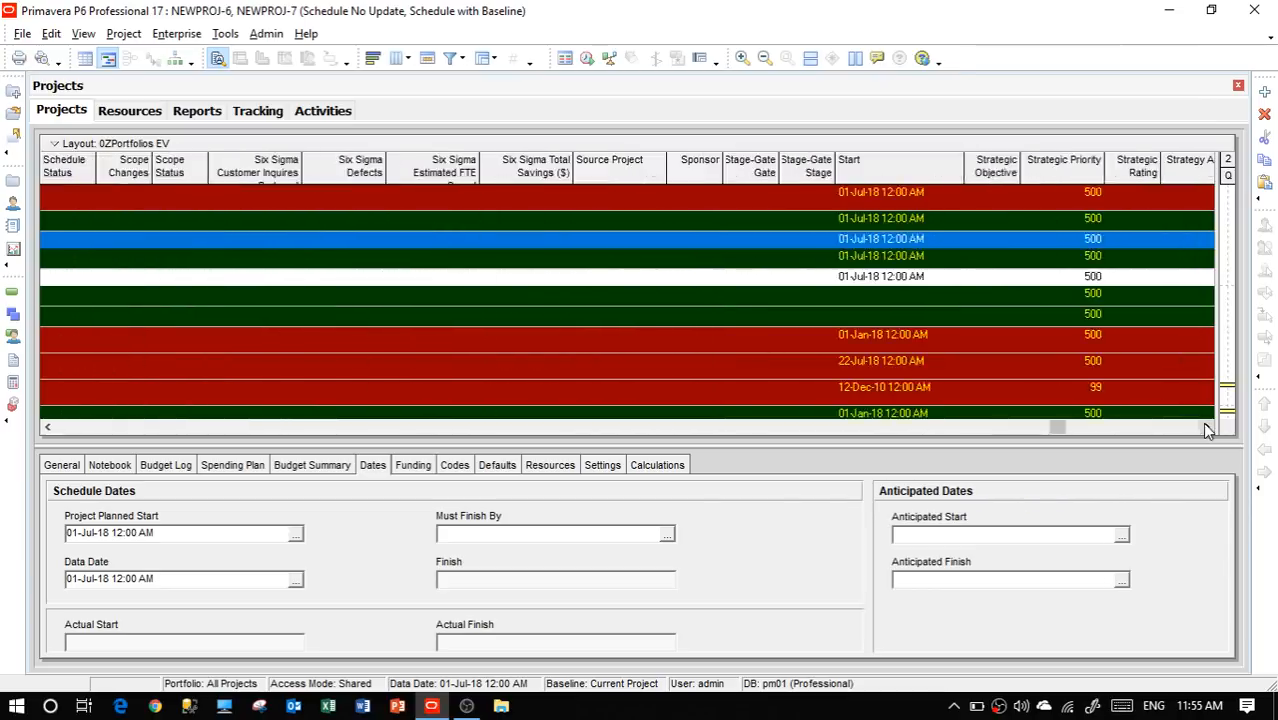
Compare Total Benefit Plan, Total Float, Total Funding, Total Spending Plan and Total Spending Plan Tally for both projects
click(1206, 428)
click(1206, 428)
click(1206, 428)
click(1206, 428)
click(1206, 428)
click(1206, 428)
click(1206, 428)
click(1206, 428)
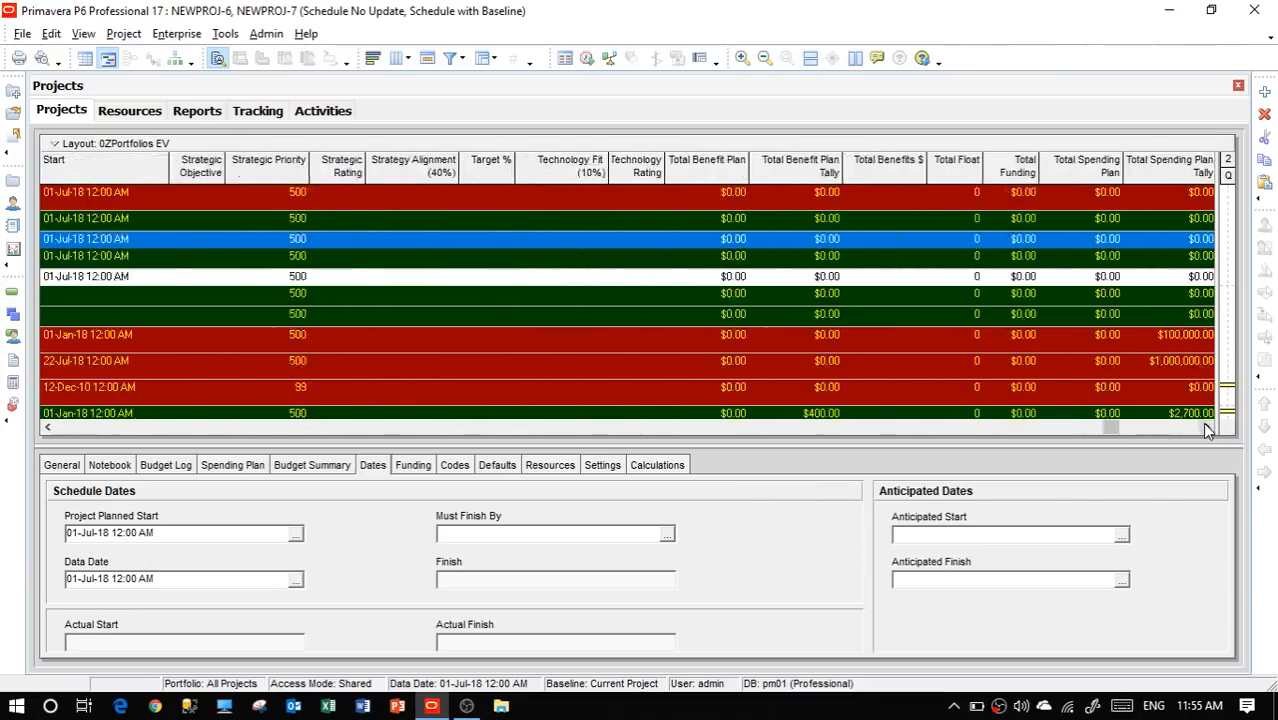
Compare both projects' Unallocated Budget, Undistributed Current Variance, Units % Complete and Variance - BL Project Duration columns
click(1206, 428)
click(1206, 428)
click(1206, 428)
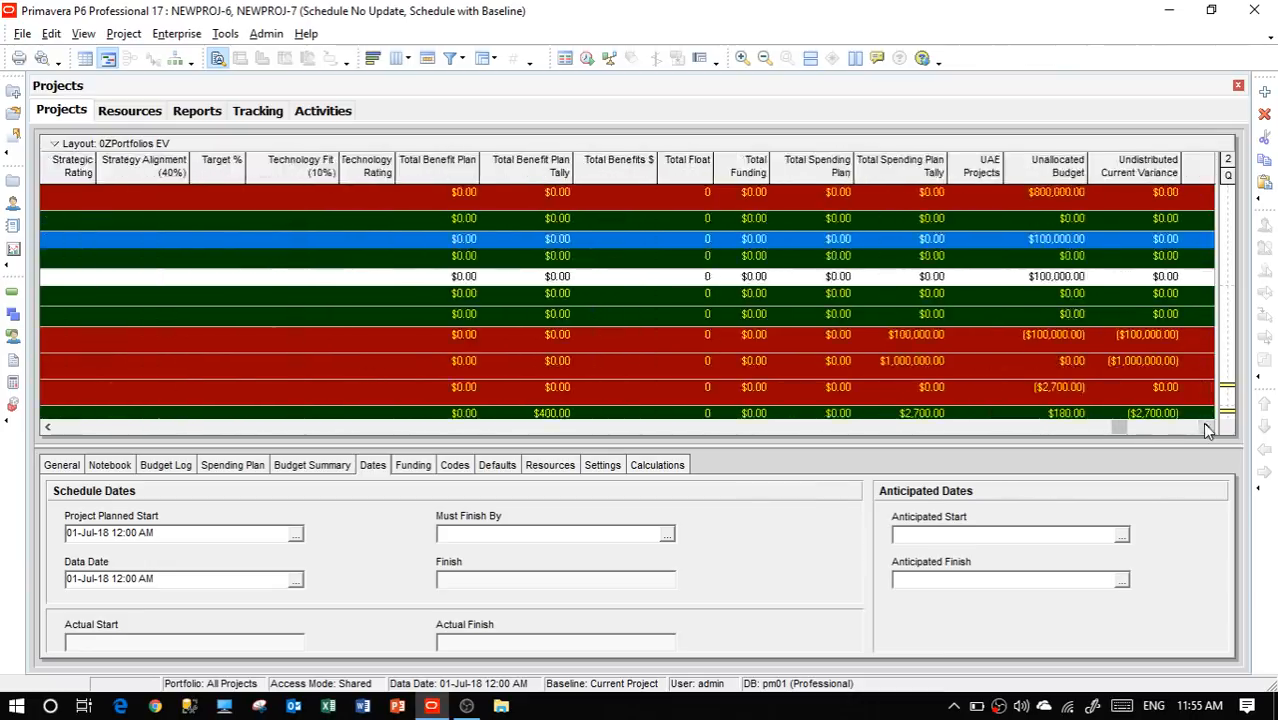
click(1206, 428)
click(1206, 428)
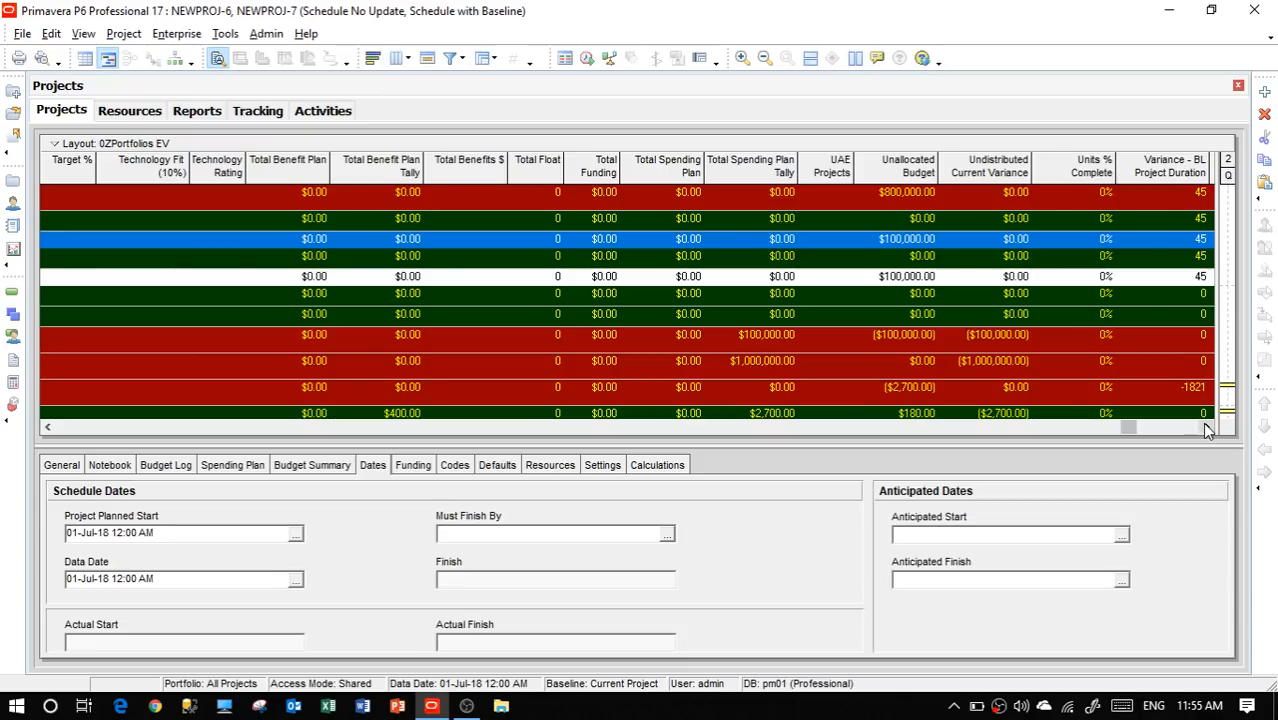
Examine the remaining columns of the 0ZPortfolios EV layout through Web Site Root Directory, then return to the Project Name column
click(1206, 428)
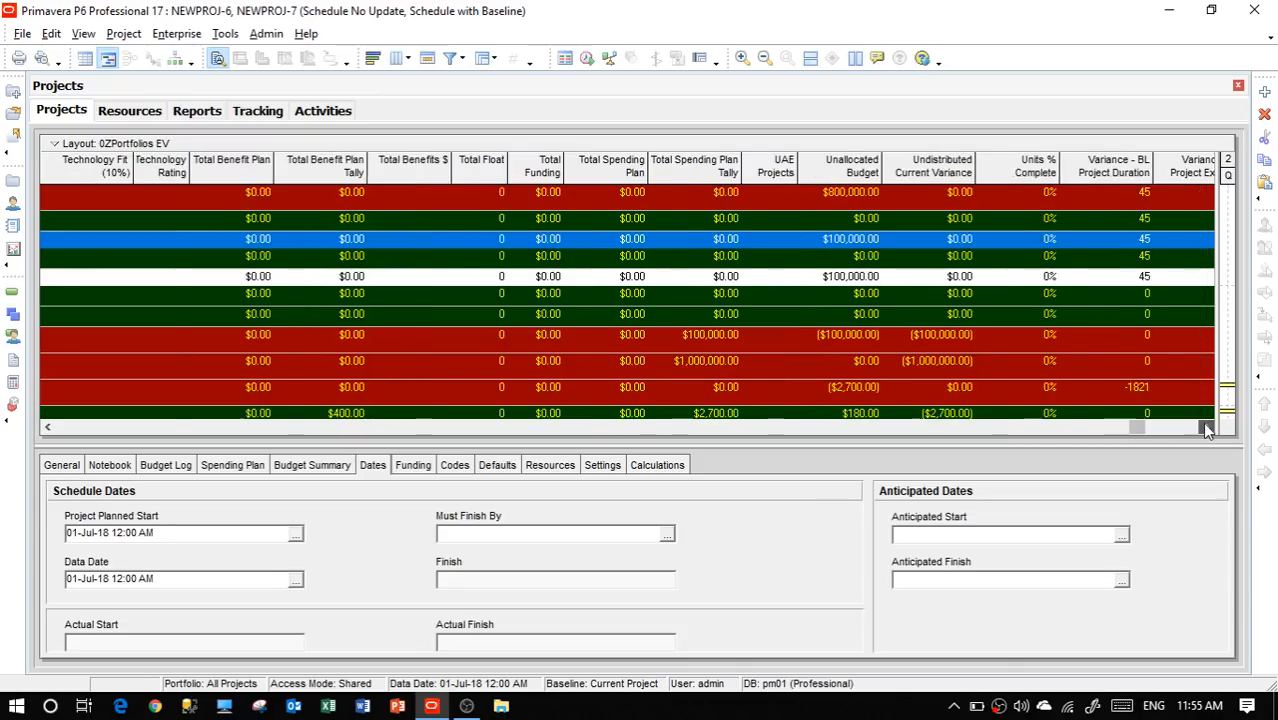
click(1206, 428)
click(1206, 428)
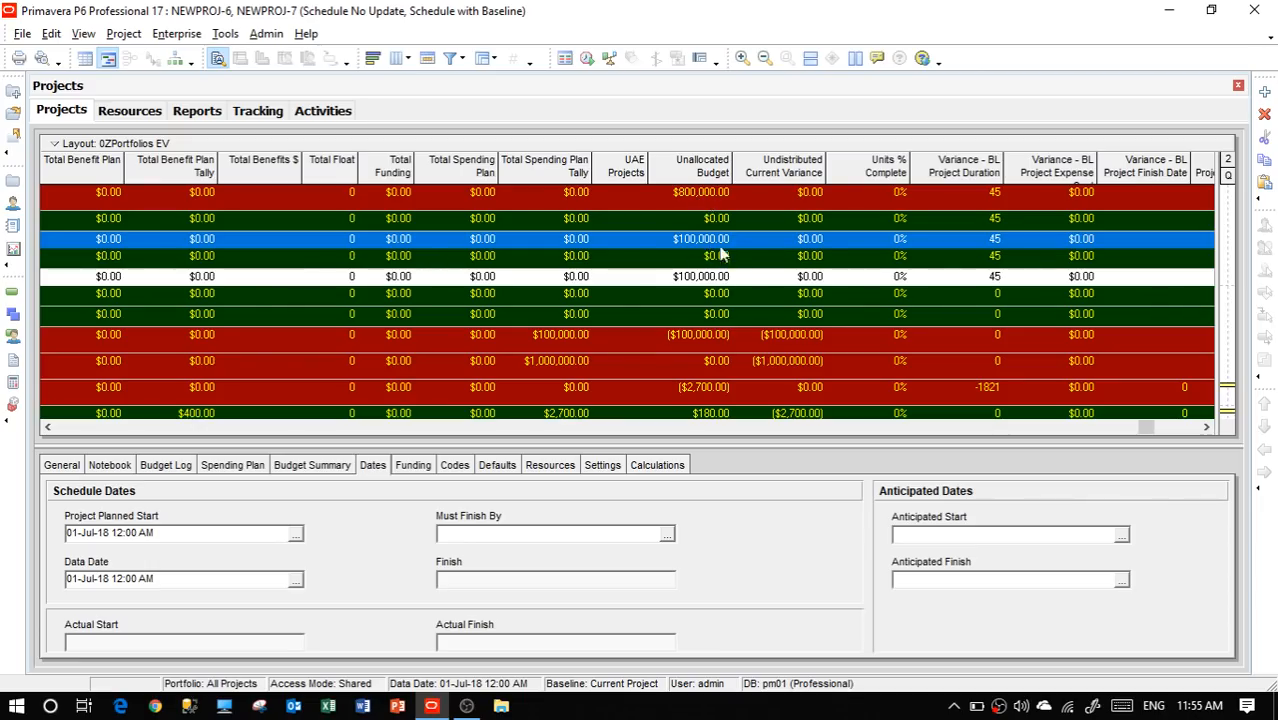
click(1205, 428)
click(1205, 428)
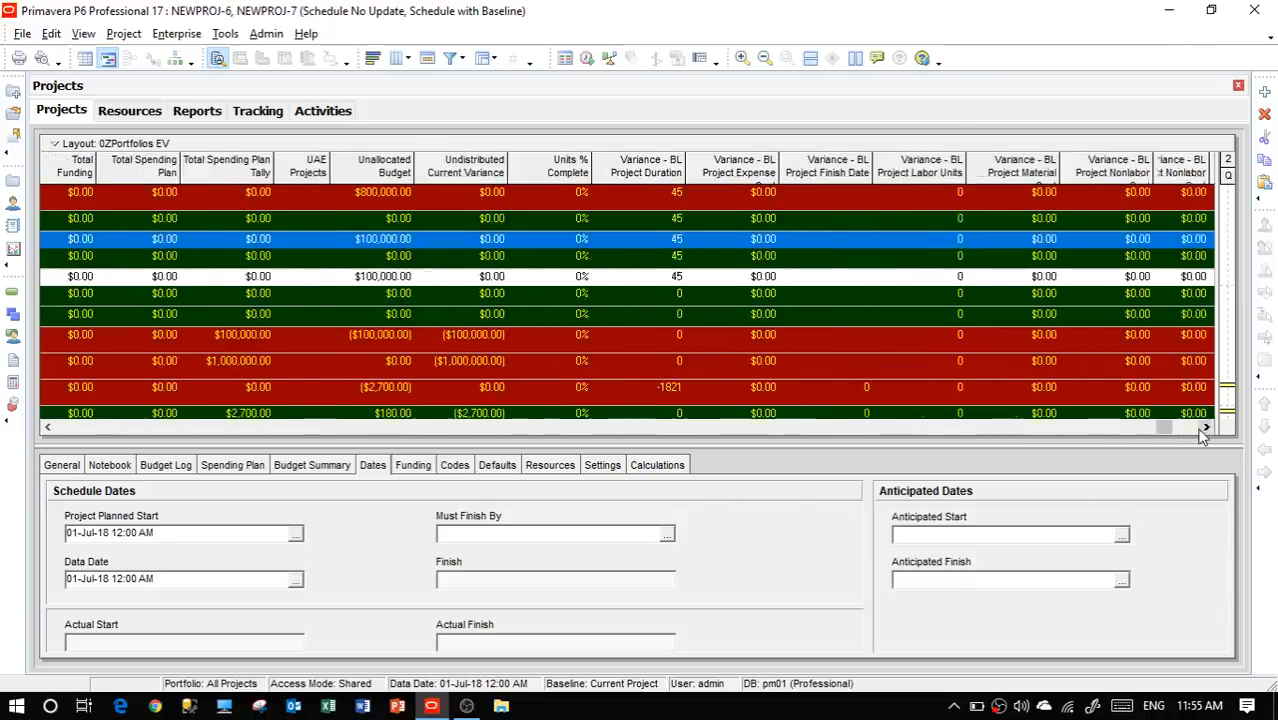
click(1205, 428)
click(1205, 428)
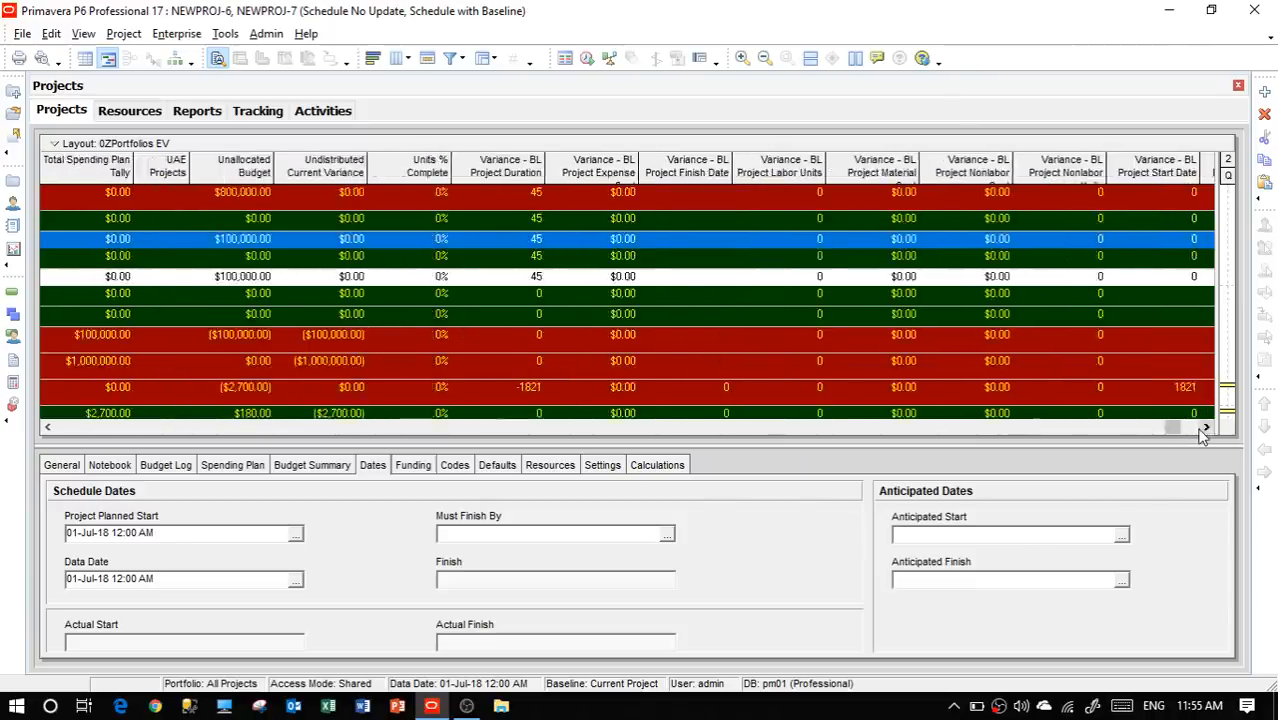
click(1205, 428)
click(1205, 428)
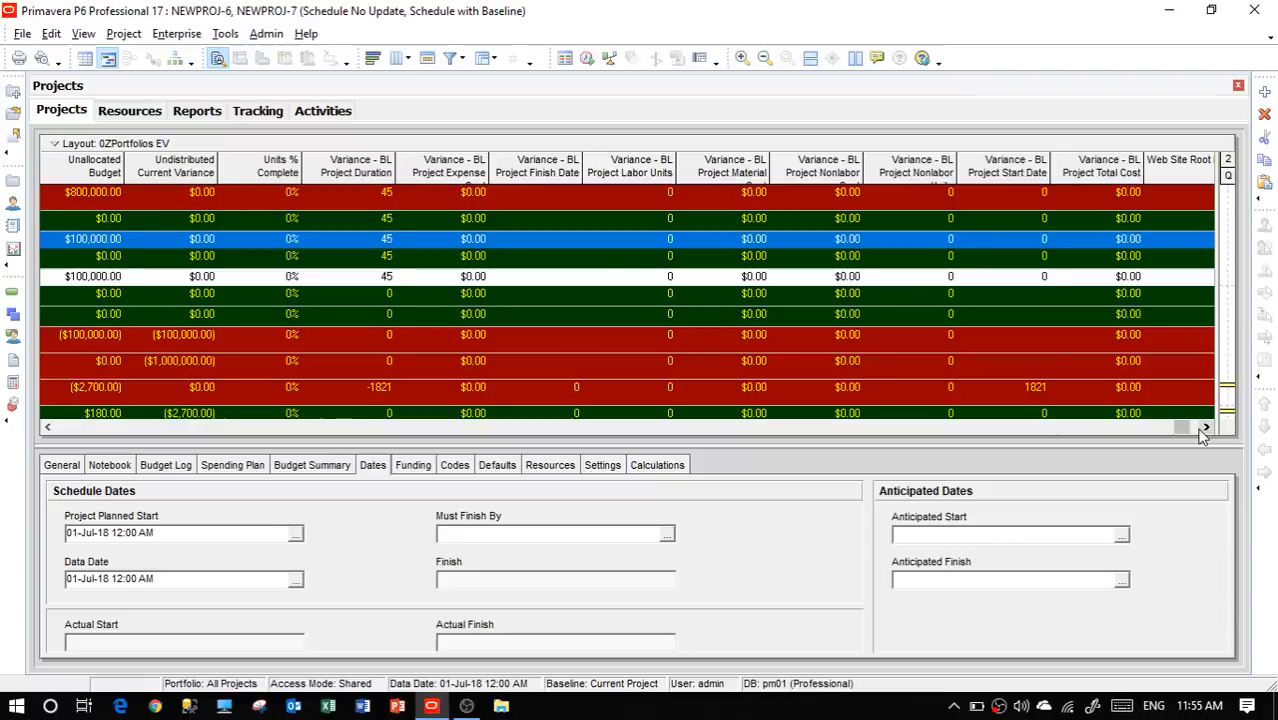
click(1205, 428)
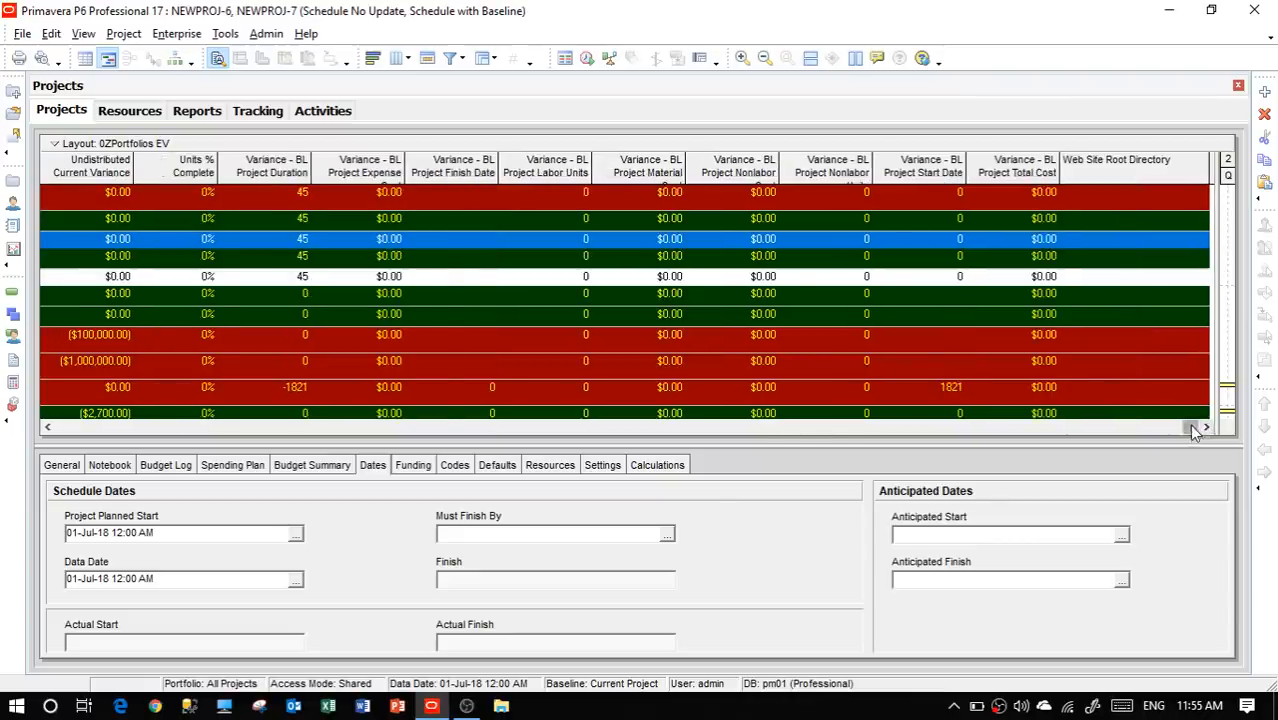
drag(1195, 428, 25, 450)
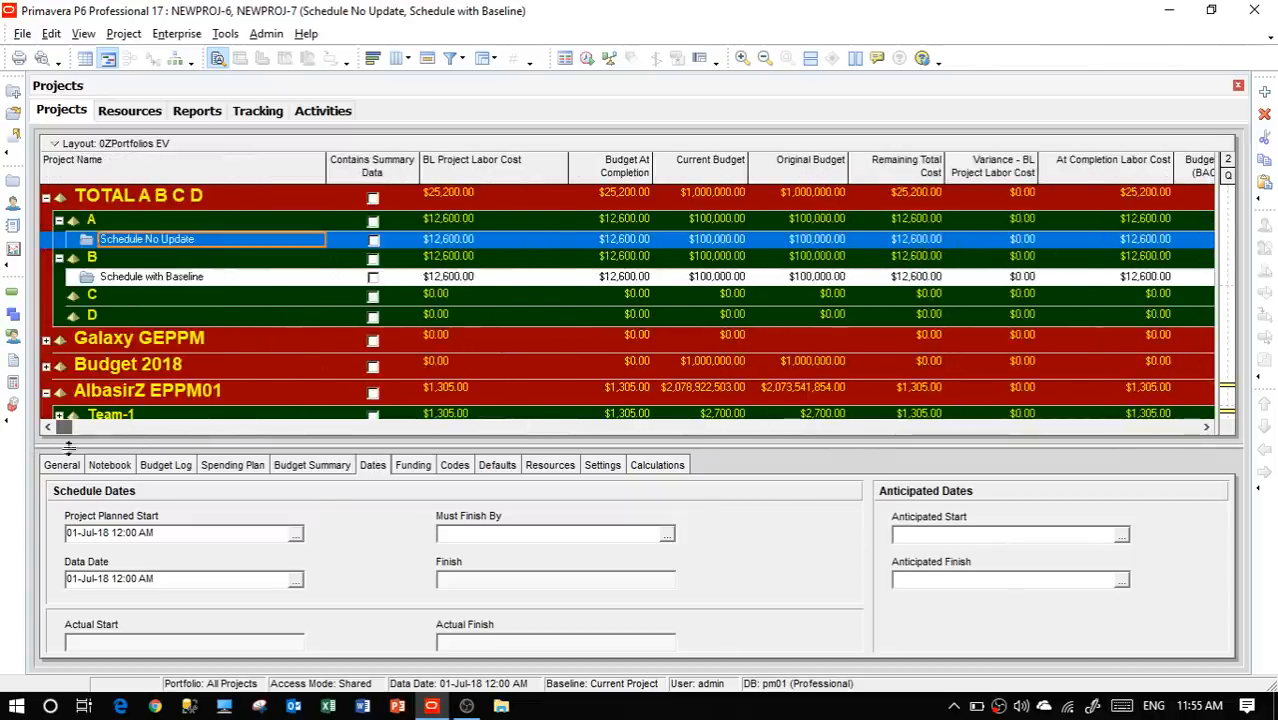
Close all the open projects
click(291, 280)
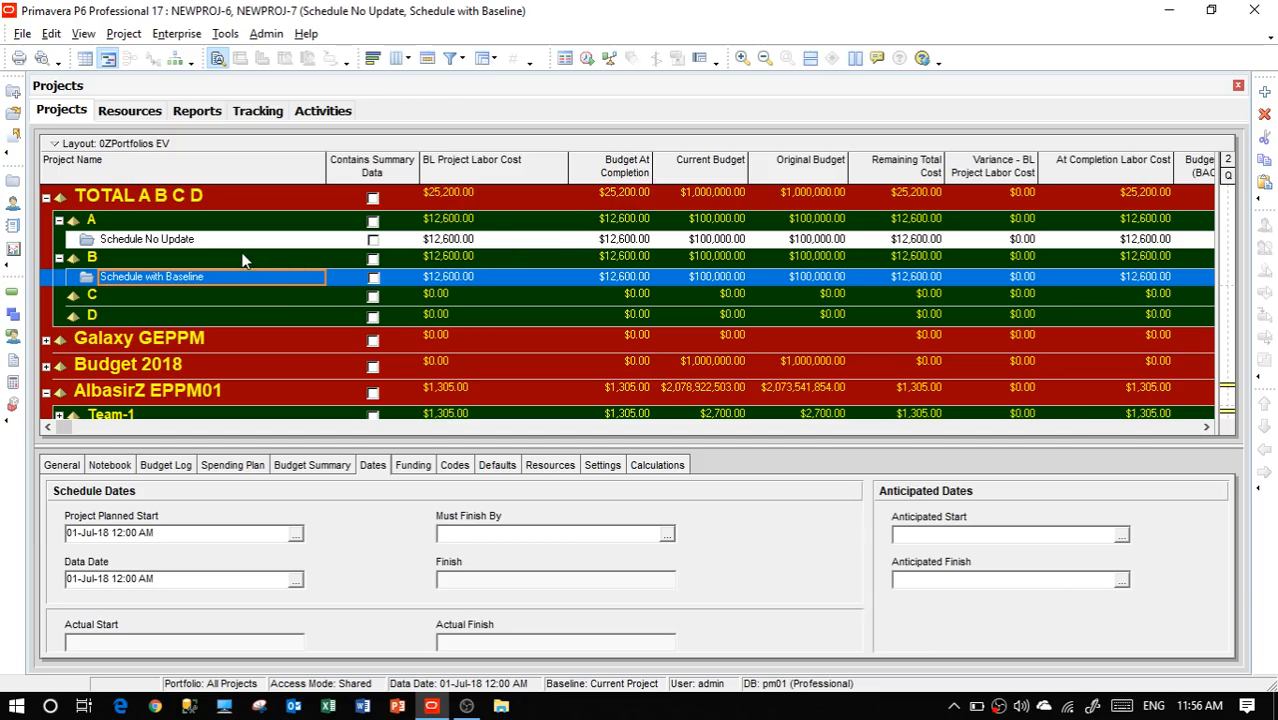
key(ctrl+w)
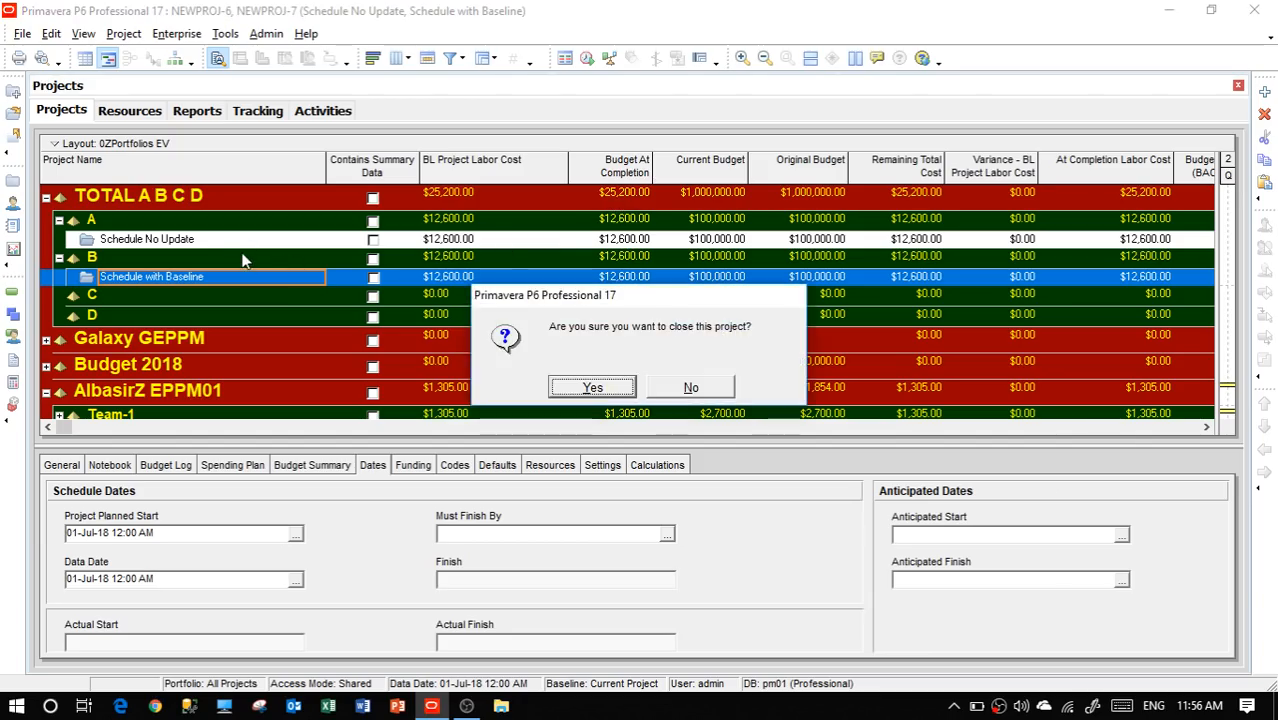
click(584, 387)
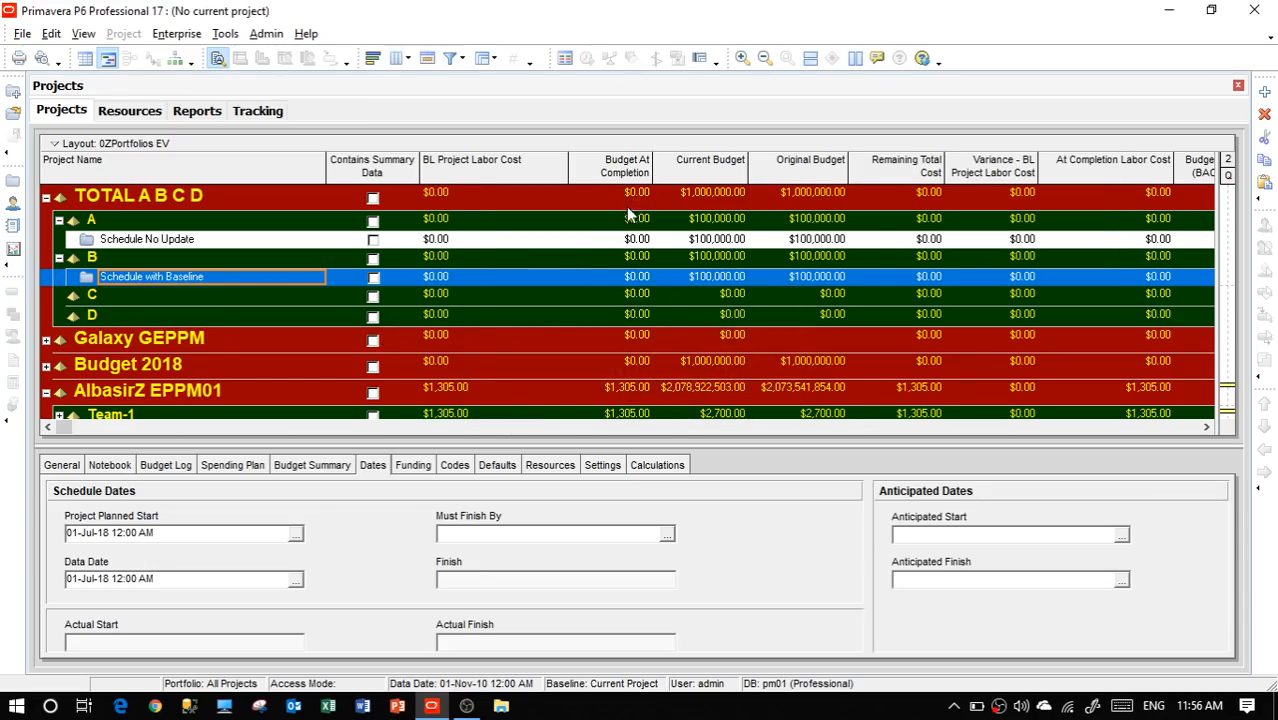
Open only the Schedule No Update project under A and return to the projects list
right_click(202, 239)
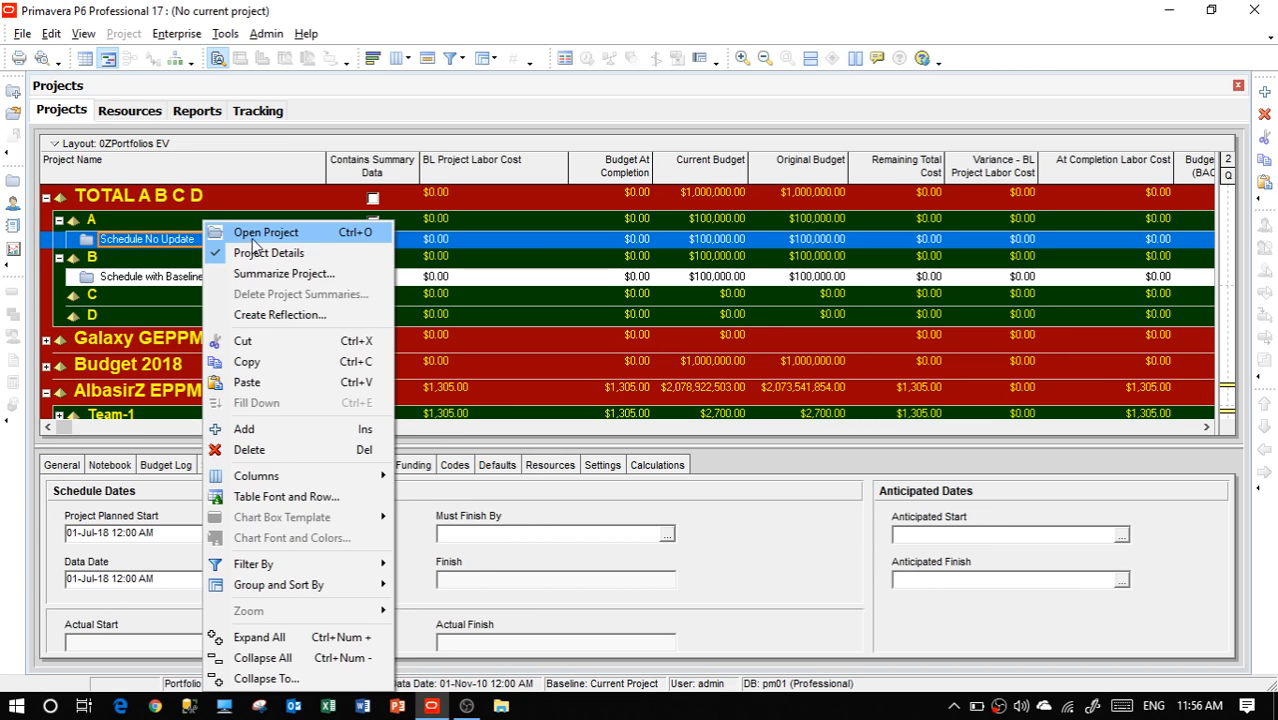
click(250, 231)
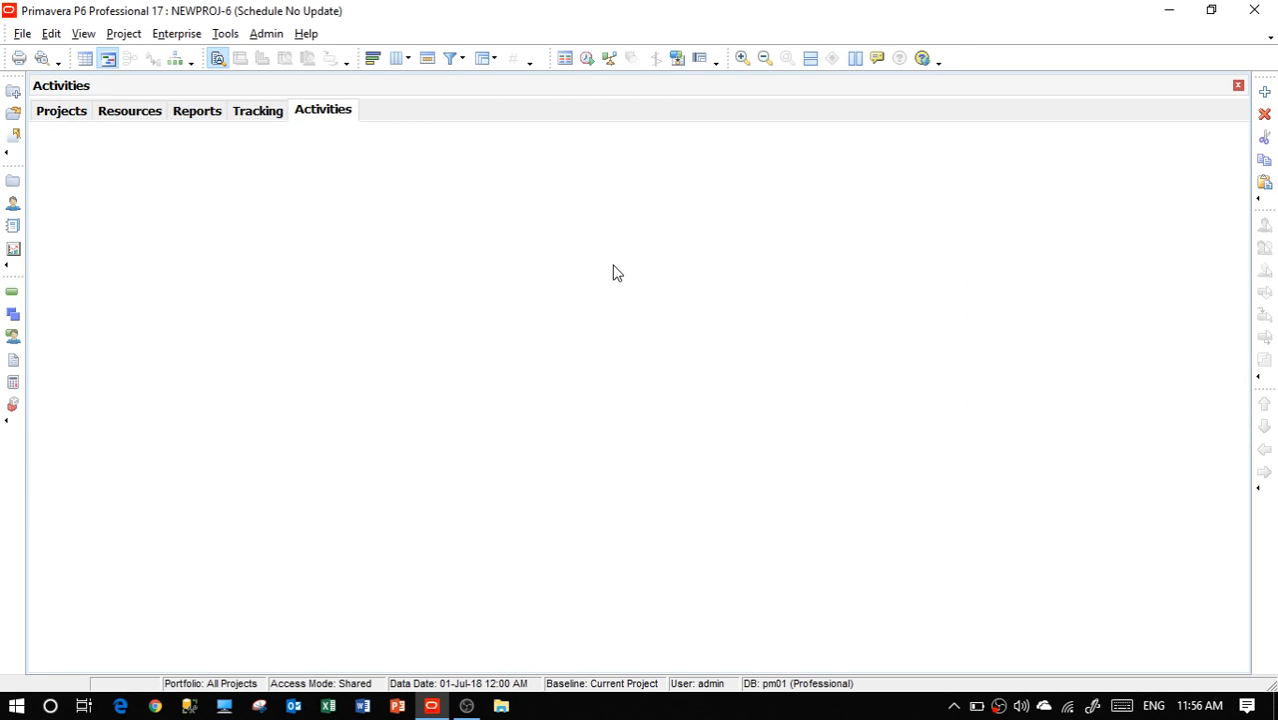
click(58, 111)
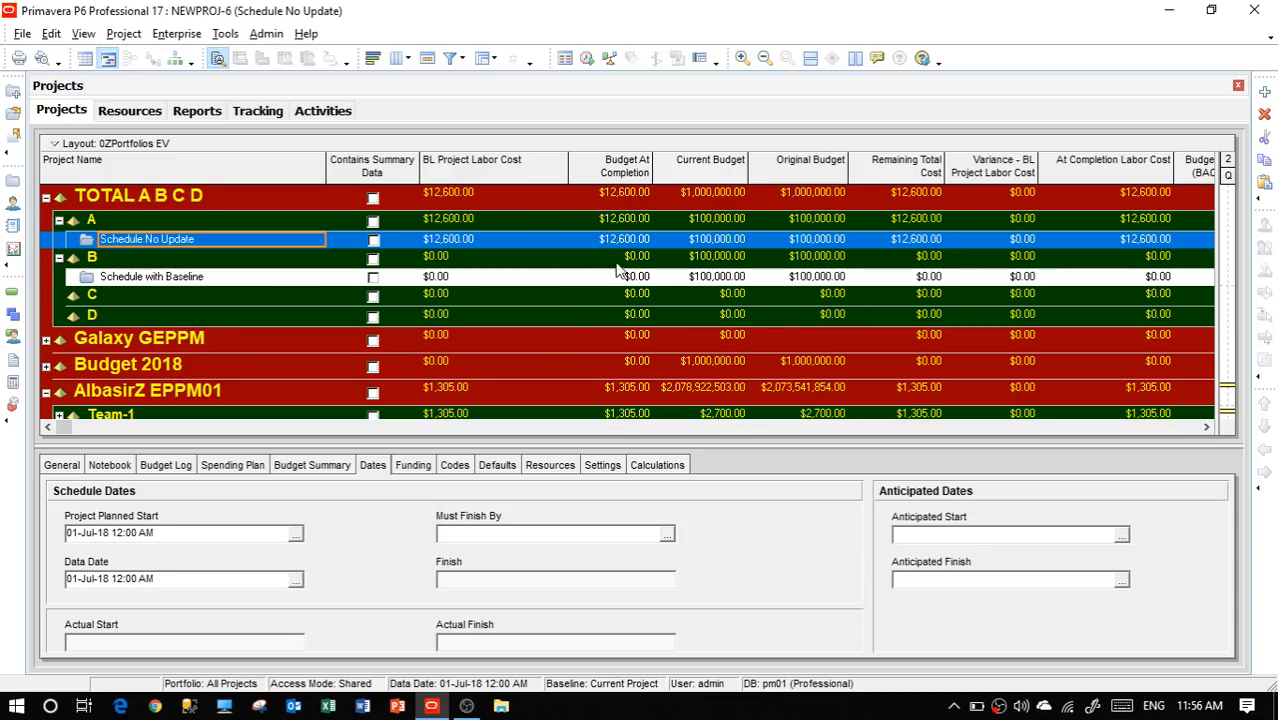
Copy the Schedule with Baseline project from B into C, accepting the default project, WBS and activity copy options
click(212, 280)
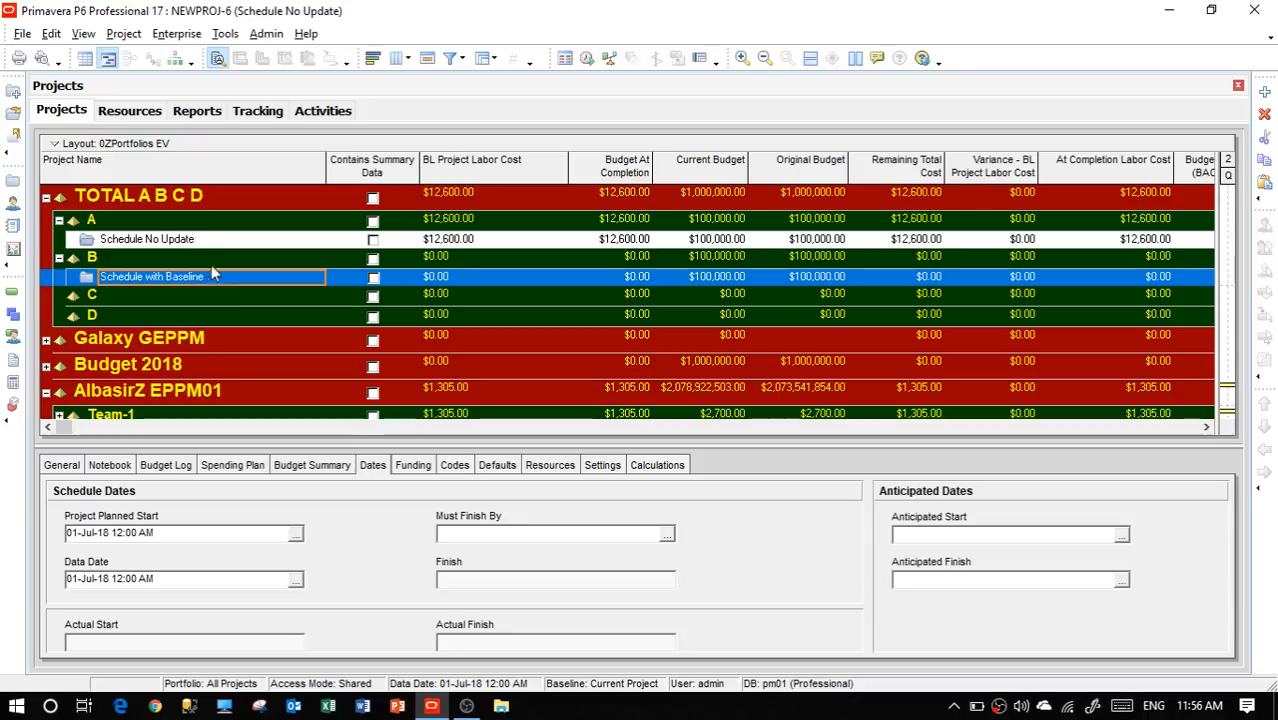
click(209, 242)
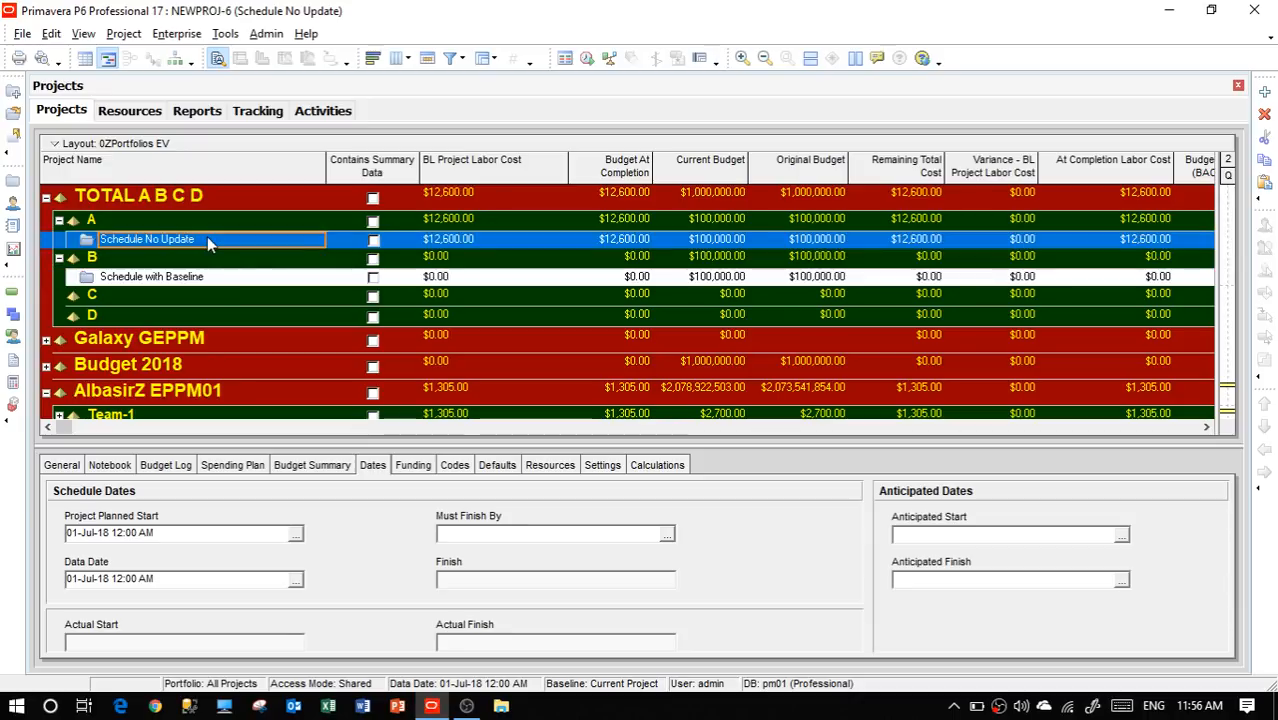
click(212, 261)
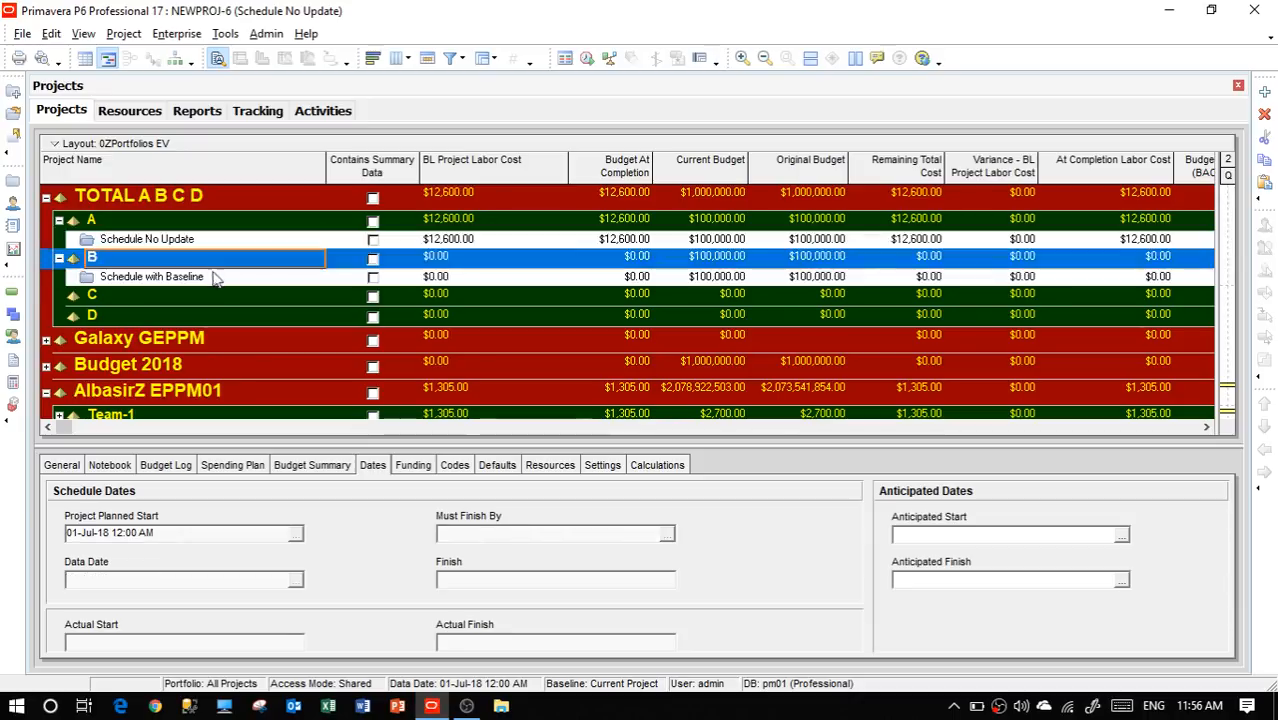
click(213, 278)
right_click(213, 279)
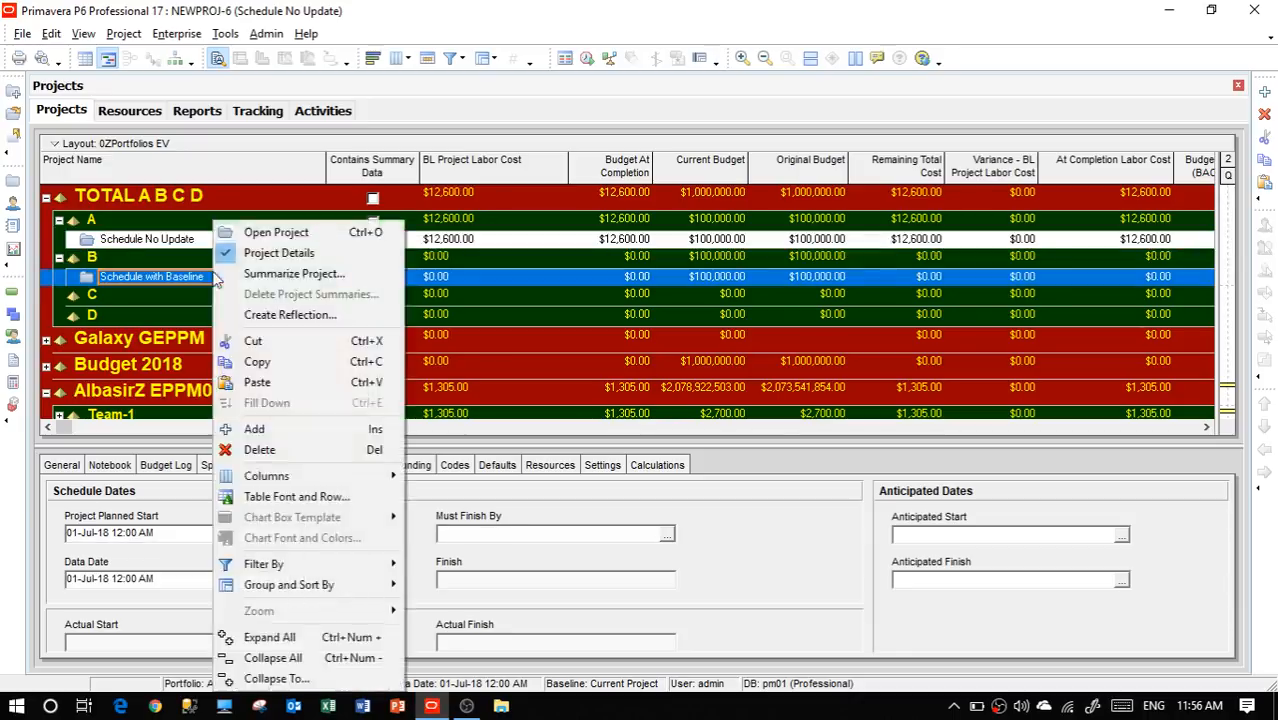
click(257, 363)
click(164, 293)
right_click(164, 293)
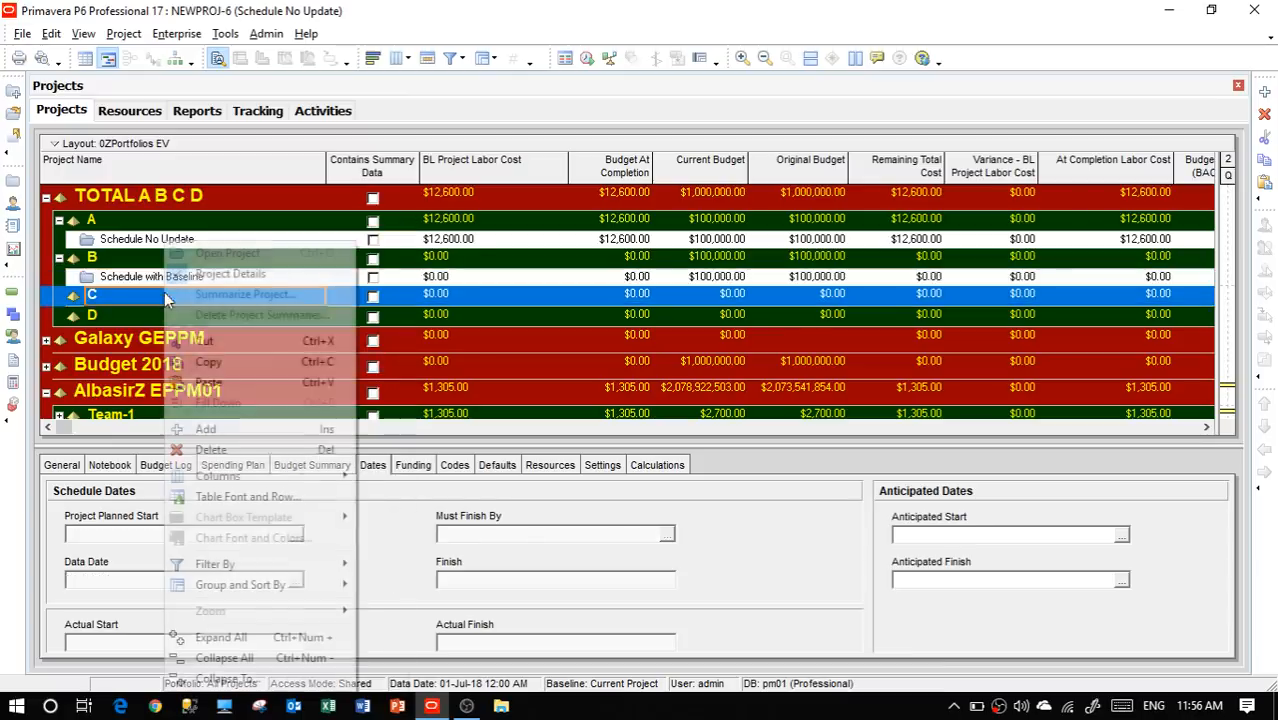
click(222, 382)
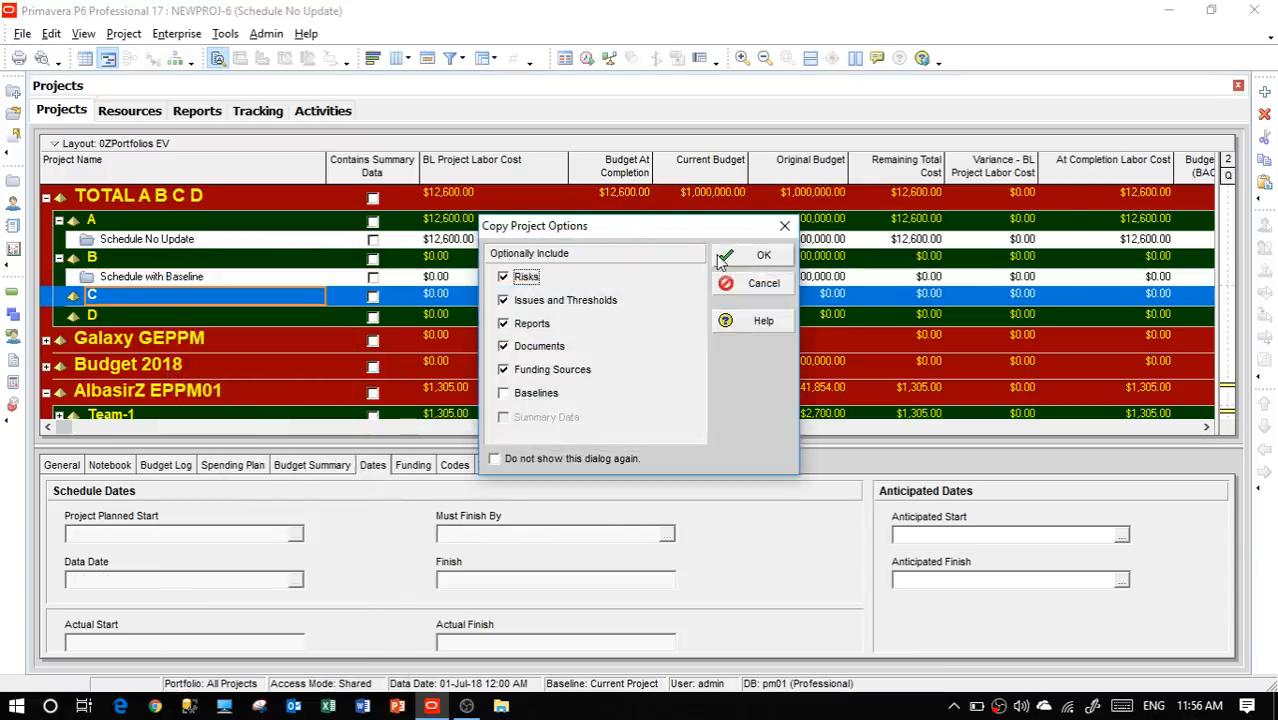
click(718, 262)
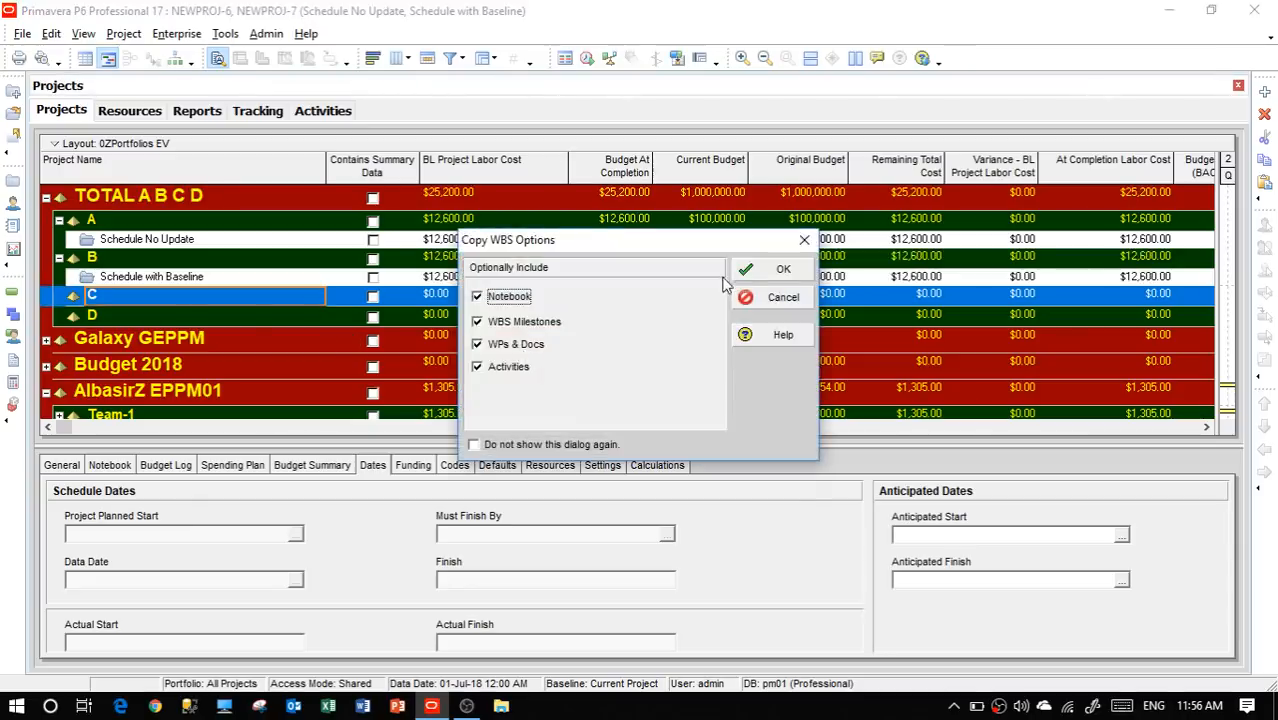
click(747, 269)
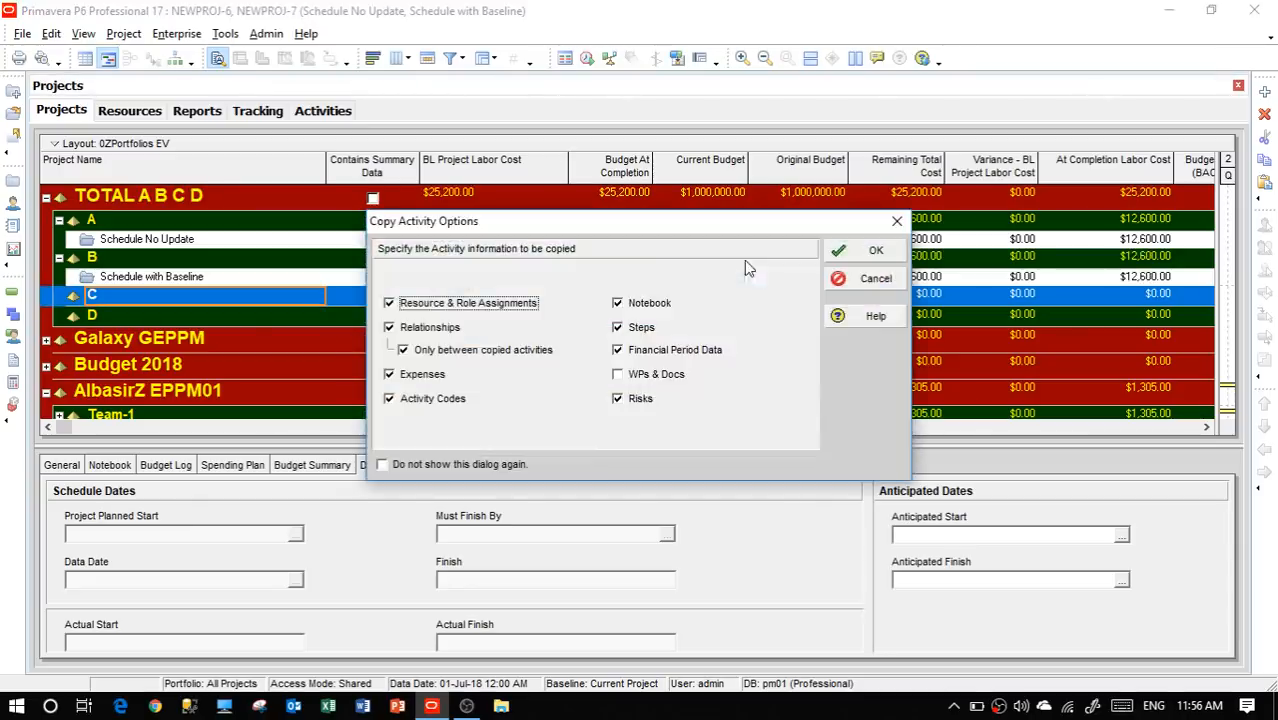
click(845, 250)
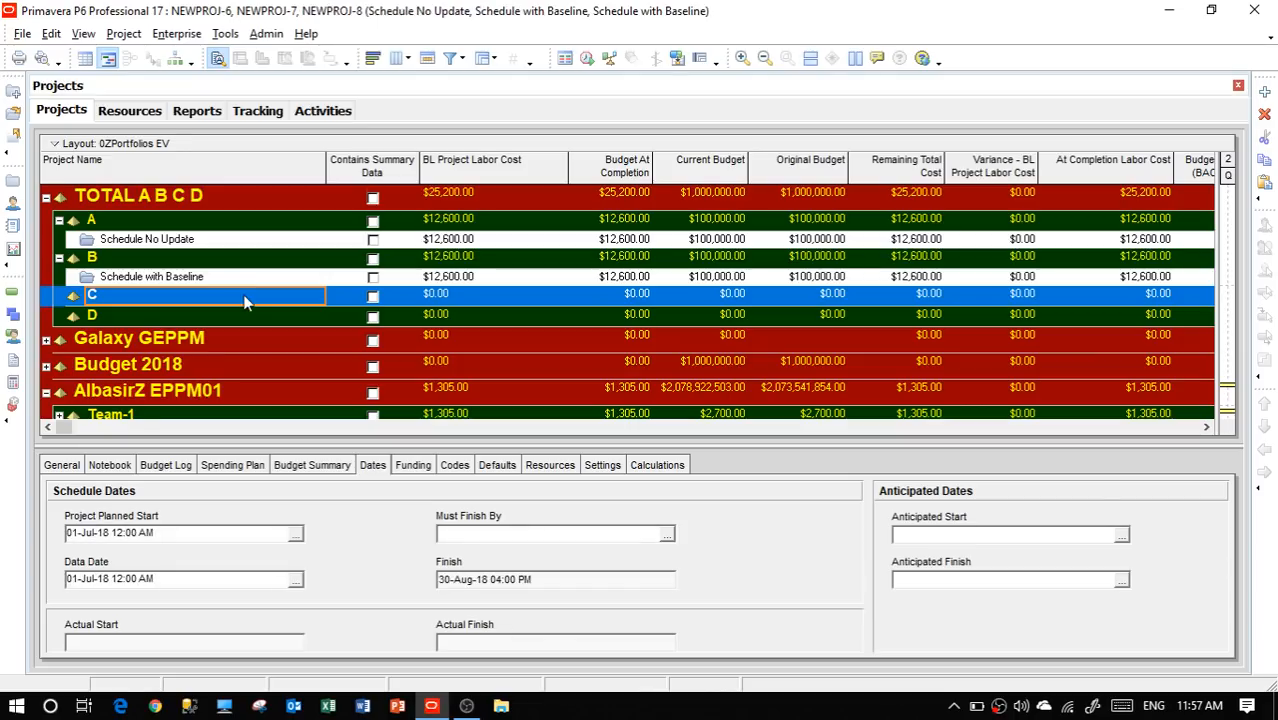
Rename the copied project under C as "Schedule with Baseline with update" and close all open projects
key(F2)
key(End)
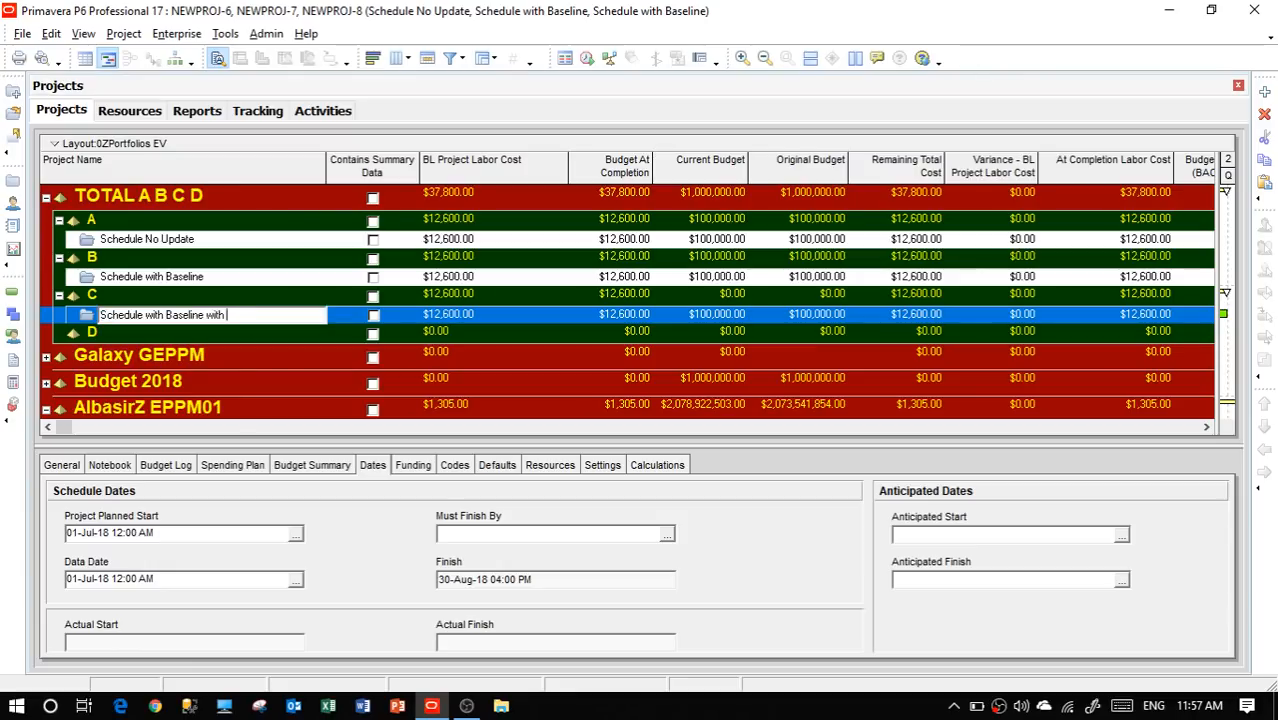
key(Return)
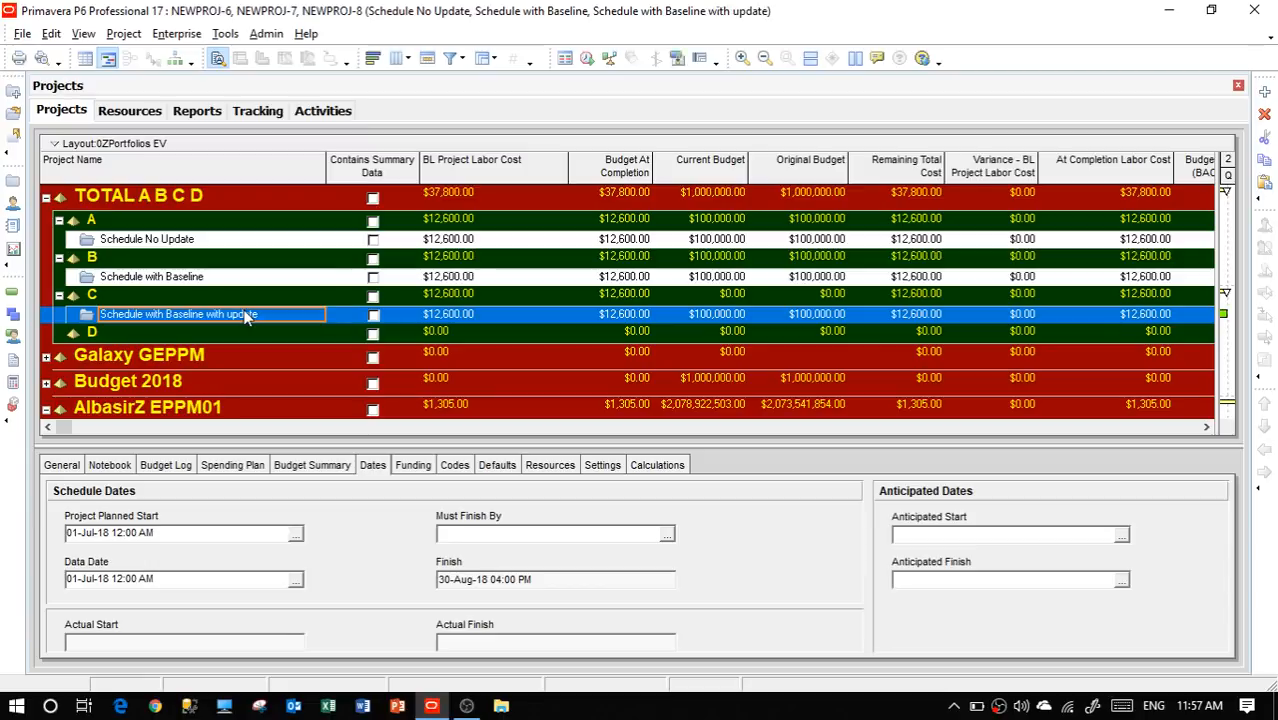
key(ctrl+w)
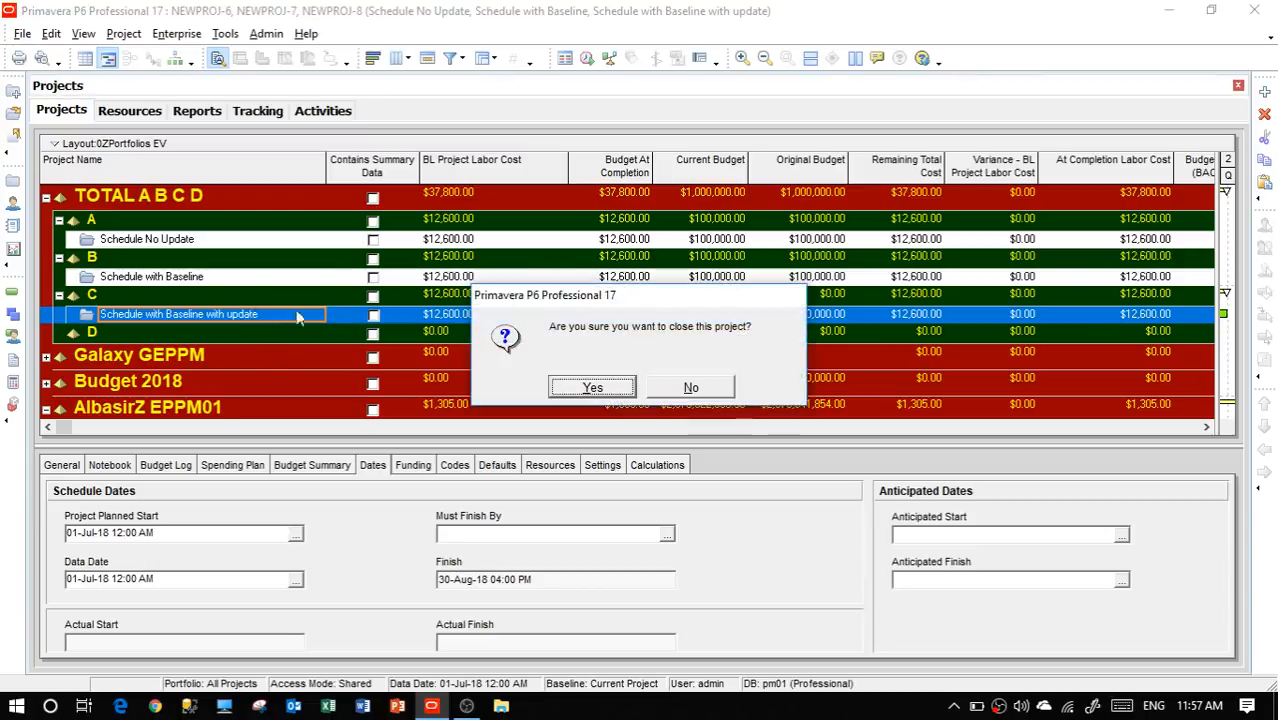
click(591, 388)
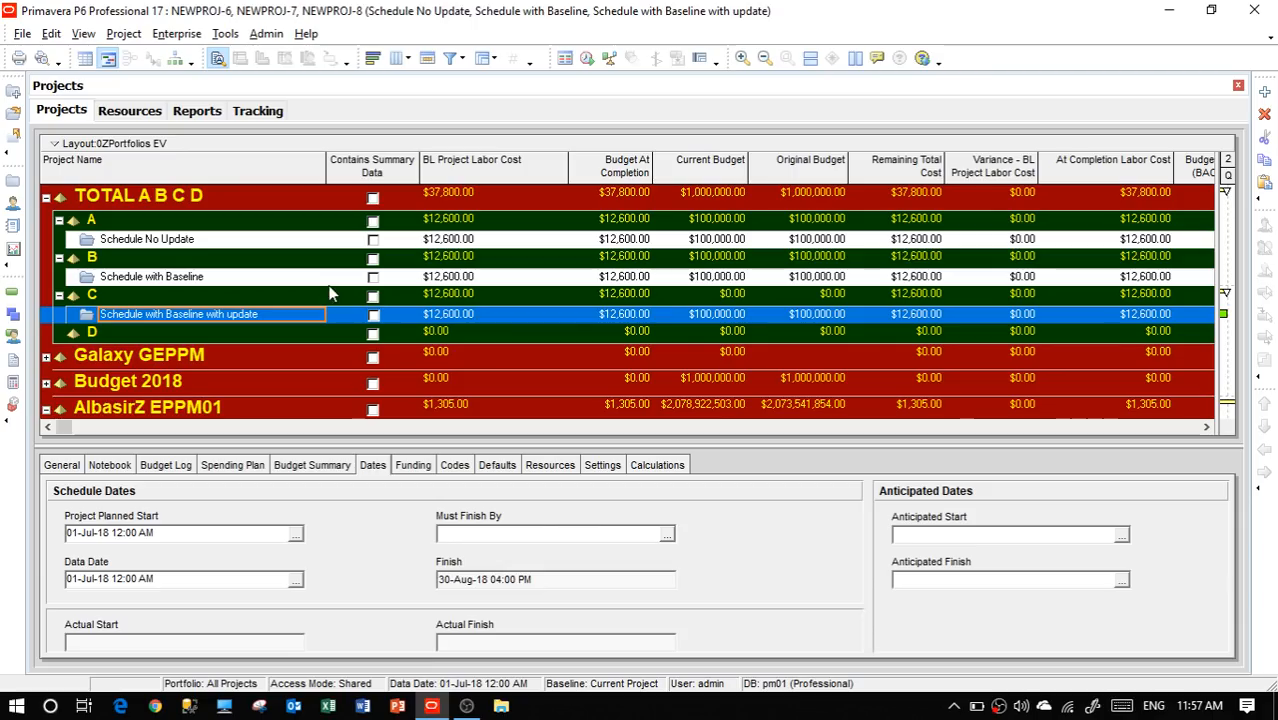
Open the Schedule with Baseline with update project and show the status details of activity A1000
right_click(280, 319)
click(312, 236)
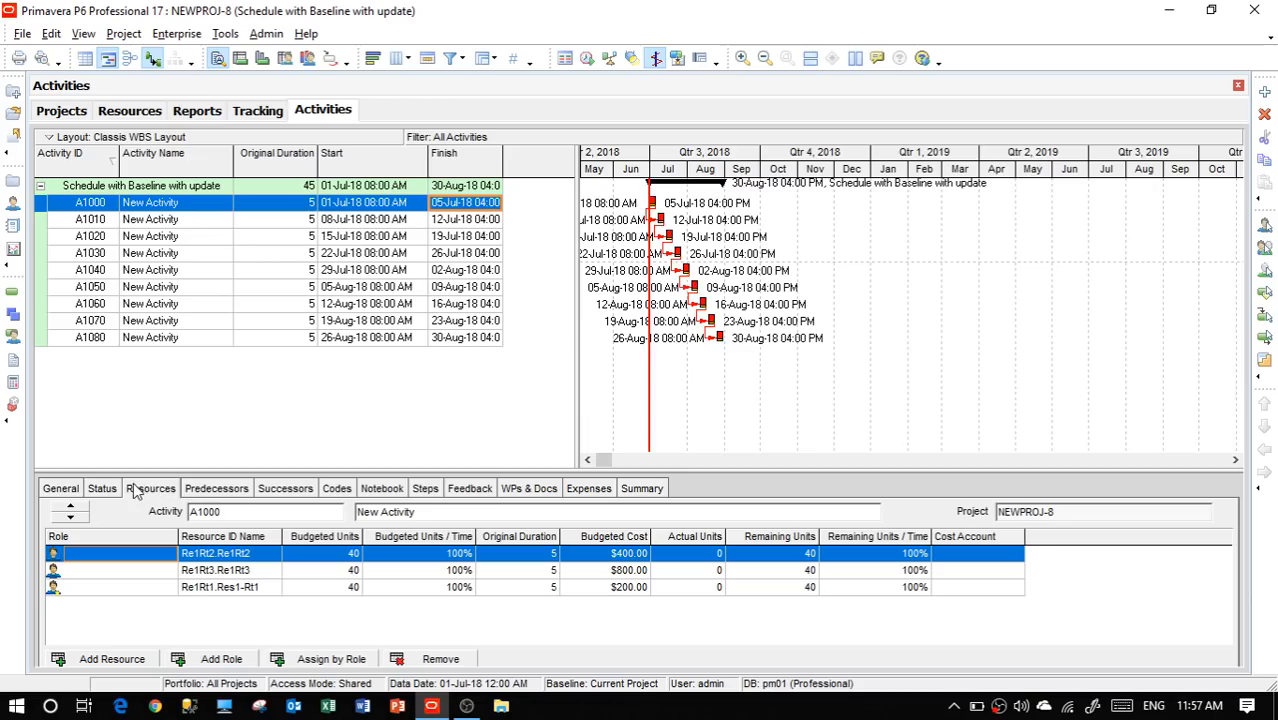
click(101, 489)
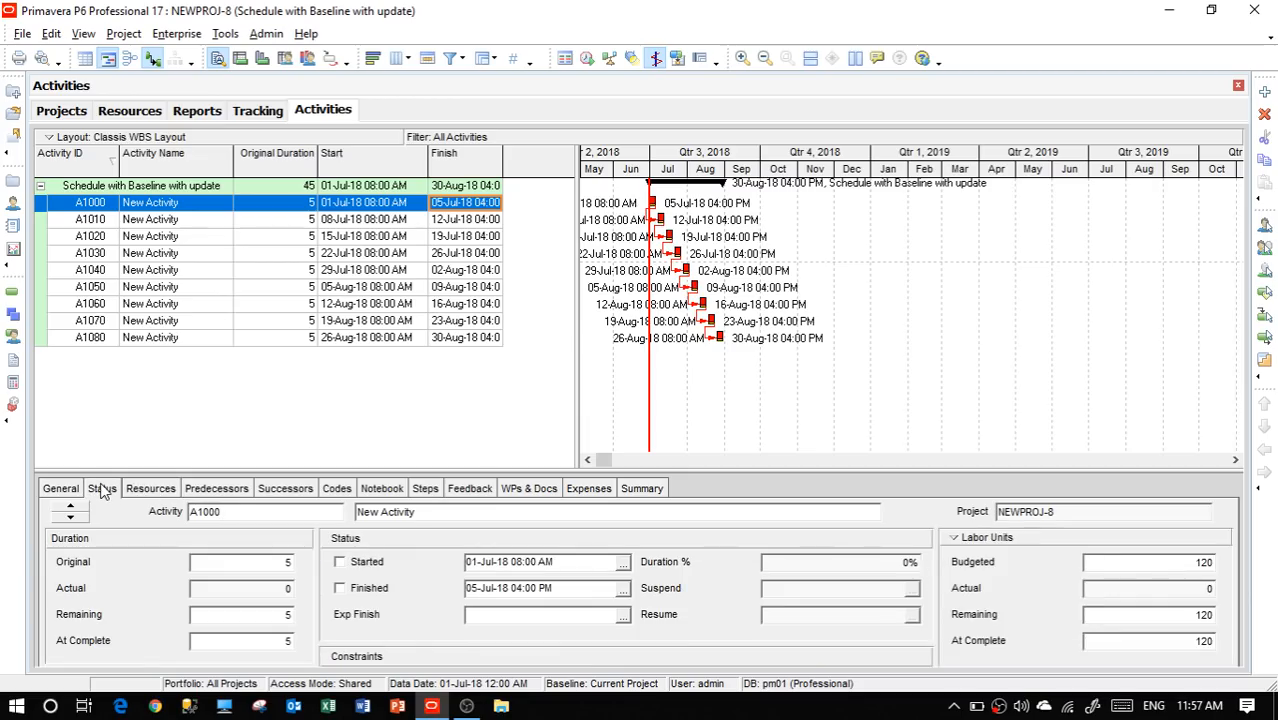
click(367, 566)
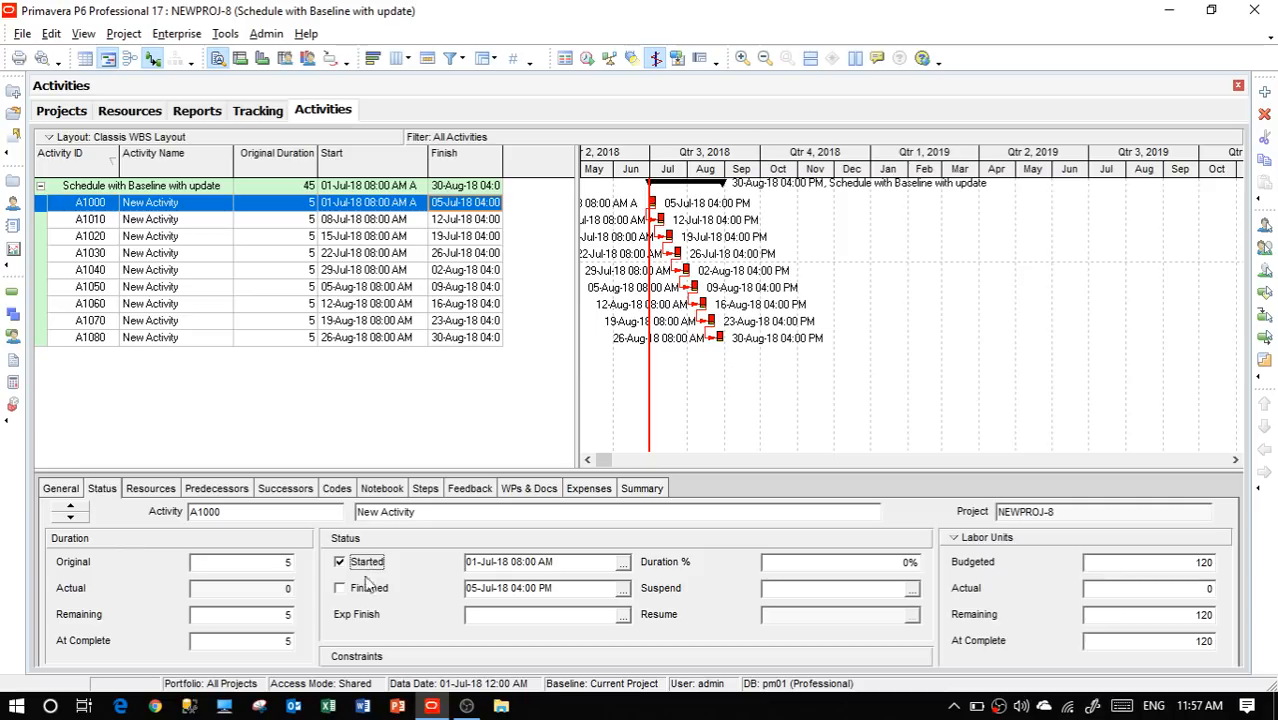
click(367, 566)
click(587, 391)
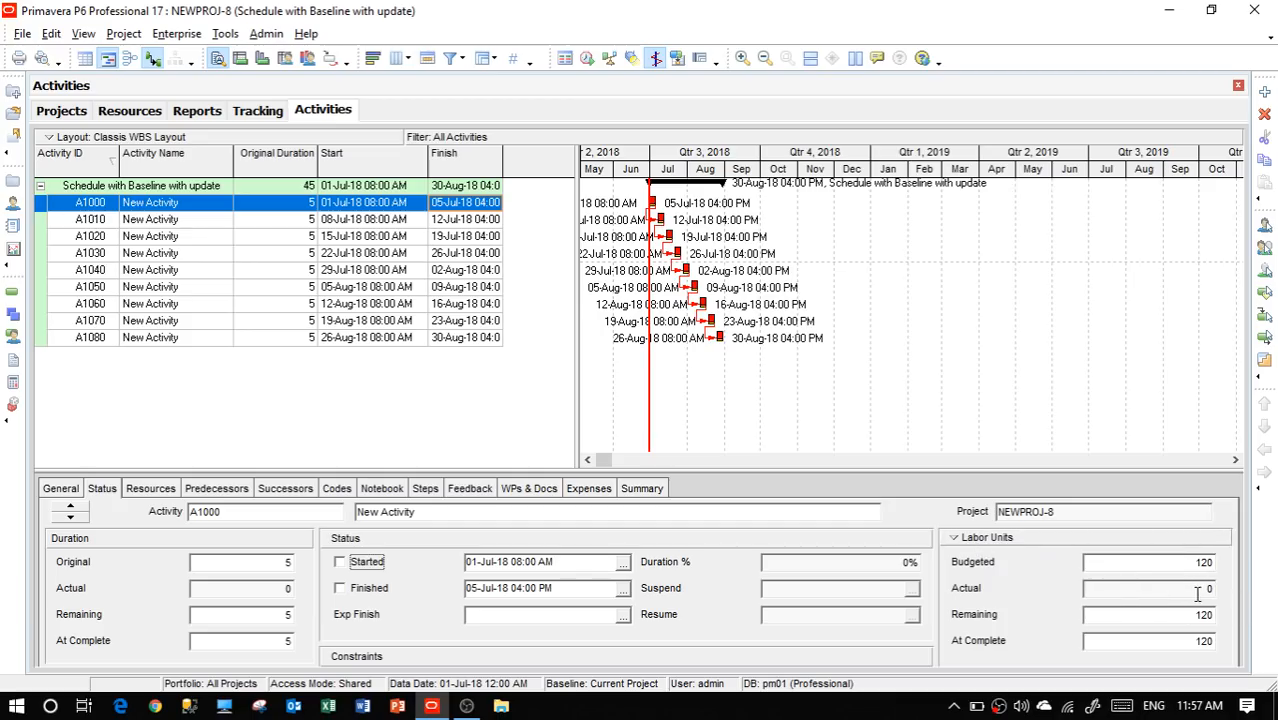
View the Labor Cost figures in activity A1000's status details, then return to Labor Units
click(995, 537)
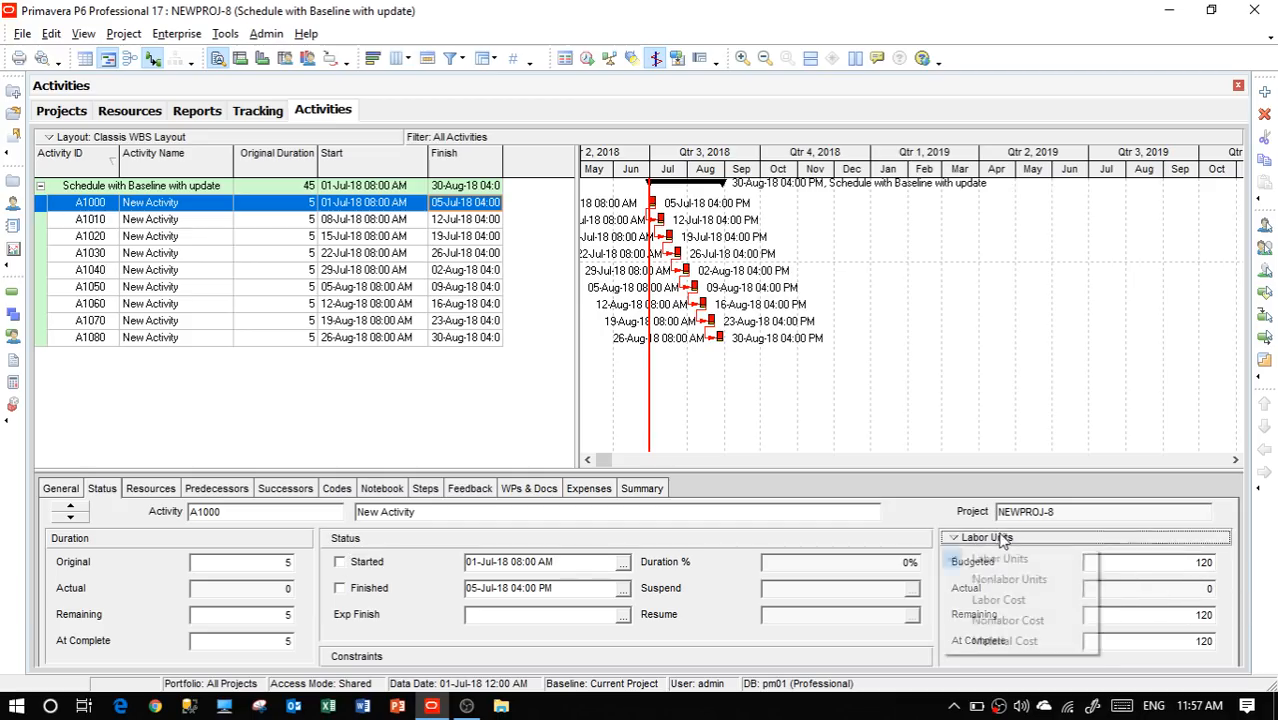
click(996, 600)
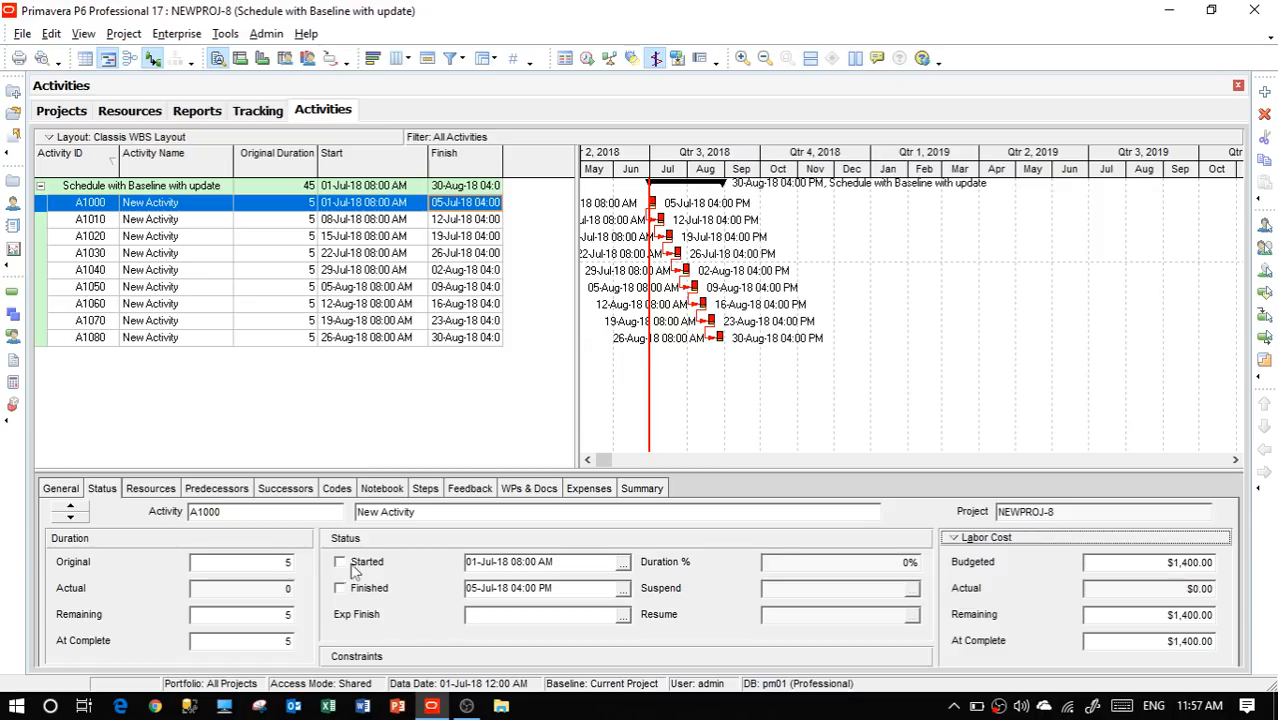
click(982, 540)
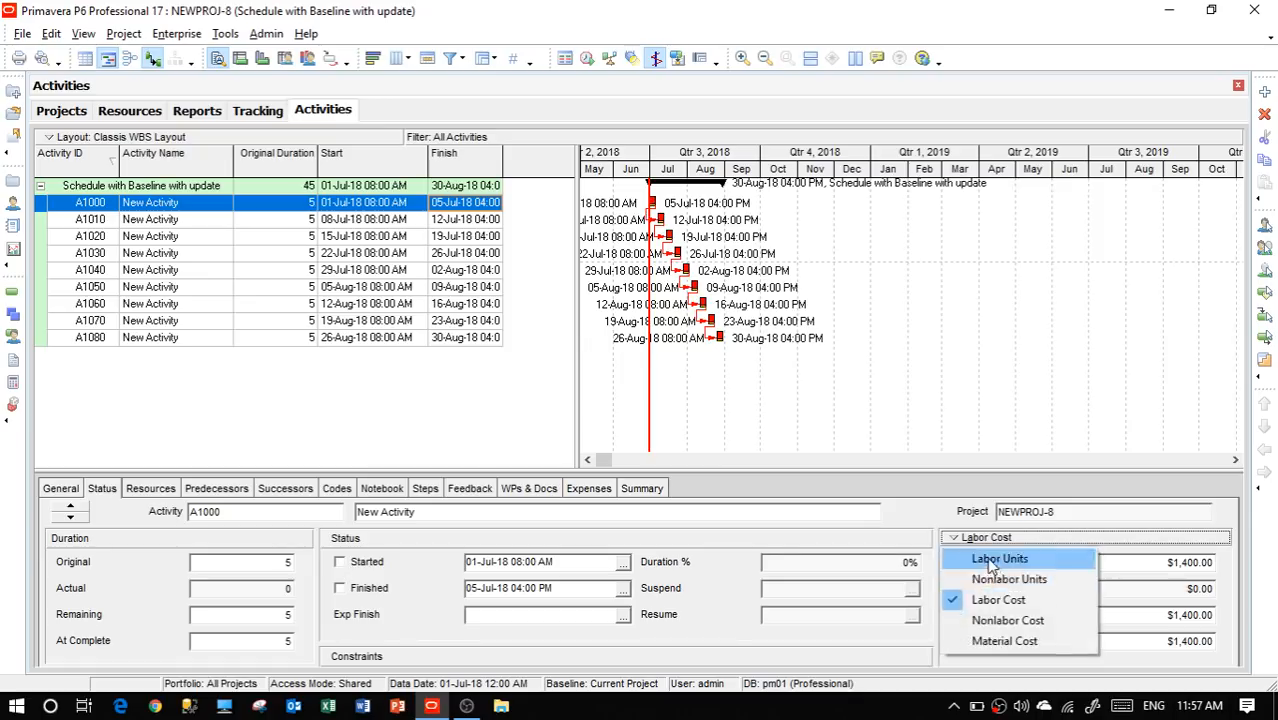
click(995, 560)
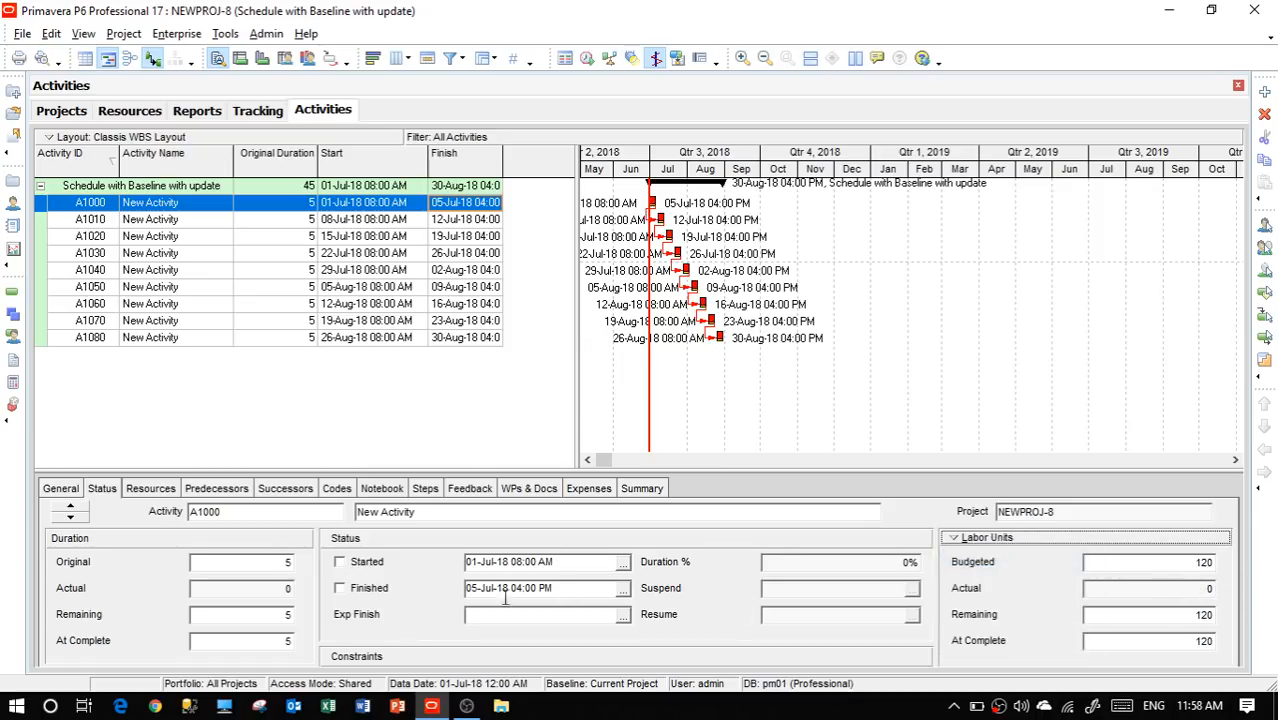
Mark activity A1000 as started on 01-Jul-18 08:00 AM and finished on 05-Jul-18 04:00 PM
click(362, 566)
click(363, 589)
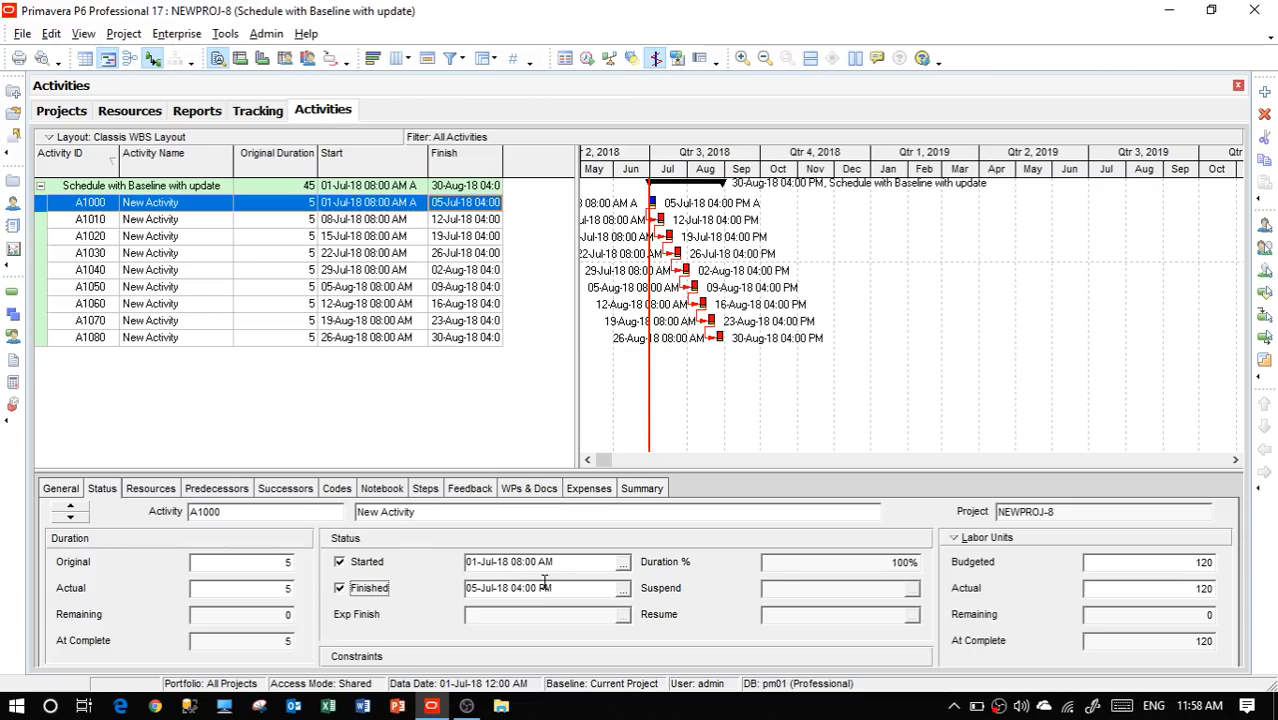
Set activity A1000's actual finish to 03-Jul-18 04:00 PM
click(621, 594)
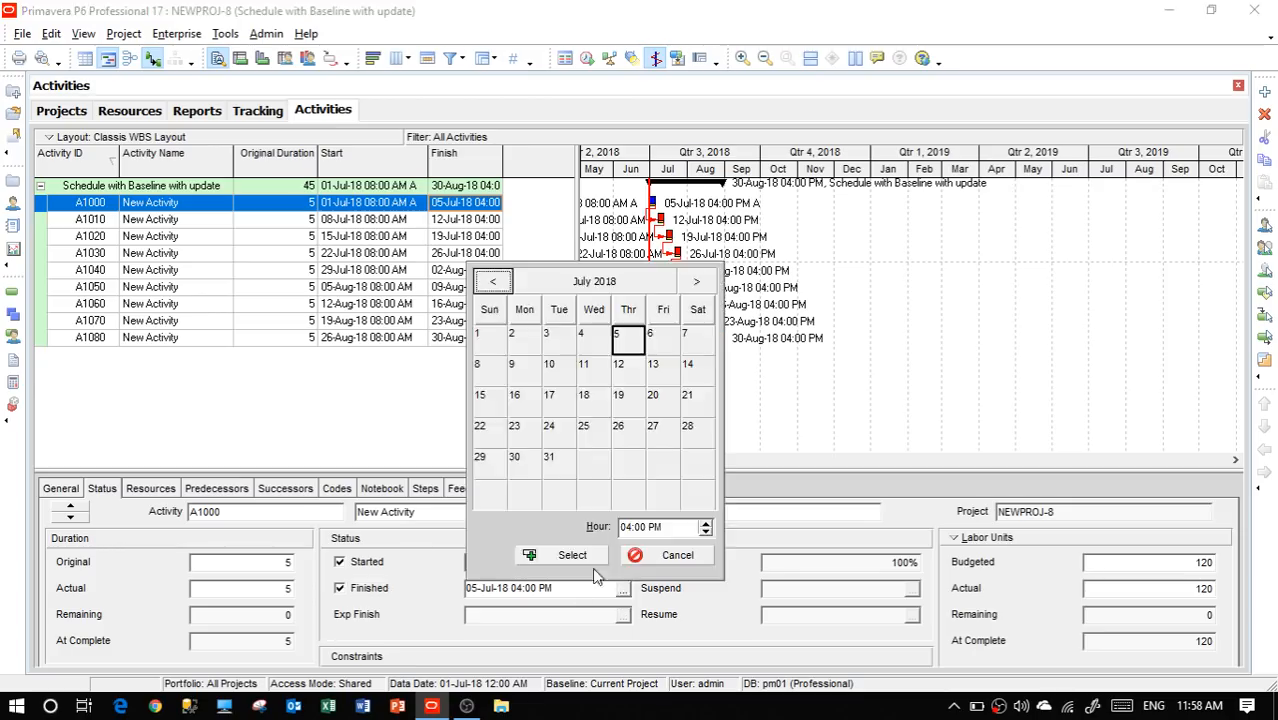
click(551, 338)
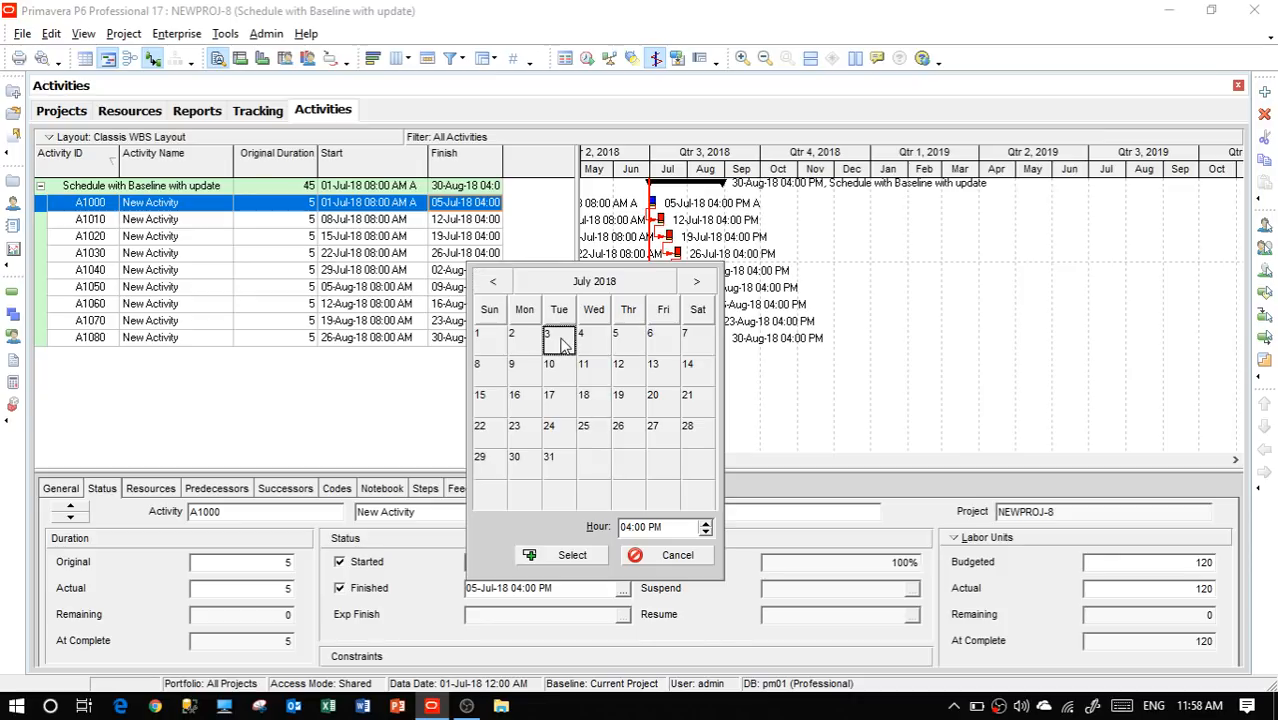
click(565, 556)
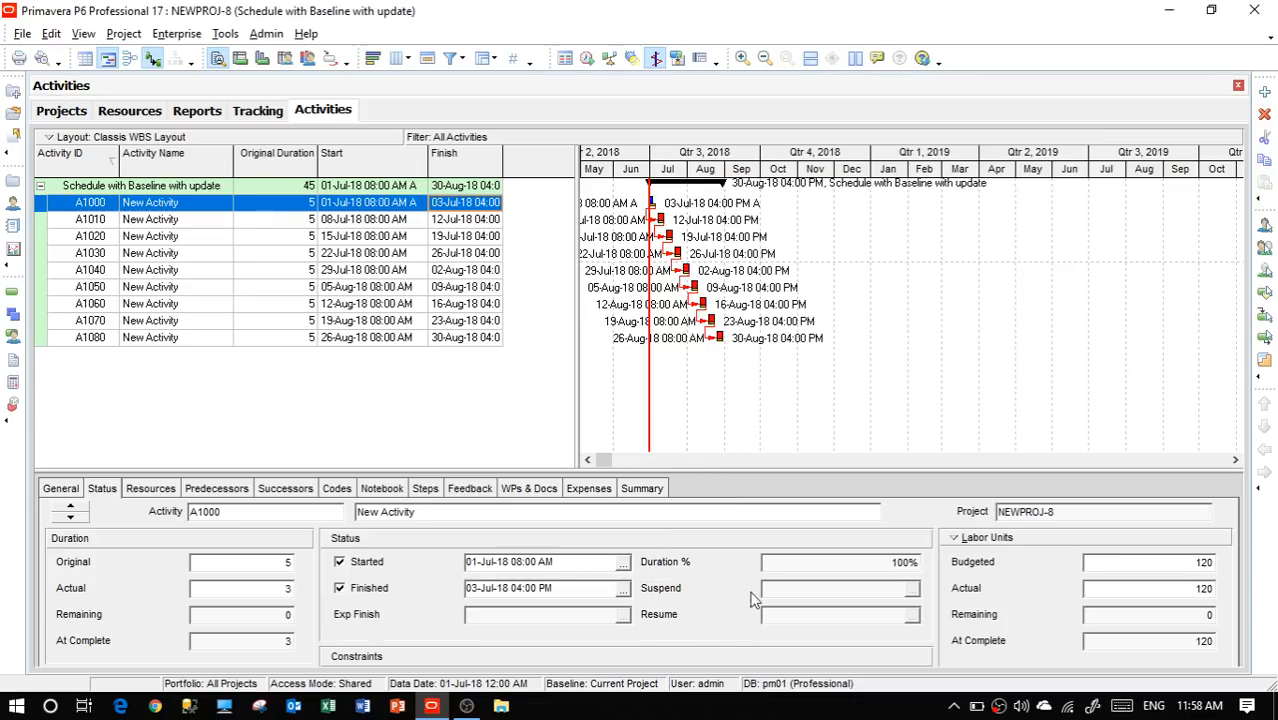
Set activity A1000's actual labor units to 60 and display its Labor Cost figures
click(1160, 593)
text(60)
click(1135, 567)
click(987, 537)
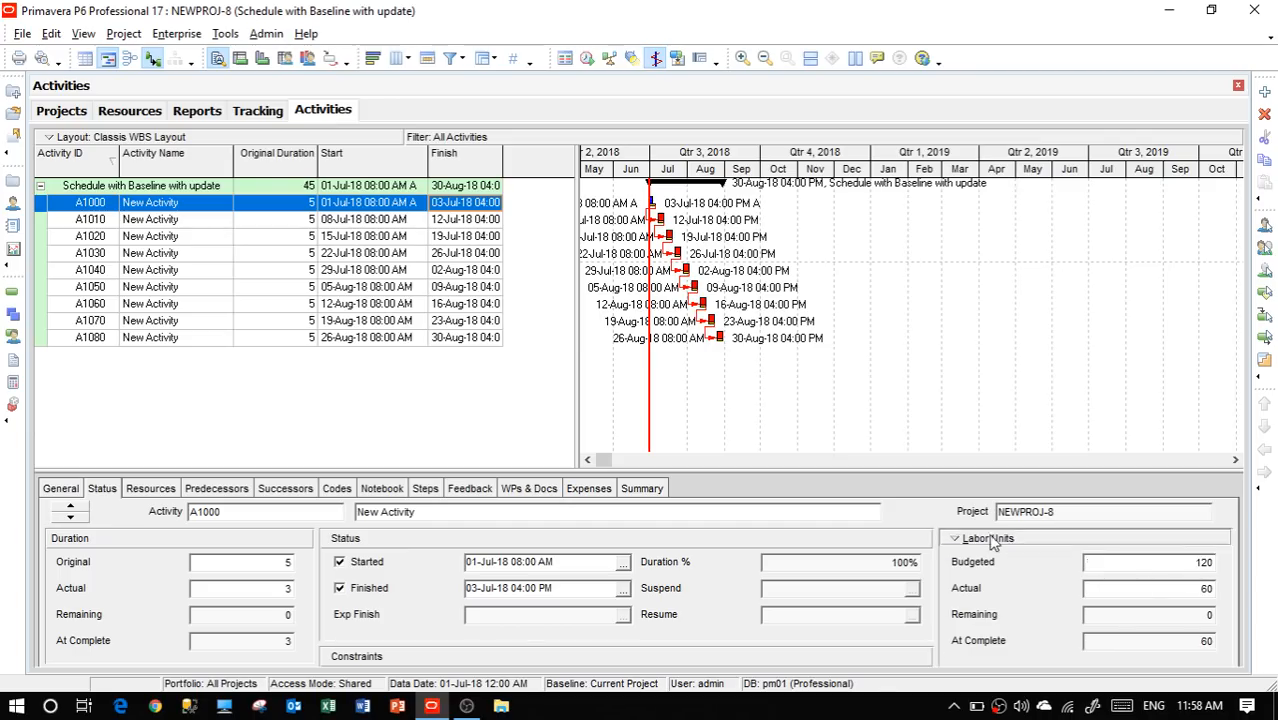
click(998, 600)
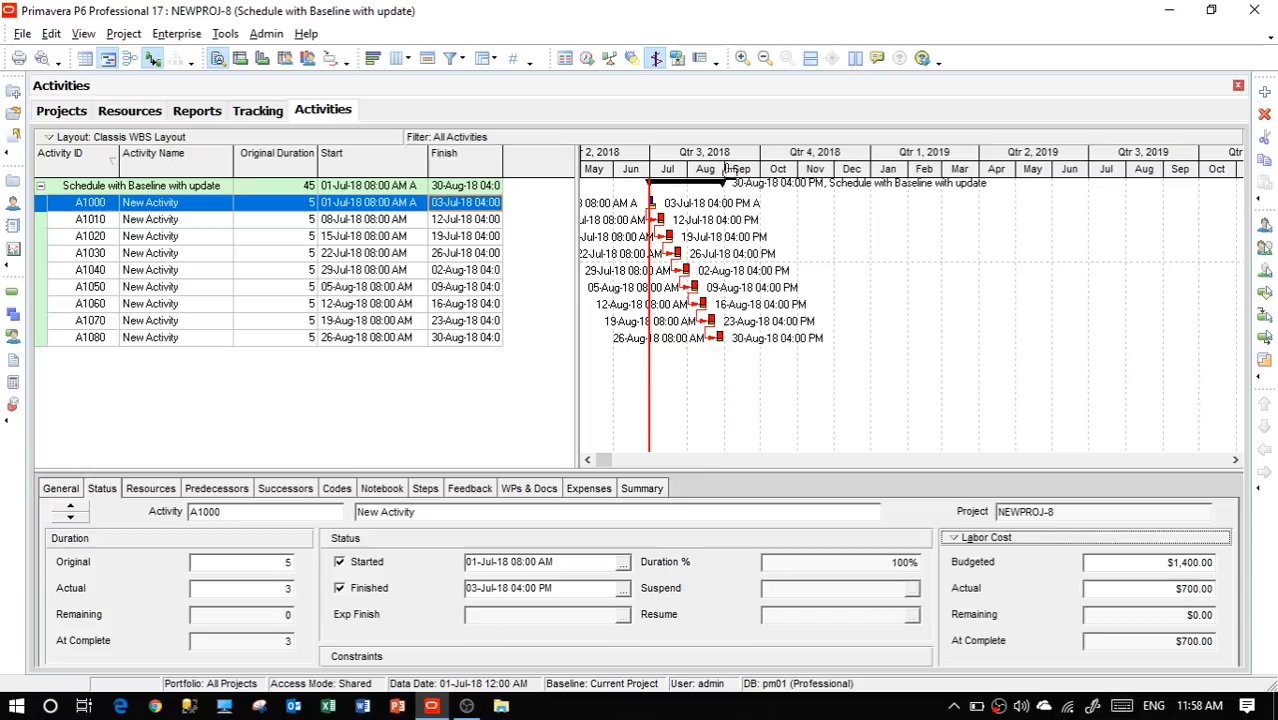
Schedule the project with the current data date set to 07-Jul-18 12:00 AM
click(589, 58)
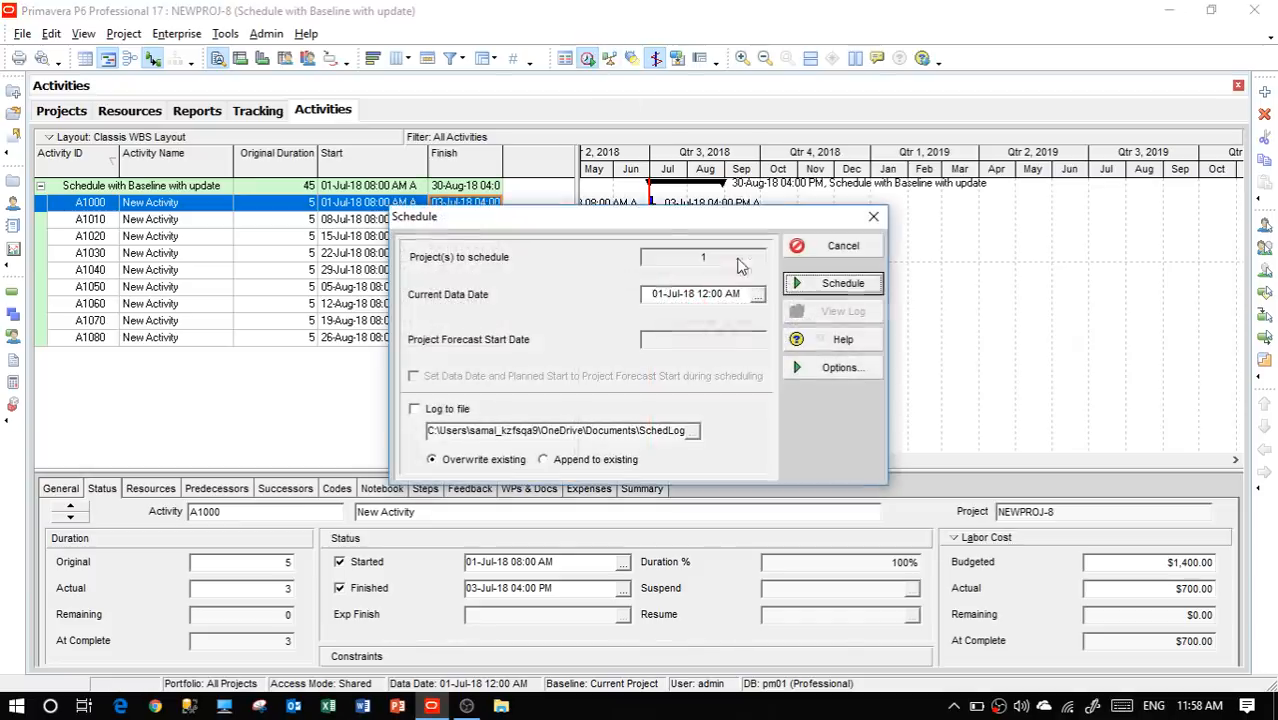
click(757, 294)
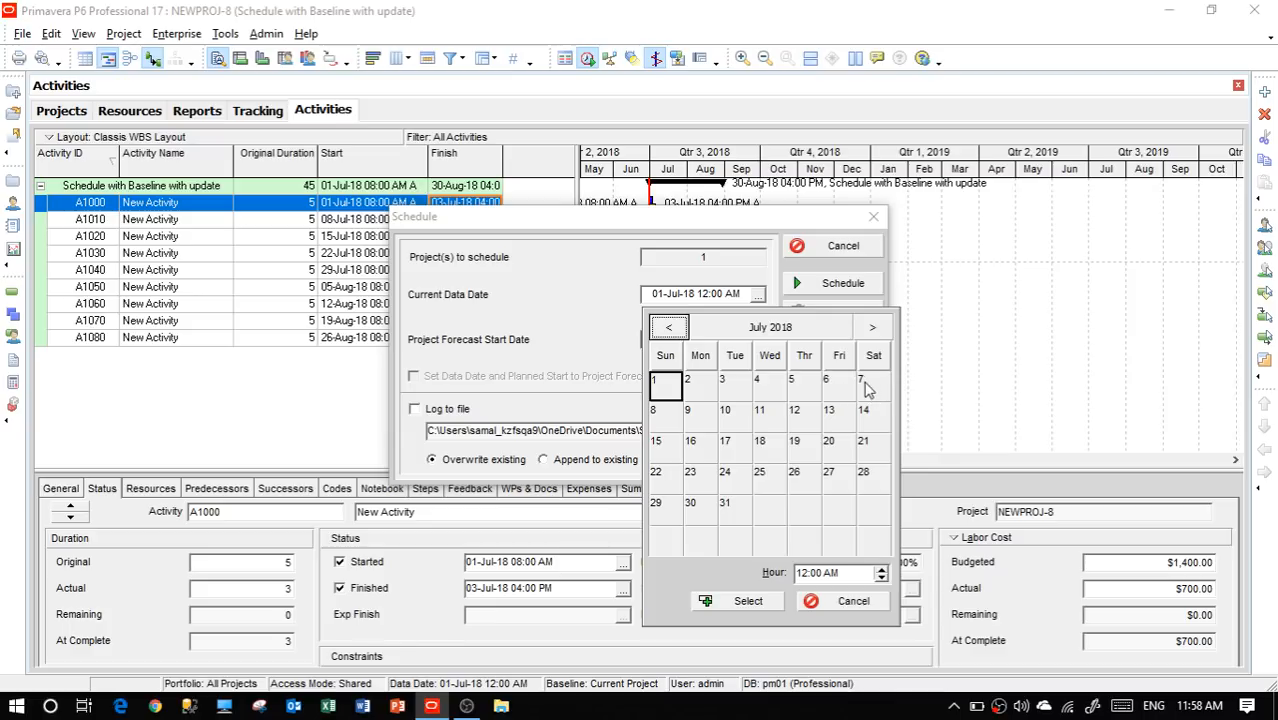
click(866, 388)
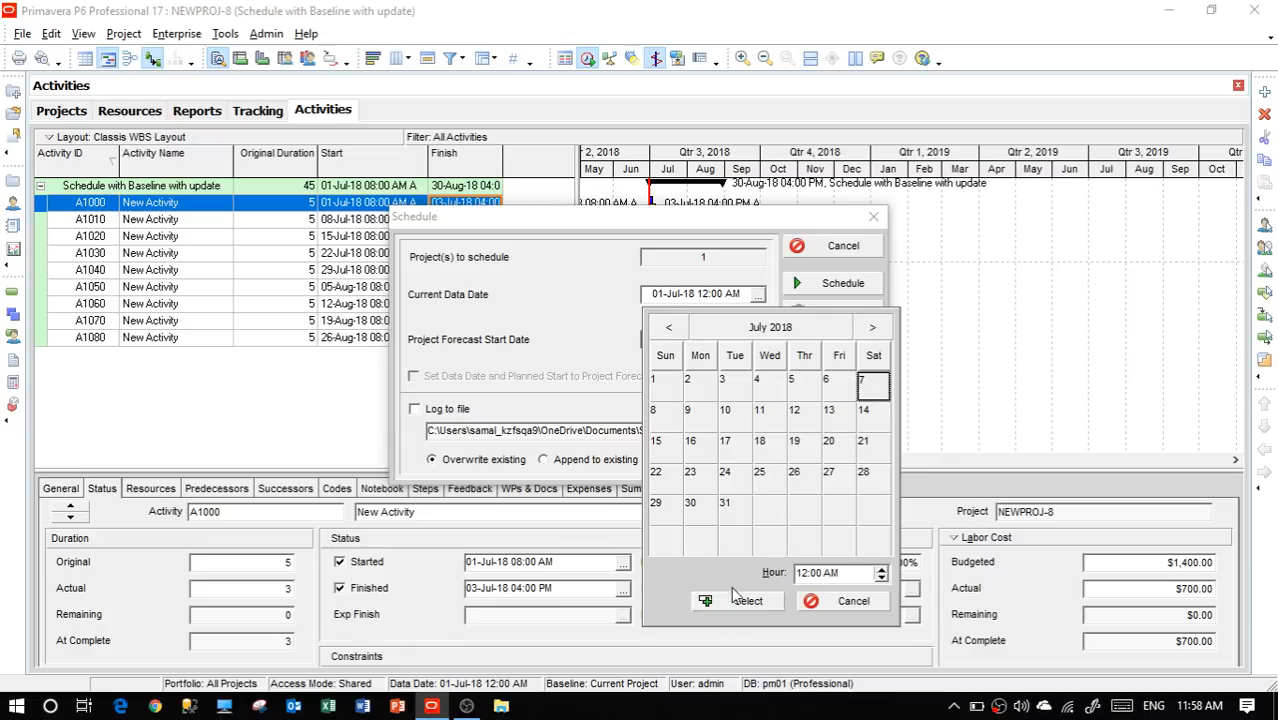
click(735, 598)
click(824, 284)
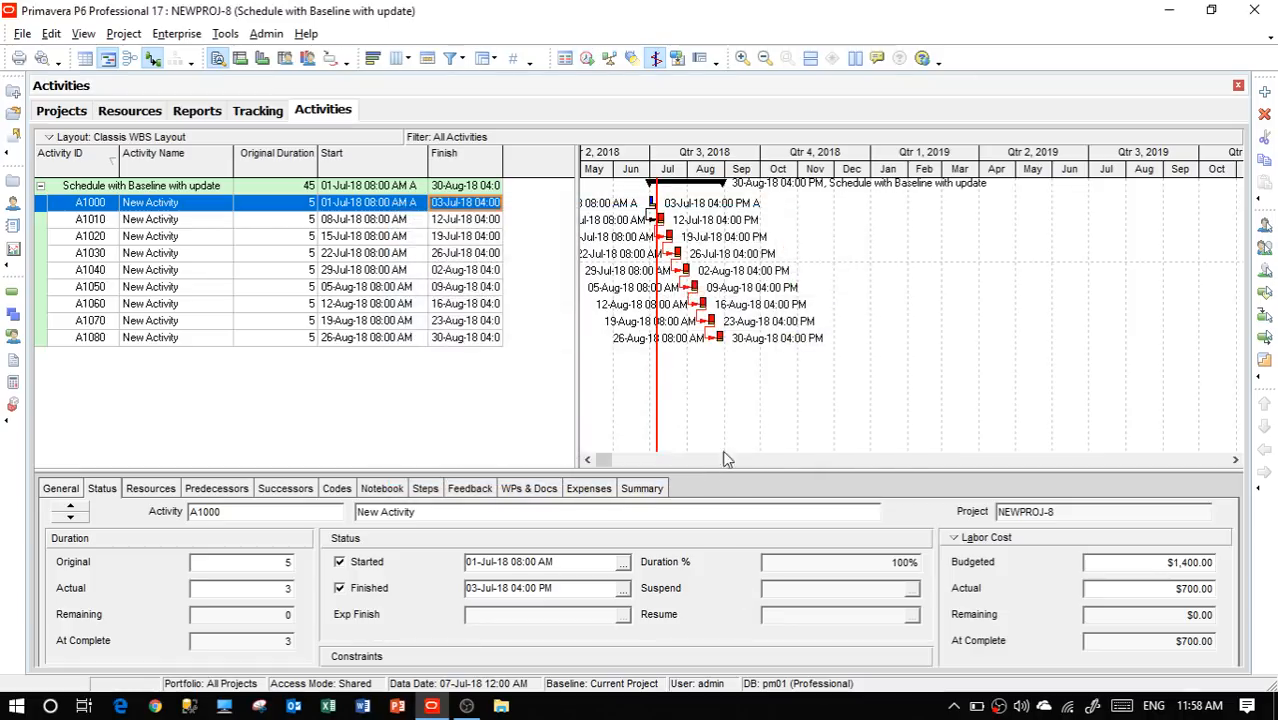
Turn the Gantt chart's progress line off and on again, and switch activity A1000's status details back to Labor Units
click(653, 60)
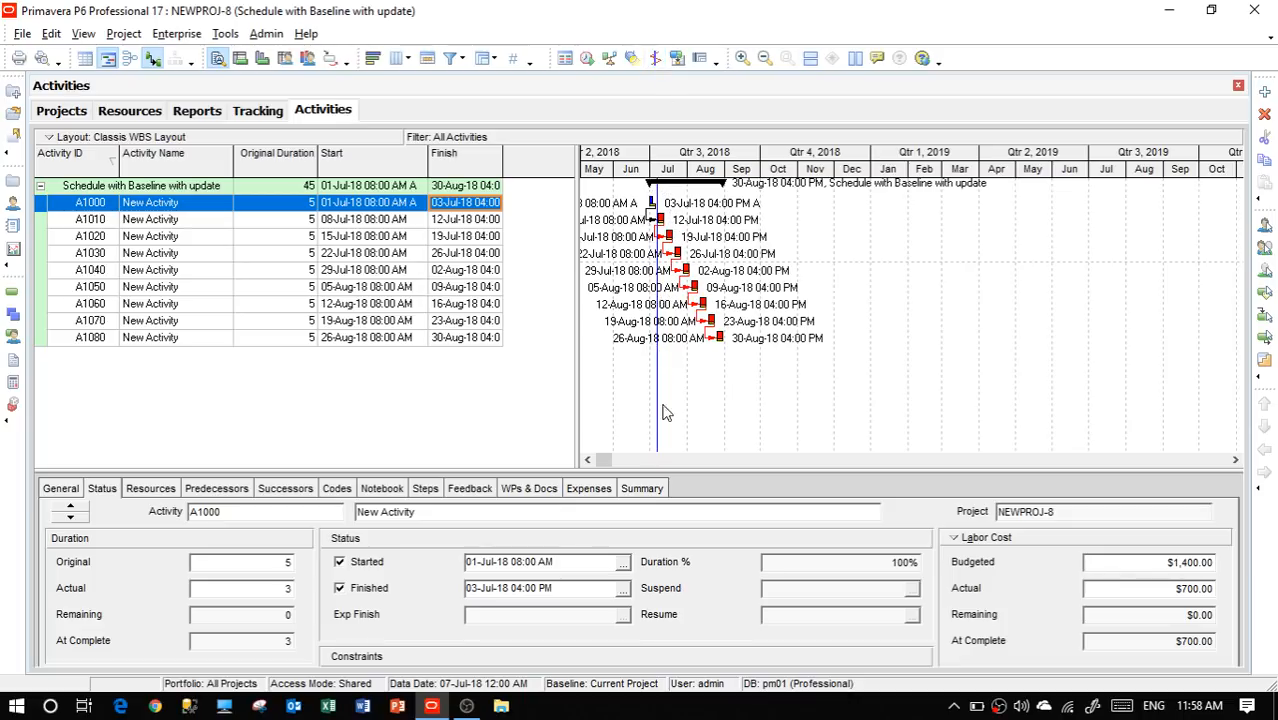
click(655, 58)
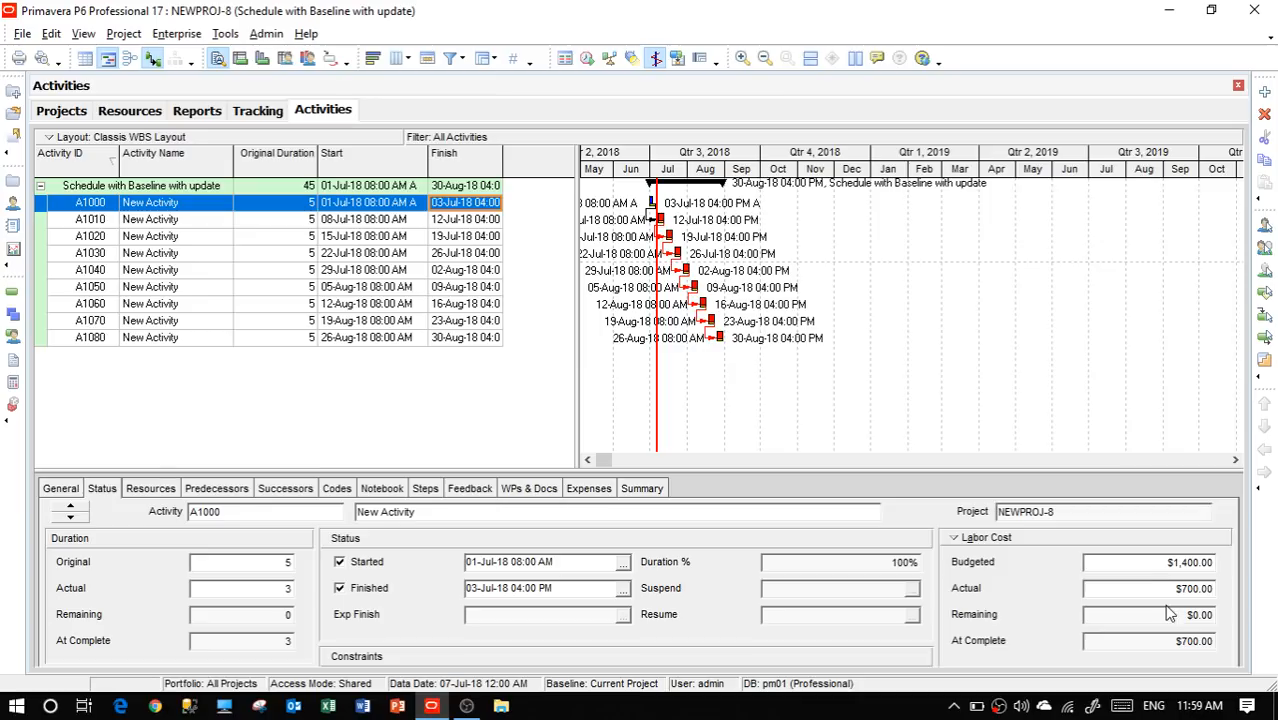
click(988, 540)
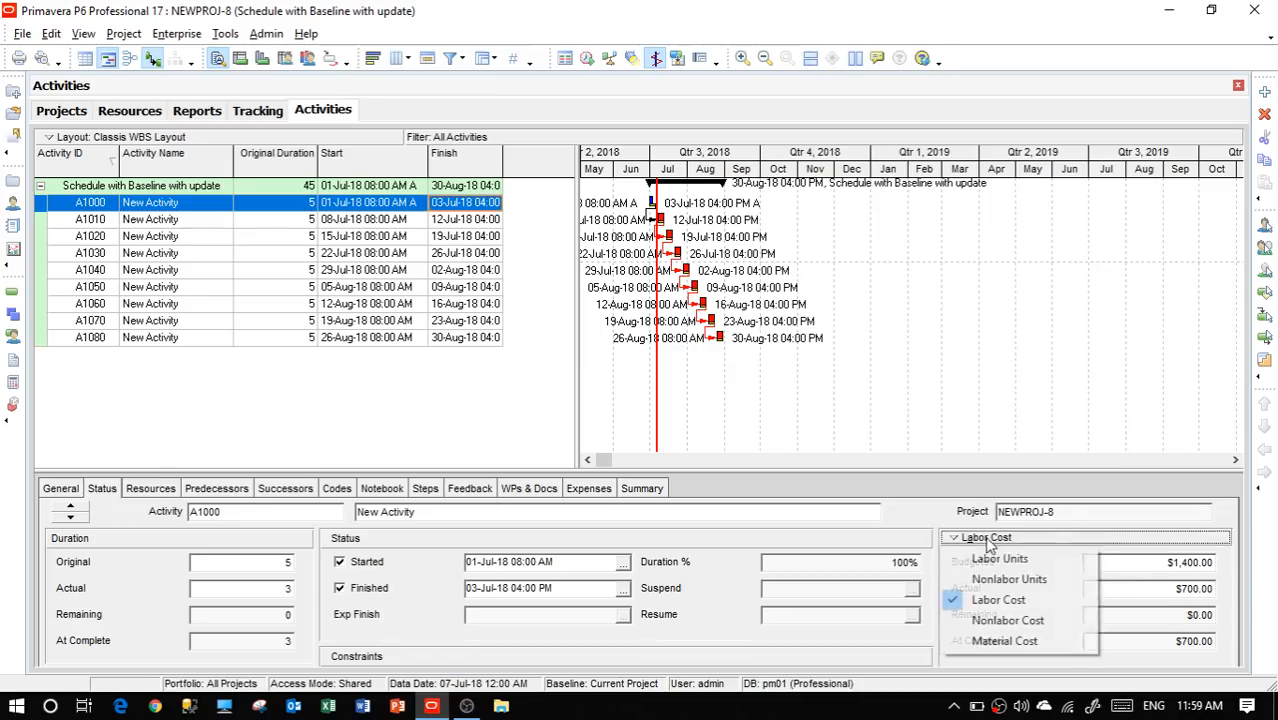
click(998, 560)
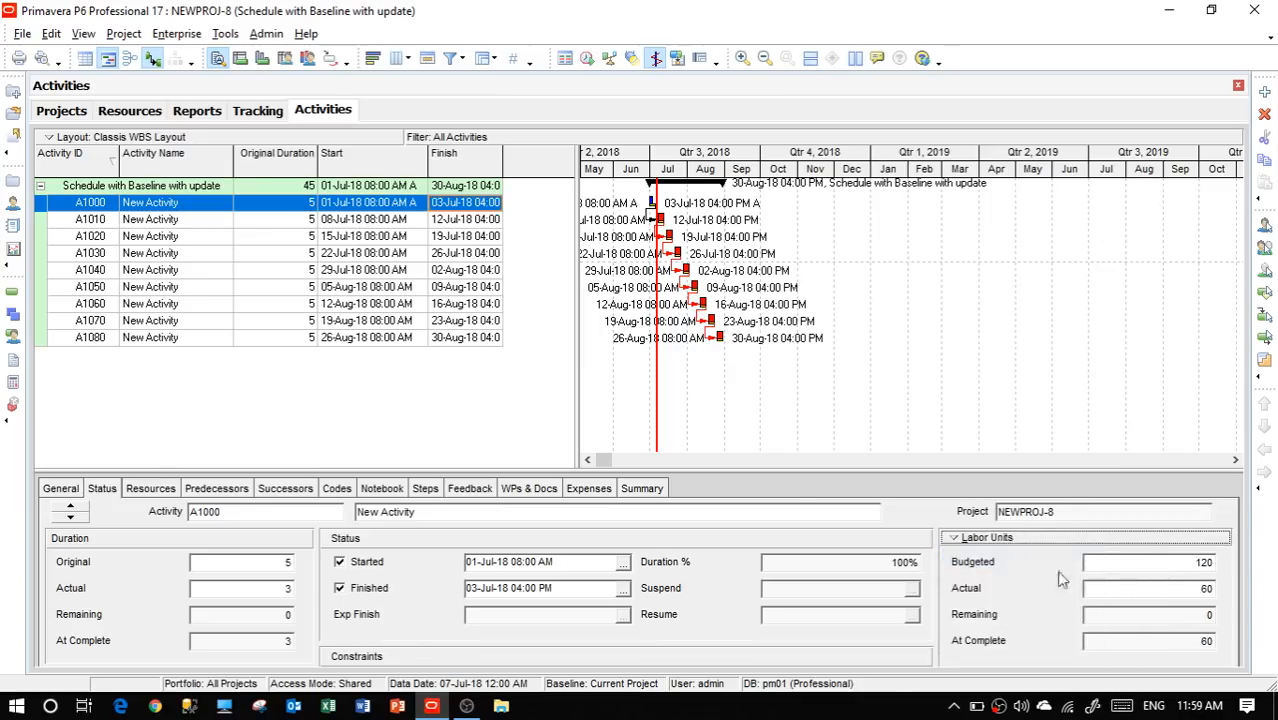
Open the Schedule No Update, Schedule with Baseline and Schedule with Baseline with update projects together
click(13, 183)
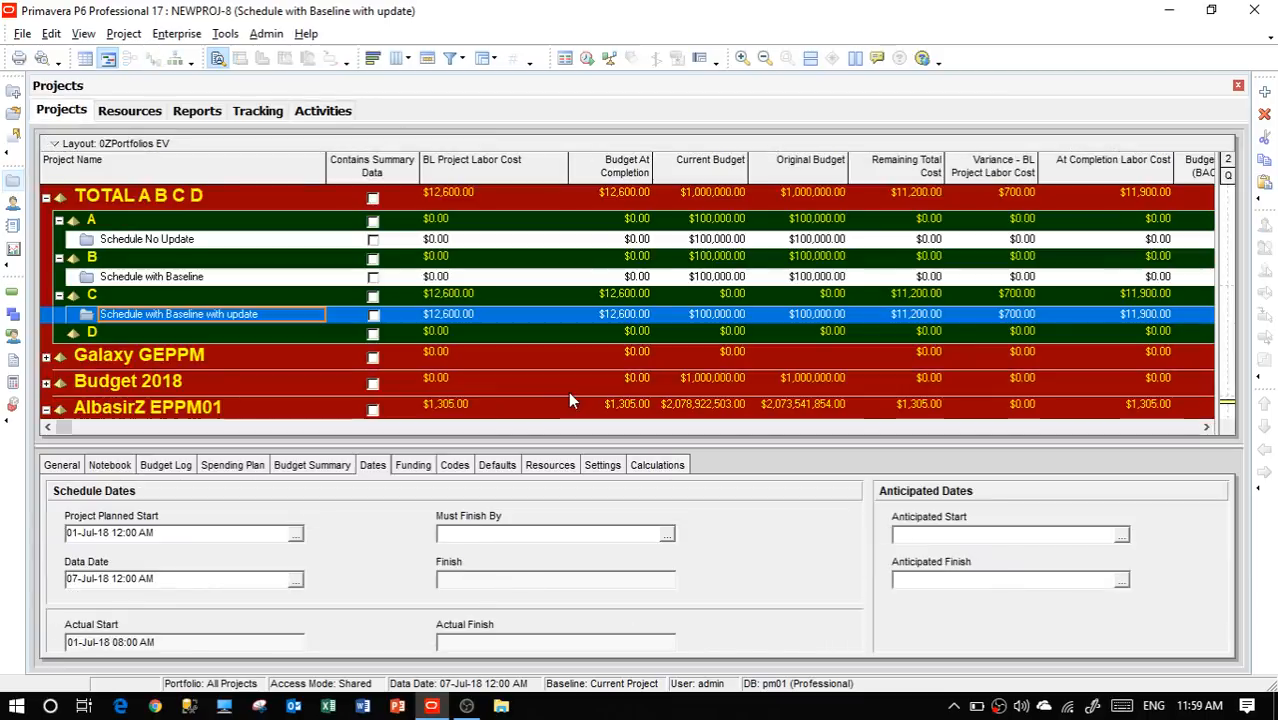
shift+click(196, 245)
right_click(196, 245)
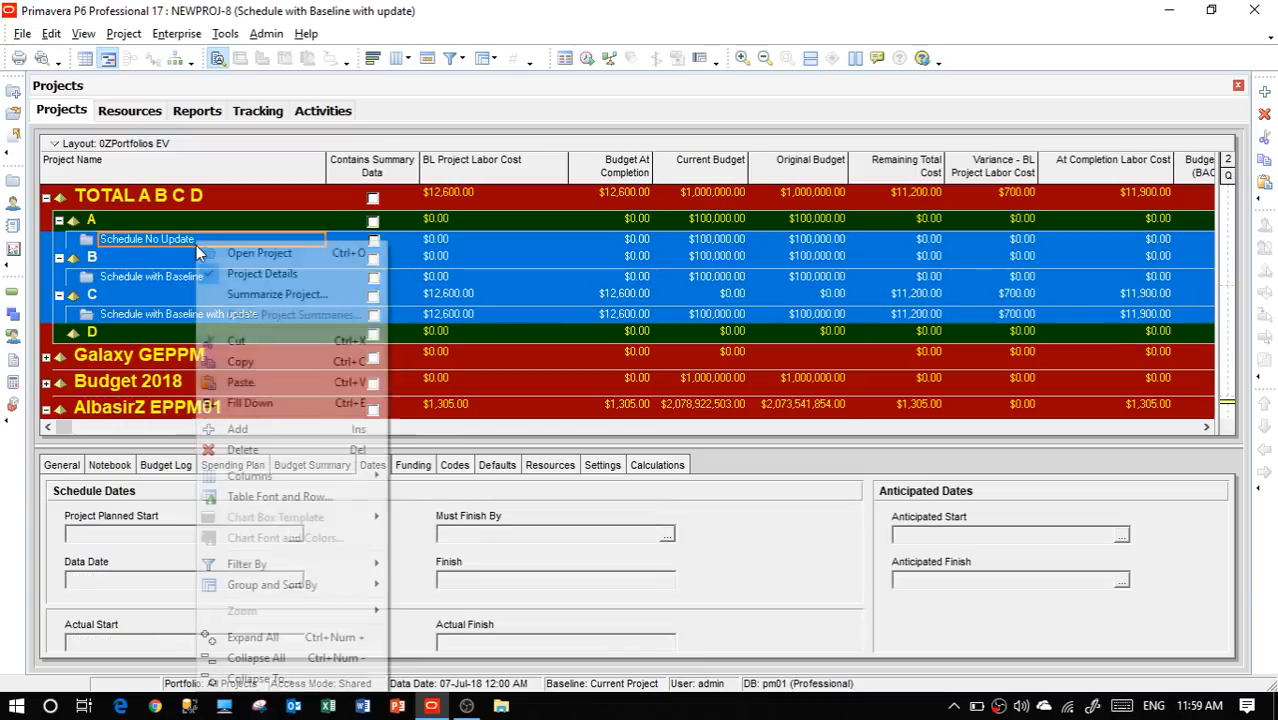
click(240, 254)
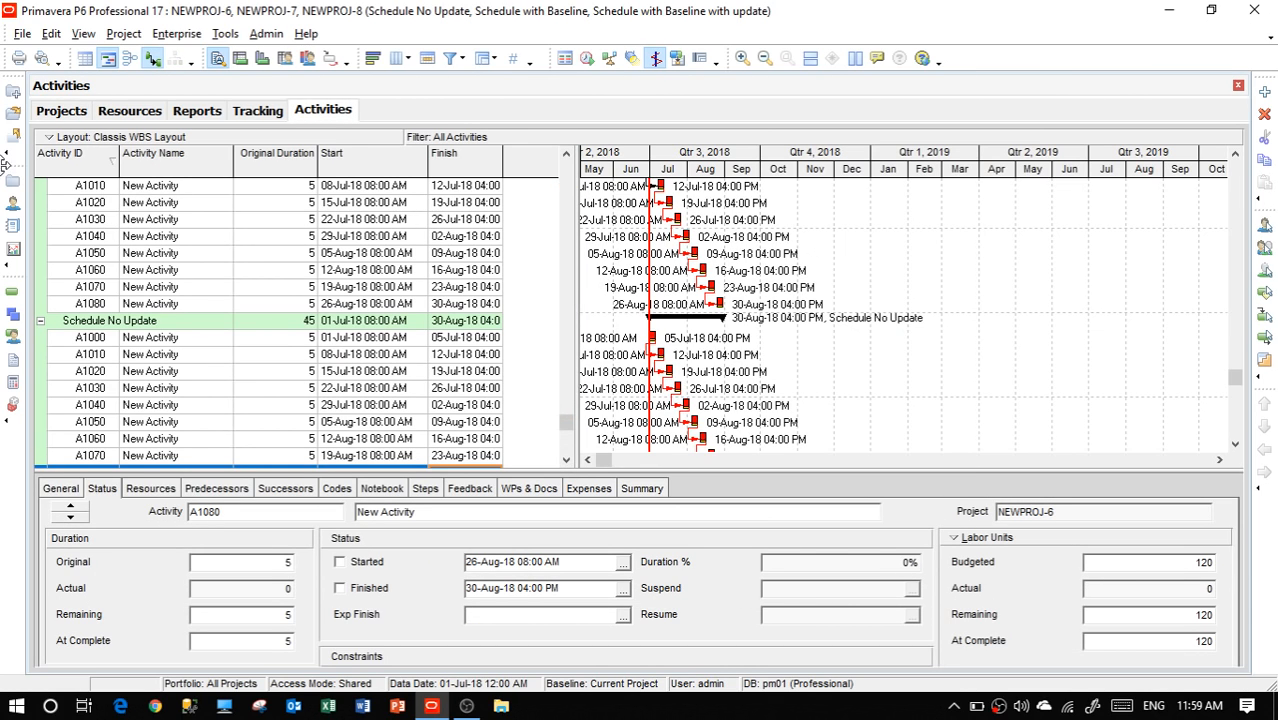
Return to the project list and set the original budget of EPS node C to $100,000
click(19, 184)
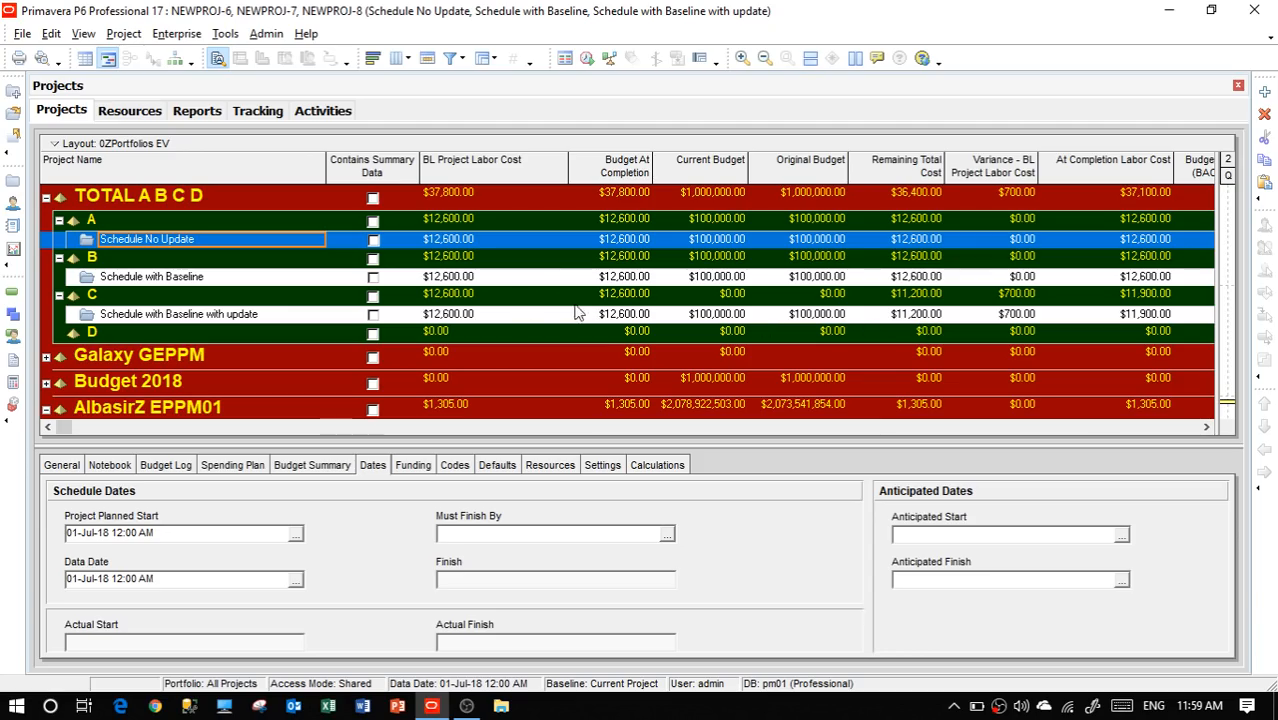
click(821, 293)
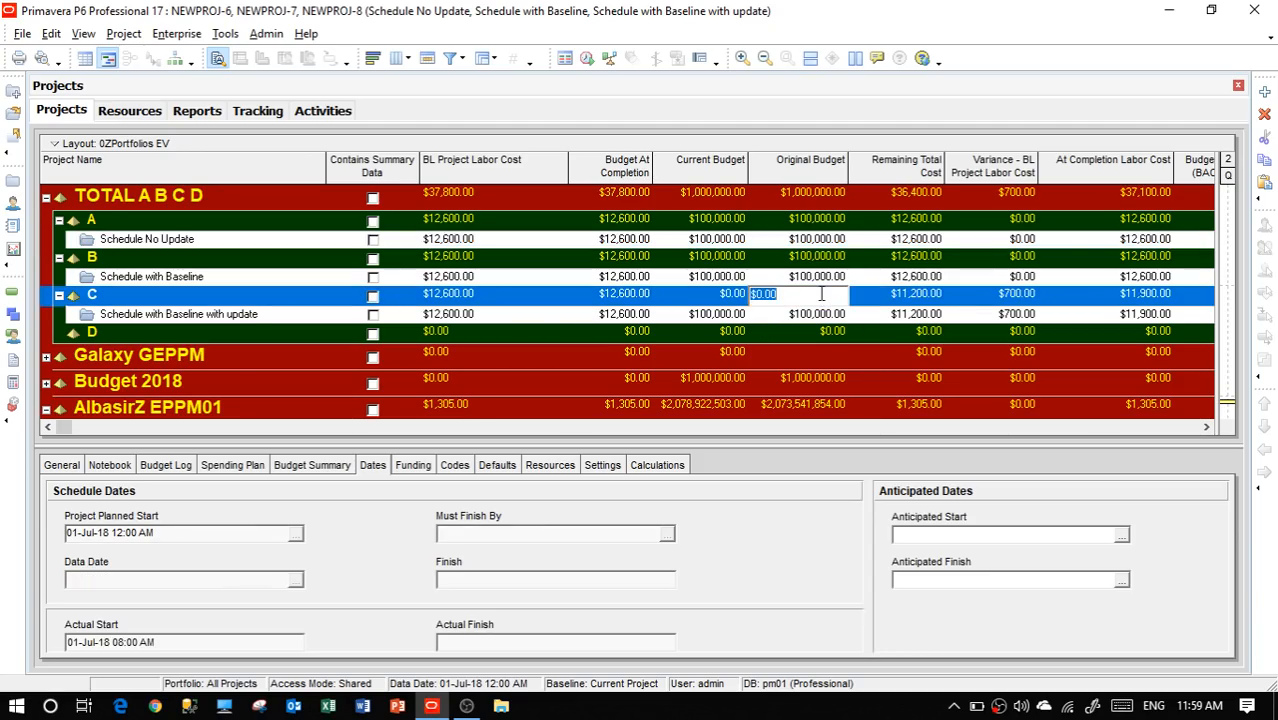
text(100000)
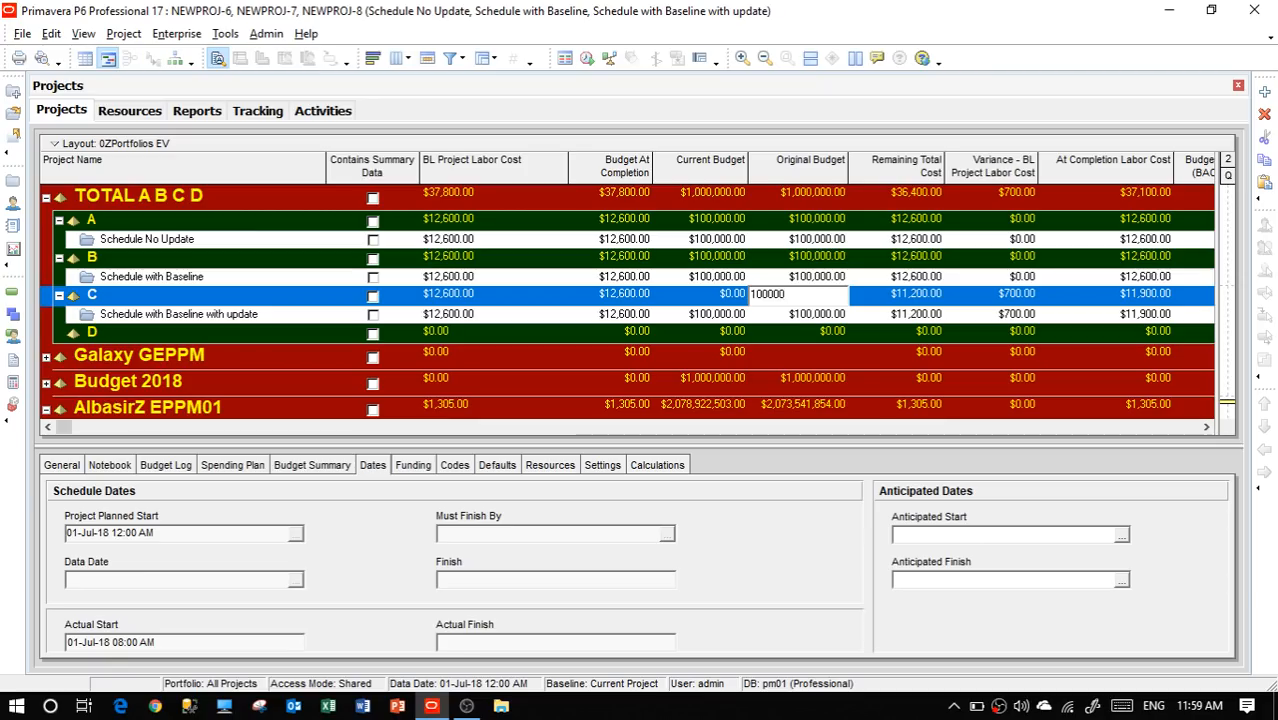
key(Return)
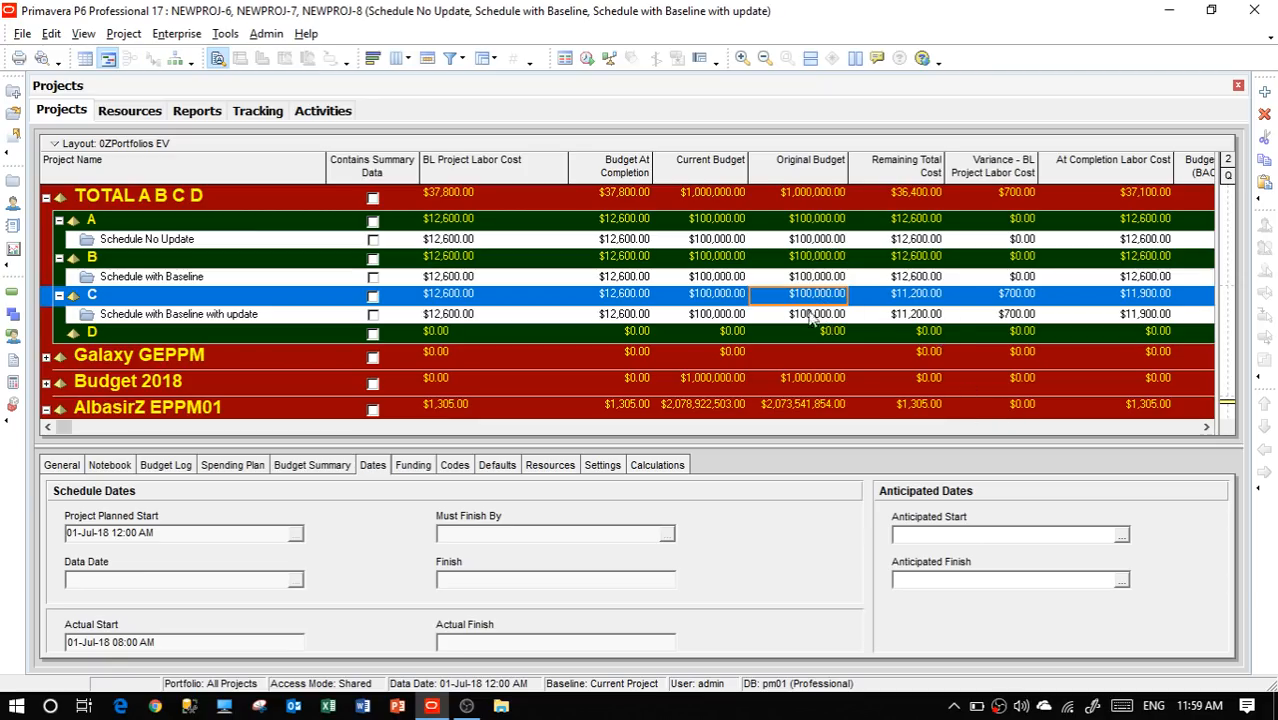
Review node C's remaining cost, estimate at completion, estimate to complete, actual labor cost and accounting variance against the other nodes
click(905, 297)
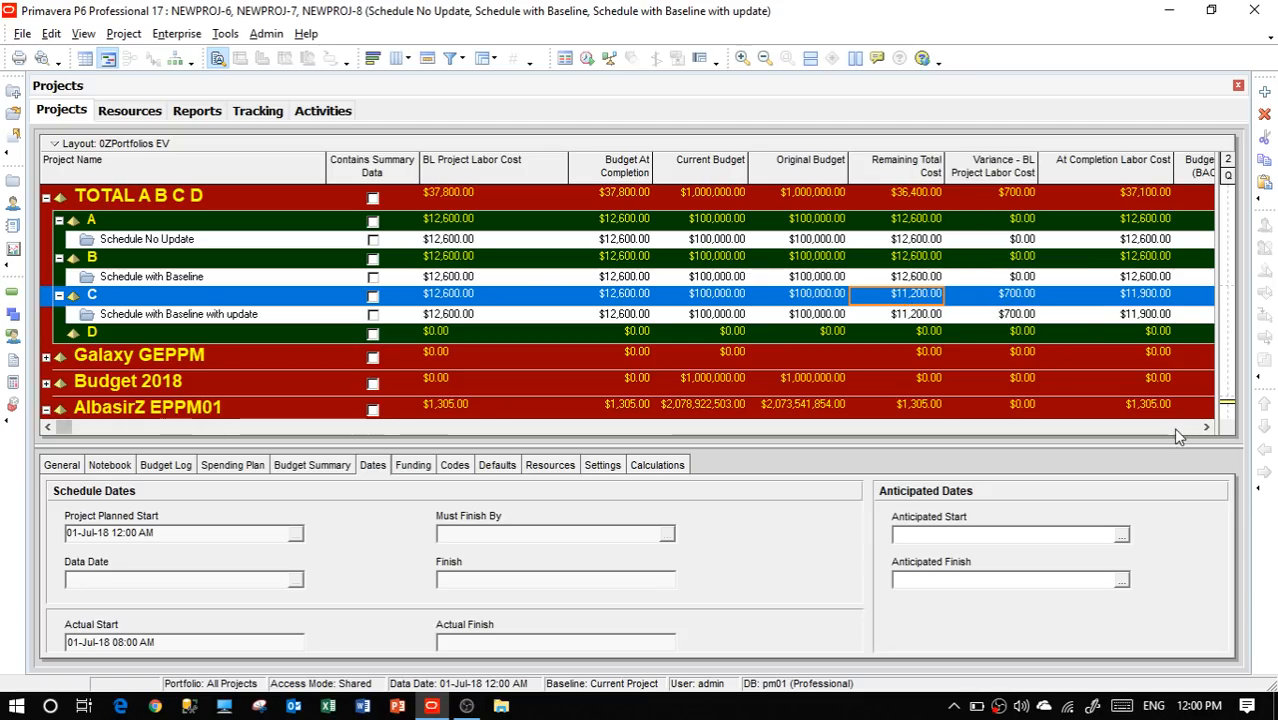
click(1206, 427)
click(1206, 427)
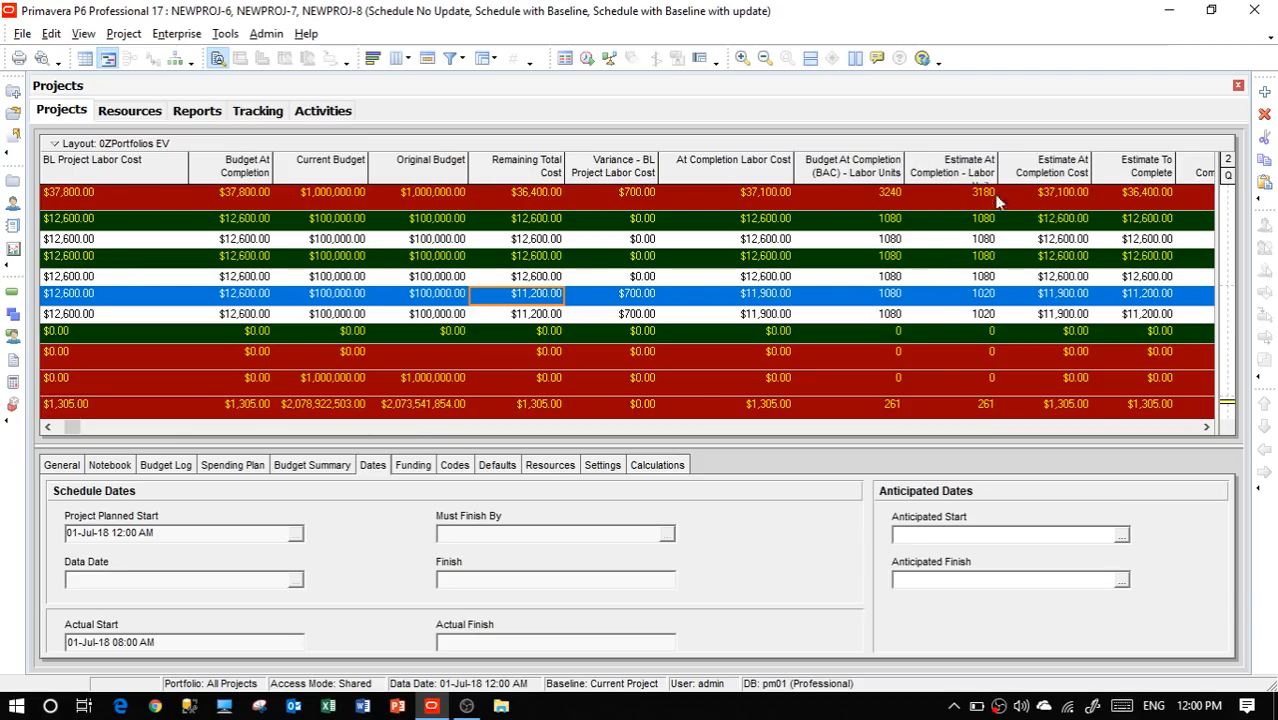
click(970, 295)
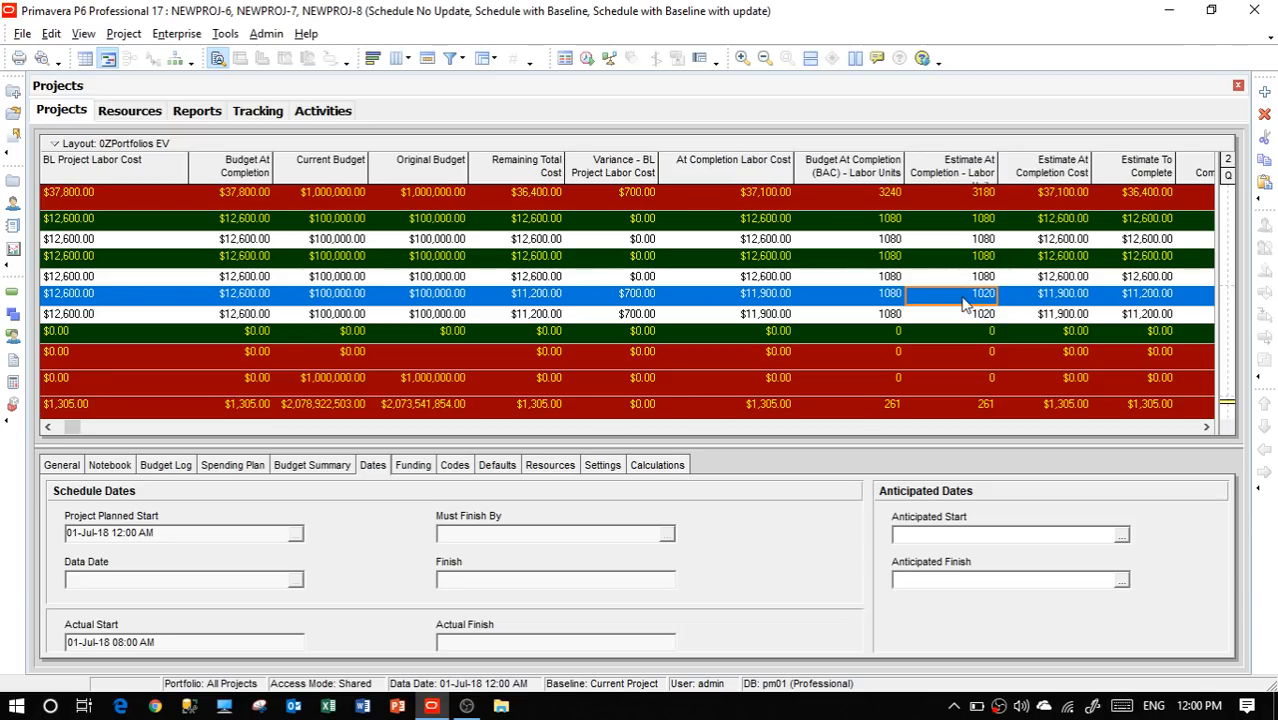
click(1080, 297)
click(1140, 296)
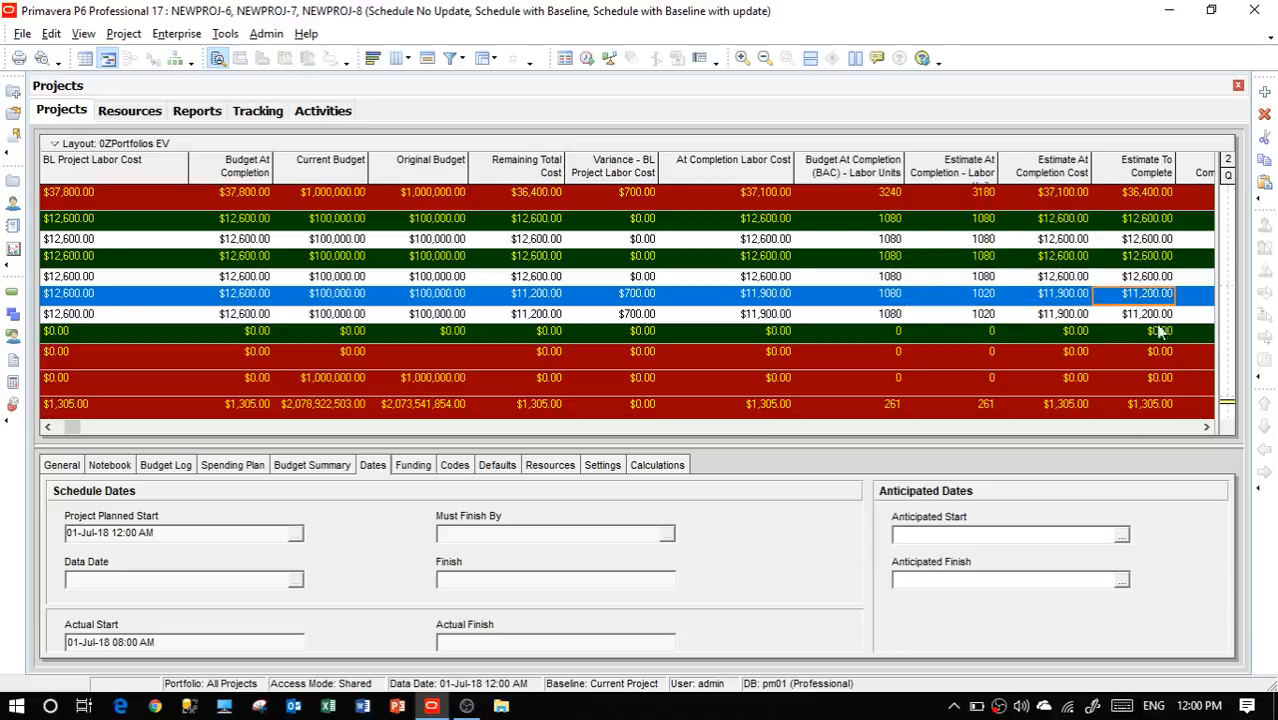
click(1205, 428)
click(1205, 428)
click(1205, 428)
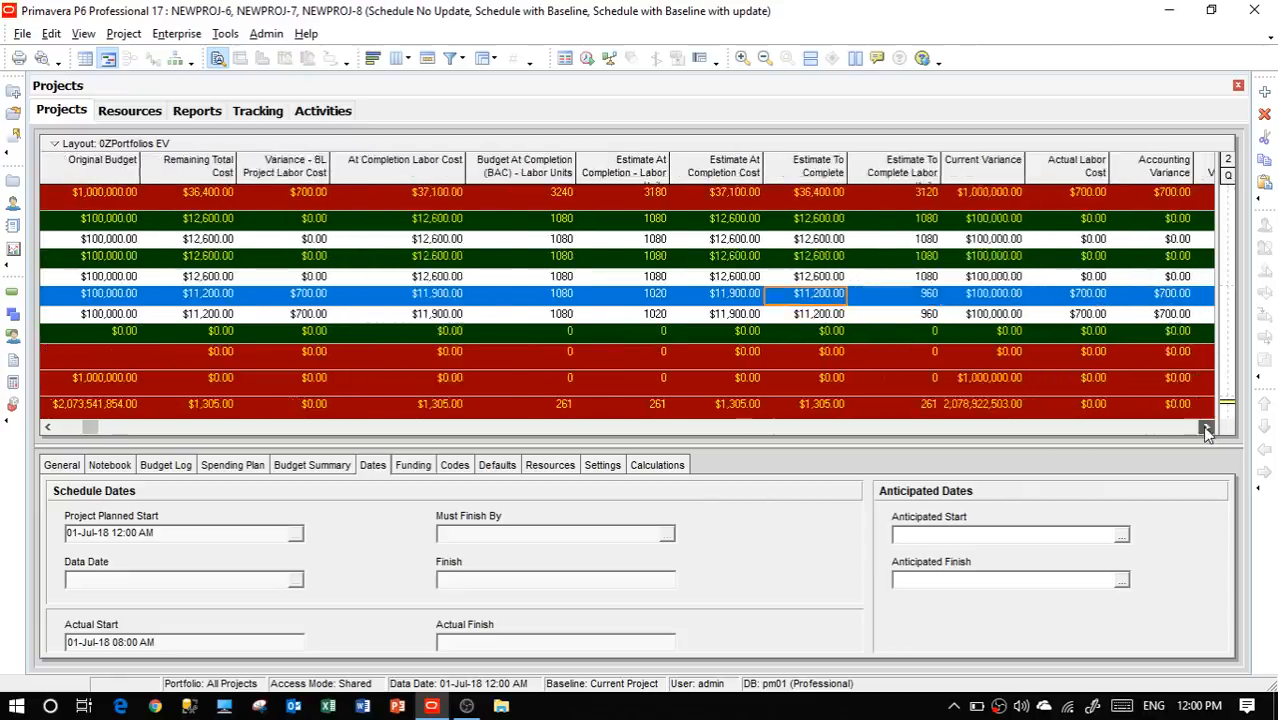
click(1205, 428)
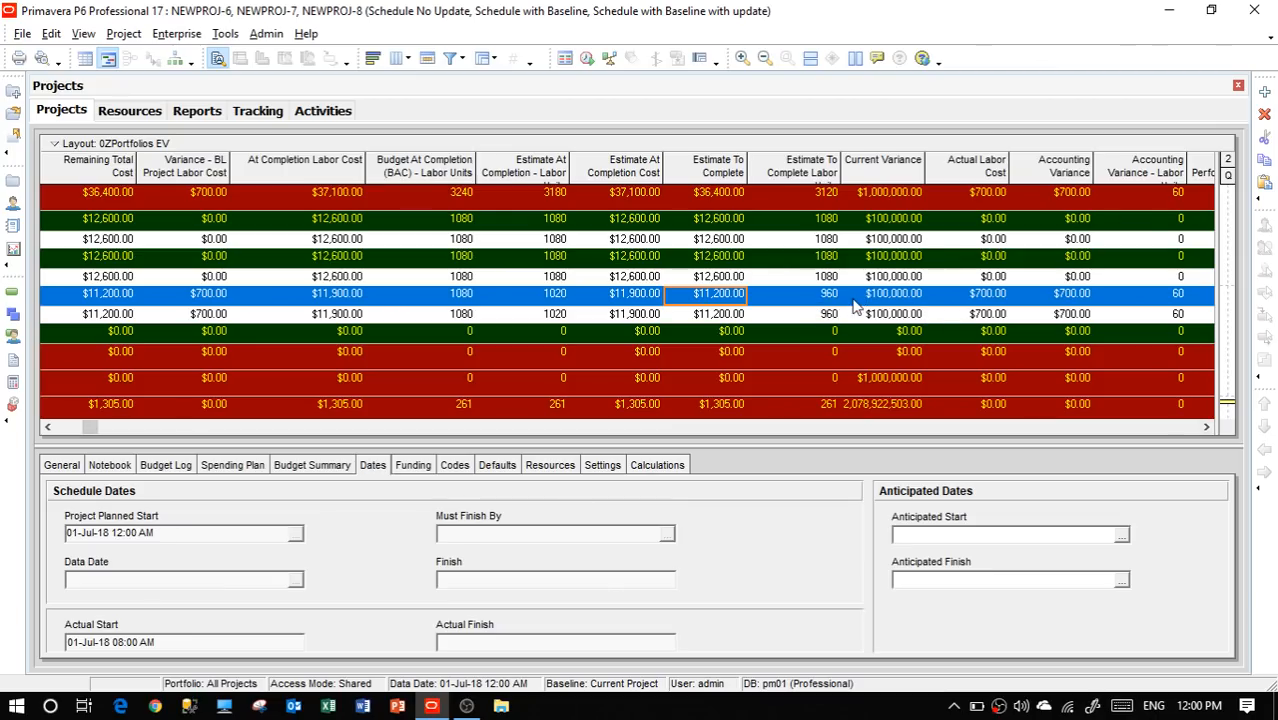
click(1205, 429)
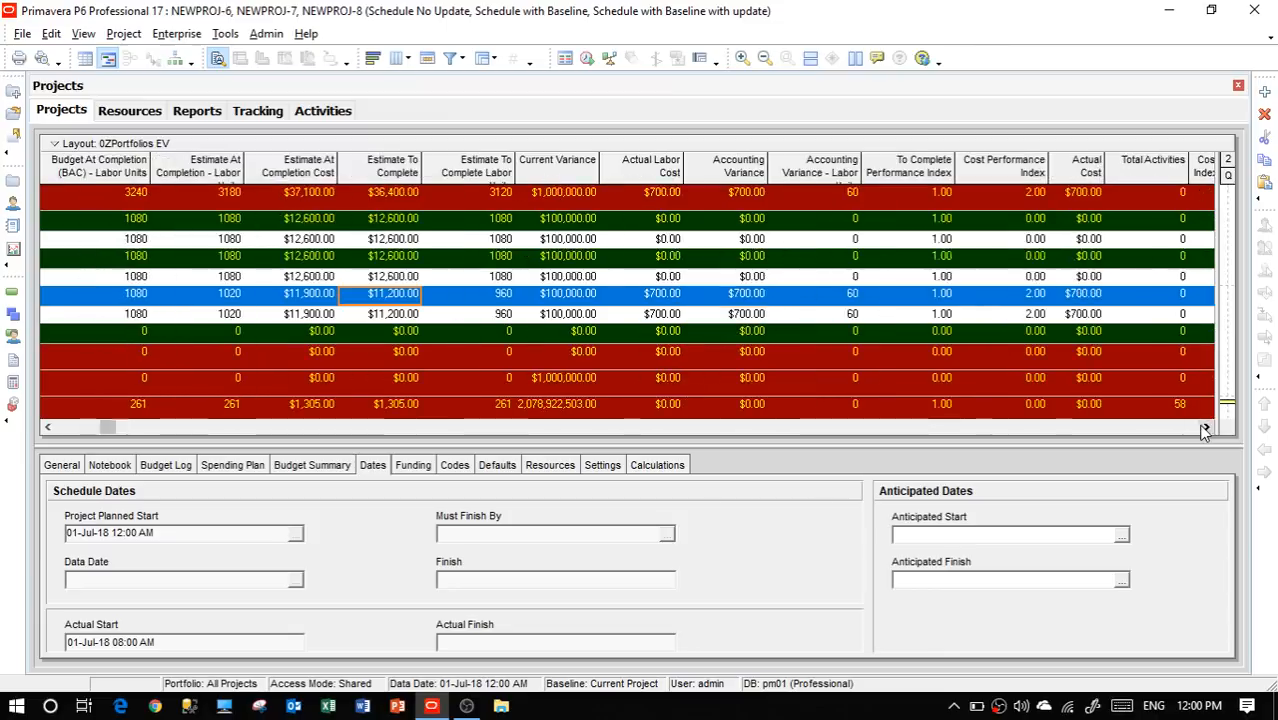
click(727, 296)
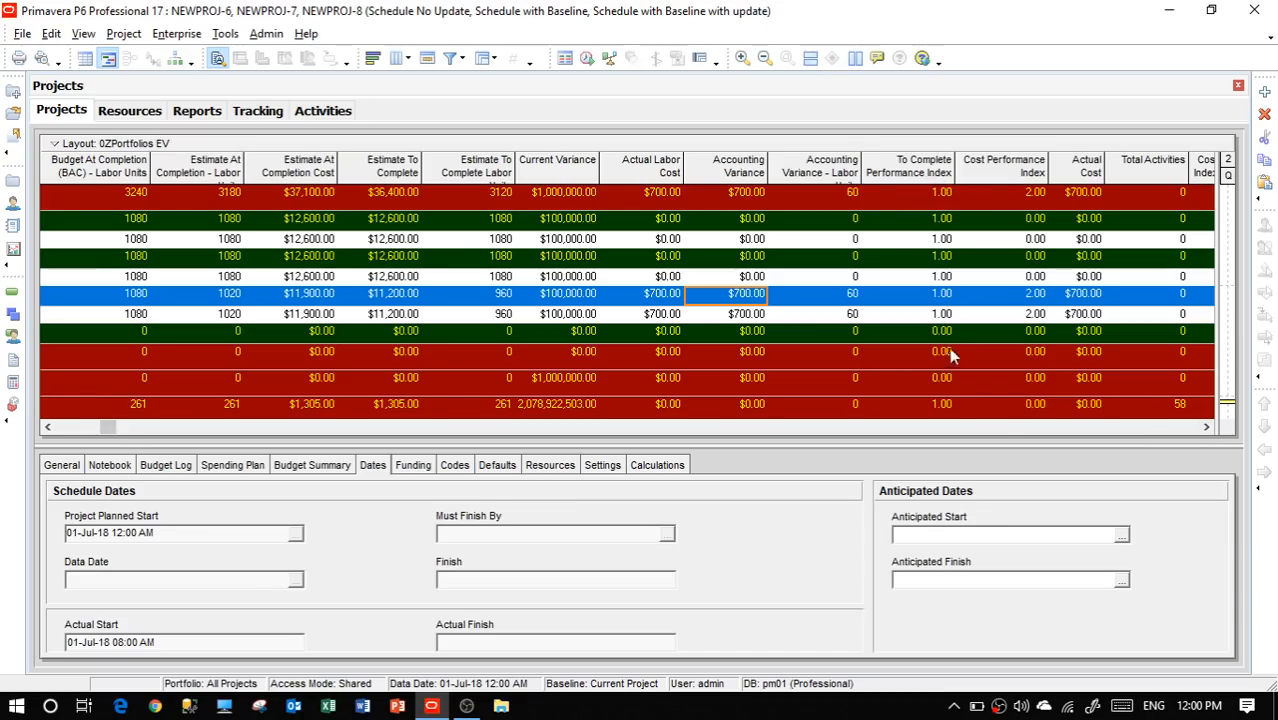
Examine node C's cost performance index, cost variance, cost variance index, earned value and planned value figures
click(1209, 427)
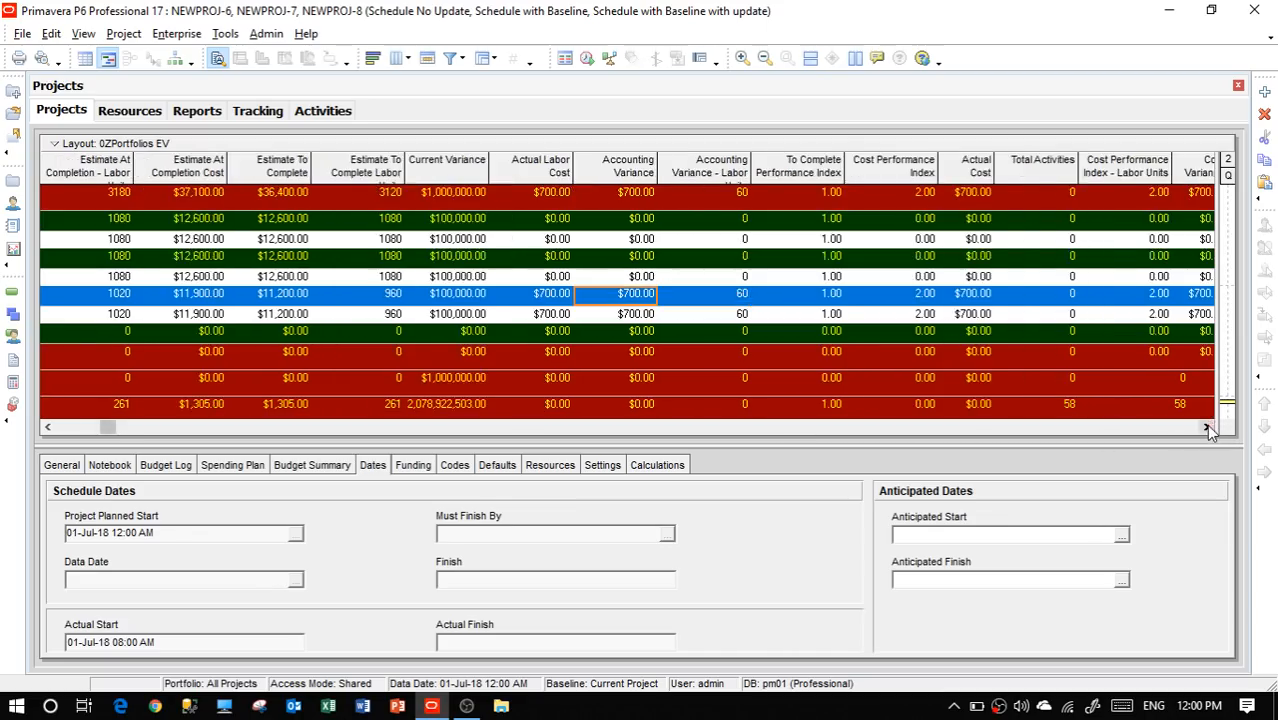
click(1209, 427)
click(1209, 427)
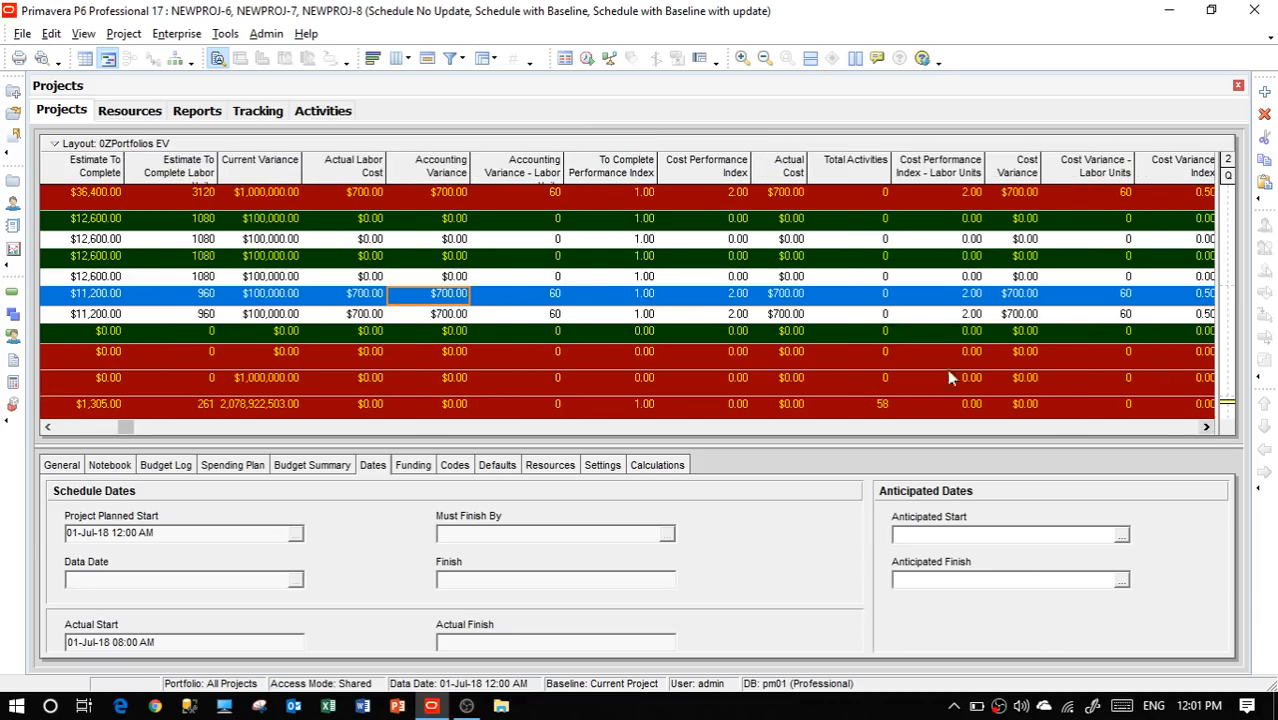
click(722, 298)
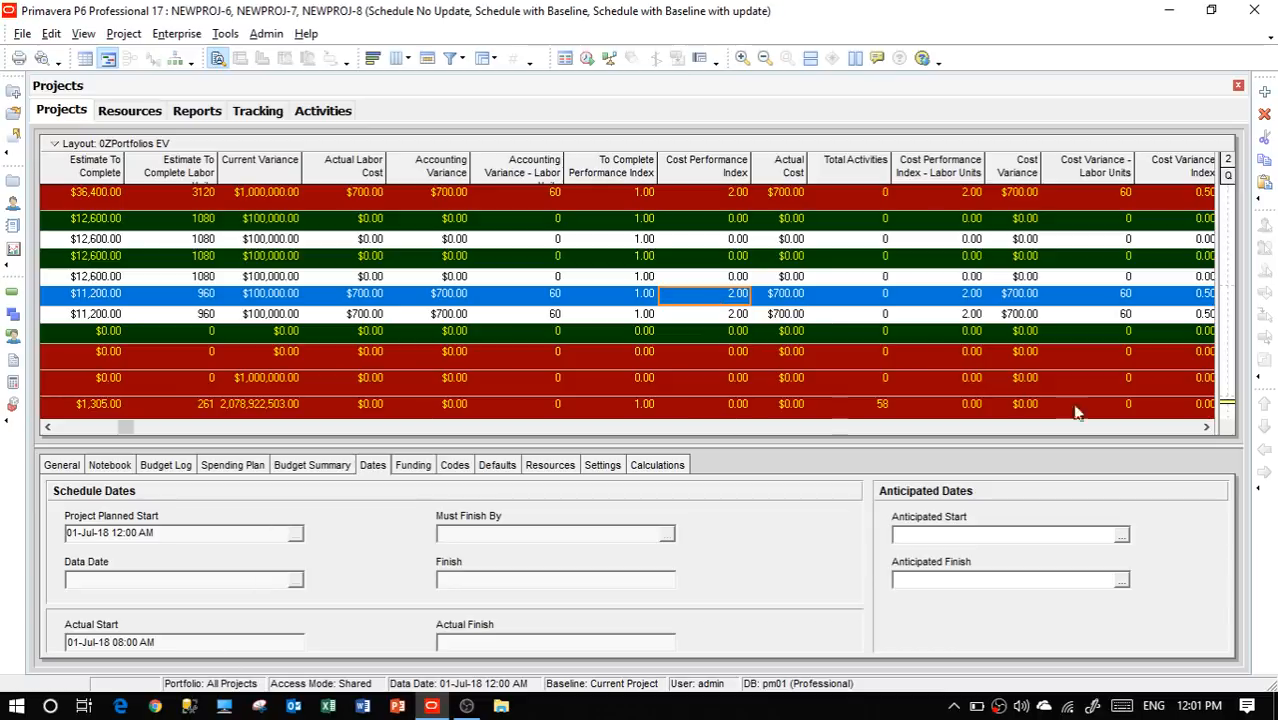
click(1206, 427)
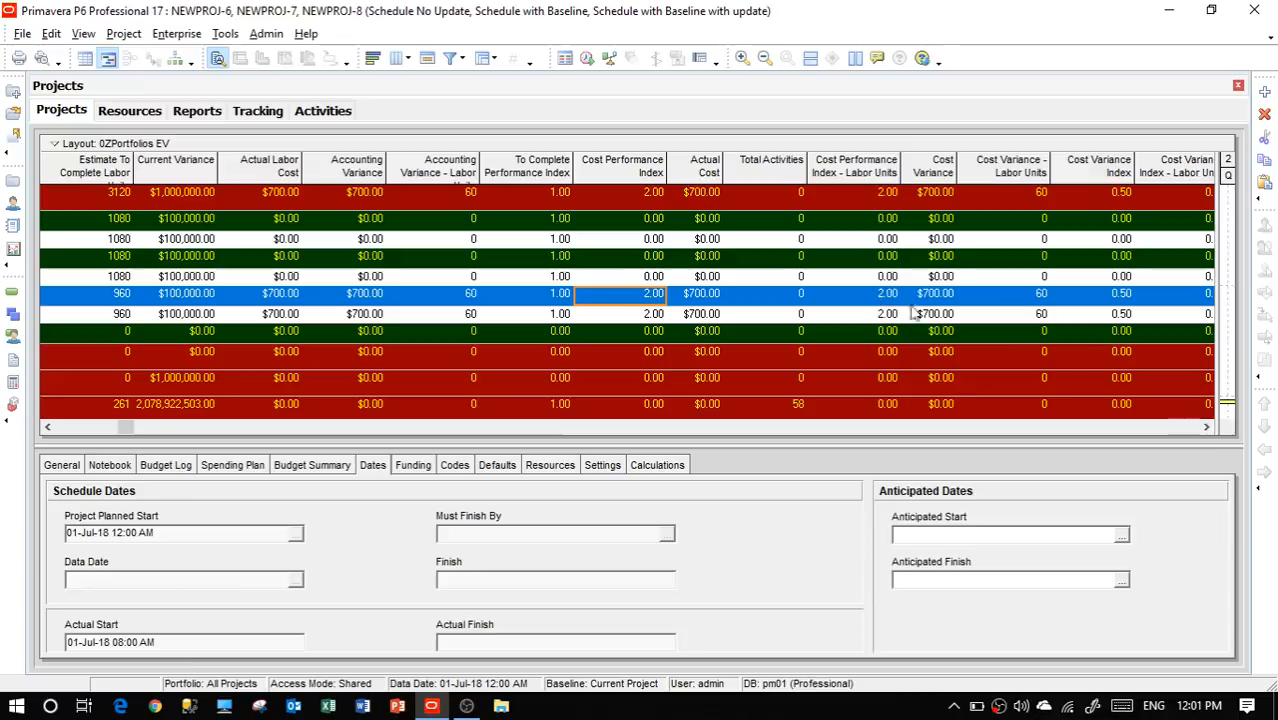
click(1206, 427)
click(1206, 427)
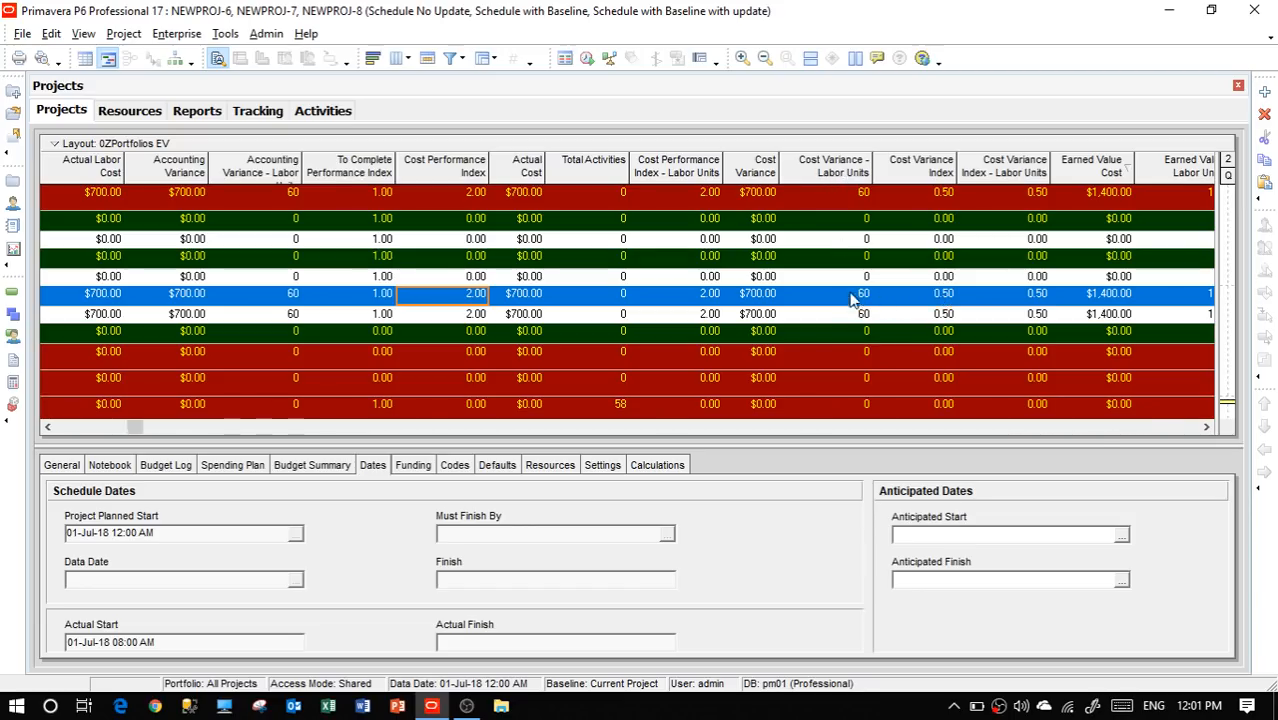
click(1207, 427)
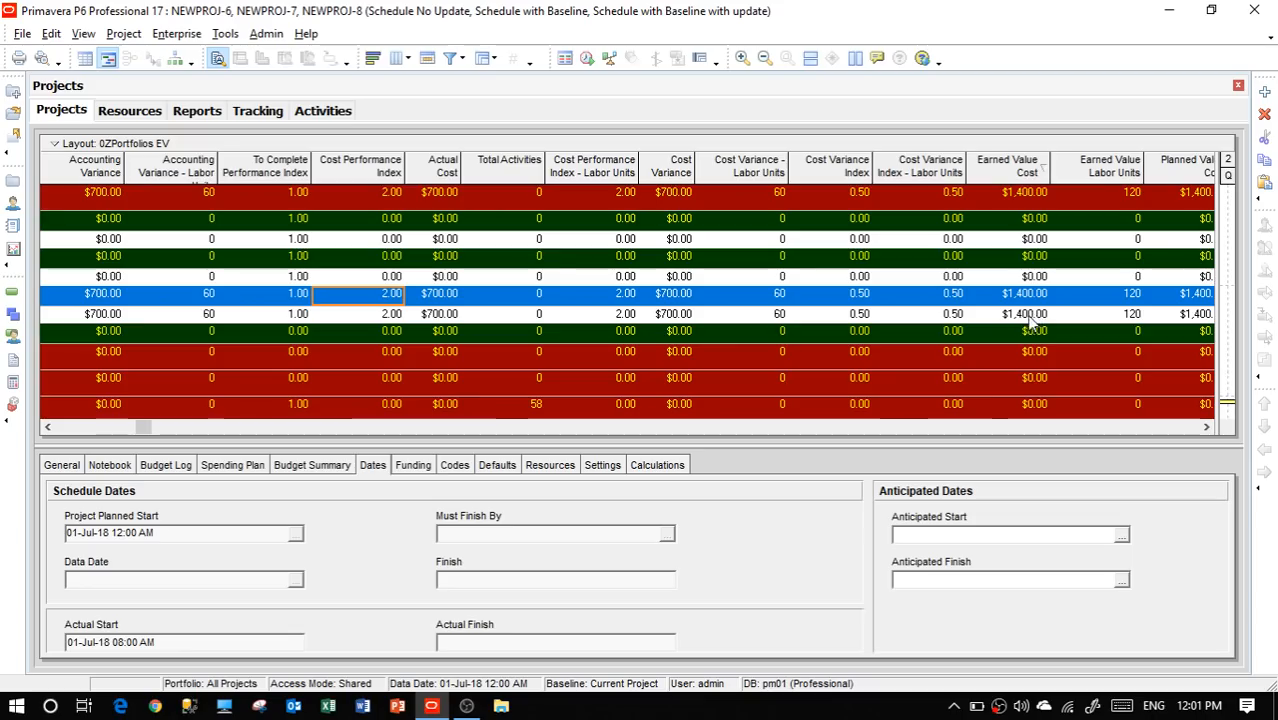
click(1206, 427)
click(1206, 427)
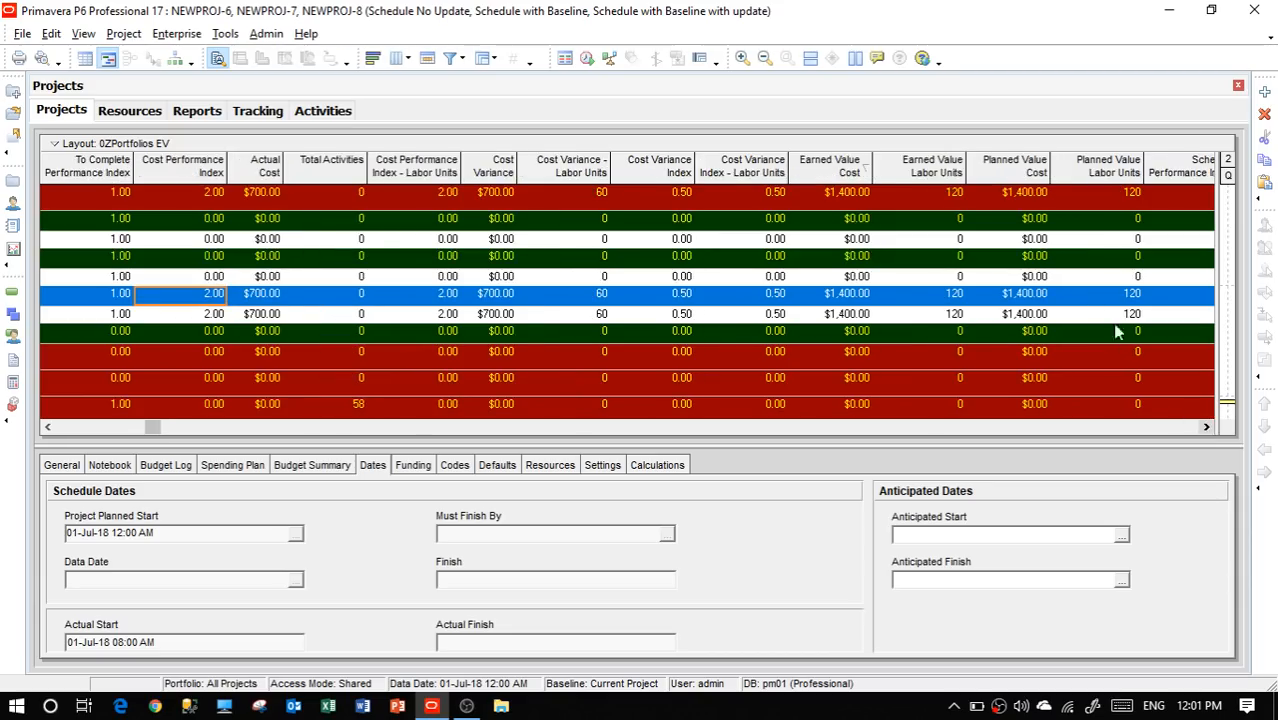
Examine node C's schedule performance index, schedule variance, schedule variance index and variance at completion against the other nodes
click(1206, 428)
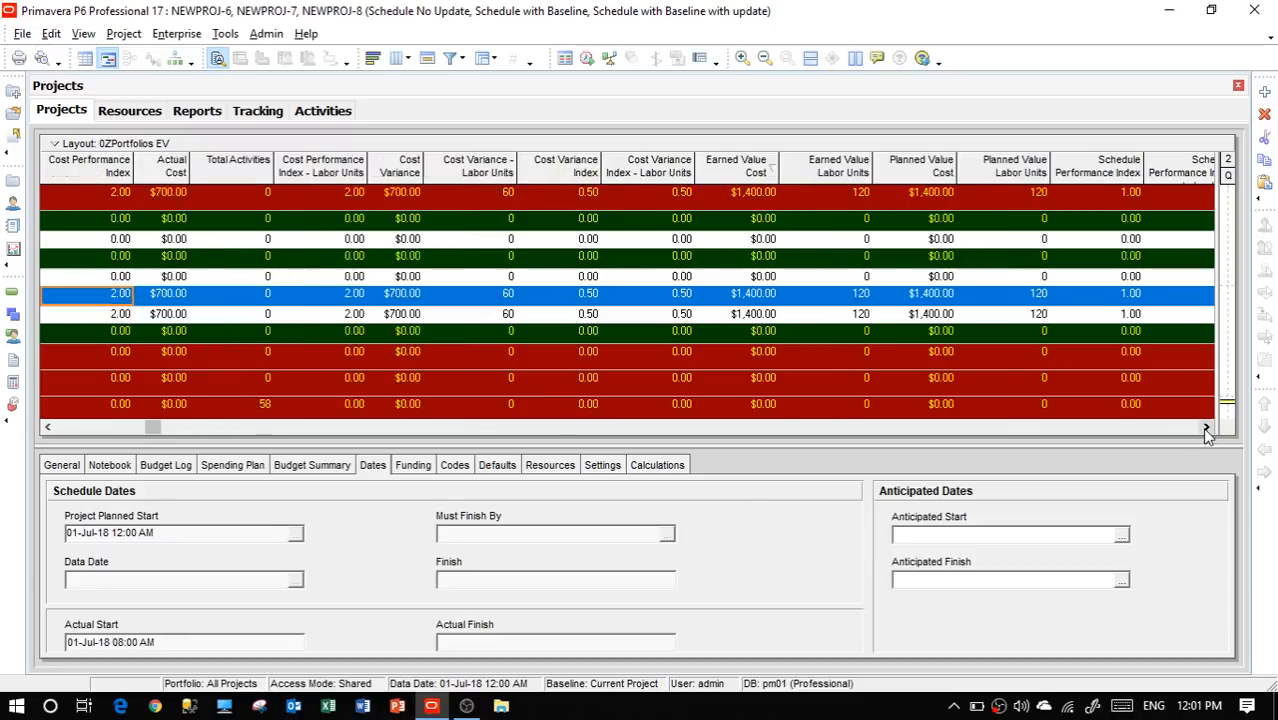
click(1206, 428)
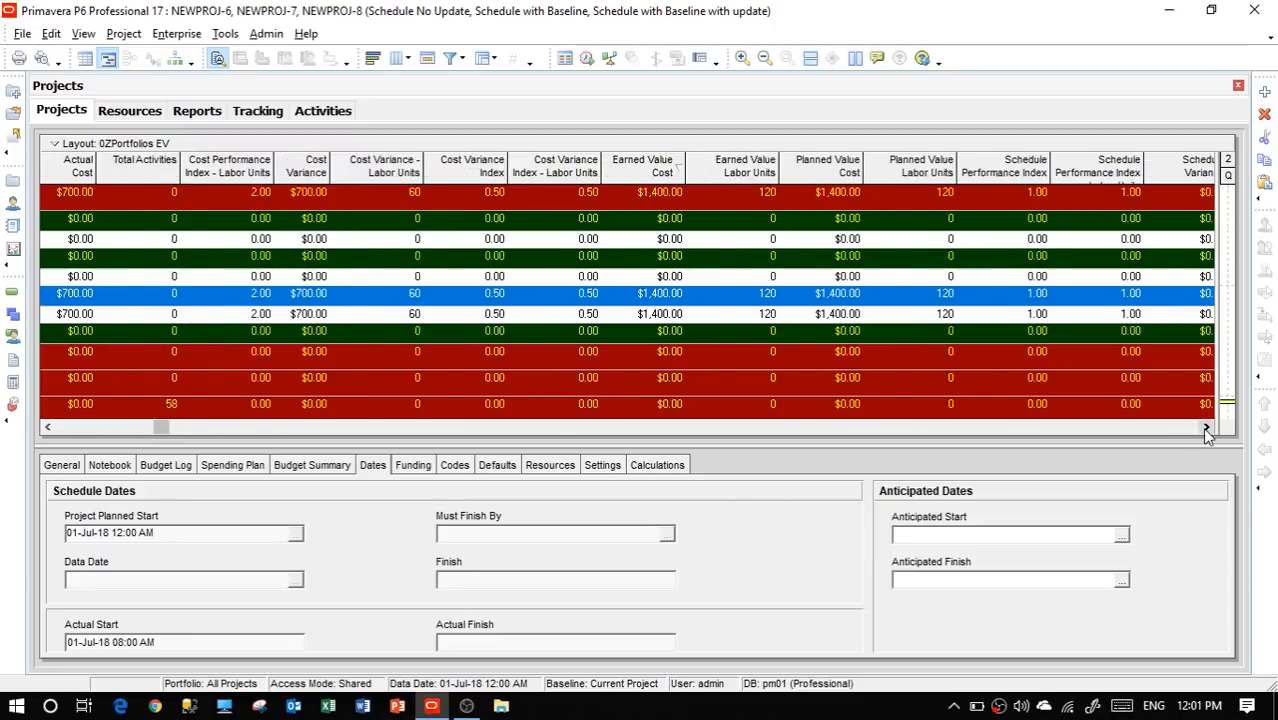
click(1206, 428)
click(1206, 428)
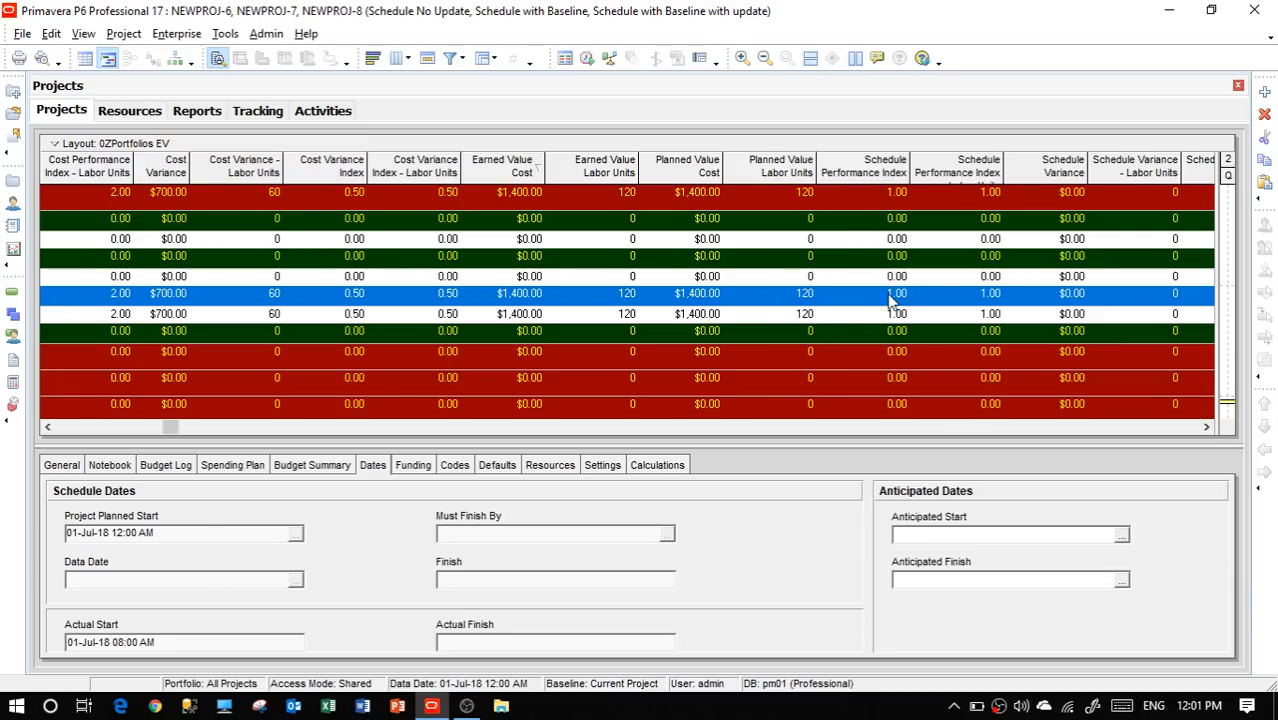
click(1206, 428)
click(1206, 428)
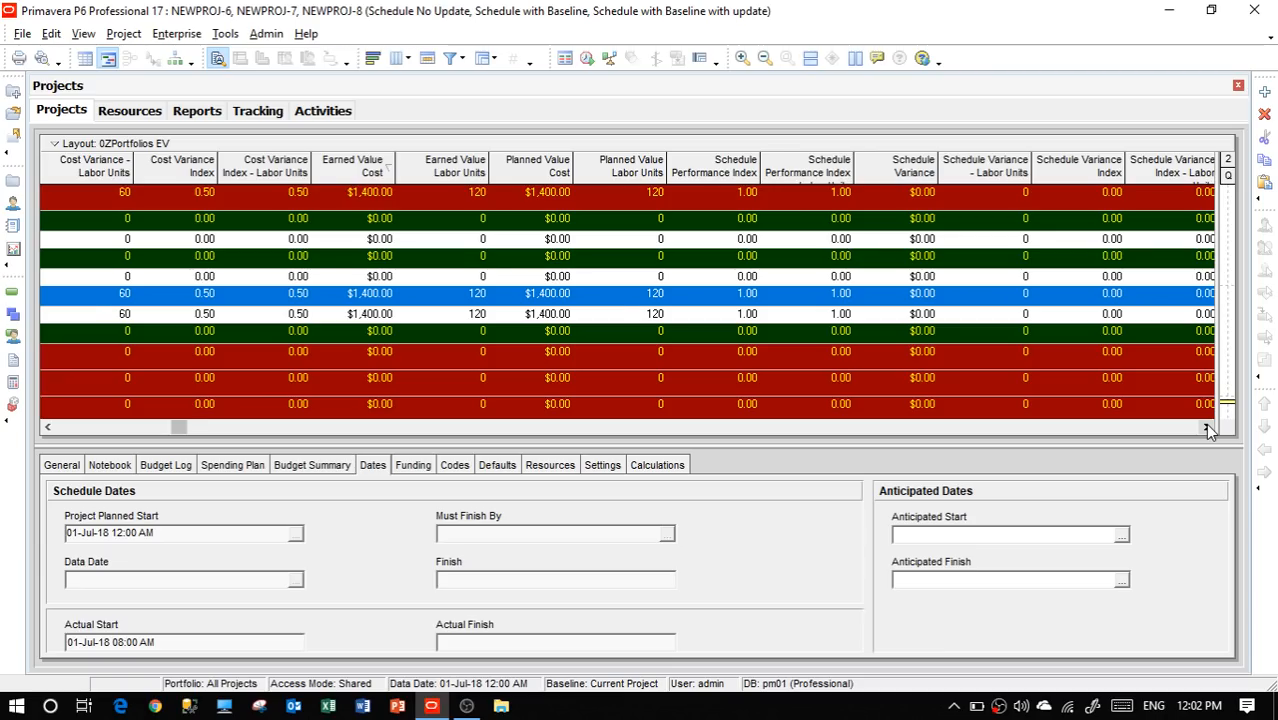
click(1207, 428)
click(1207, 428)
click(1207, 428)
click(1207, 428)
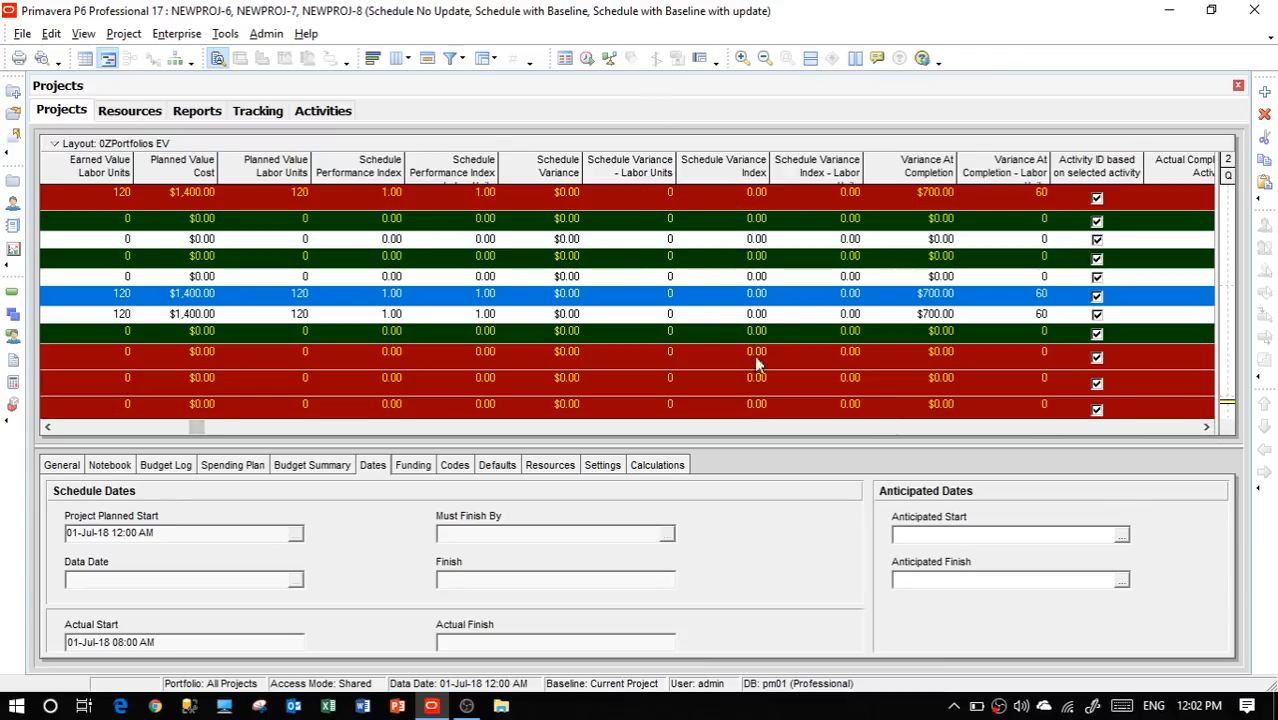
Review node C's actual completed activities, actual duration, actual labor units, material and nonlabor costs, not-started activities and actual start
click(1206, 428)
click(1206, 428)
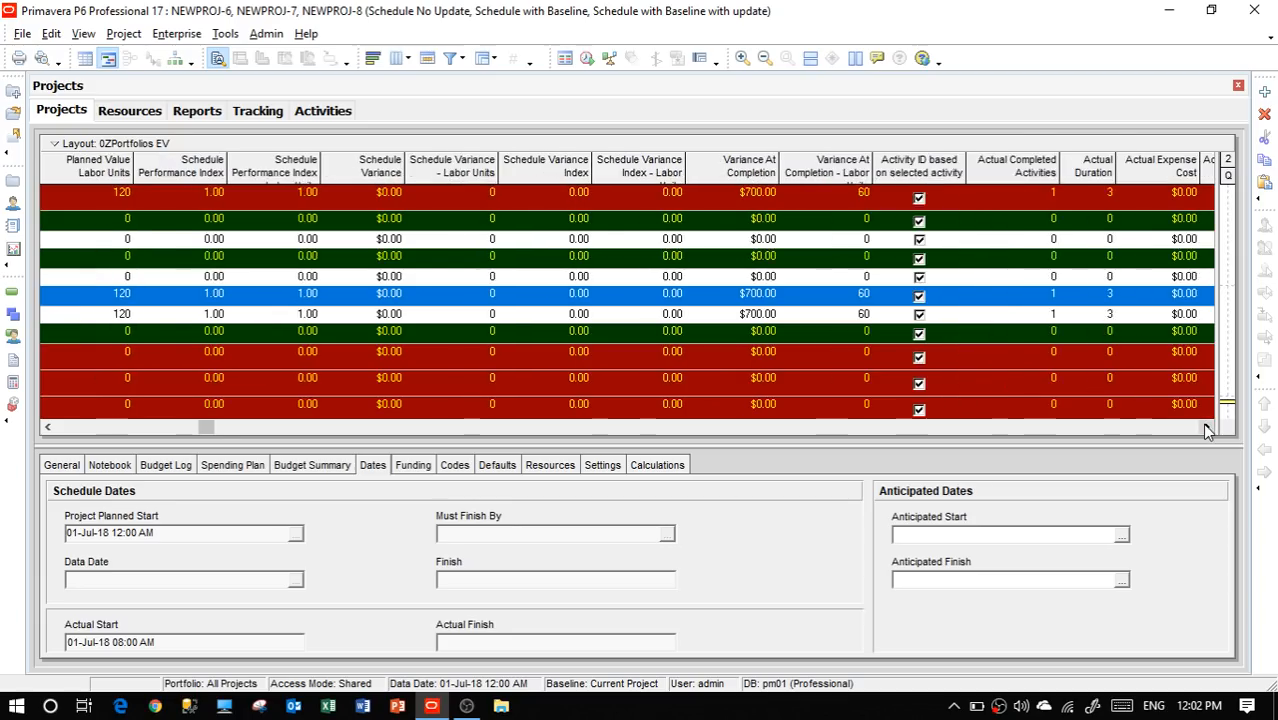
click(1206, 428)
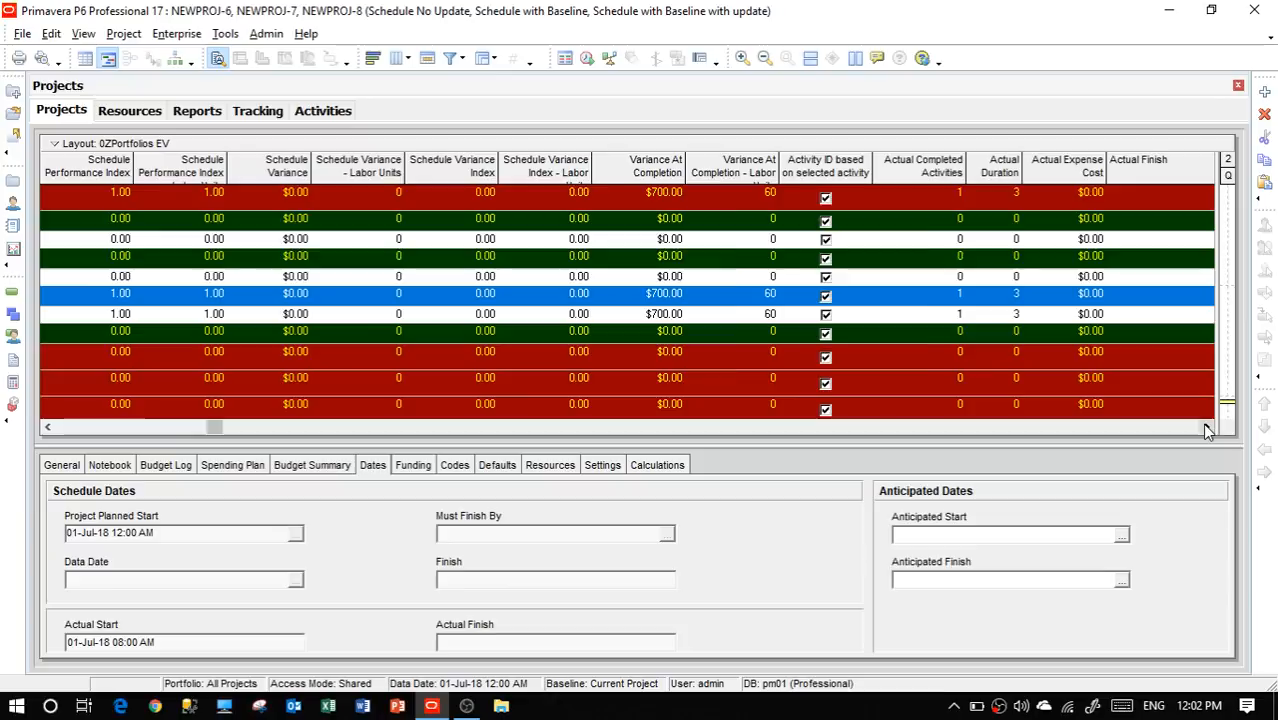
click(1205, 428)
click(1205, 428)
click(1205, 428)
click(1205, 428)
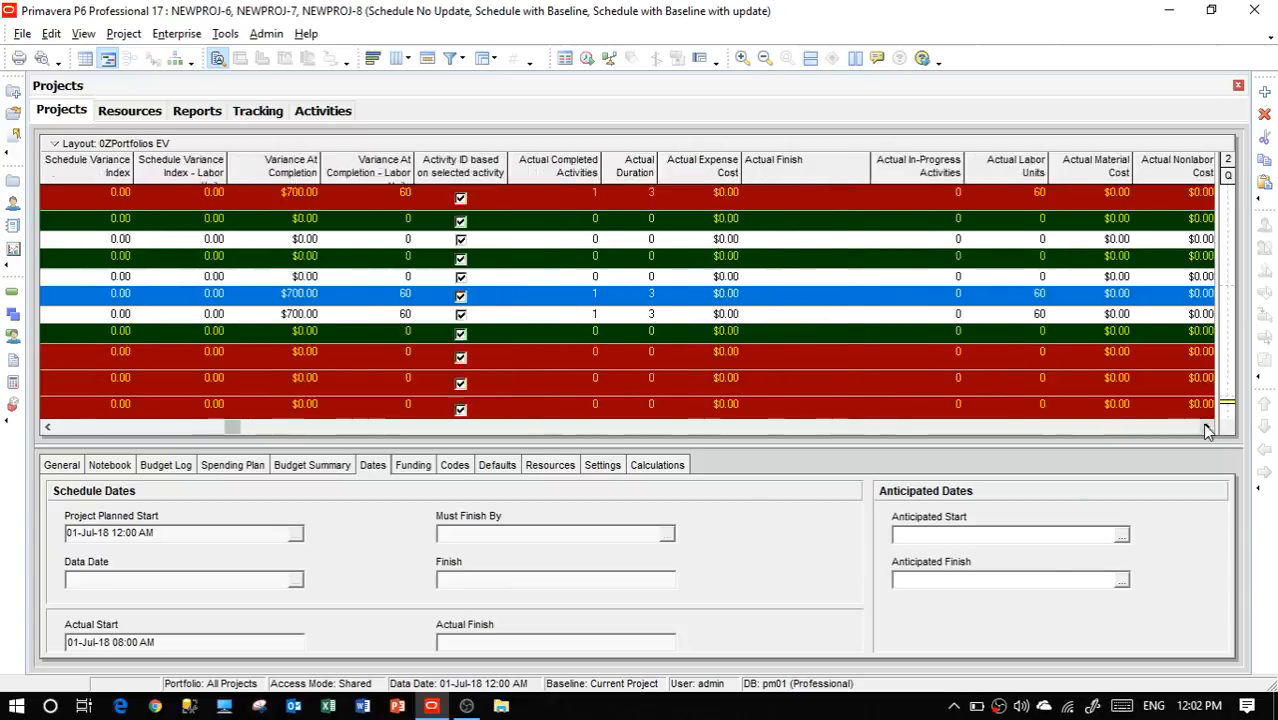
click(1205, 428)
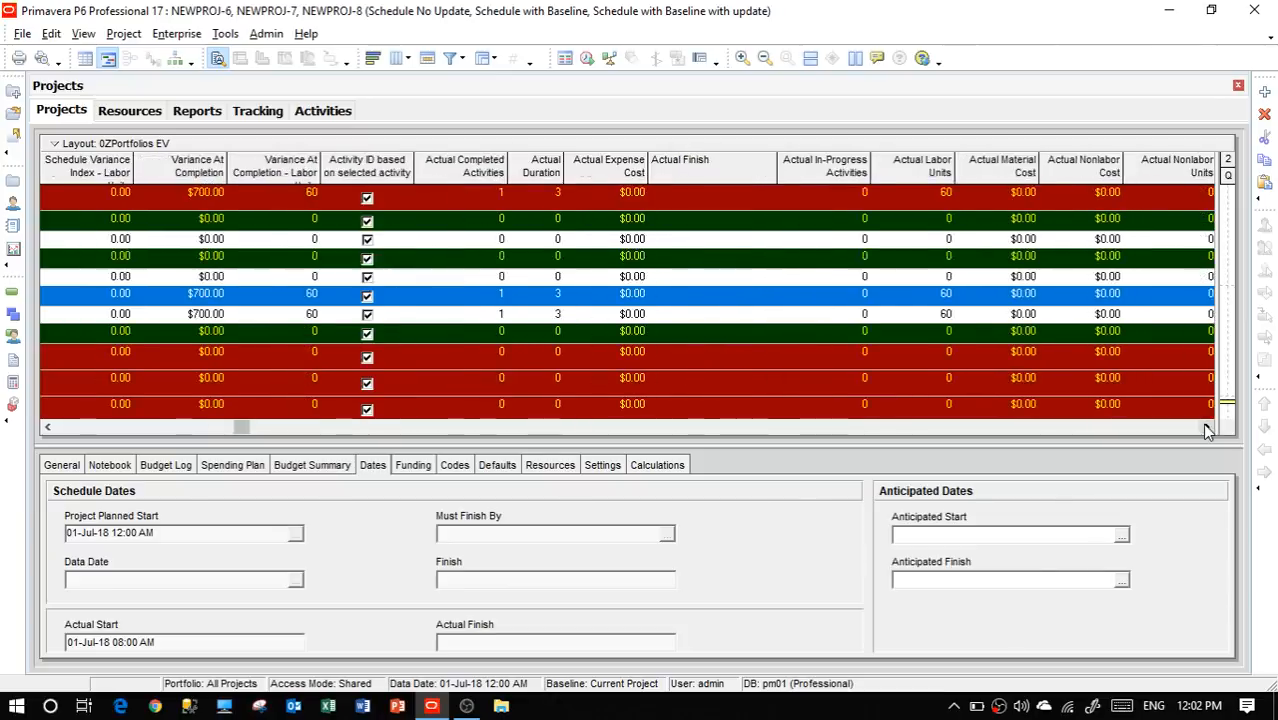
click(1205, 428)
click(1205, 428)
click(1205, 428)
click(1205, 428)
click(1205, 428)
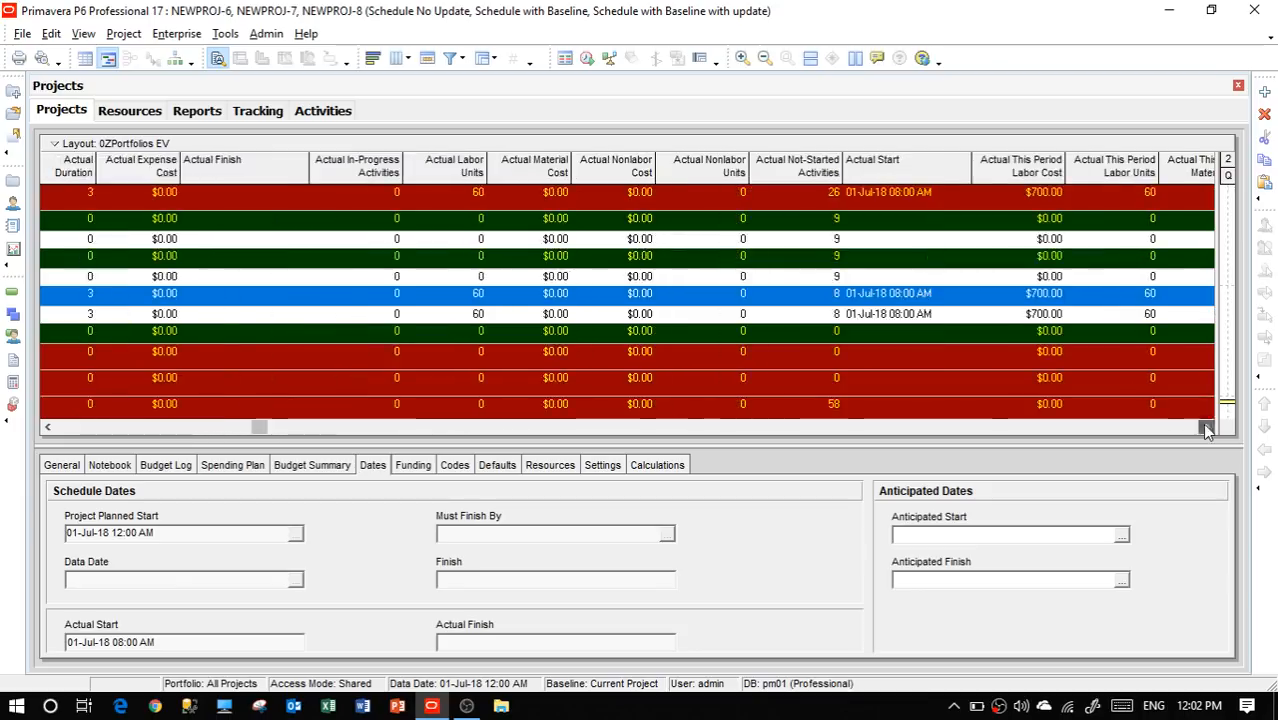
Compare the actual this period labor cost and units and the actual total cost across the portfolio nodes
click(1205, 428)
click(1205, 428)
click(1205, 428)
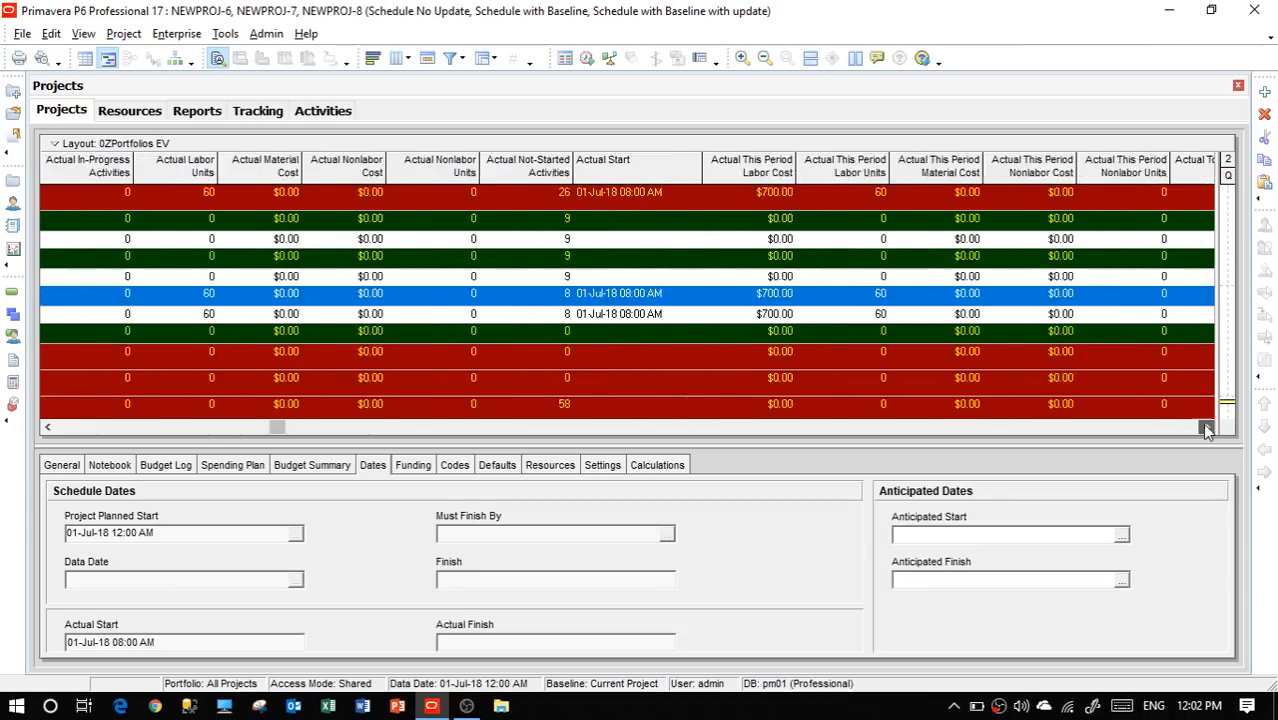
click(1205, 428)
click(1205, 428)
click(1205, 428)
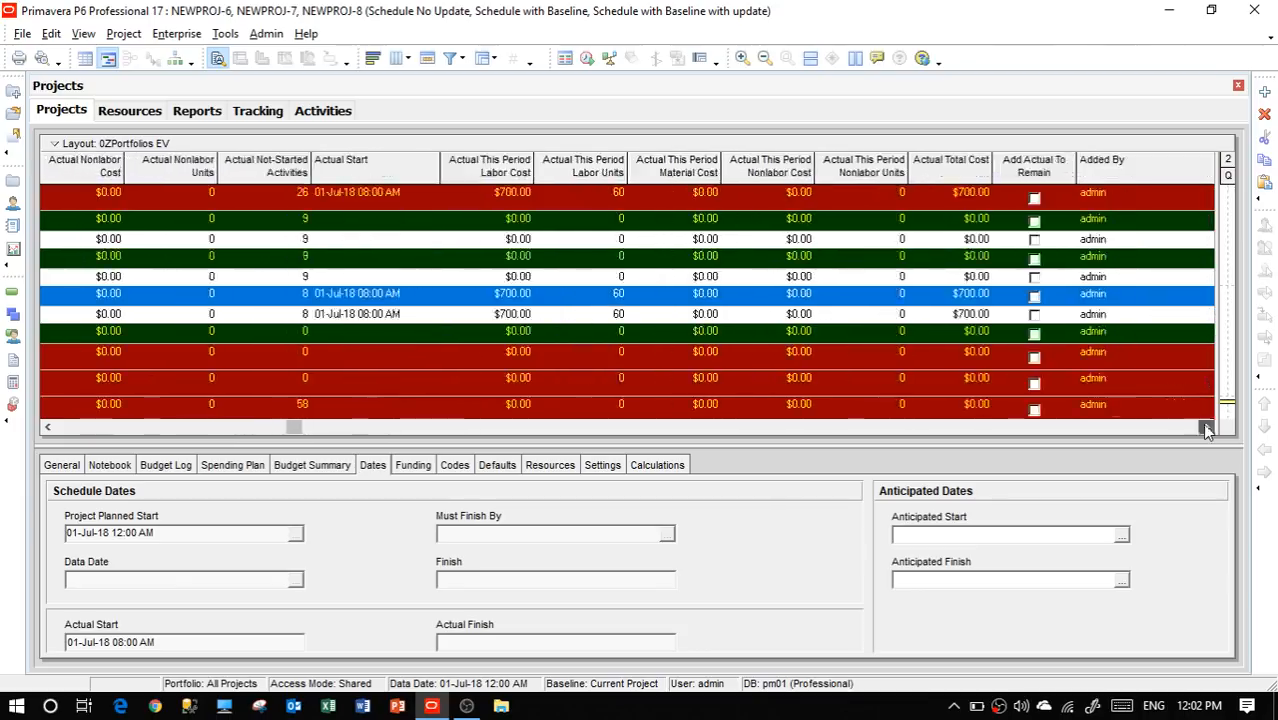
click(1205, 428)
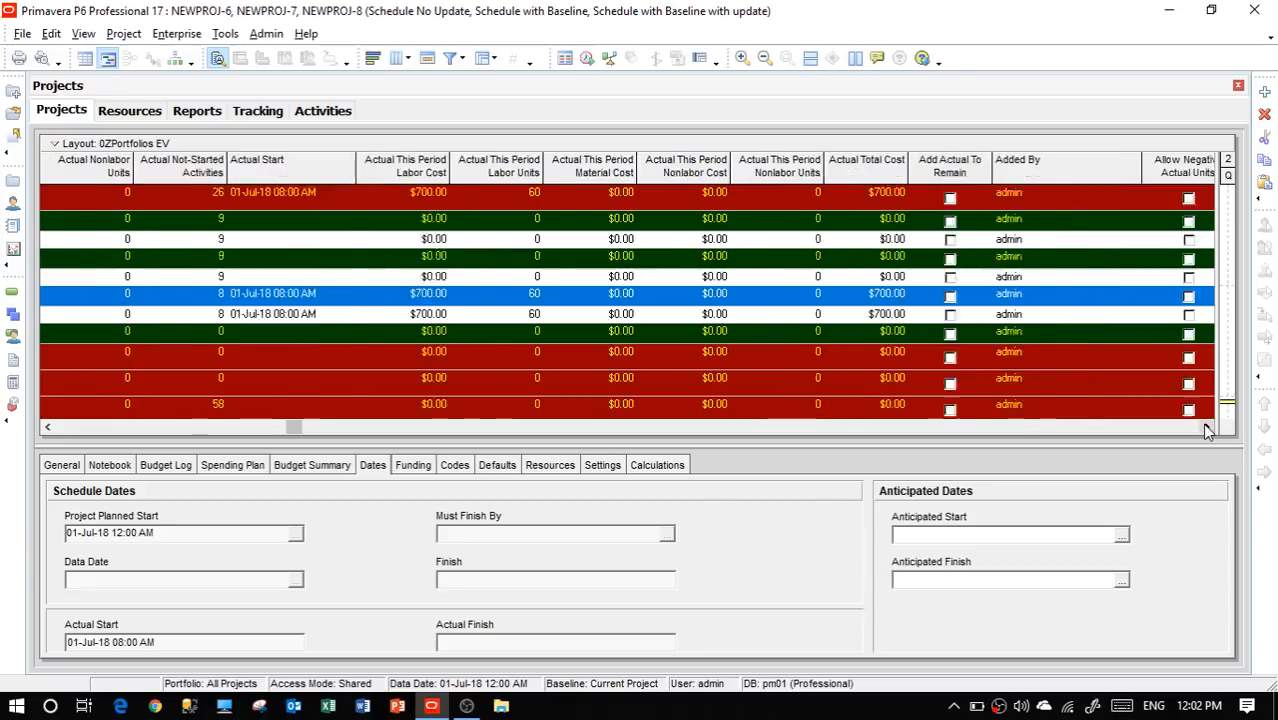
Compare the at completion duration, labor units and total cost of the three schedule projects
click(1205, 428)
click(1205, 428)
click(1205, 428)
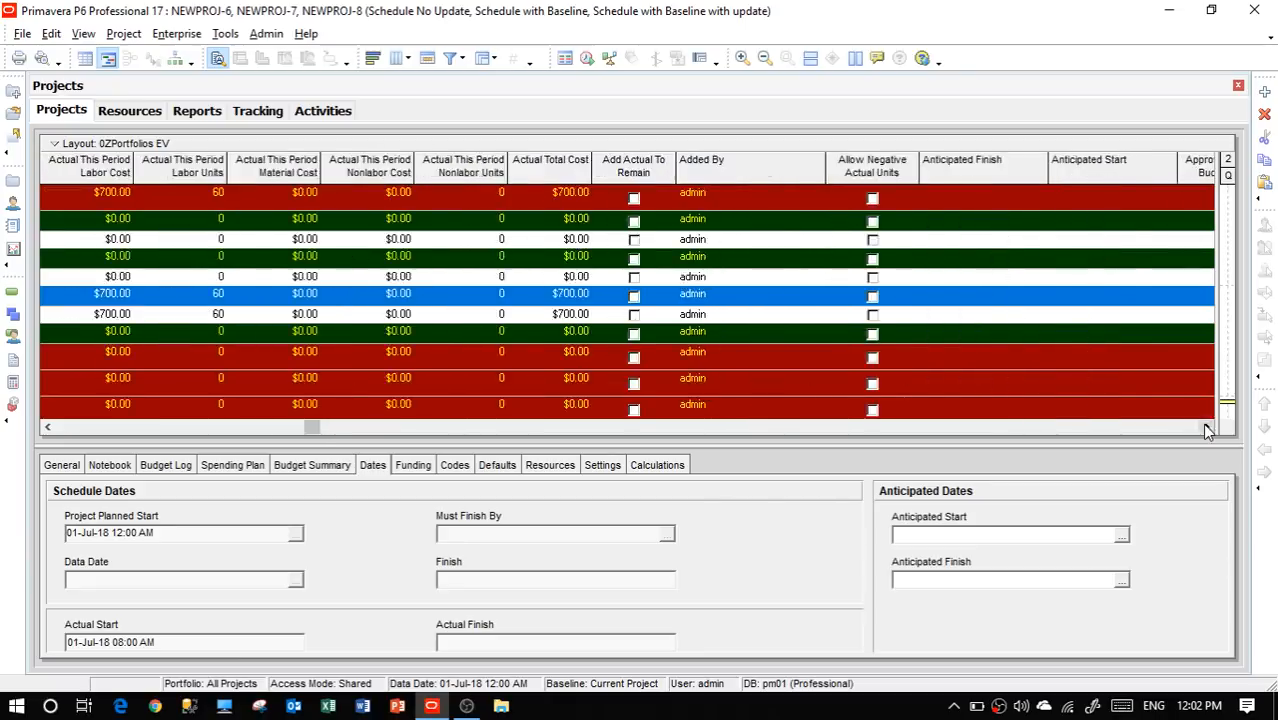
click(1205, 428)
click(1205, 428)
click(1205, 428)
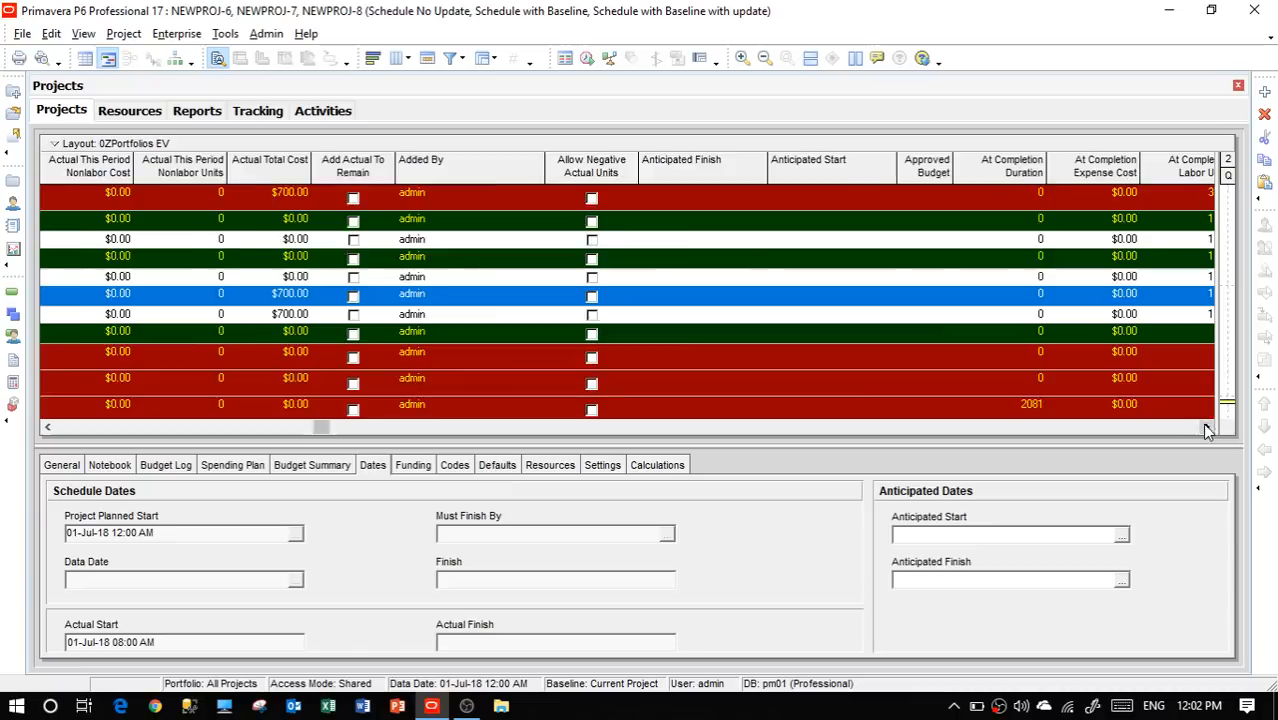
click(1205, 428)
click(1205, 428)
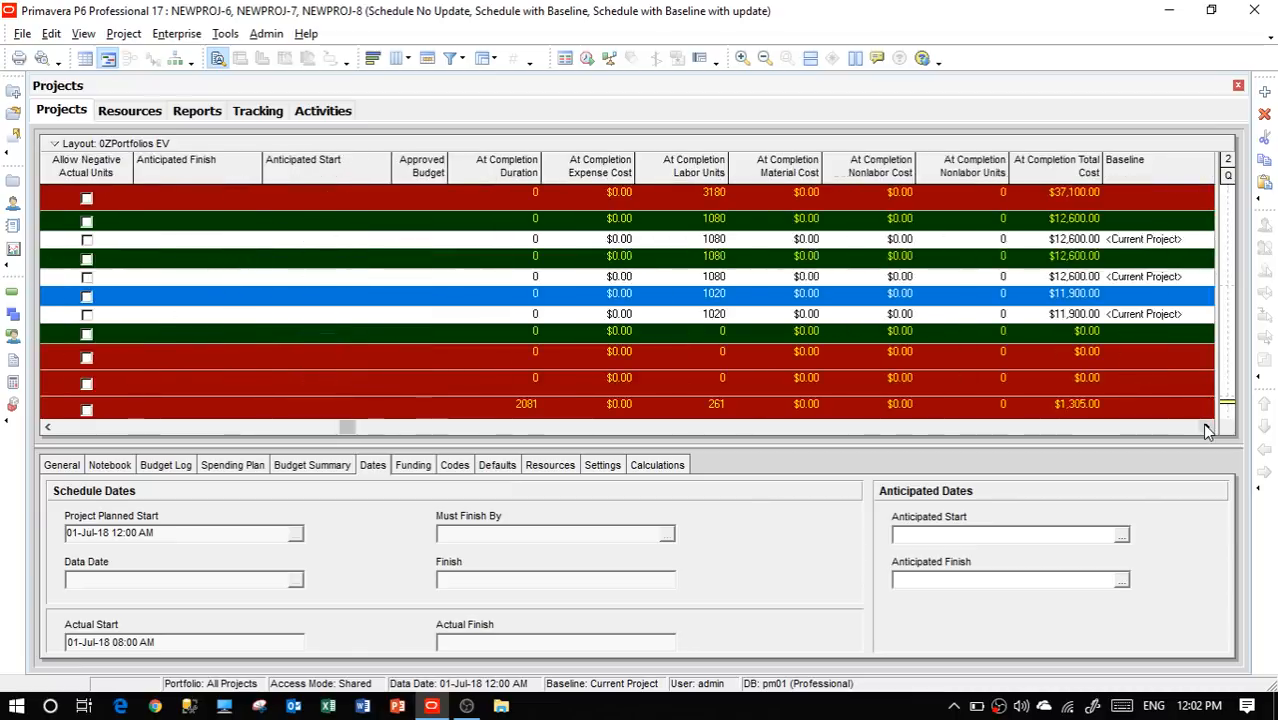
Examine the assigned baseline, baseline data date and baseline project duration, finish, labor units, start and total cost for each project
click(1207, 428)
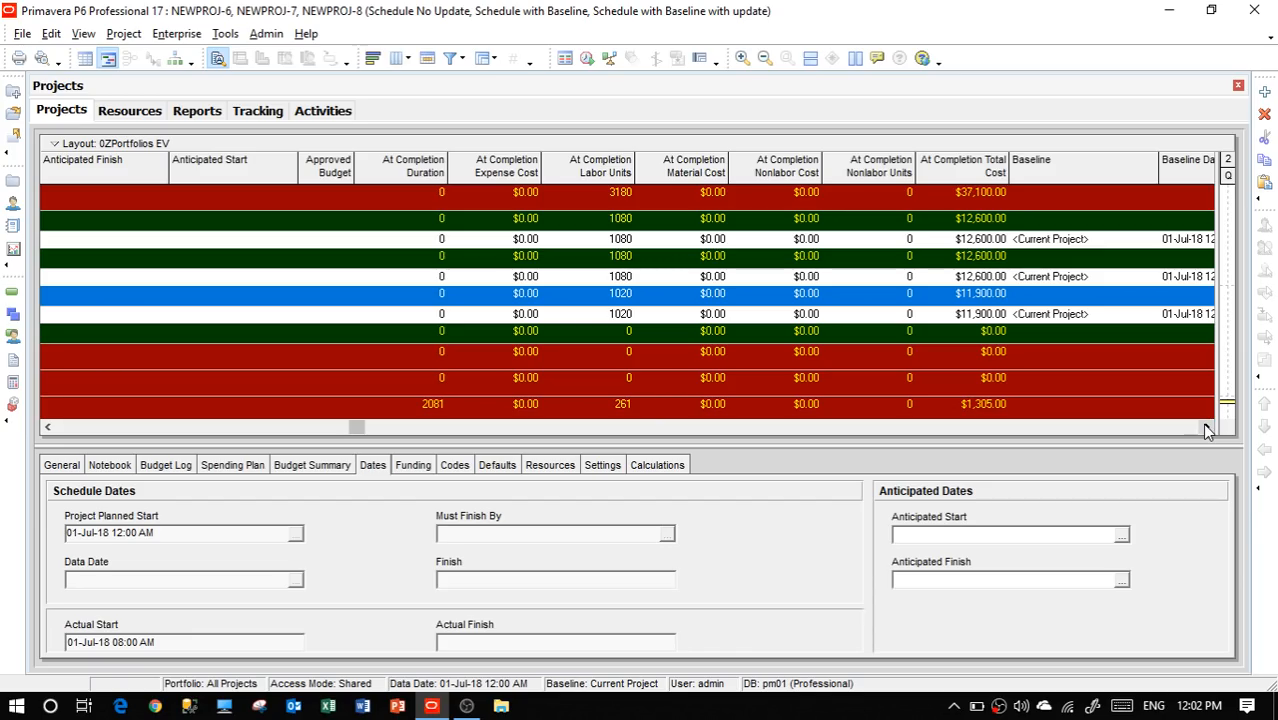
click(1207, 428)
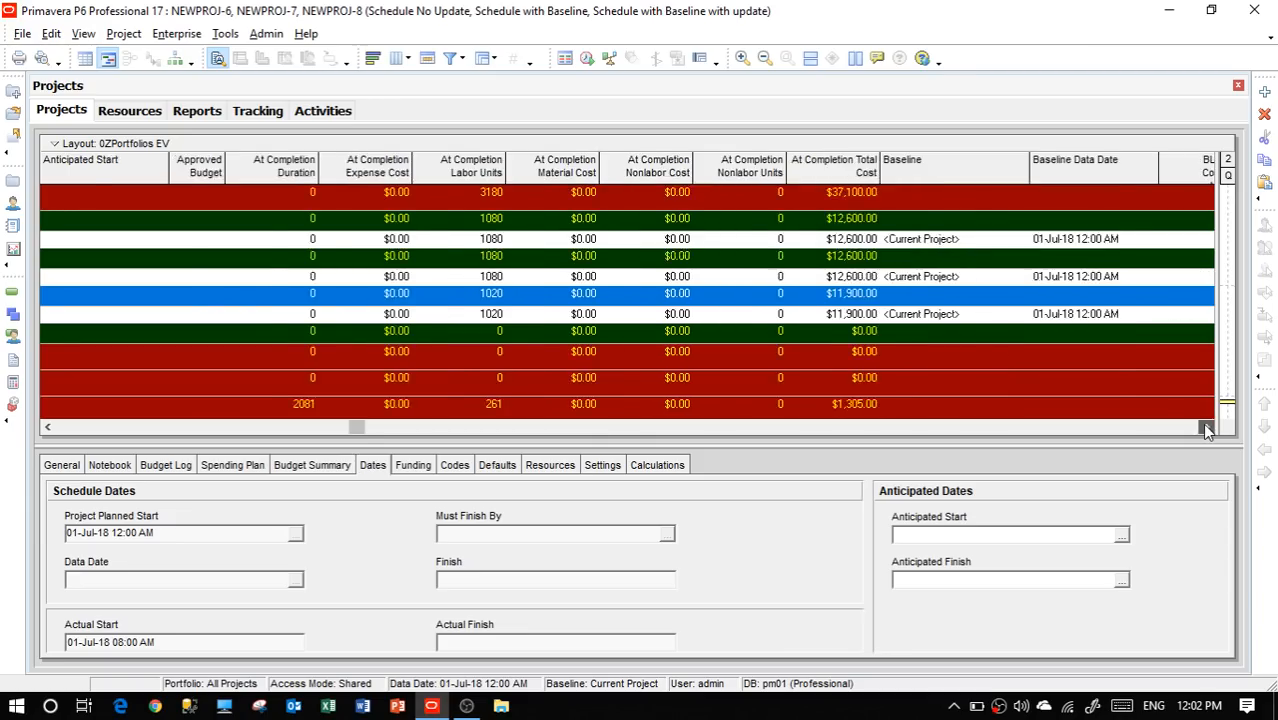
click(1207, 428)
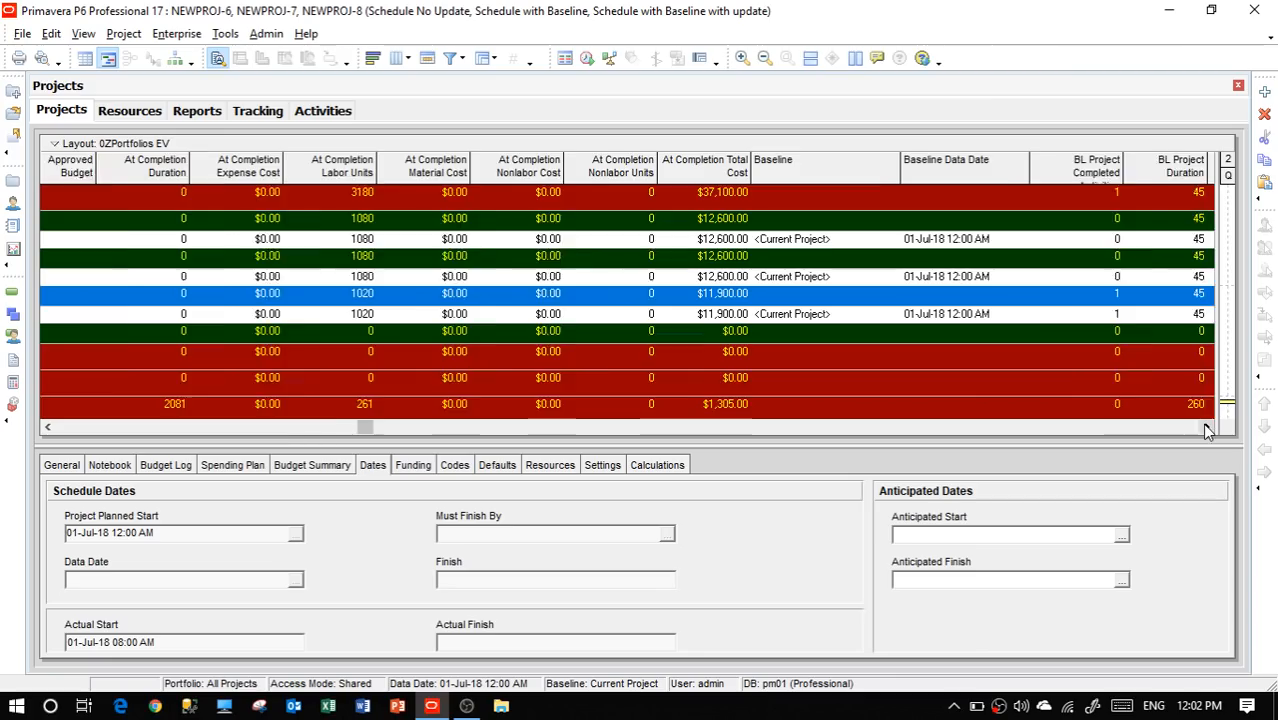
click(1207, 428)
click(1207, 428)
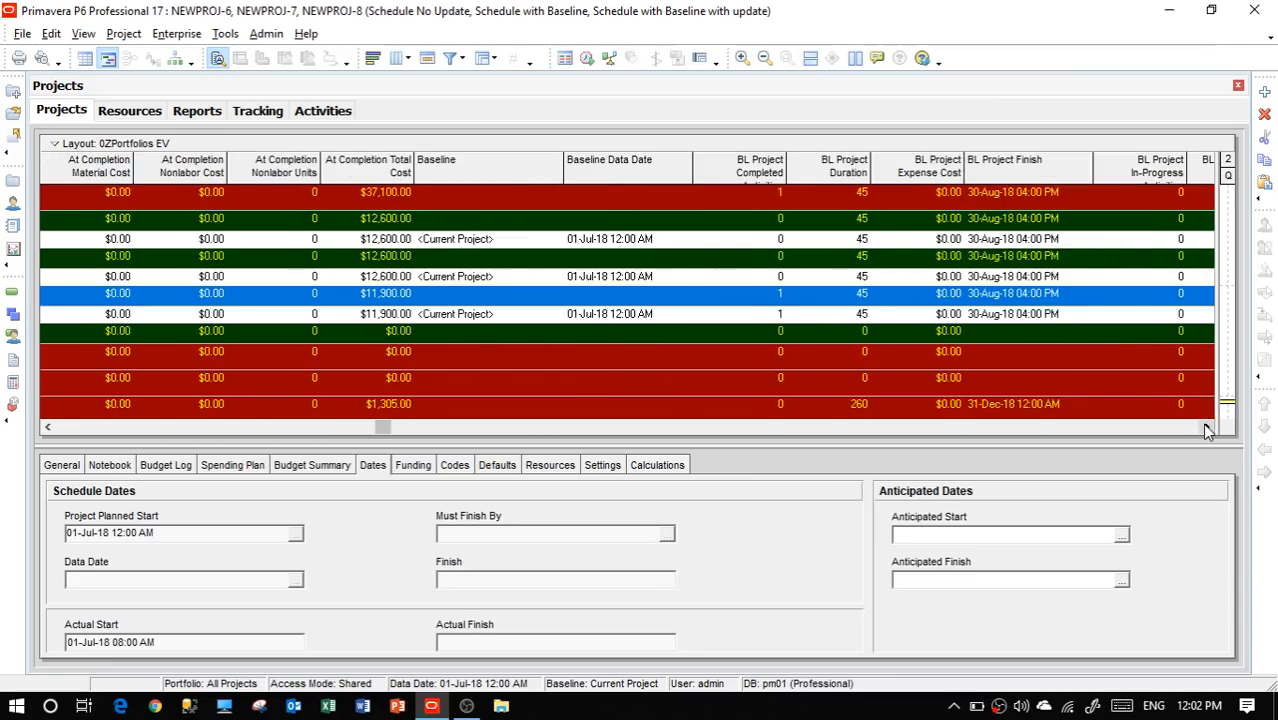
click(1207, 428)
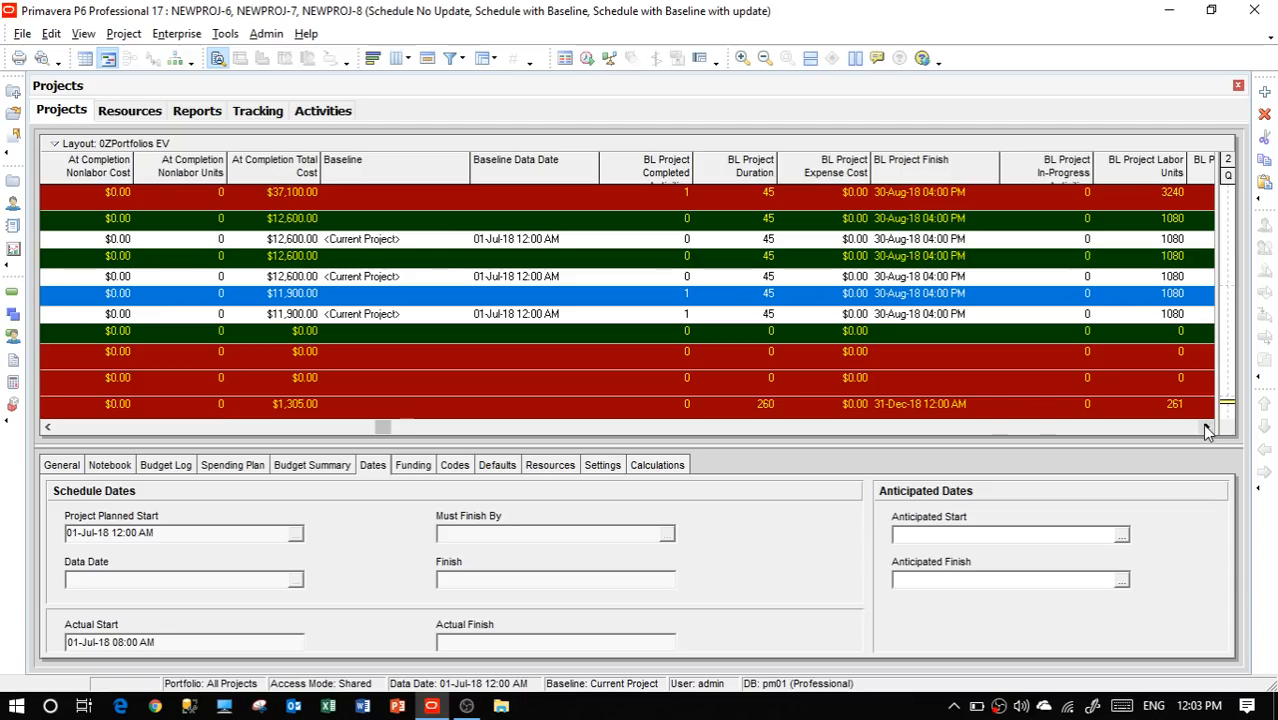
click(1208, 428)
click(1208, 429)
click(1208, 429)
click(1208, 429)
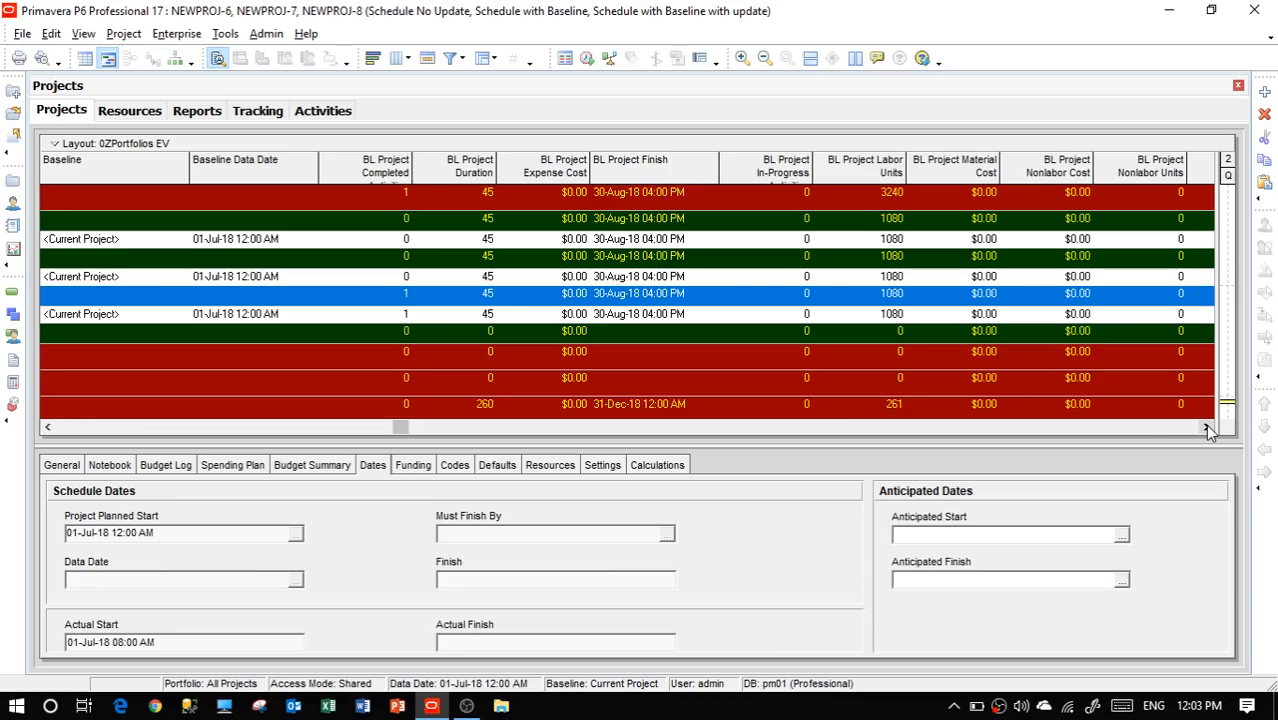
click(1208, 428)
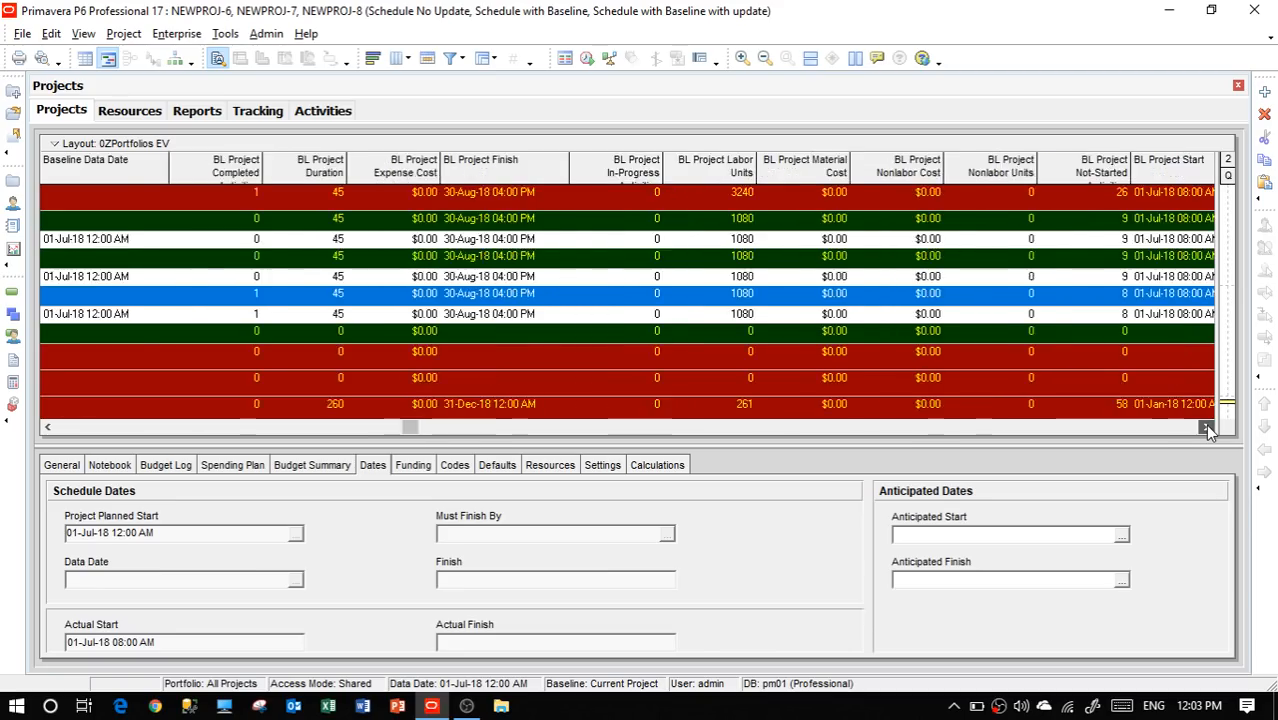
click(1208, 428)
click(1208, 428)
click(1208, 428)
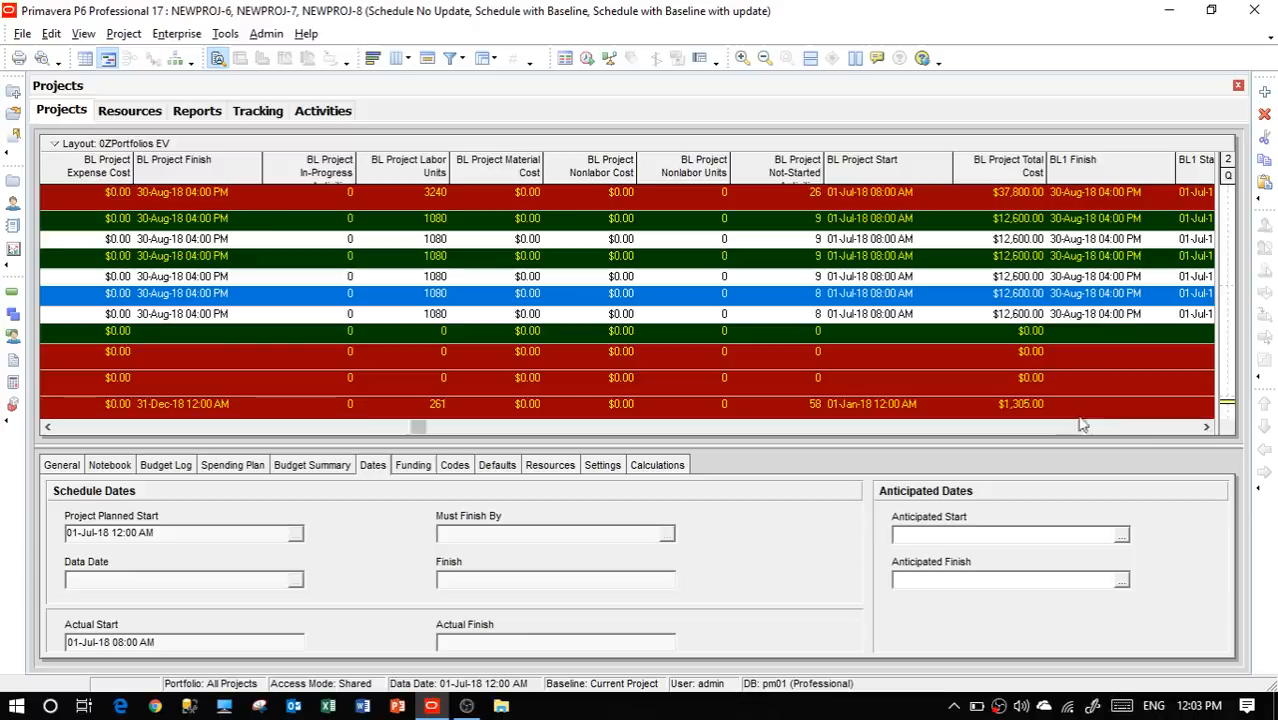
Review the cost percent complete and cost percent of budget for node C and the overall portfolio
click(1205, 428)
click(1205, 428)
click(1205, 428)
click(1205, 428)
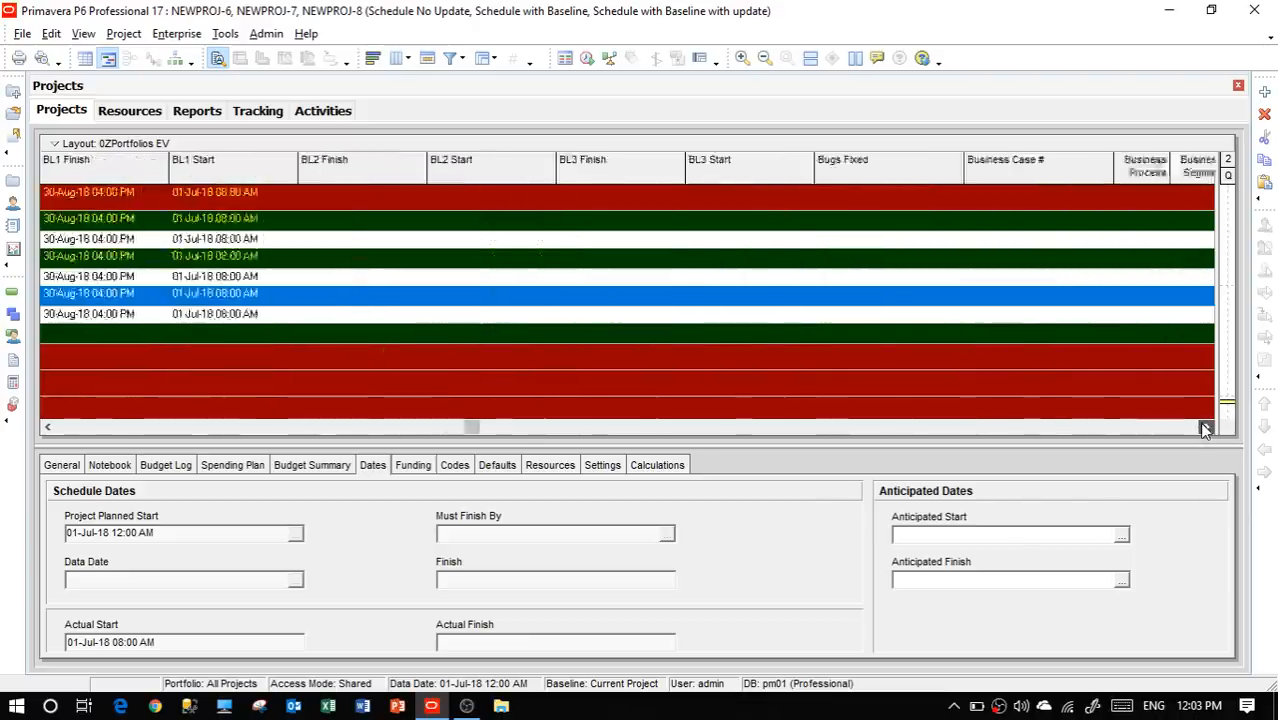
click(1205, 428)
click(1205, 428)
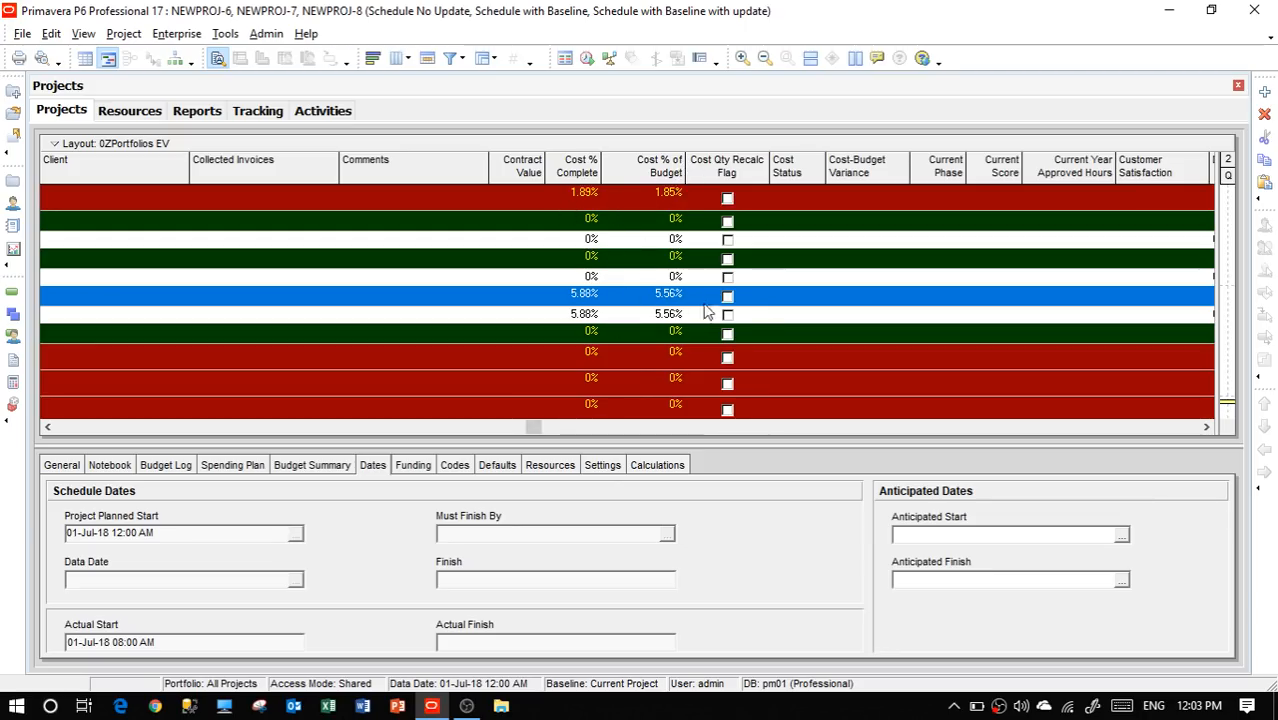
Check each project's data date, distributed current budget and duration percent of original
click(1206, 427)
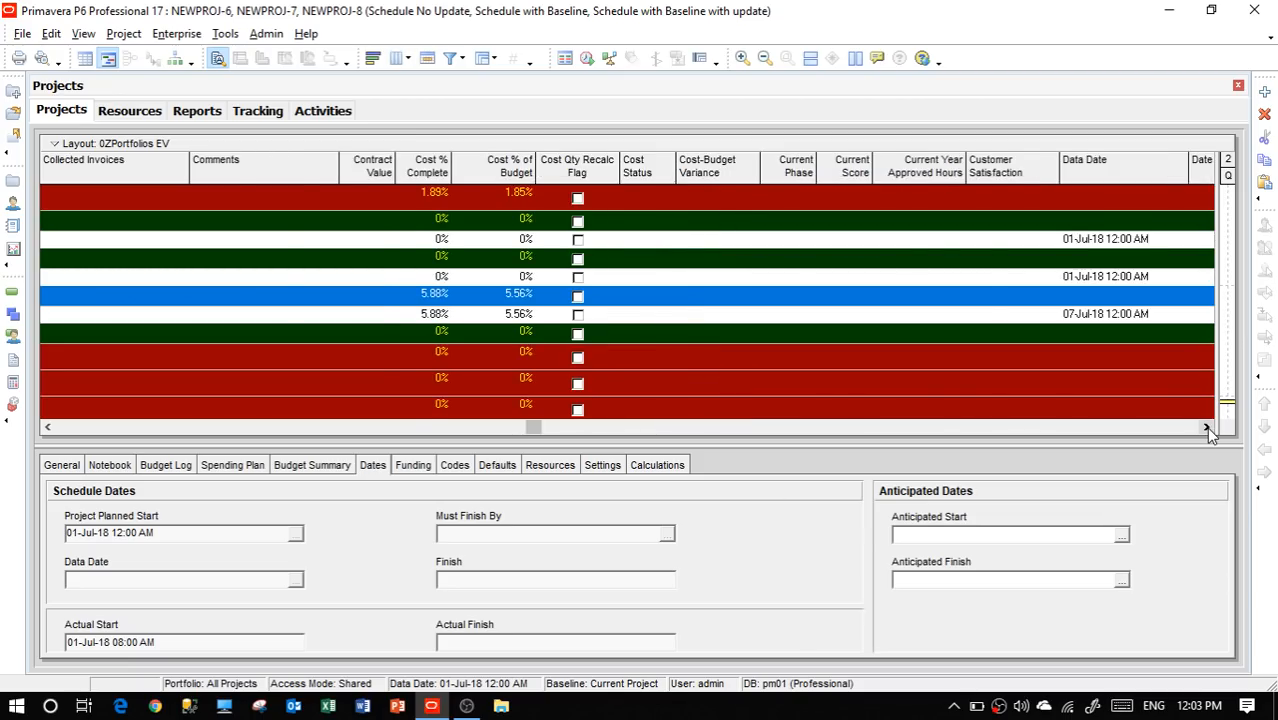
click(1206, 427)
click(1206, 427)
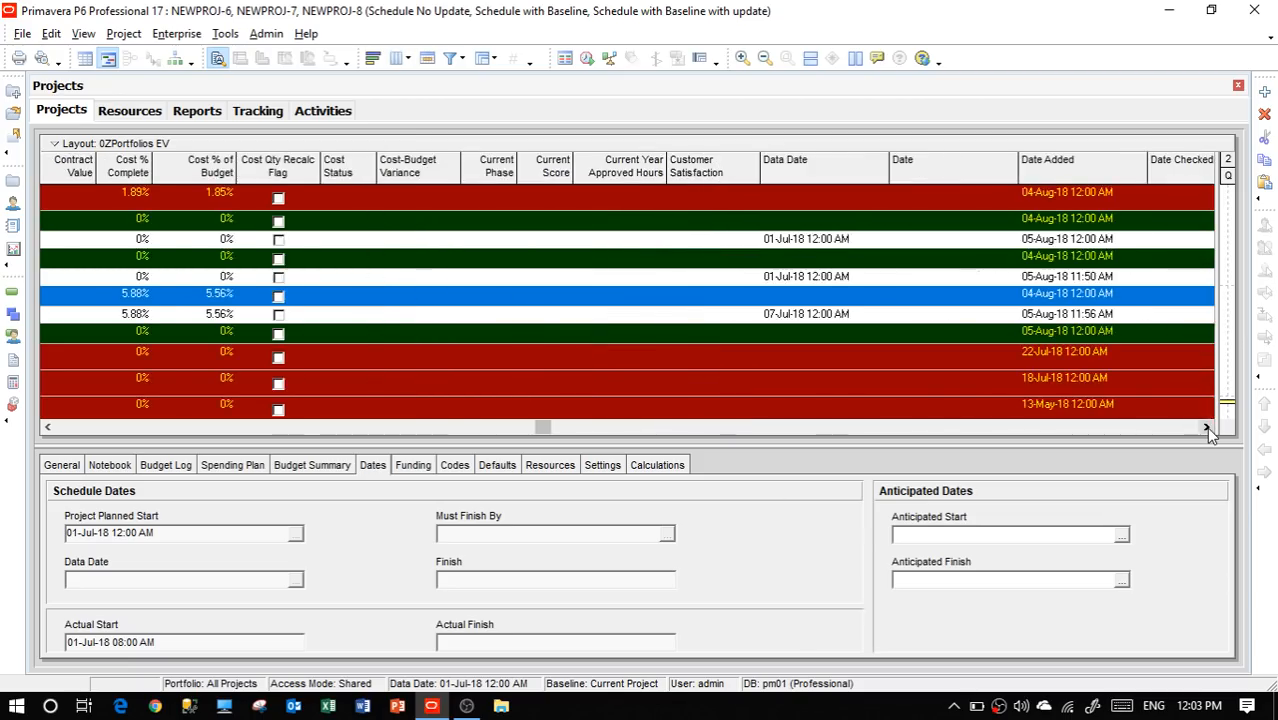
click(1206, 427)
click(1206, 427)
click(1206, 427)
click(1206, 427)
click(1206, 427)
click(1206, 427)
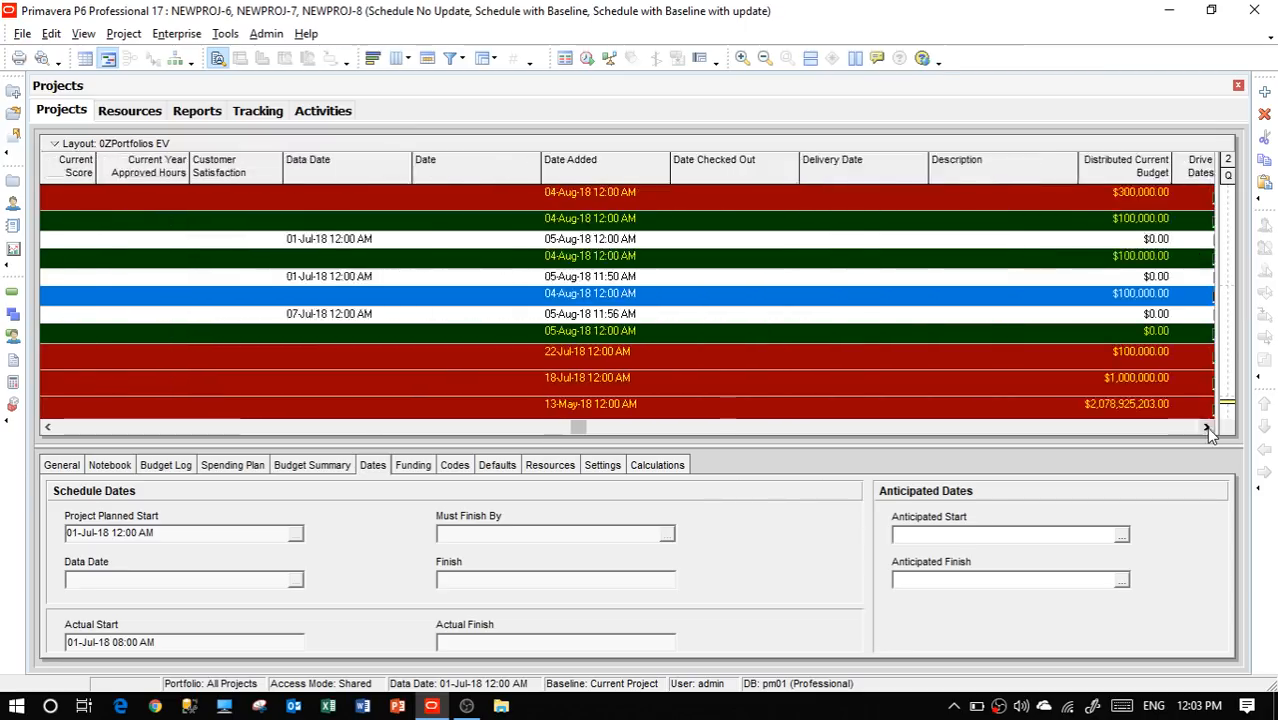
click(1206, 427)
click(1206, 427)
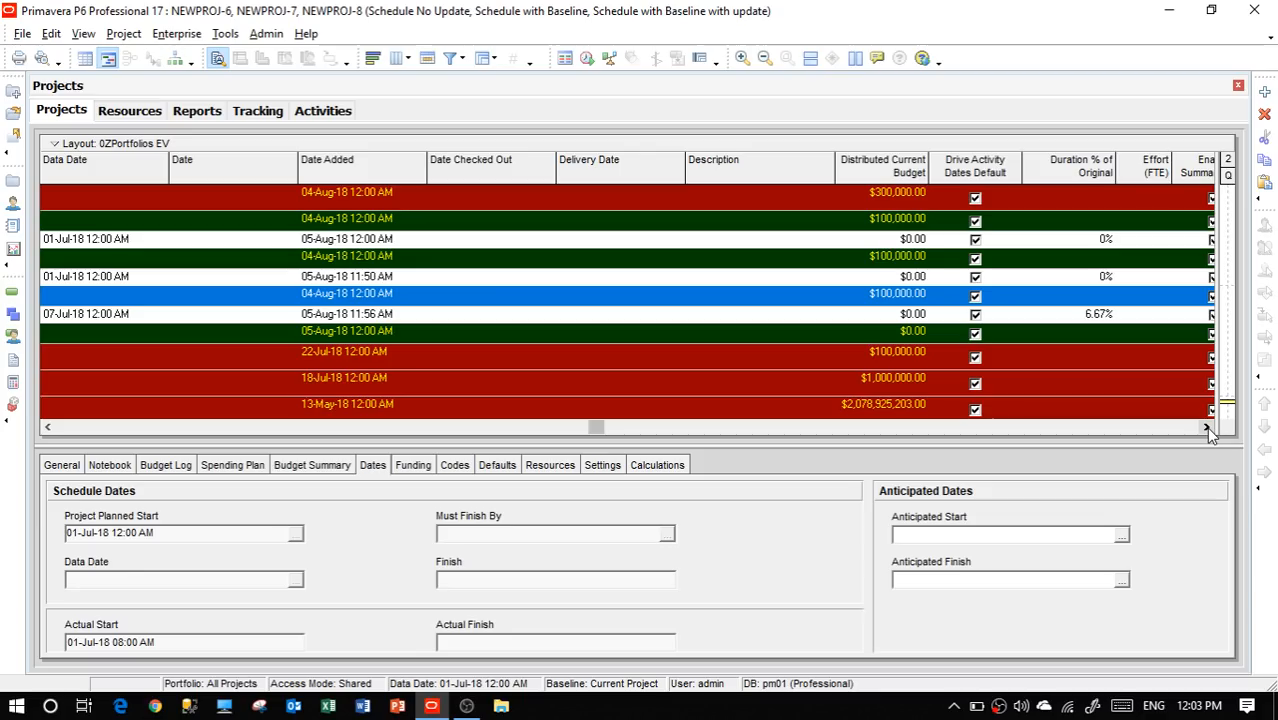
click(1206, 427)
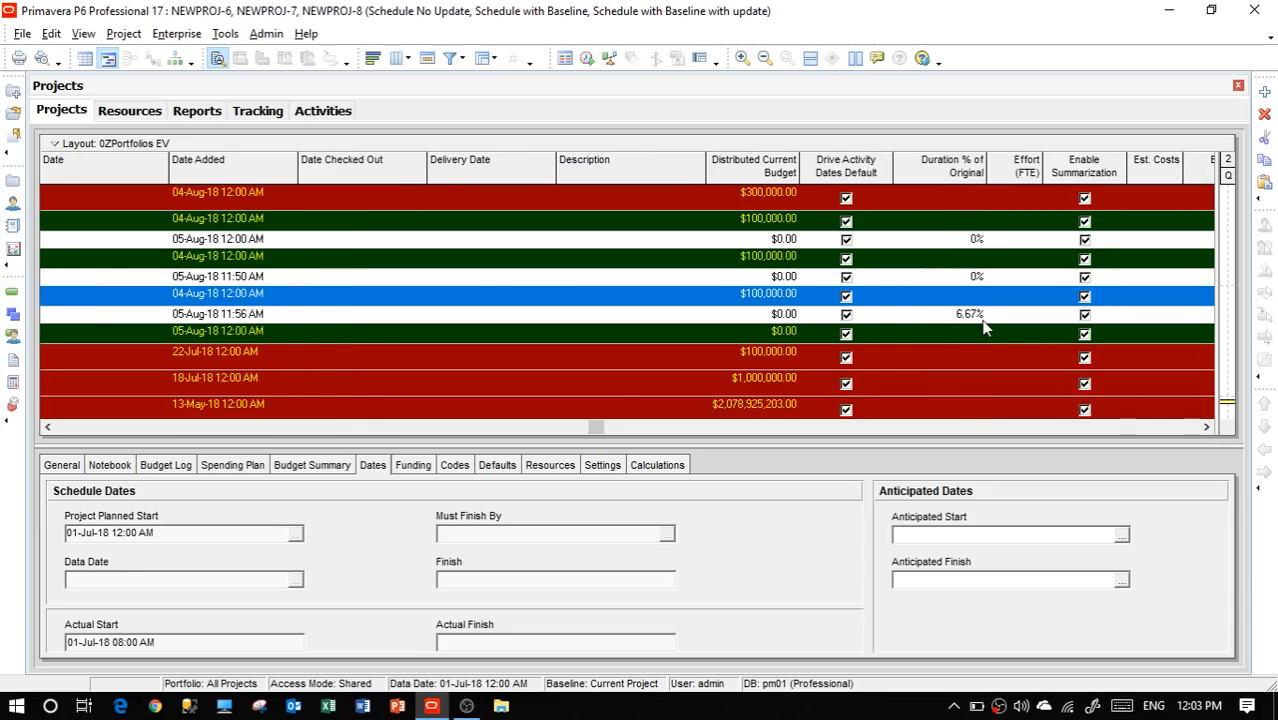
Review the forecast dates and the labor cost and labor units percent complete for node C's updated schedule
click(1206, 427)
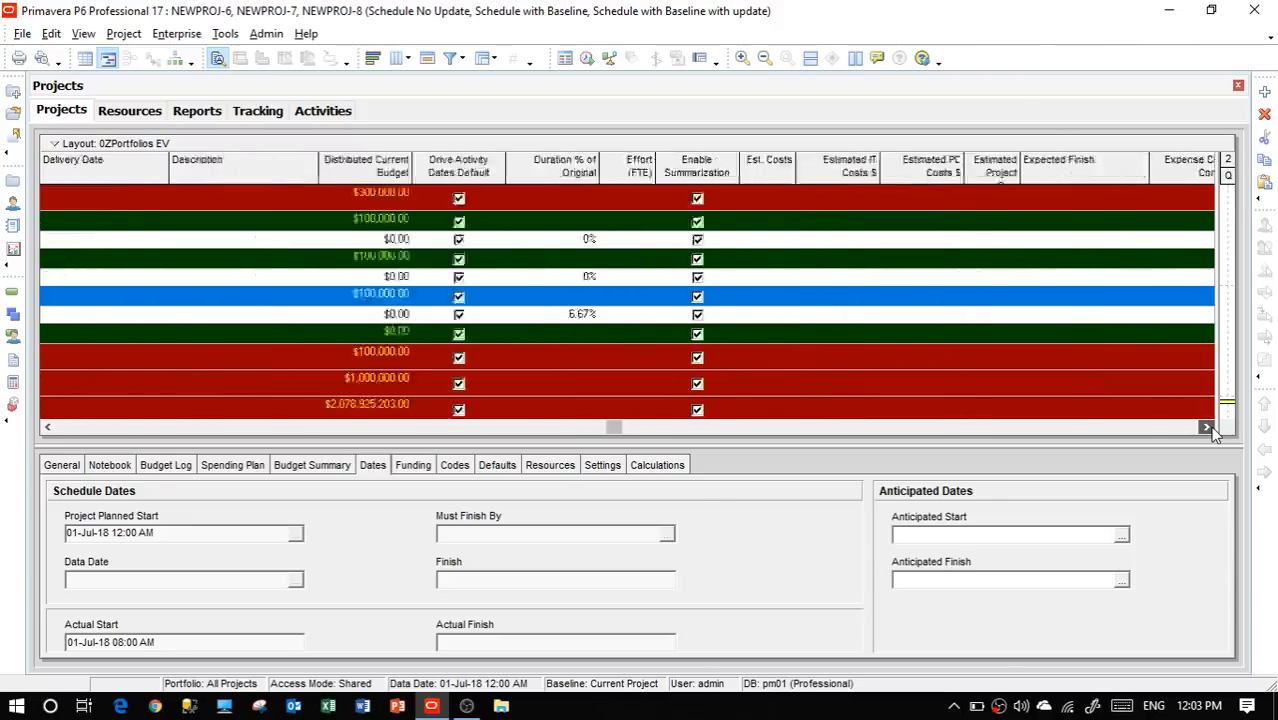
click(1206, 427)
click(1206, 427)
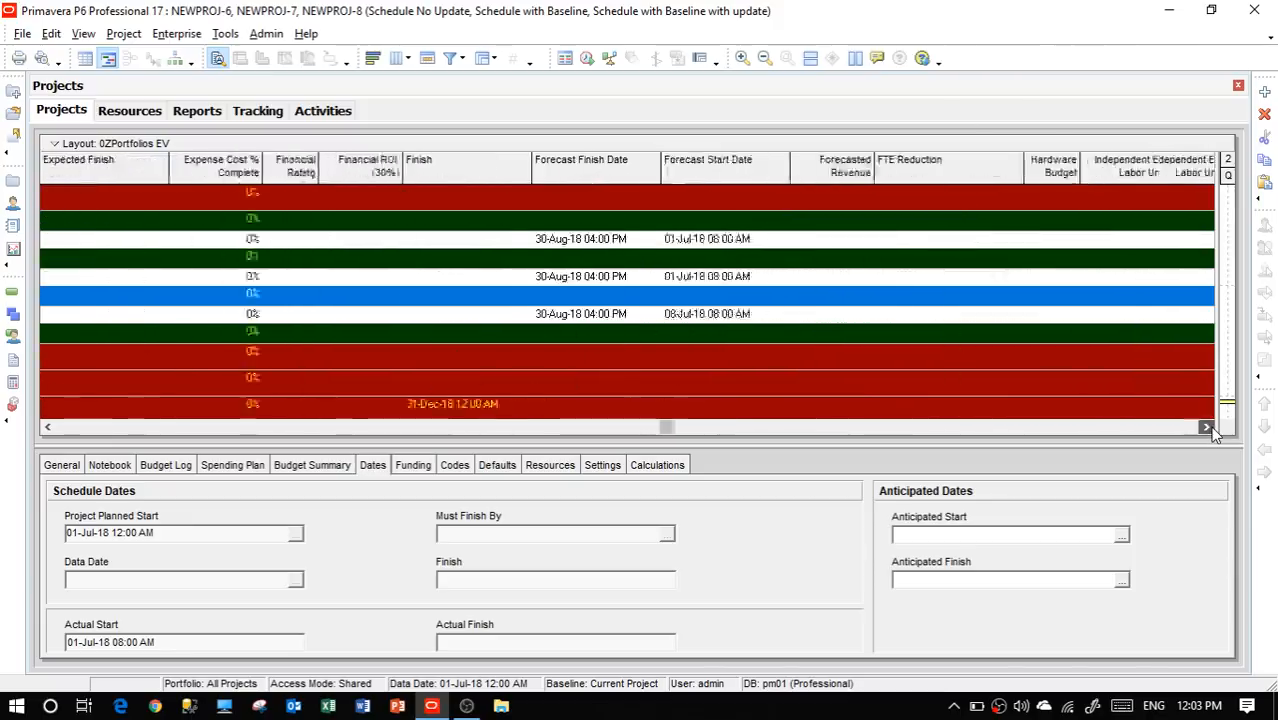
click(1206, 427)
click(1206, 427)
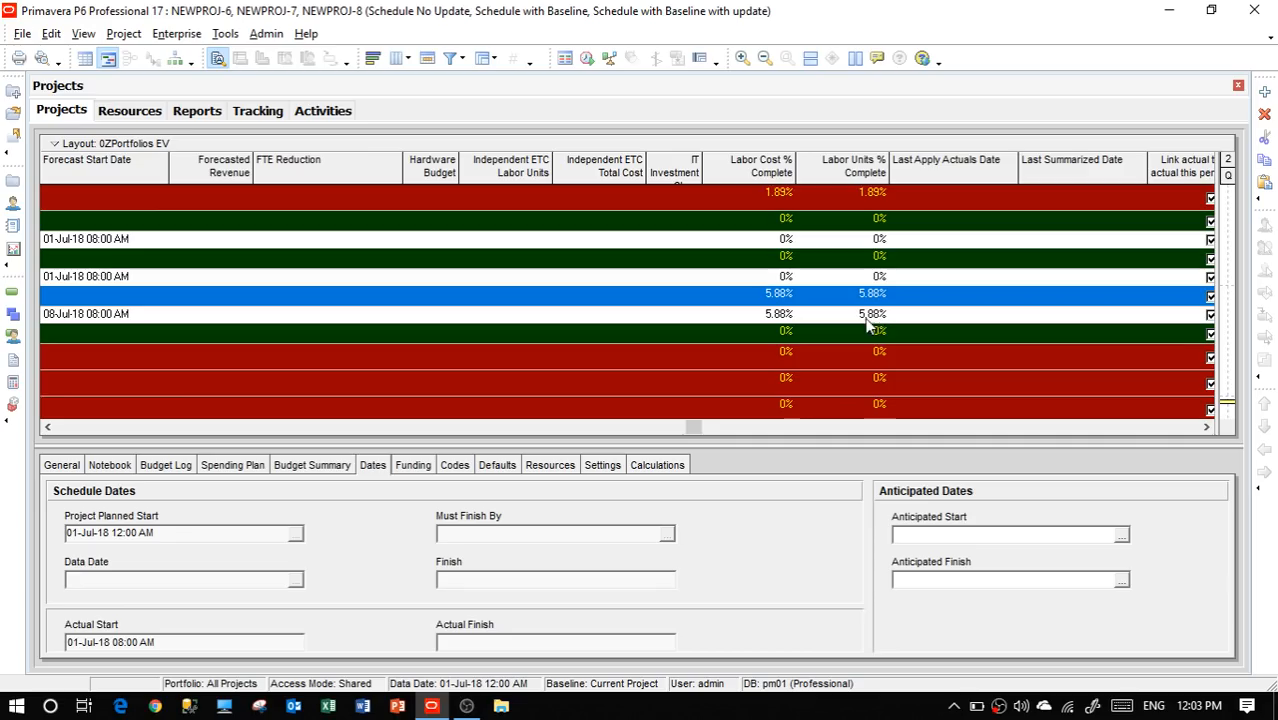
click(1206, 427)
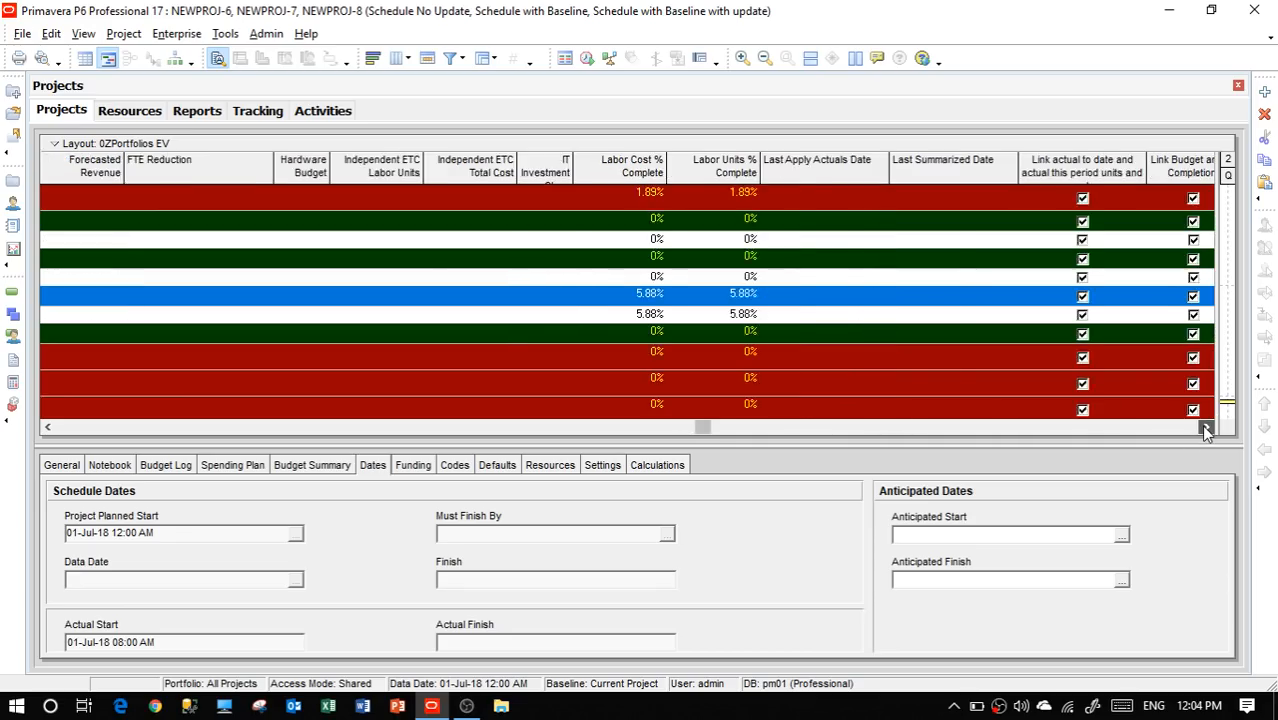
Review the link settings, material and nonlabor percent complete, node type, open state and performance percent complete for each project
click(1206, 427)
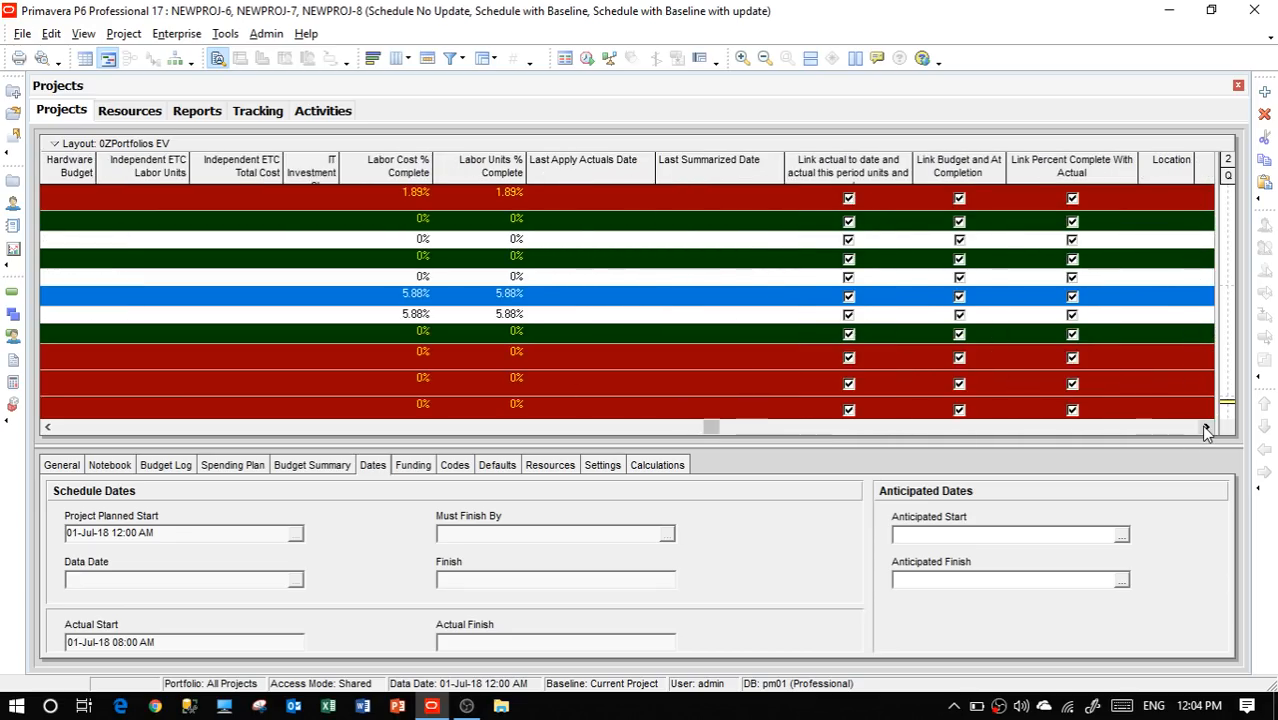
click(1206, 427)
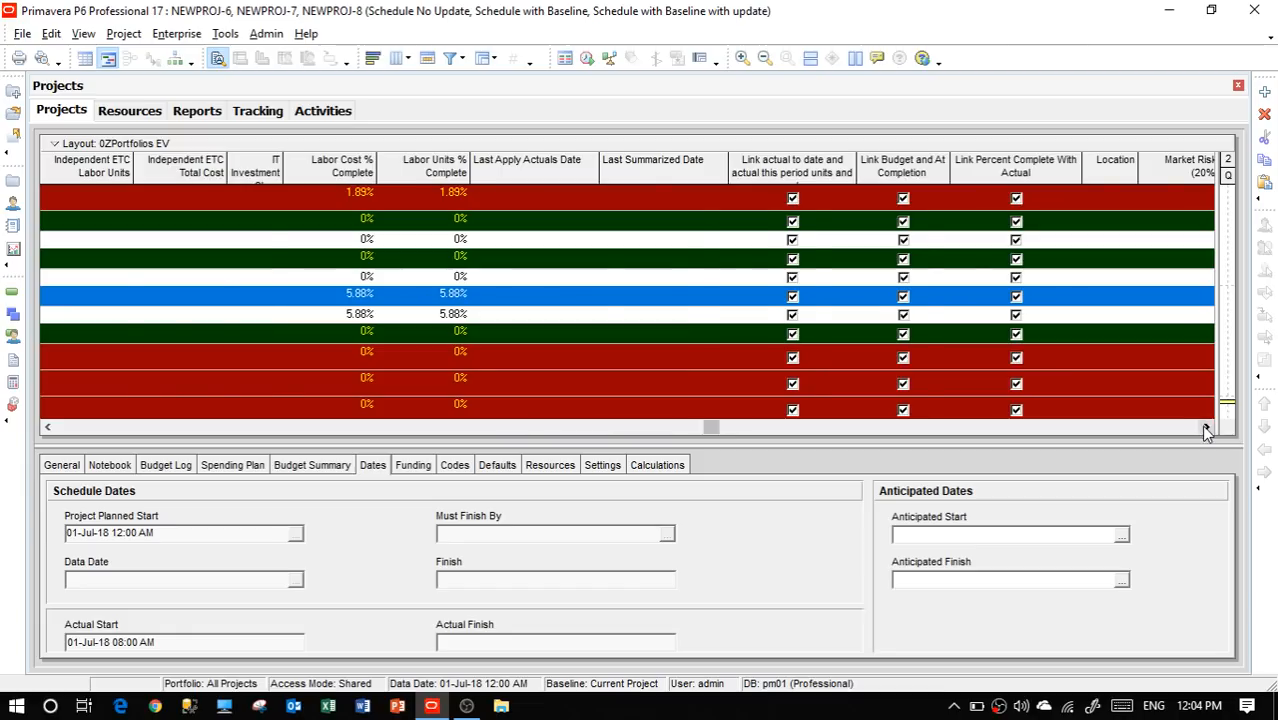
click(1206, 427)
click(1206, 427)
click(1206, 427)
click(1206, 427)
click(1206, 427)
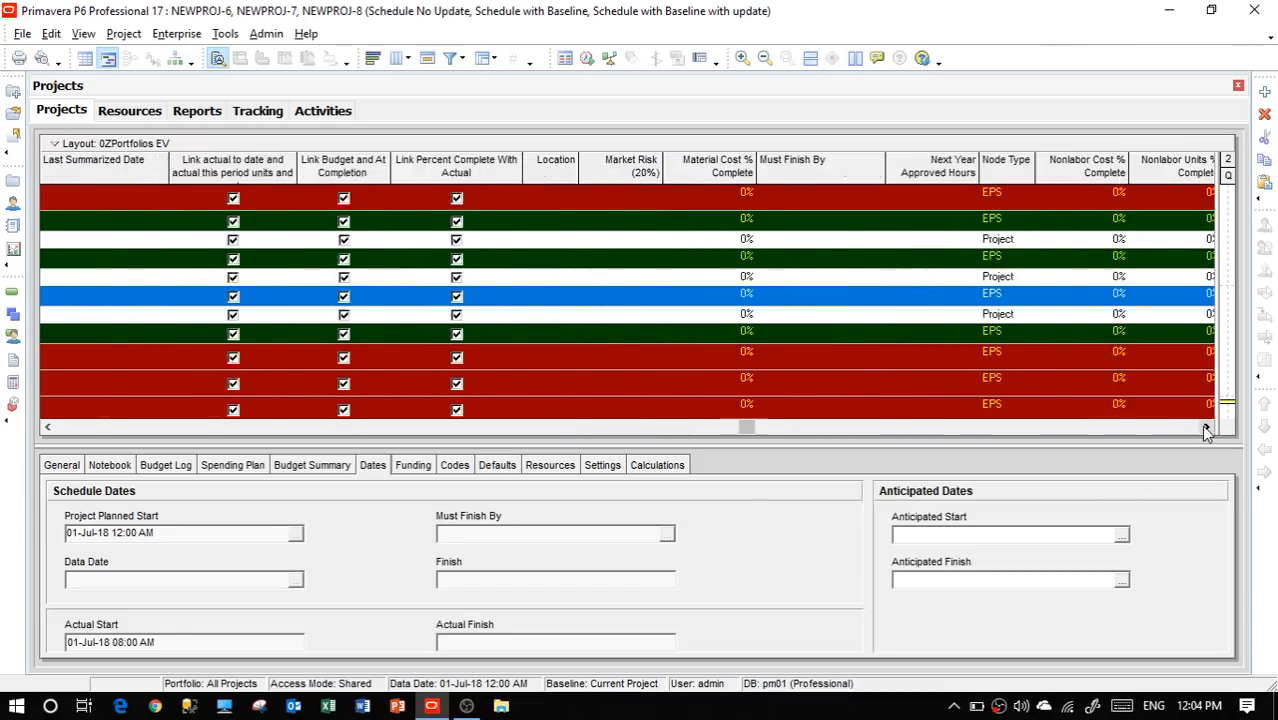
click(1206, 427)
click(1206, 427)
click(1206, 427)
click(1206, 427)
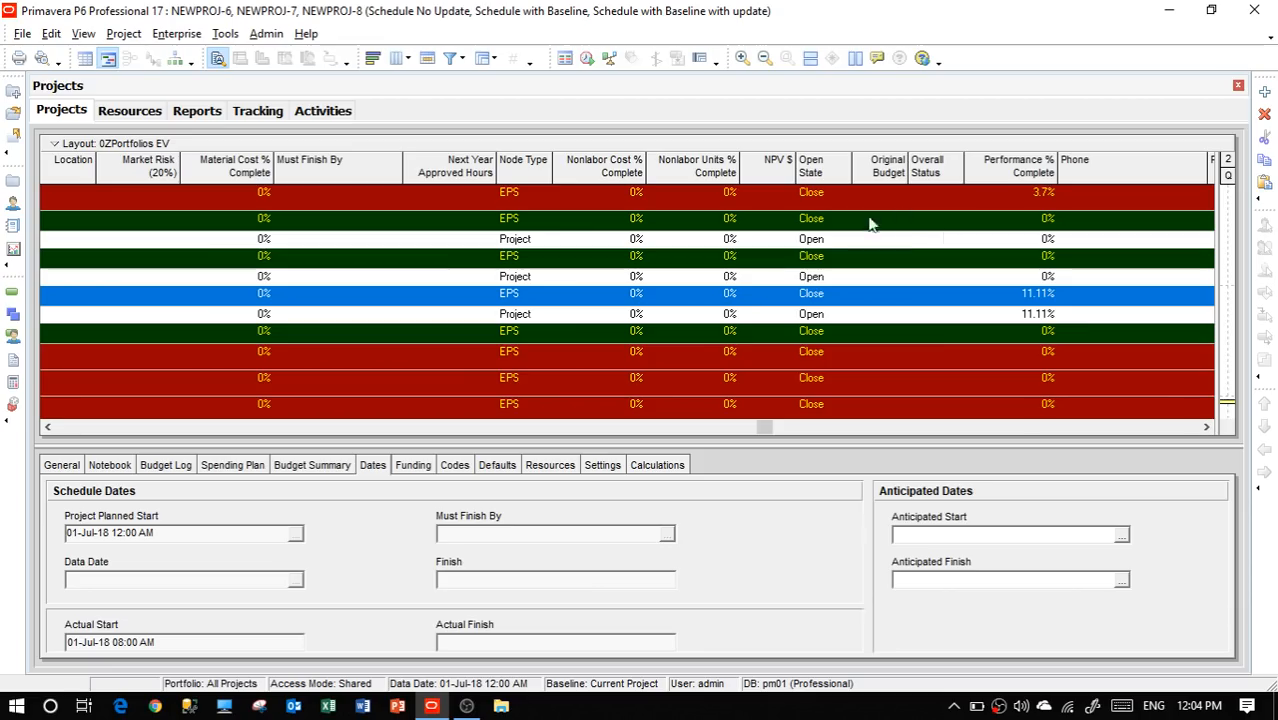
Review the proposed budget, remaining duration and costs, units percent complete and baseline variances for each project
click(1205, 427)
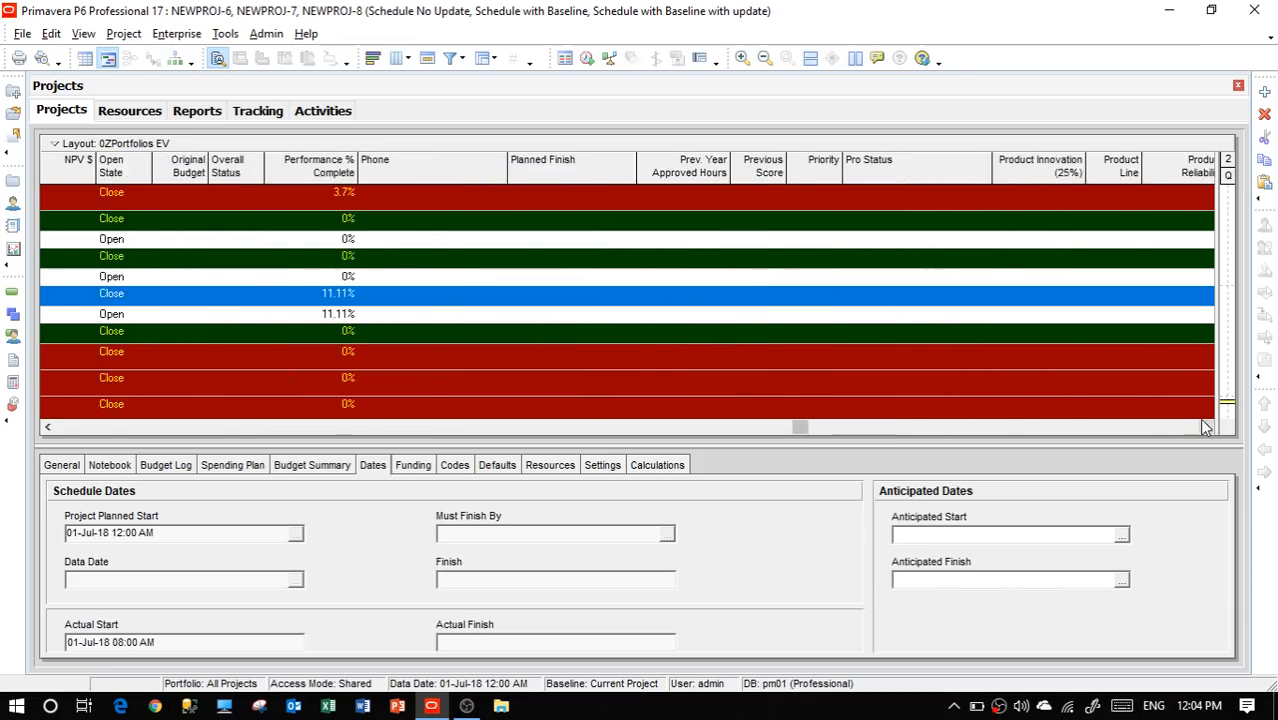
drag(1205, 427, 1205, 427)
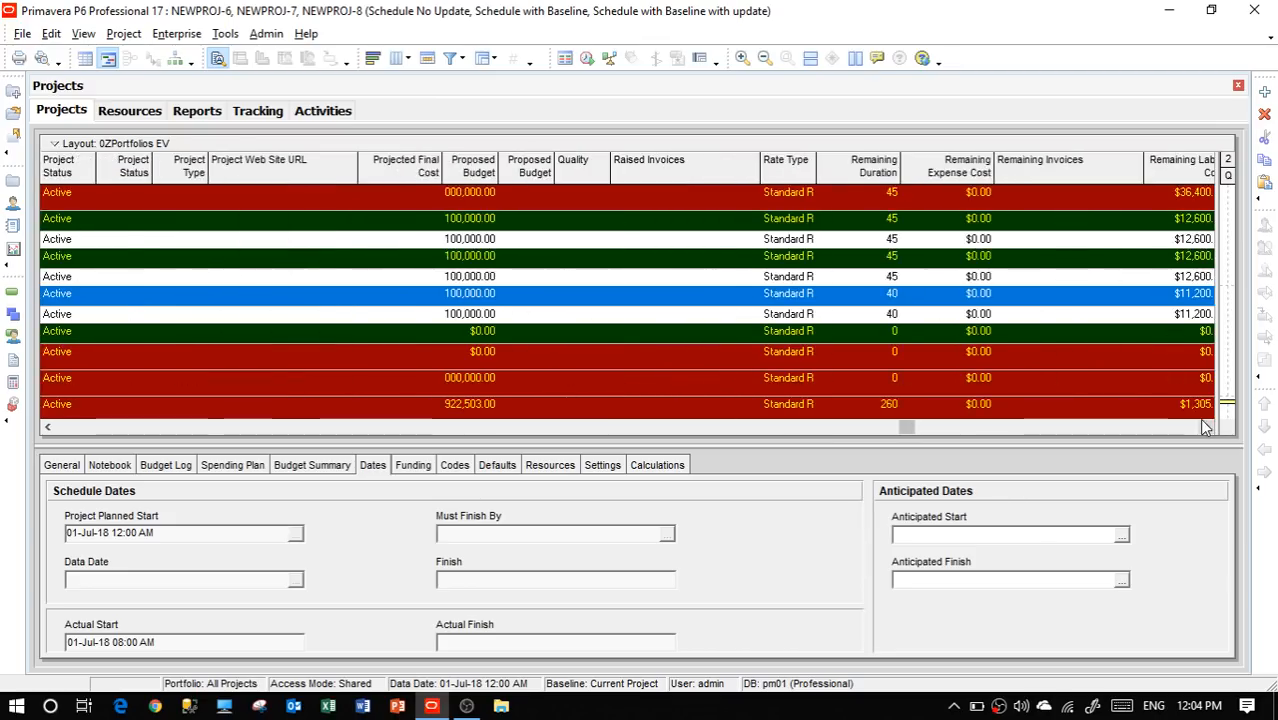
click(1205, 427)
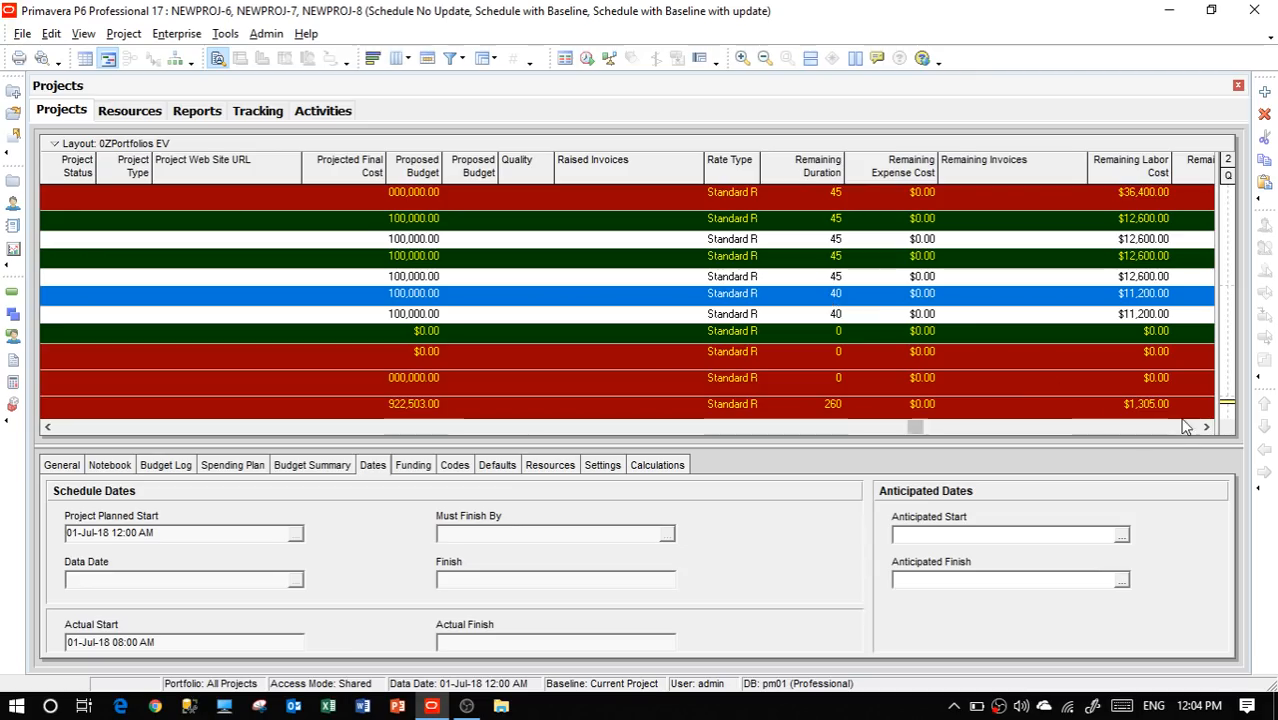
drag(1203, 428, 1203, 428)
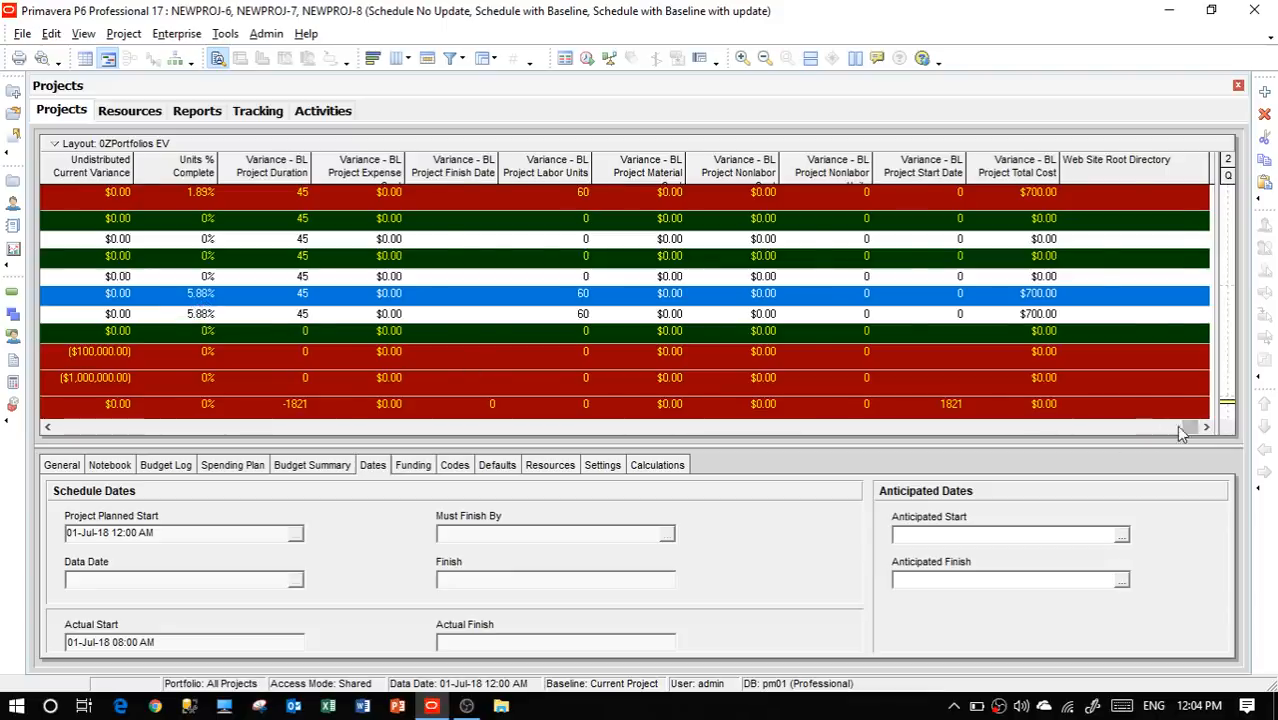
drag(1188, 432, 48, 458)
Compare the earned value, actual and baseline figures of the schedule under B with those of the updated schedule under C
click(203, 316)
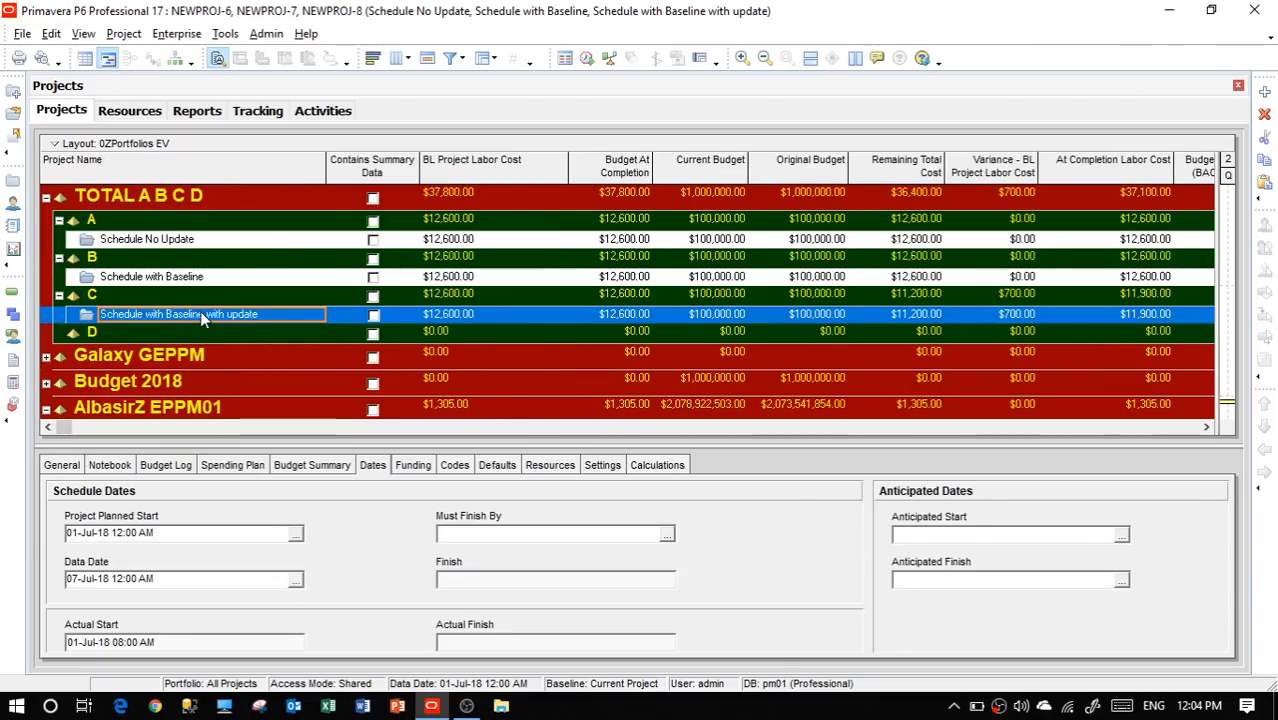
click(212, 279)
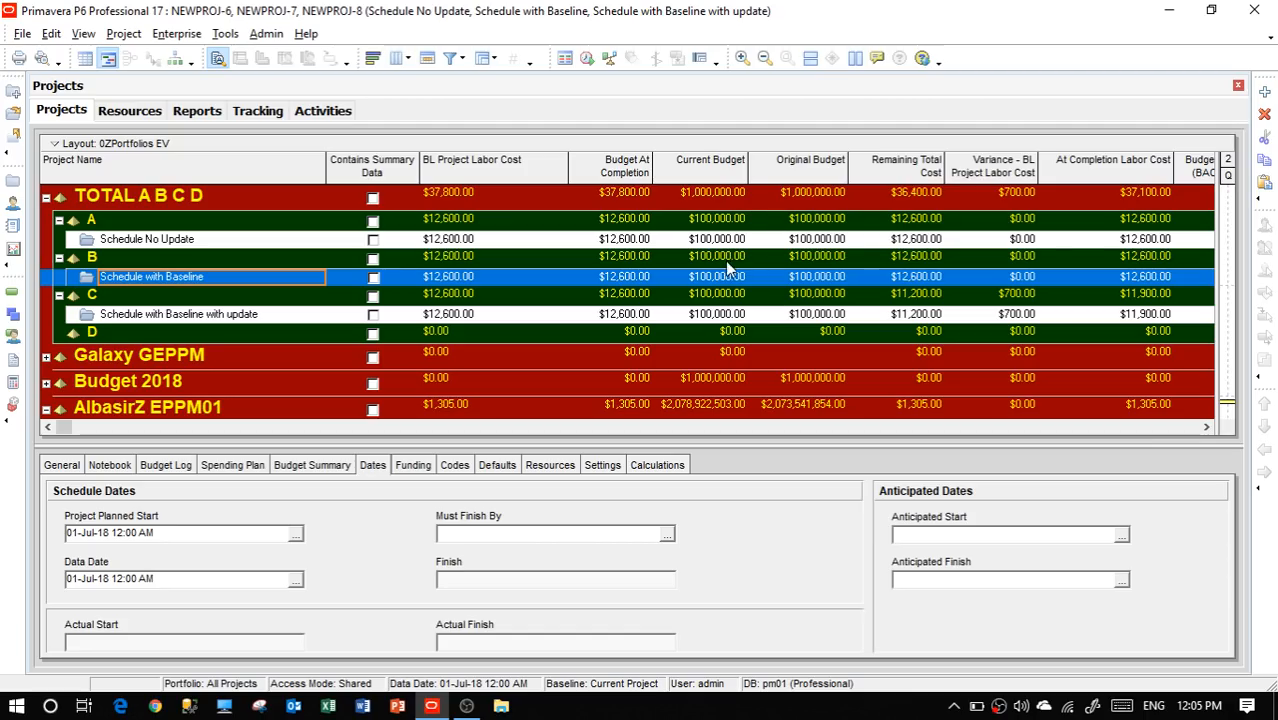
click(1106, 428)
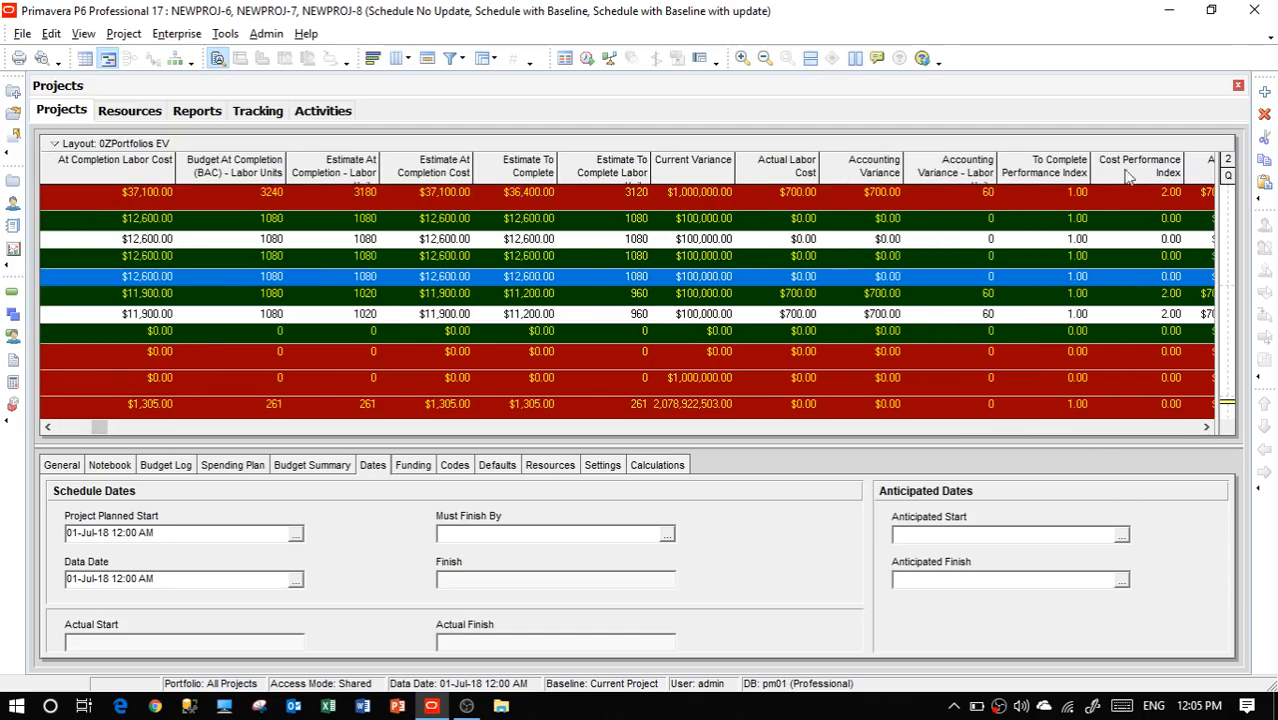
click(1172, 428)
click(1172, 428)
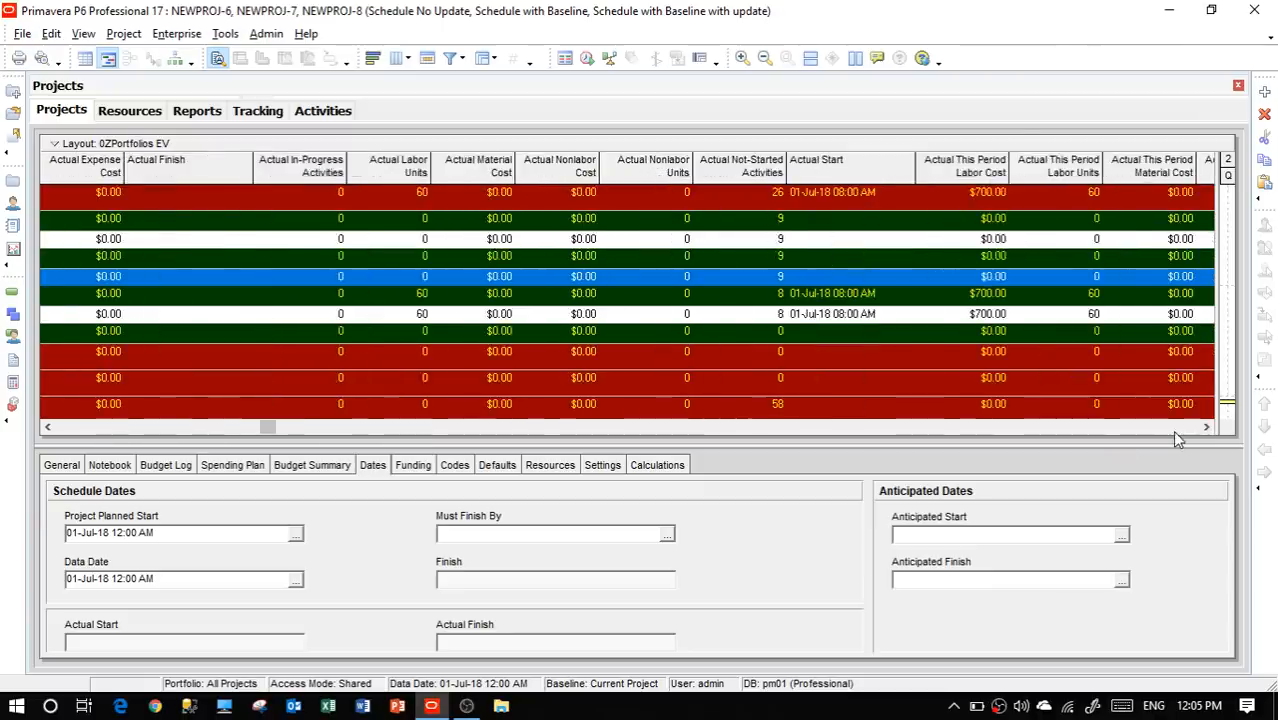
click(1173, 428)
click(1173, 428)
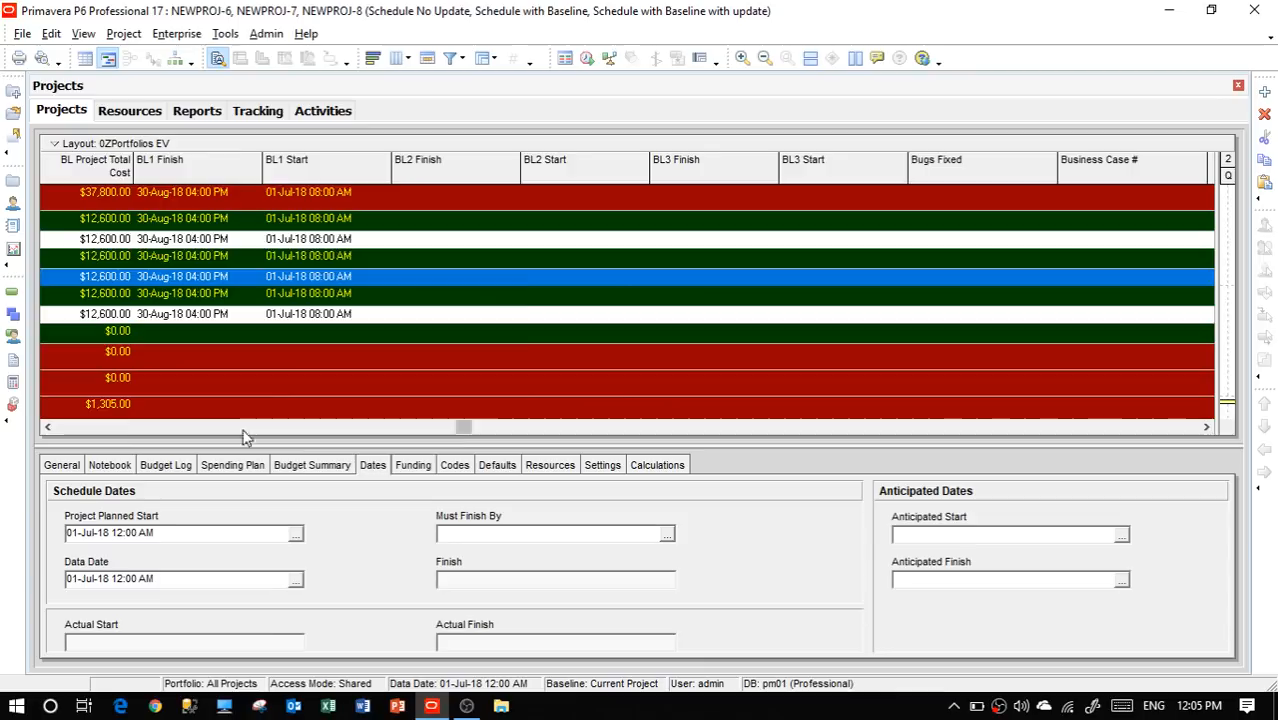
click(123, 428)
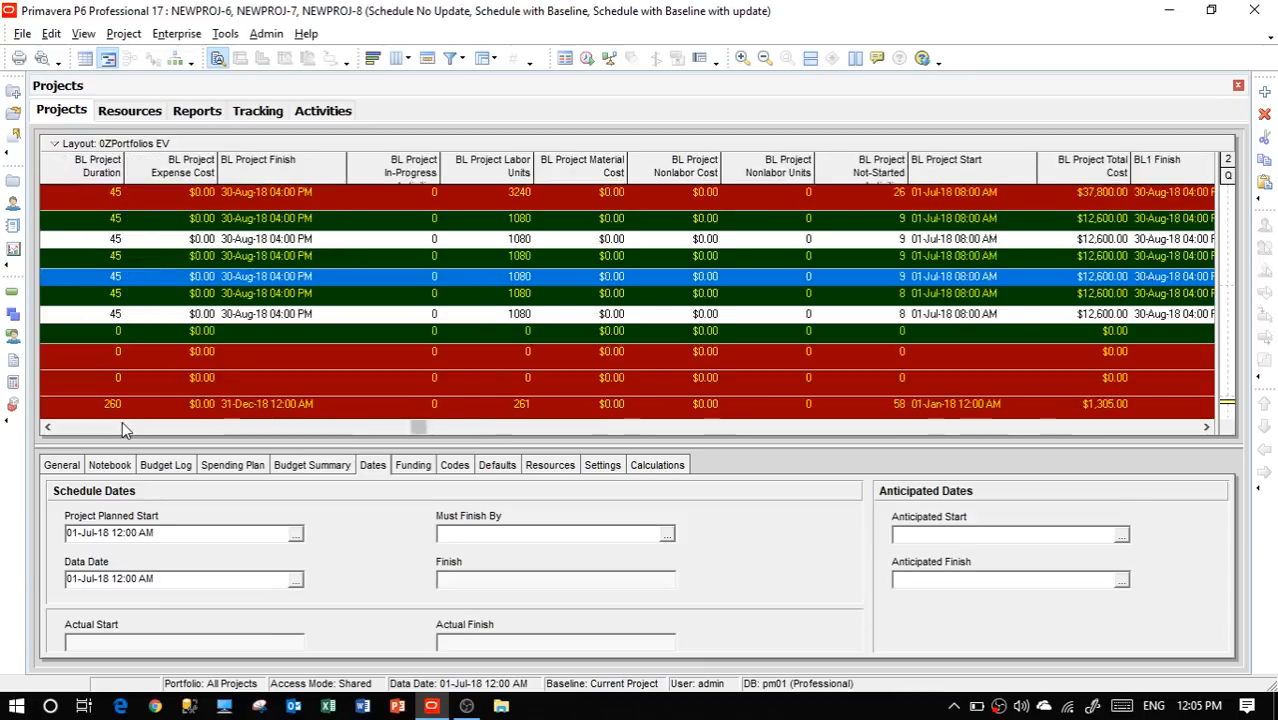
click(122, 428)
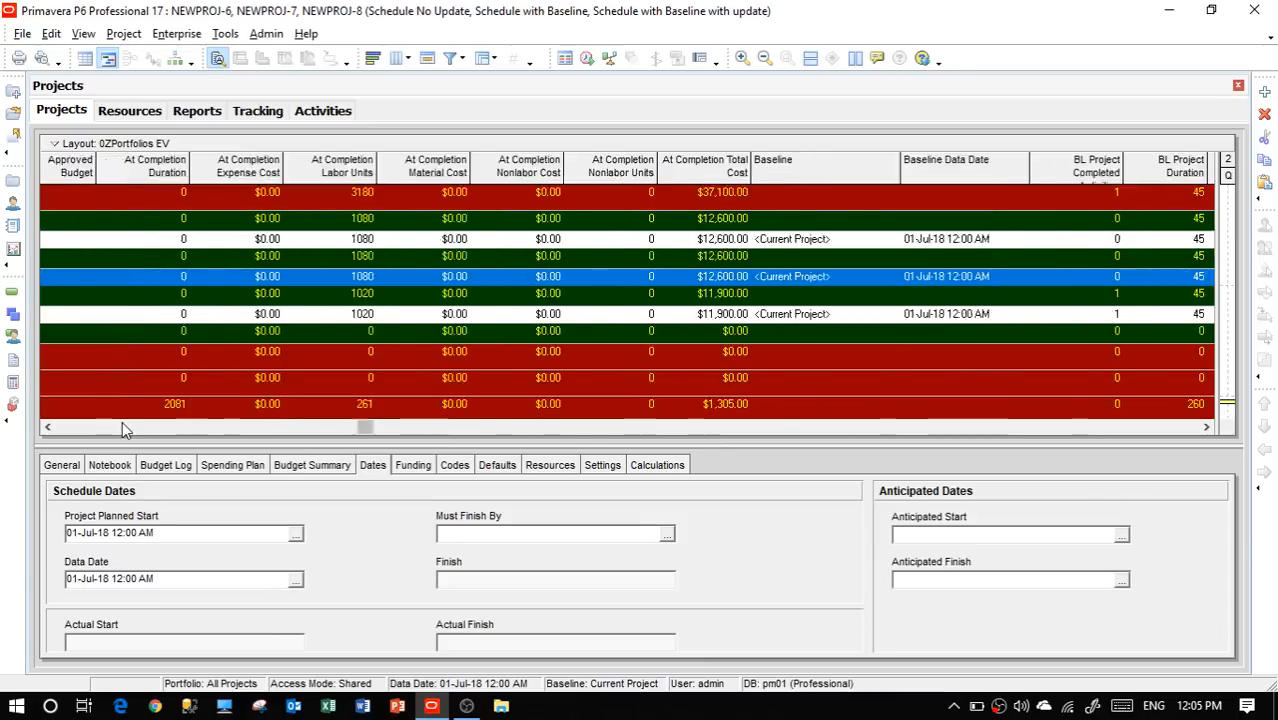
click(122, 428)
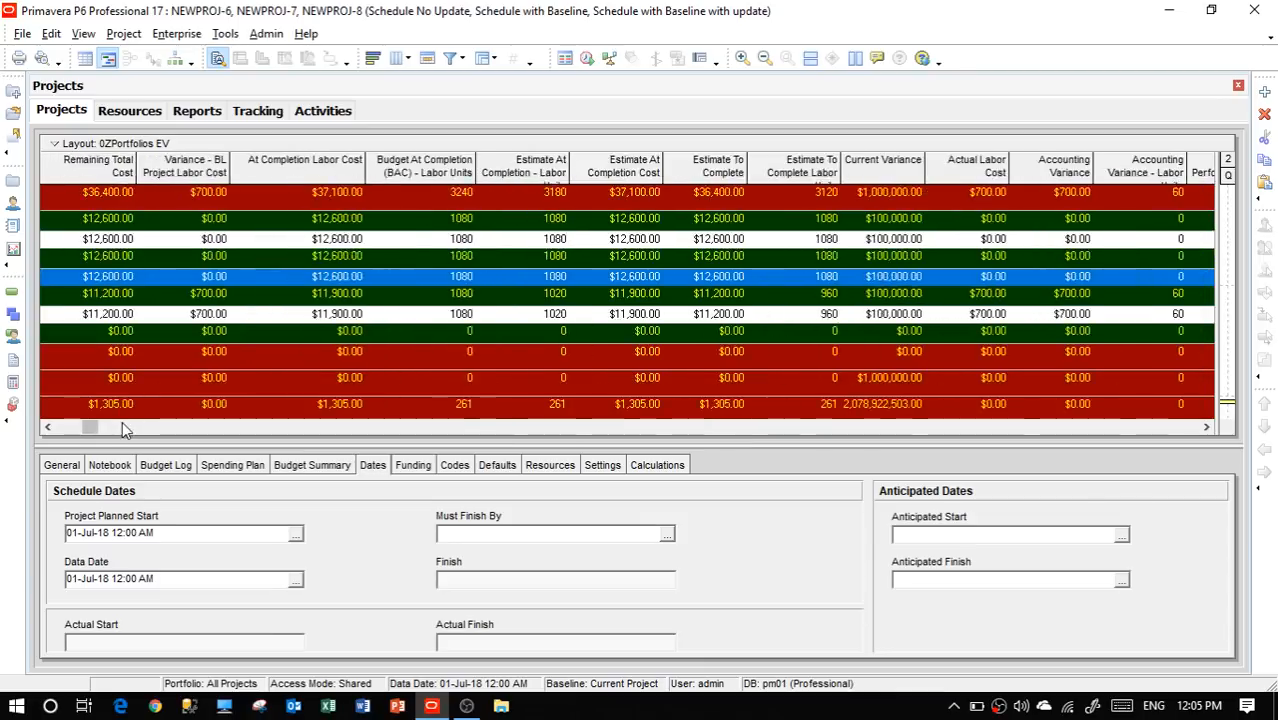
click(66, 428)
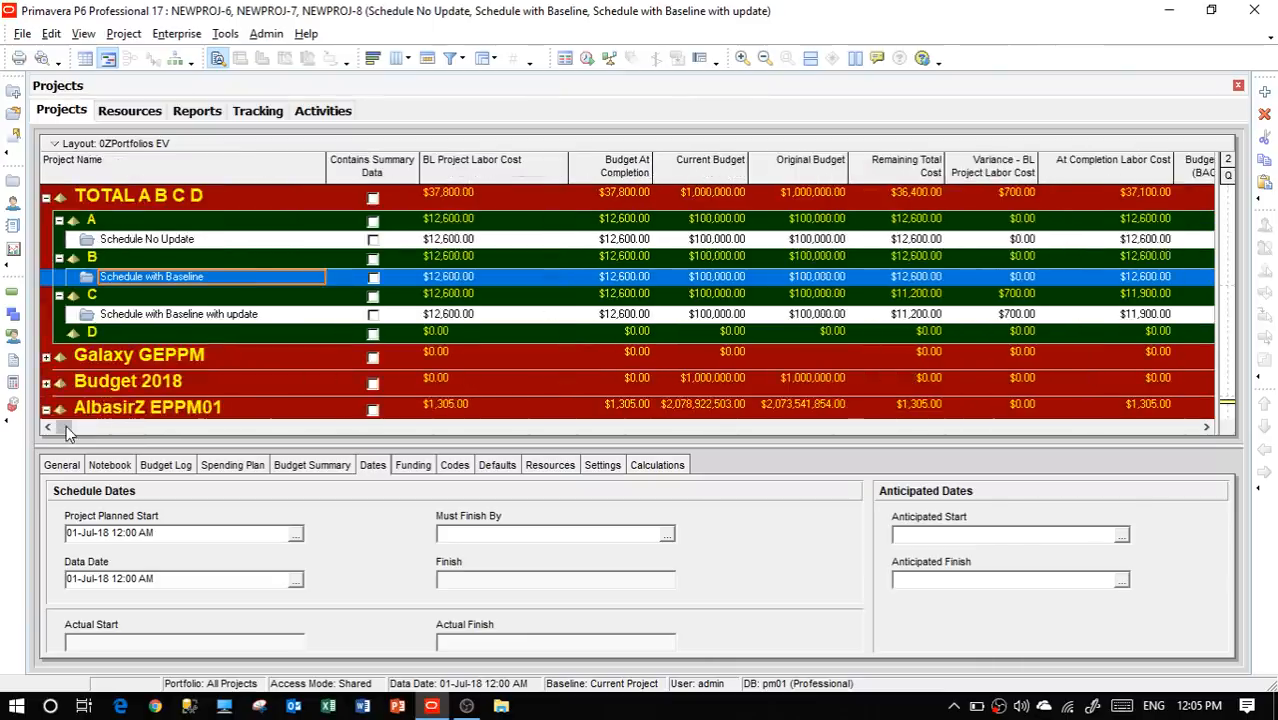
Copy the updated baseline schedule from C into node D, keeping the default project and activity copy options
click(163, 314)
right_click(163, 314)
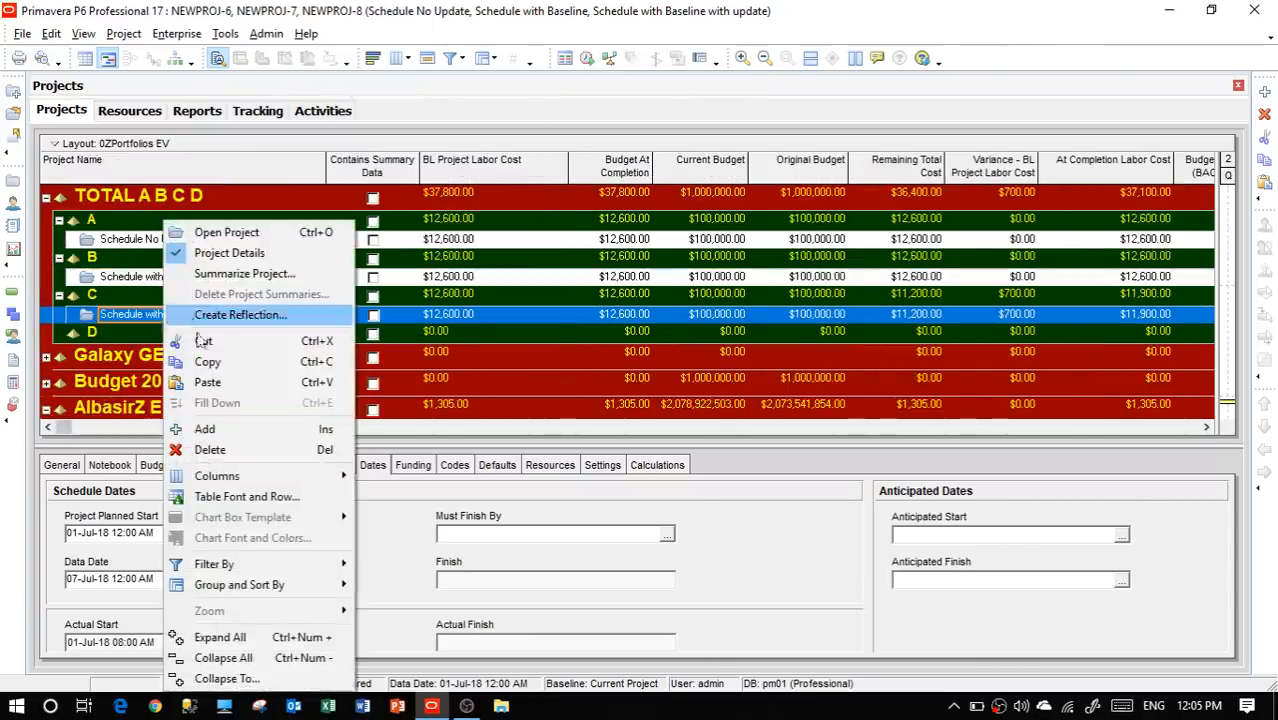
click(183, 341)
right_click(183, 337)
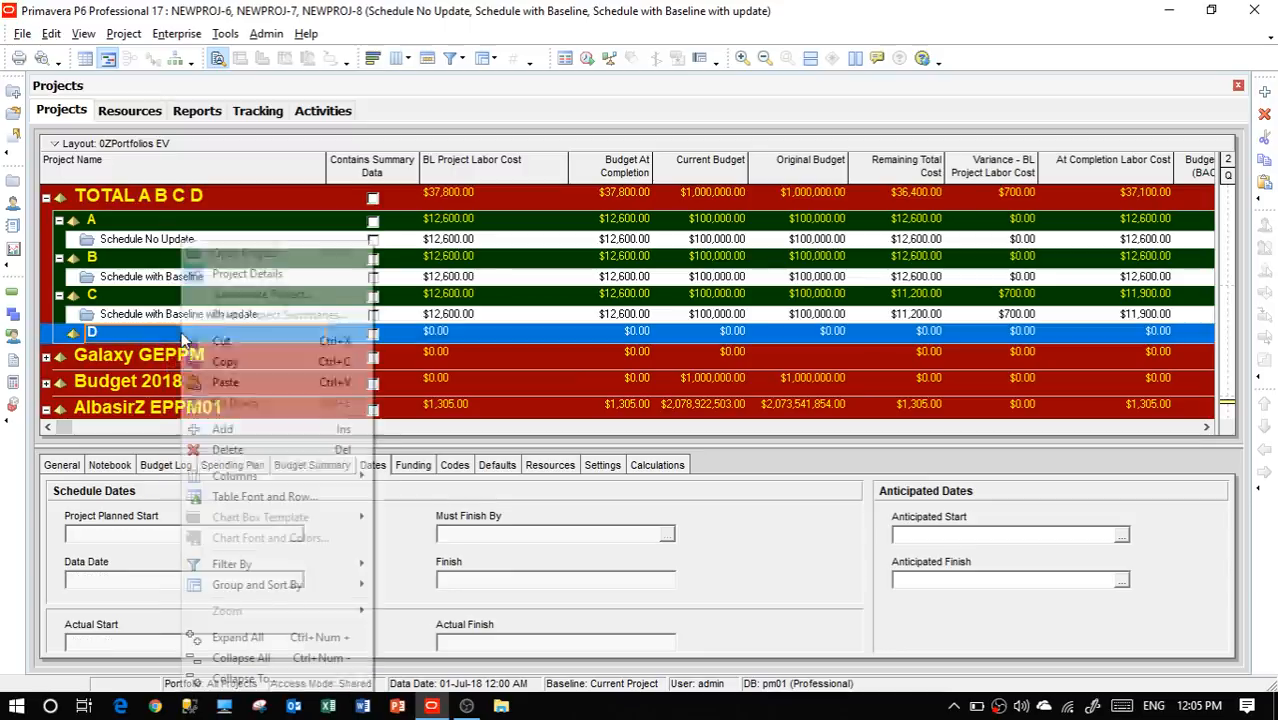
click(250, 379)
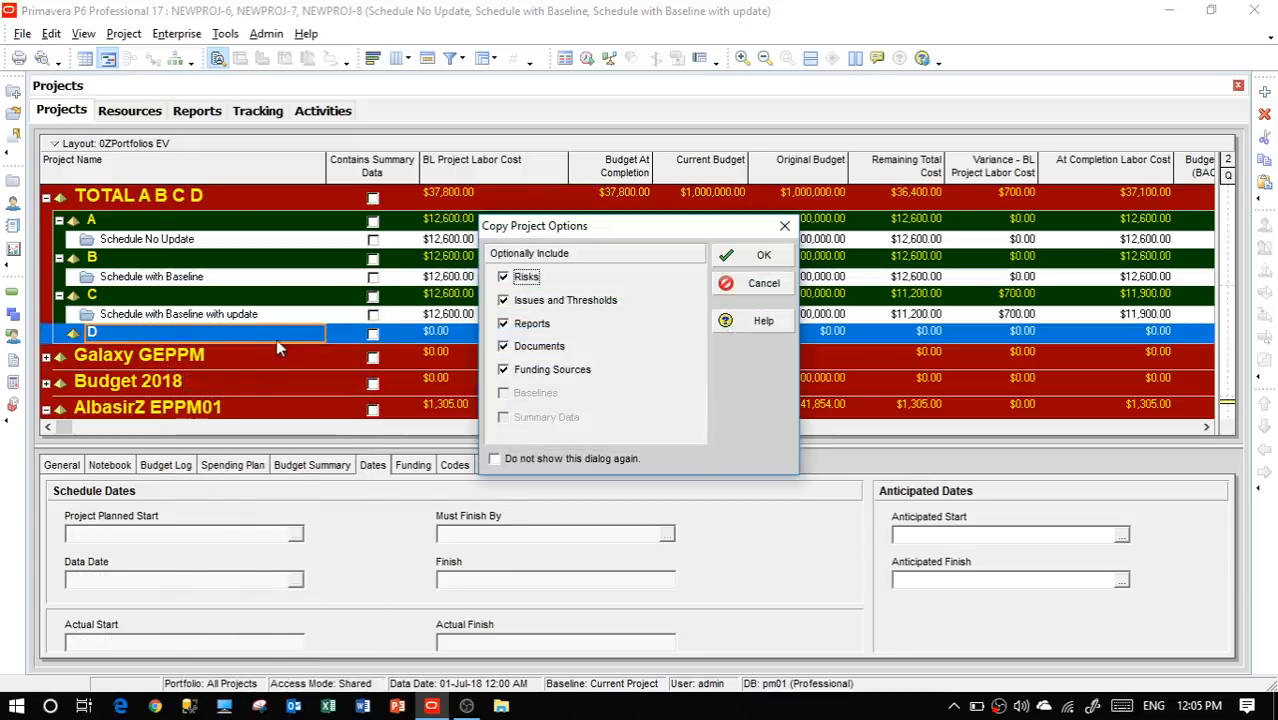
click(752, 257)
click(752, 268)
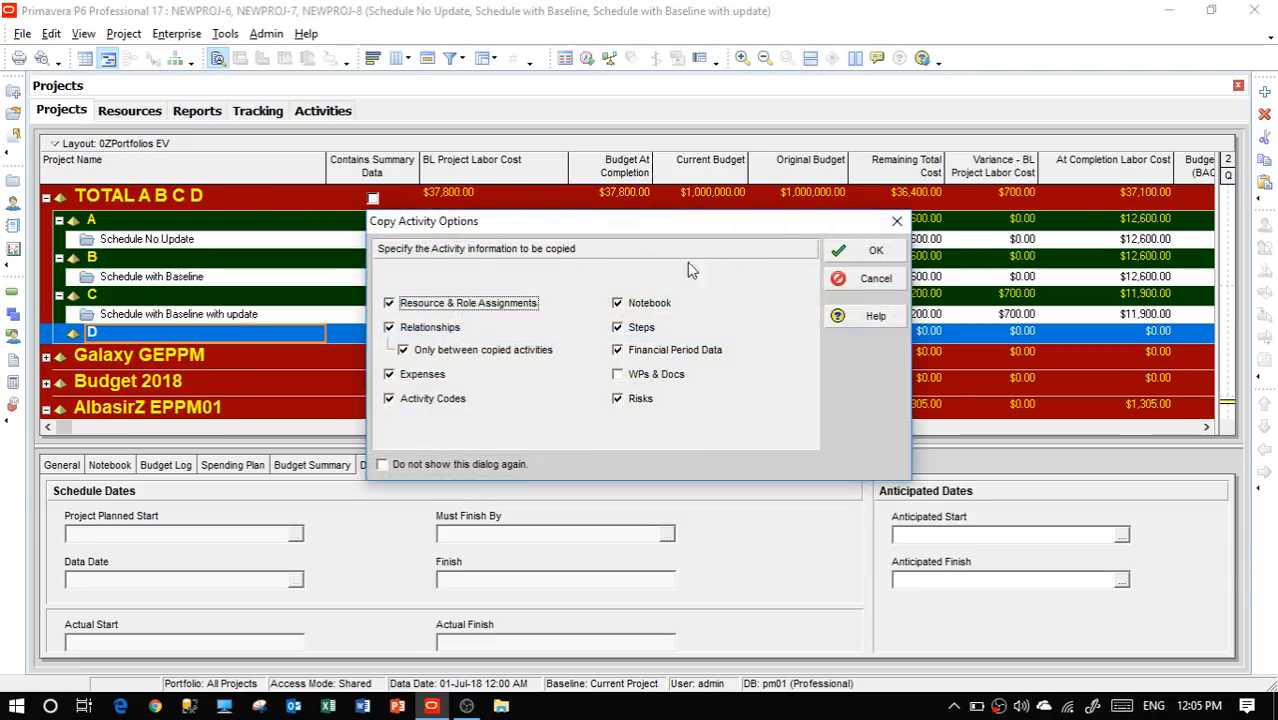
click(866, 251)
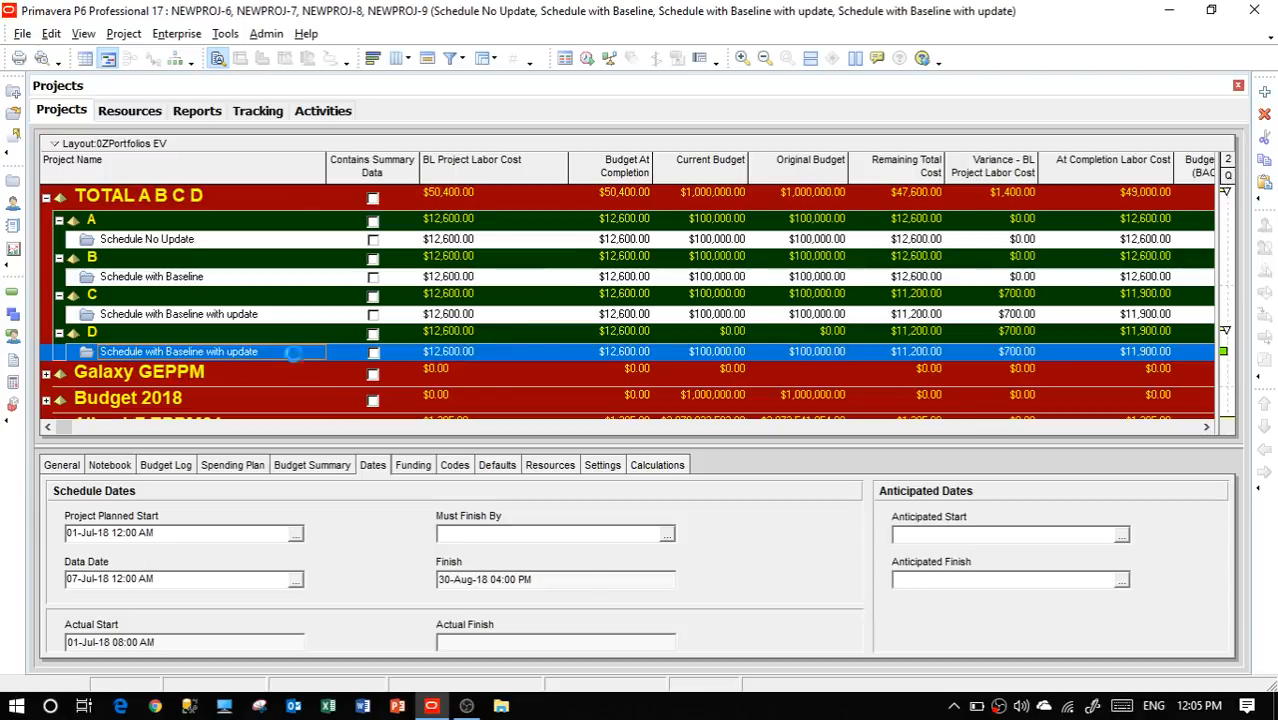
Close all open projects and open only the schedule copied under D
key(ctrl+w)
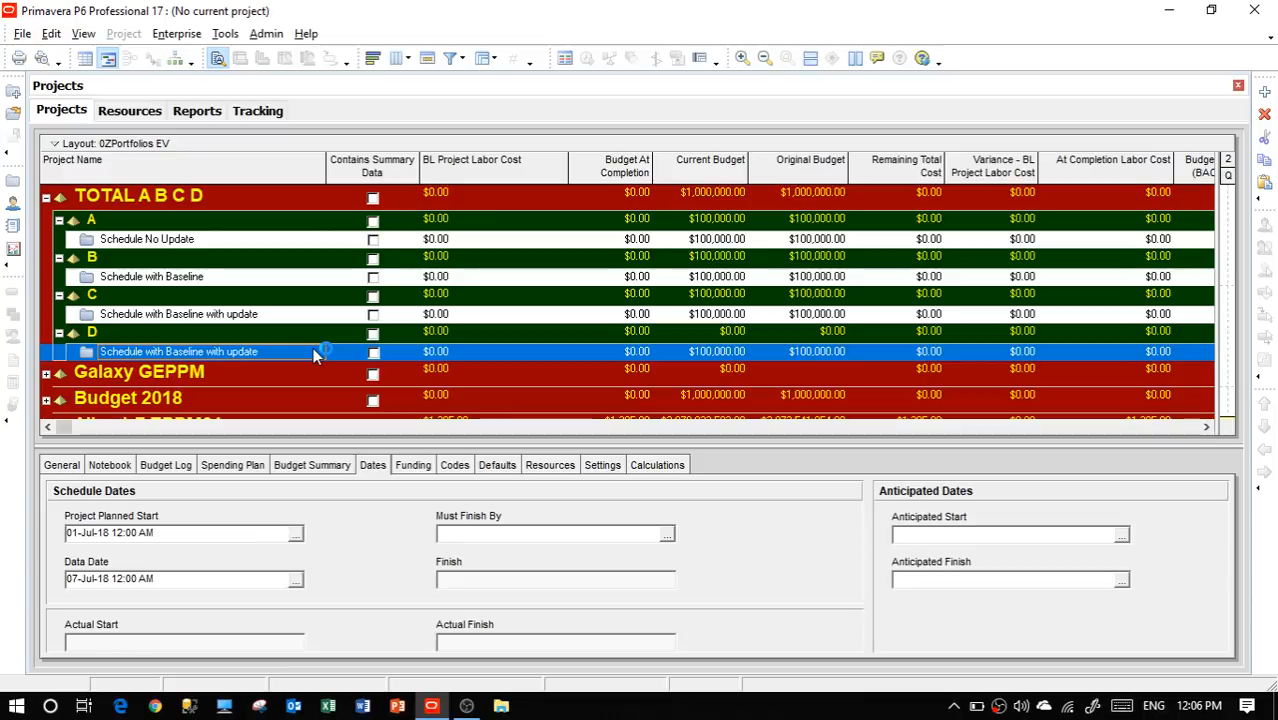
right_click(313, 347)
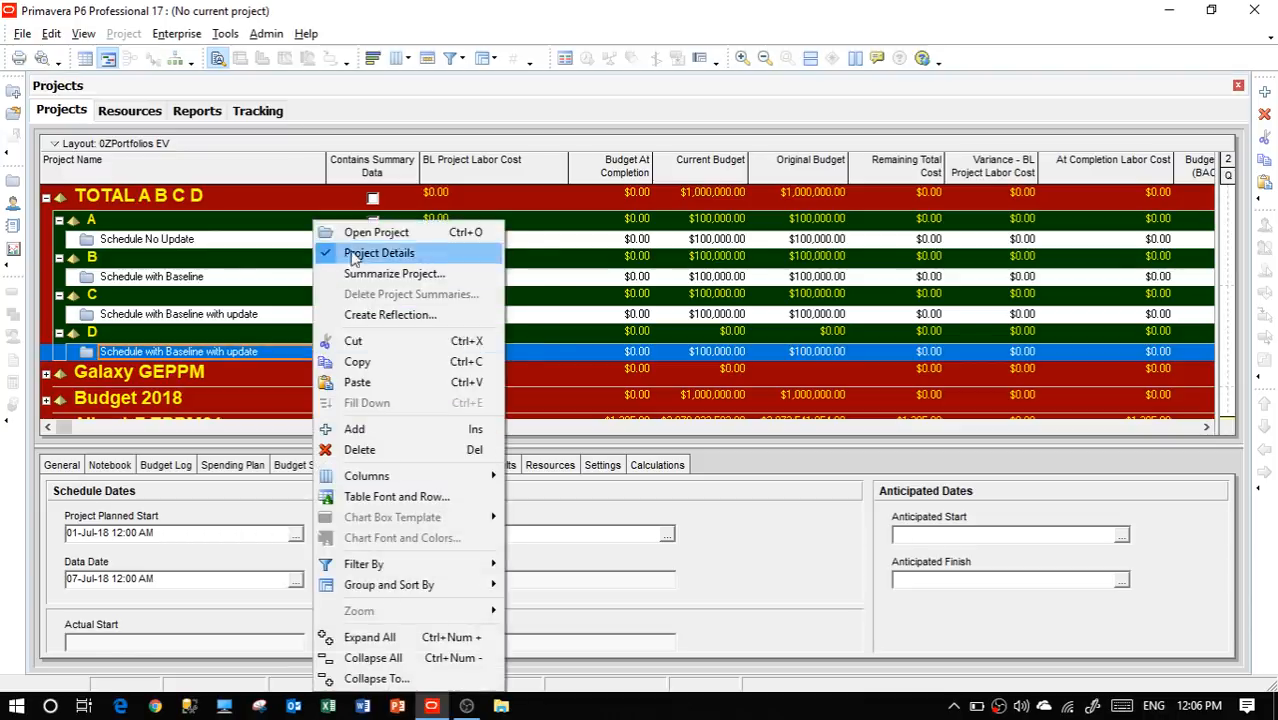
click(376, 232)
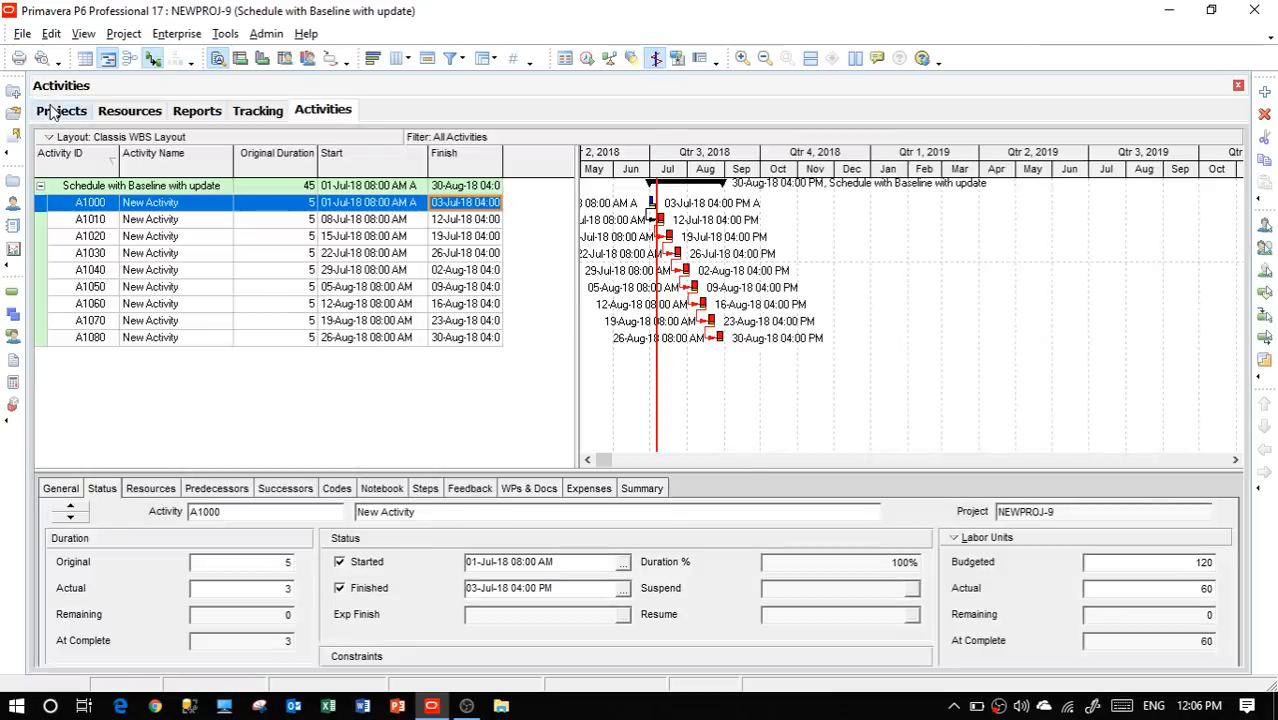
Summarize the data of the schedule under D from the projects list
click(55, 111)
right_click(240, 358)
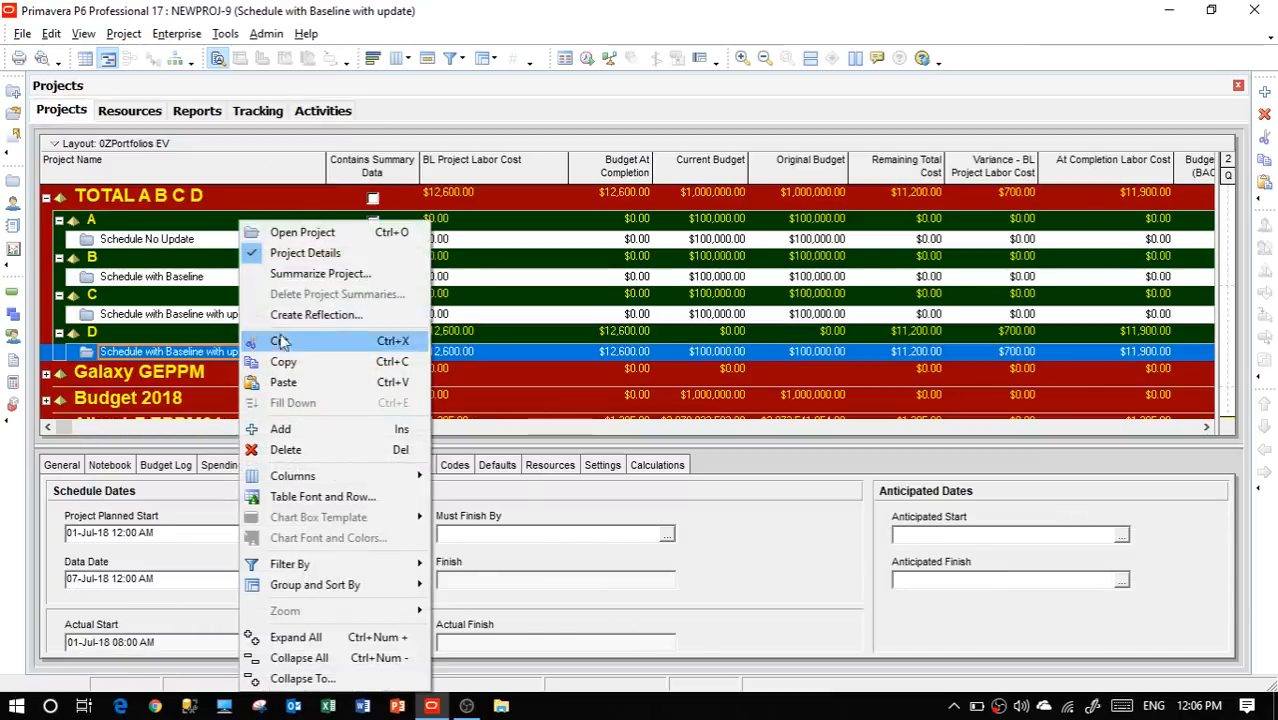
click(310, 274)
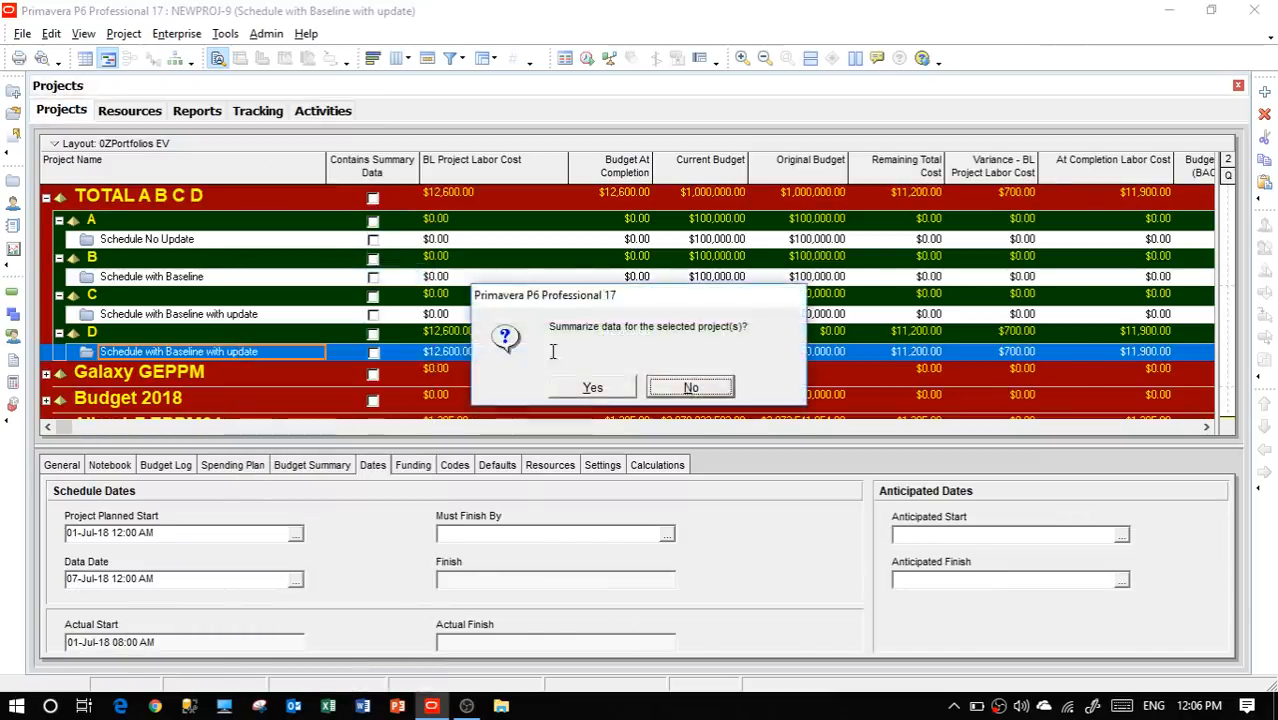
click(590, 388)
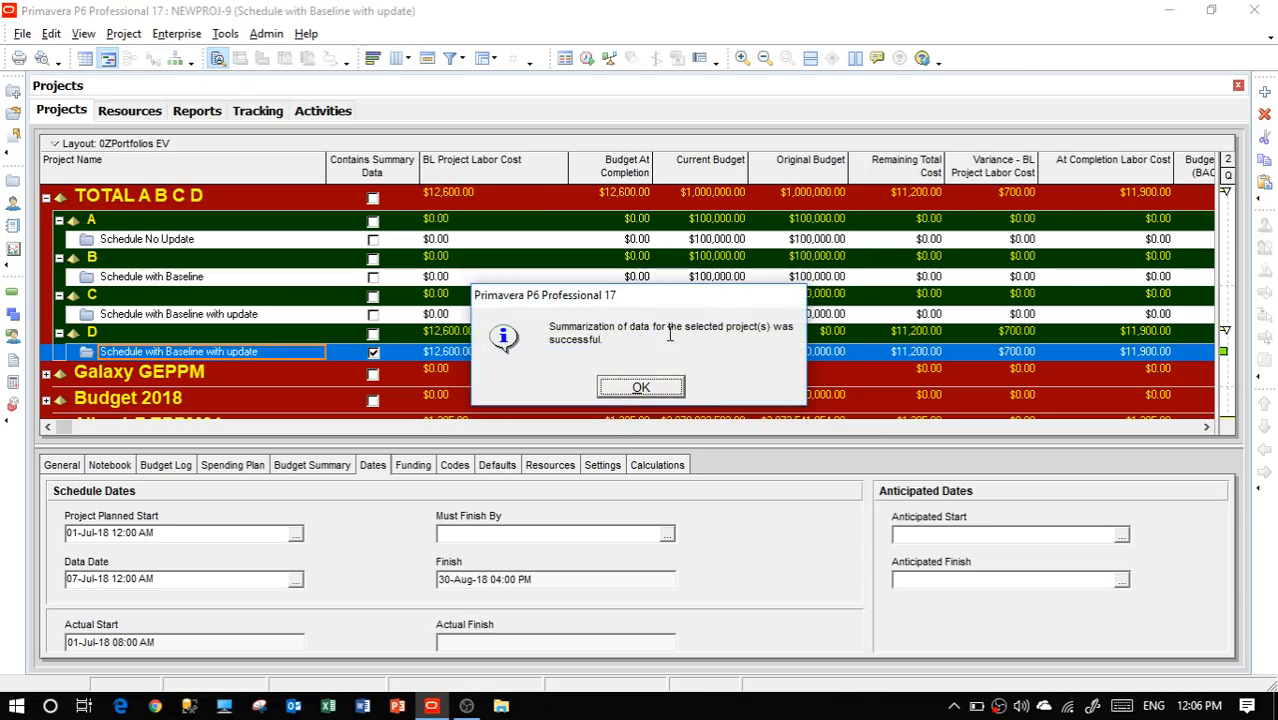
click(605, 391)
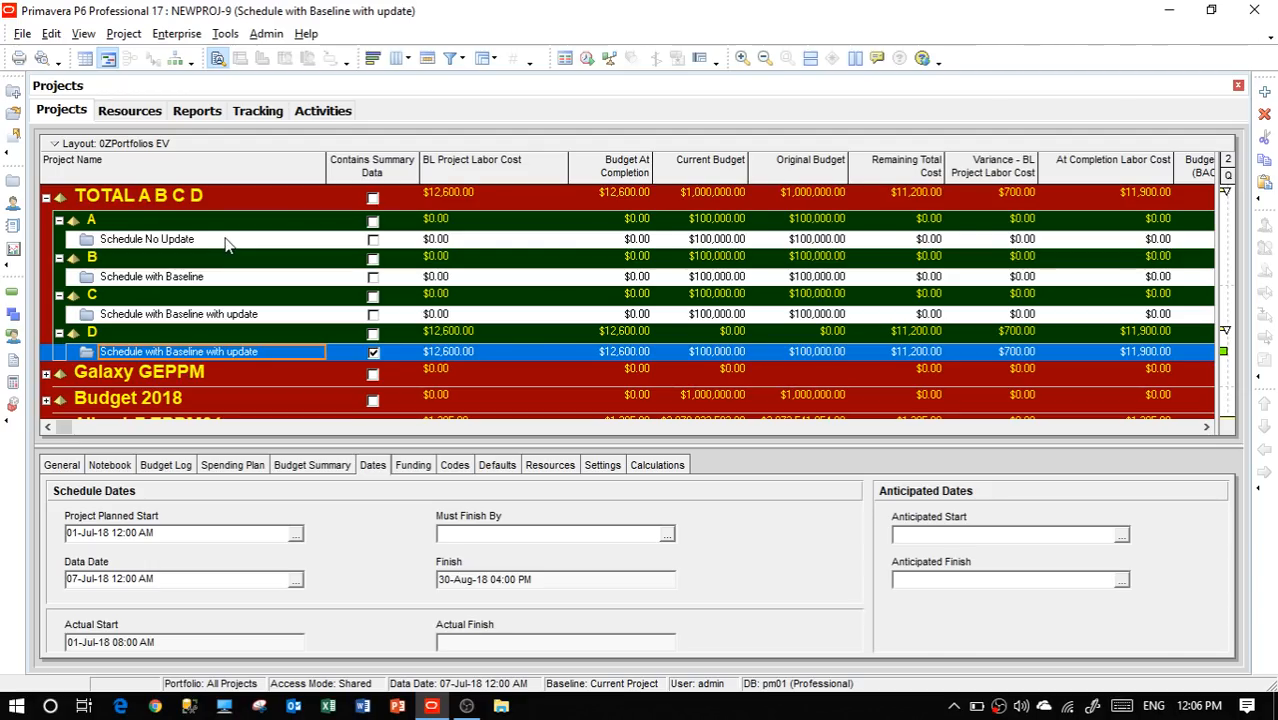
Open the four schedules under A, B, C and D together
shift+click(225, 240)
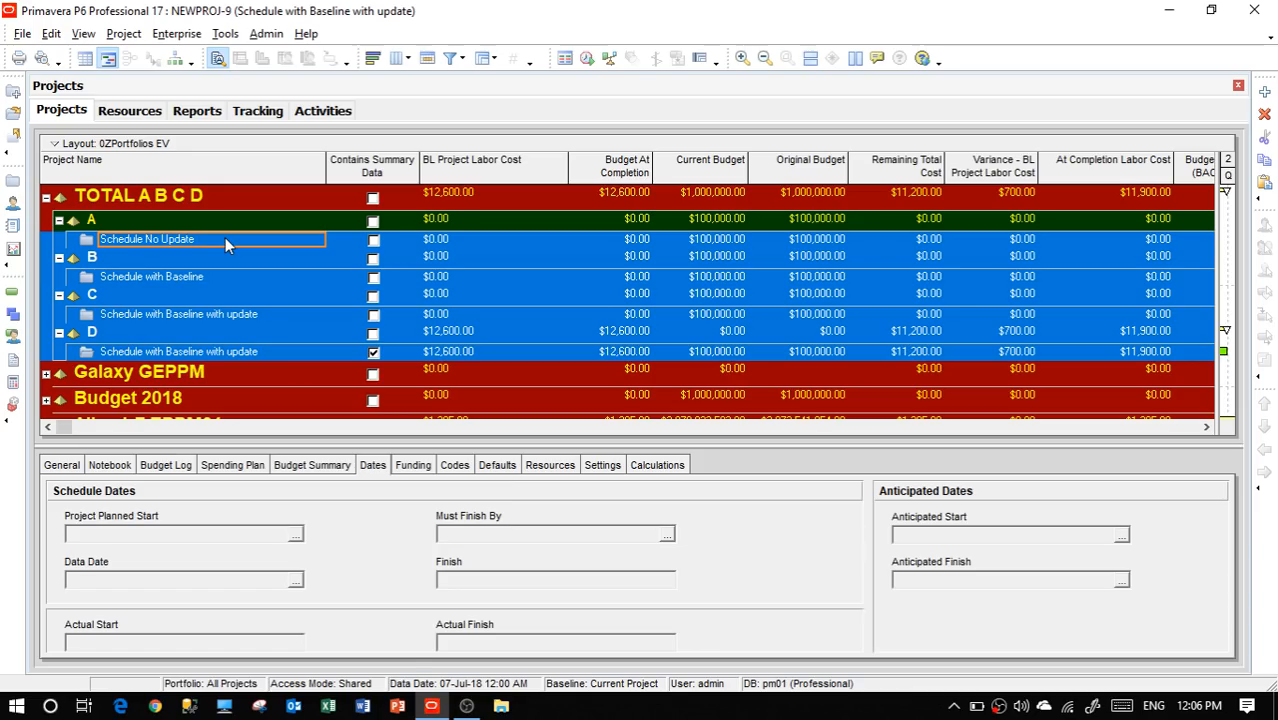
right_click(225, 240)
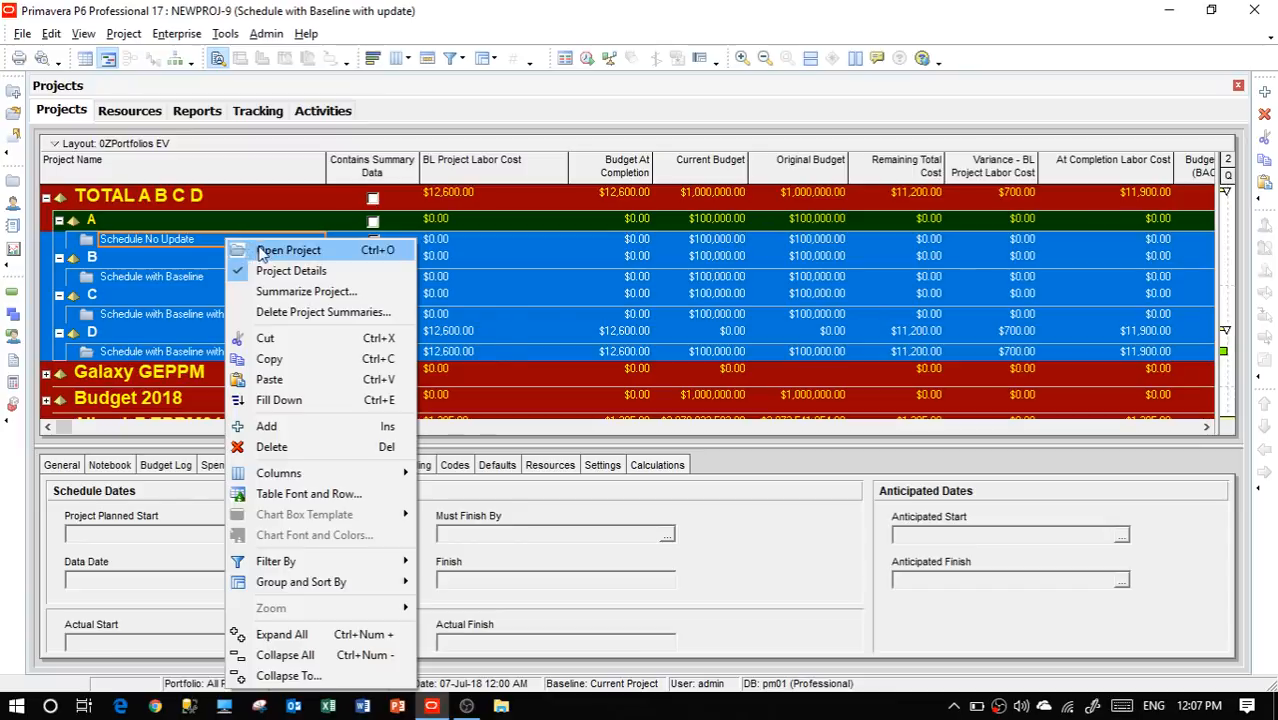
click(260, 250)
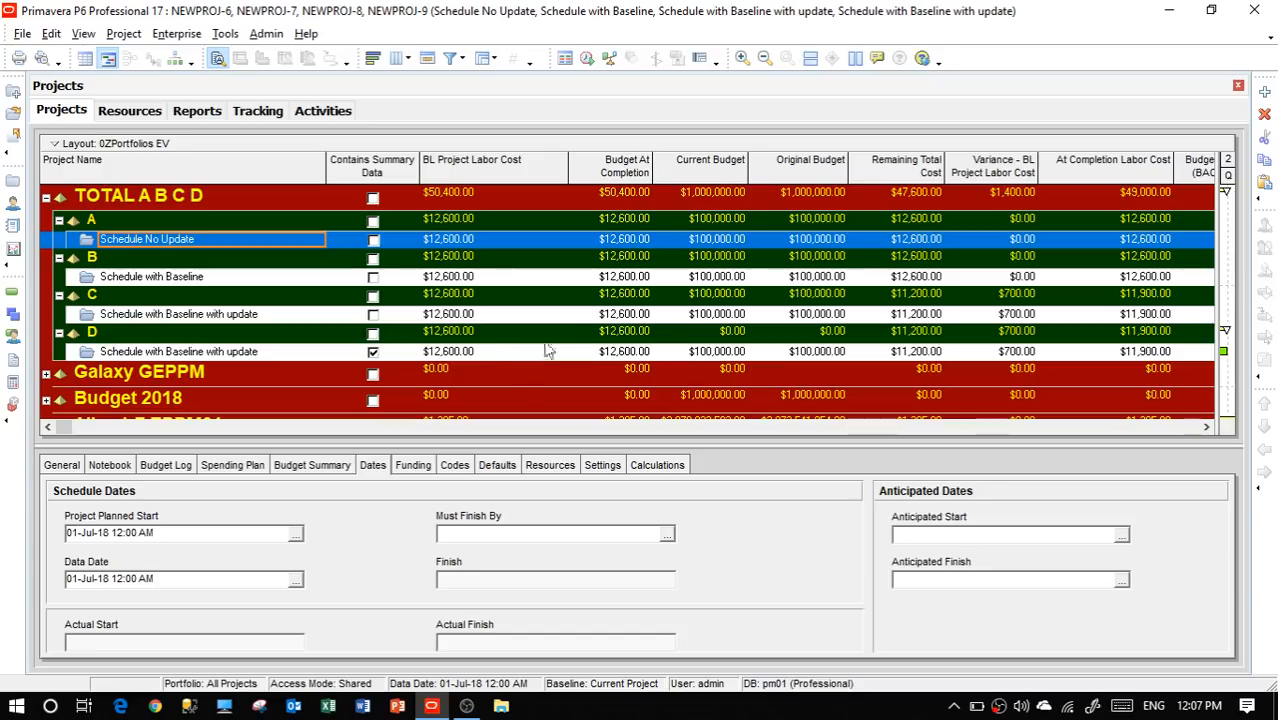
Set the original budget of node D to 100000
click(833, 334)
click(833, 334)
text(100000)
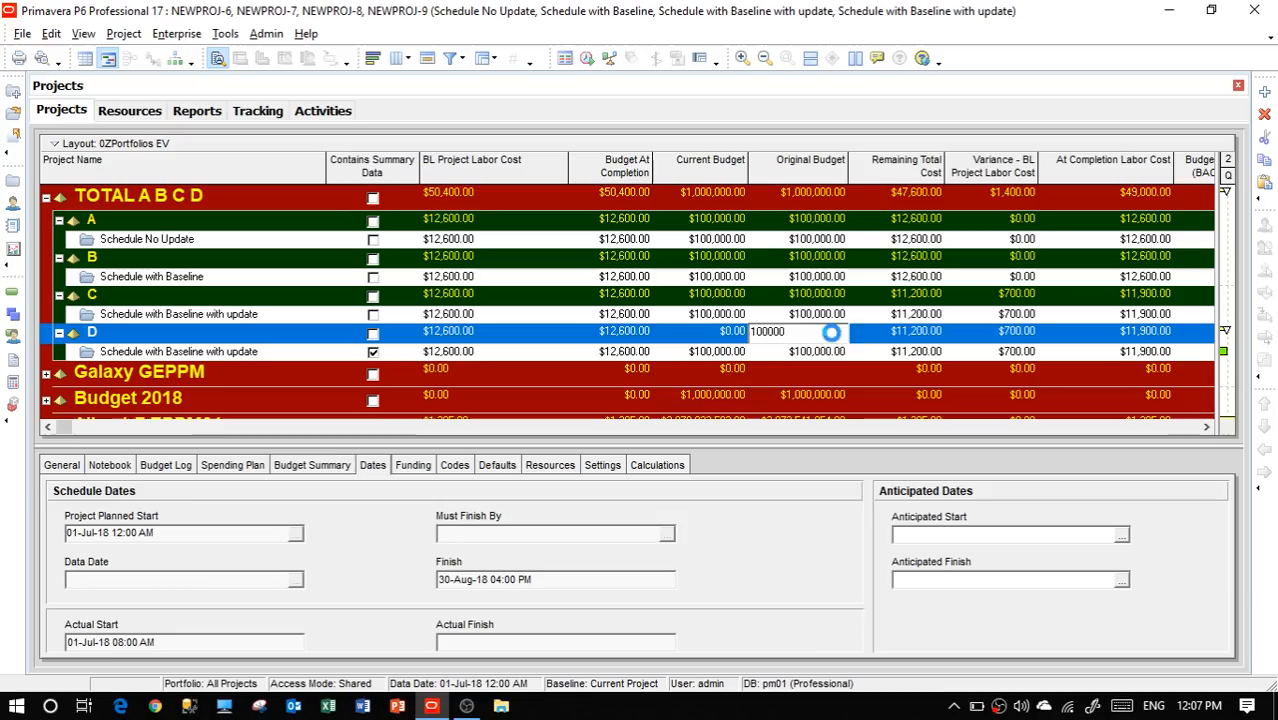
key(Return)
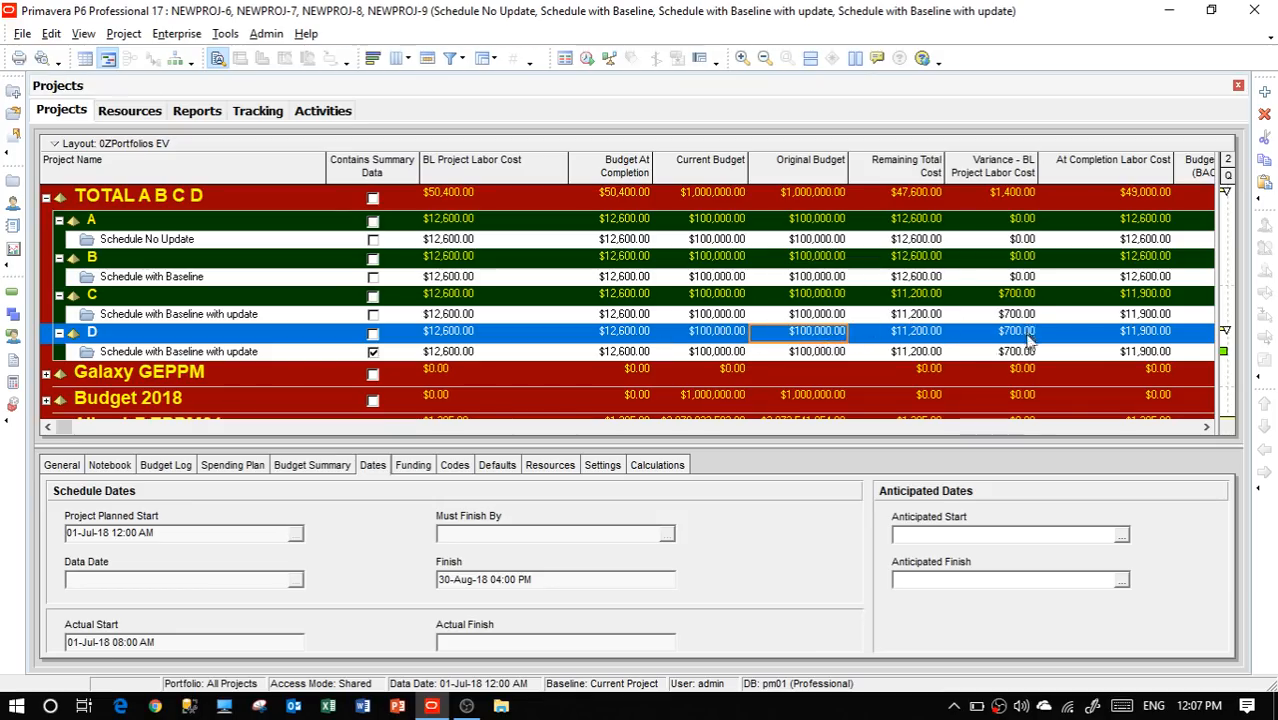
Compare the budget, remaining cost, estimate at completion and accounting variance columns across nodes A, B, C and D
click(1205, 428)
click(1205, 428)
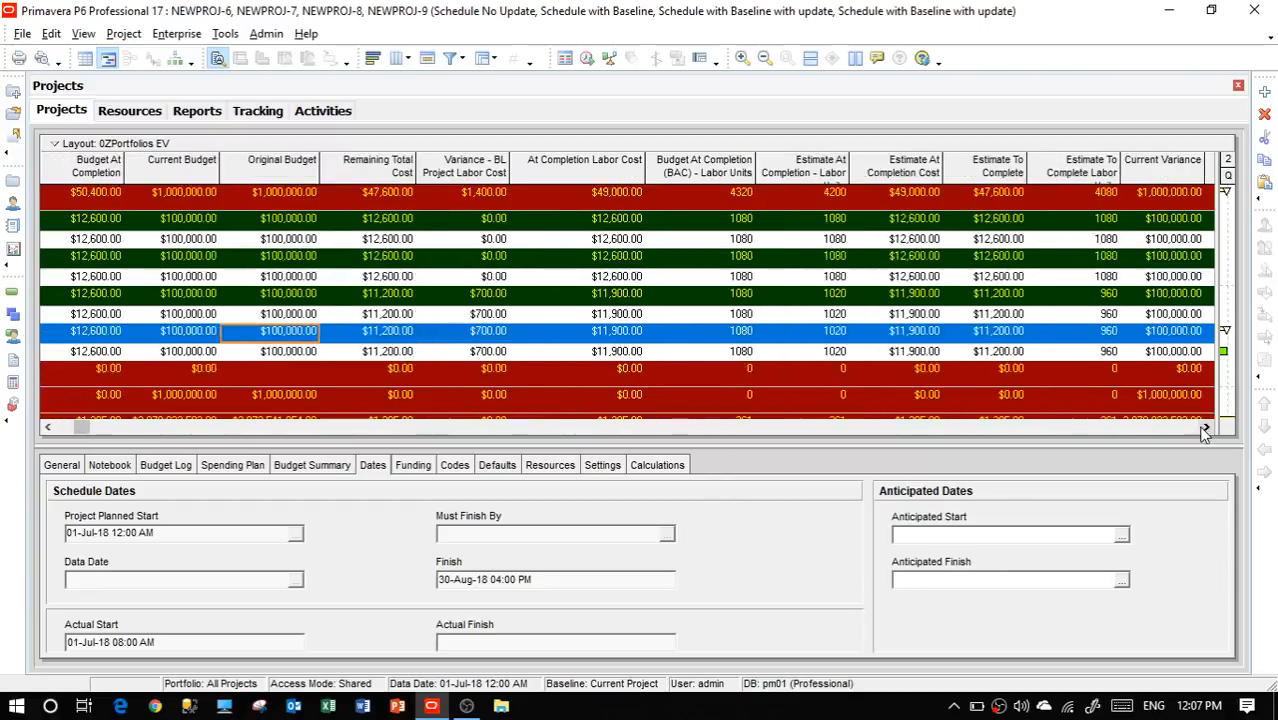
click(1205, 428)
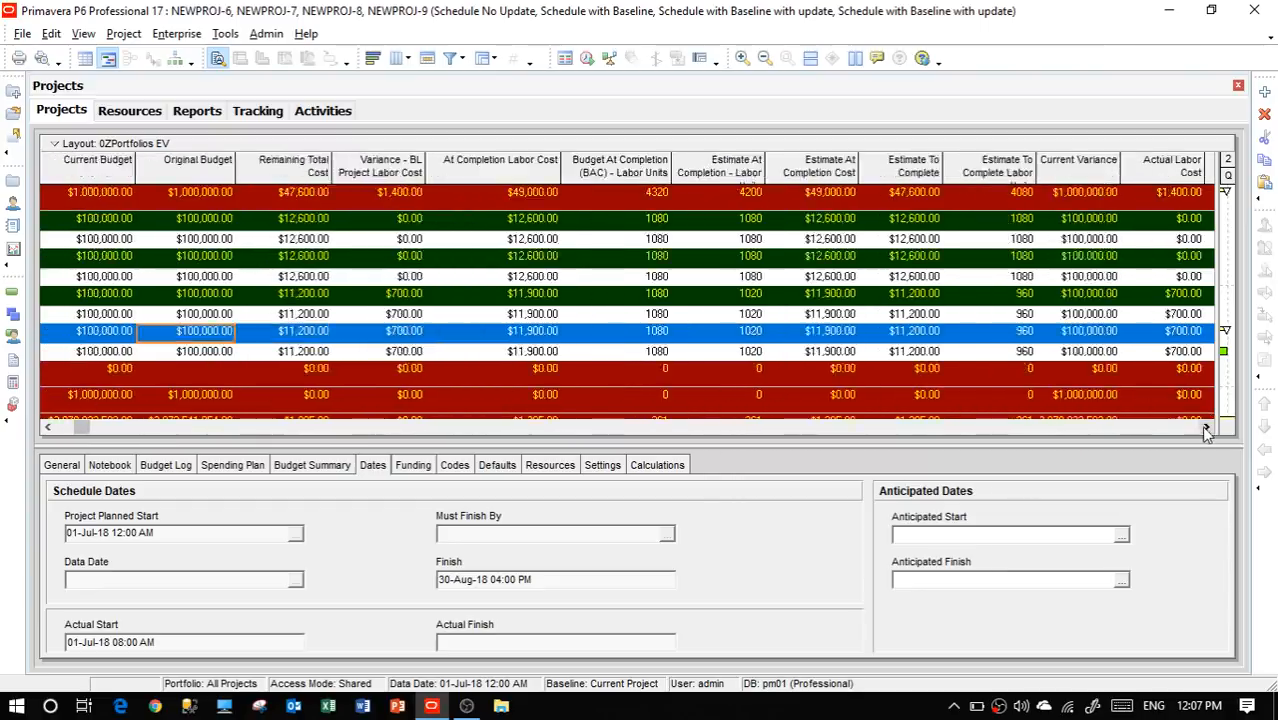
click(1205, 428)
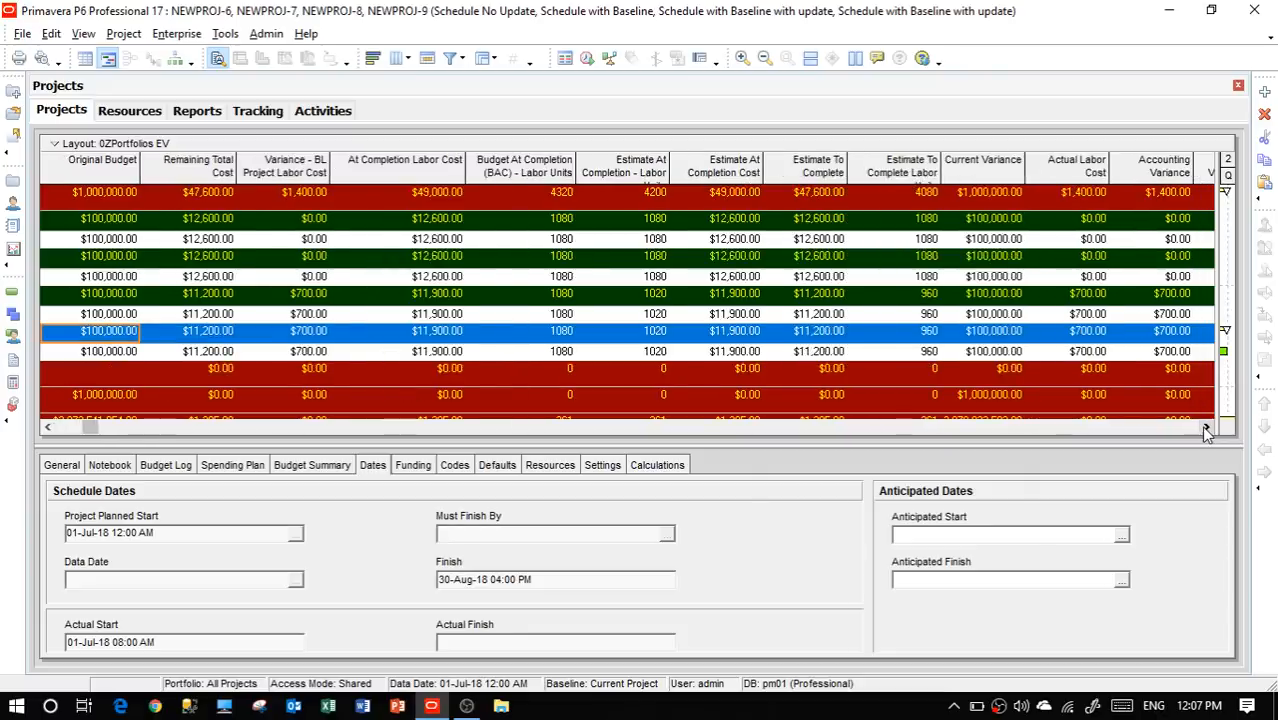
click(1205, 428)
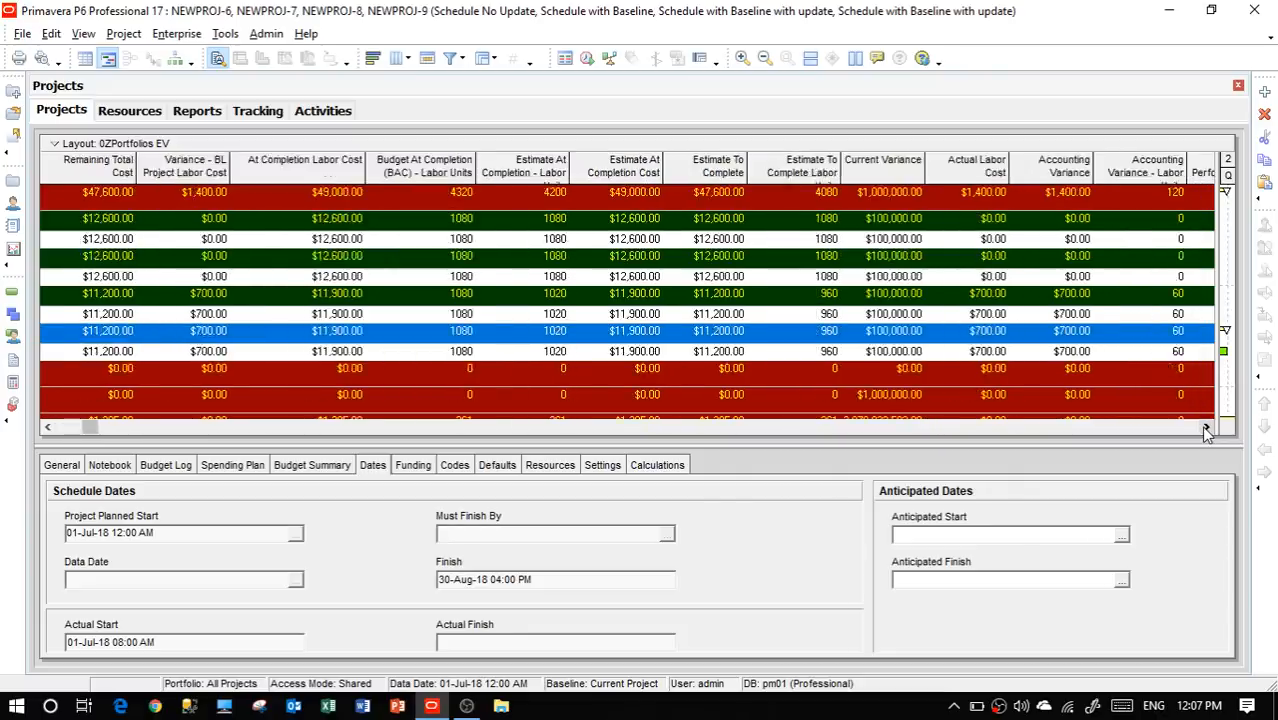
click(1205, 428)
click(1205, 428)
click(1205, 428)
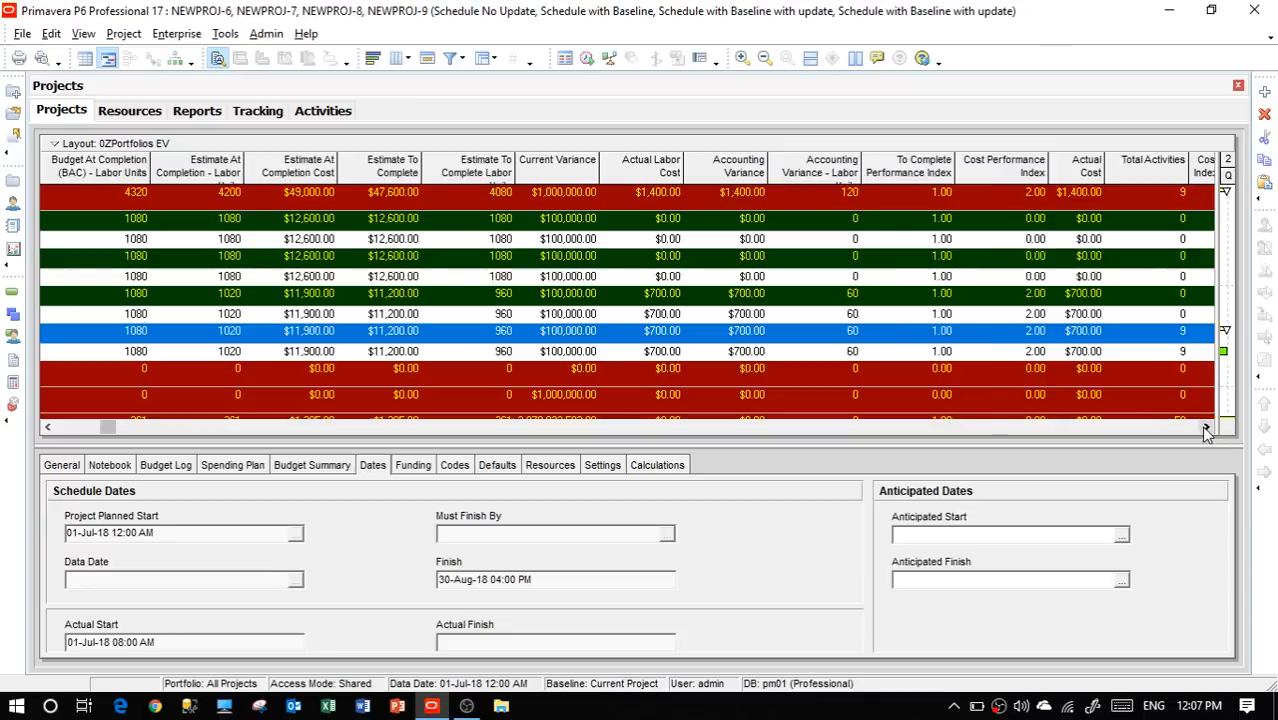
Examine the cost performance index, total activities, cost variance, earned value and planned value columns for the four nodes
click(1205, 428)
click(1205, 428)
click(1205, 428)
click(1205, 428)
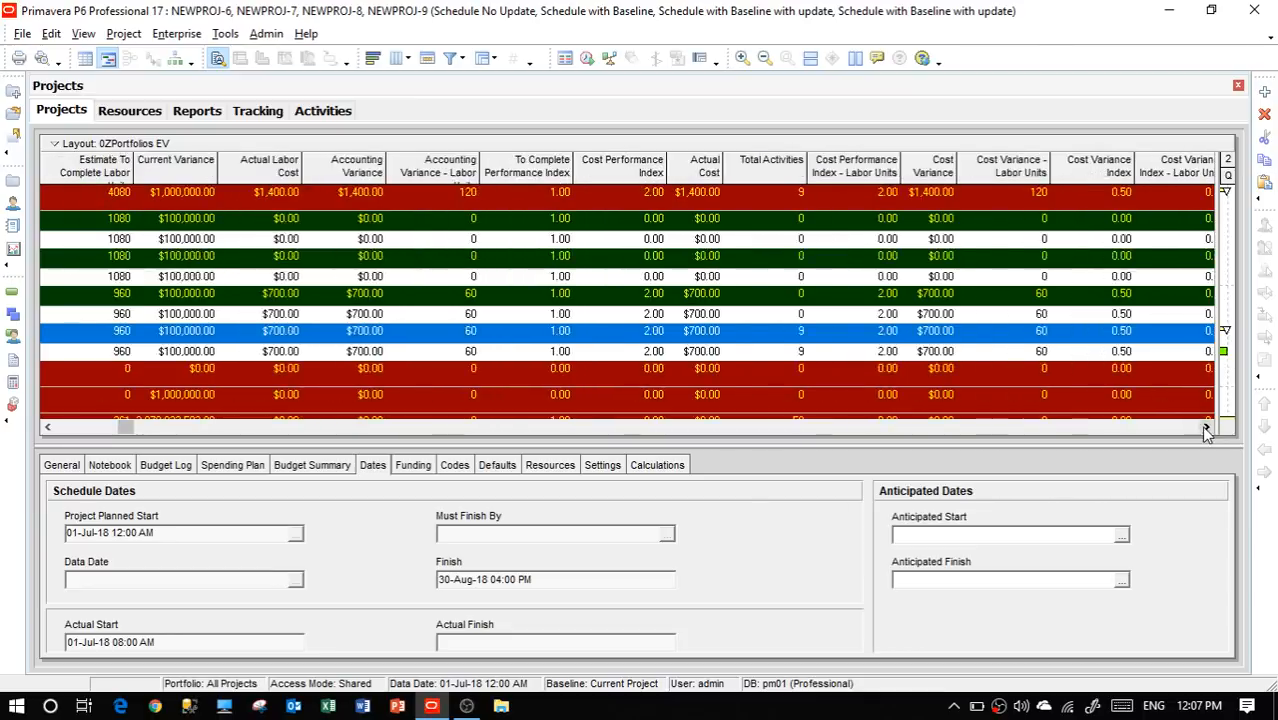
click(1205, 428)
click(1205, 428)
click(1205, 428)
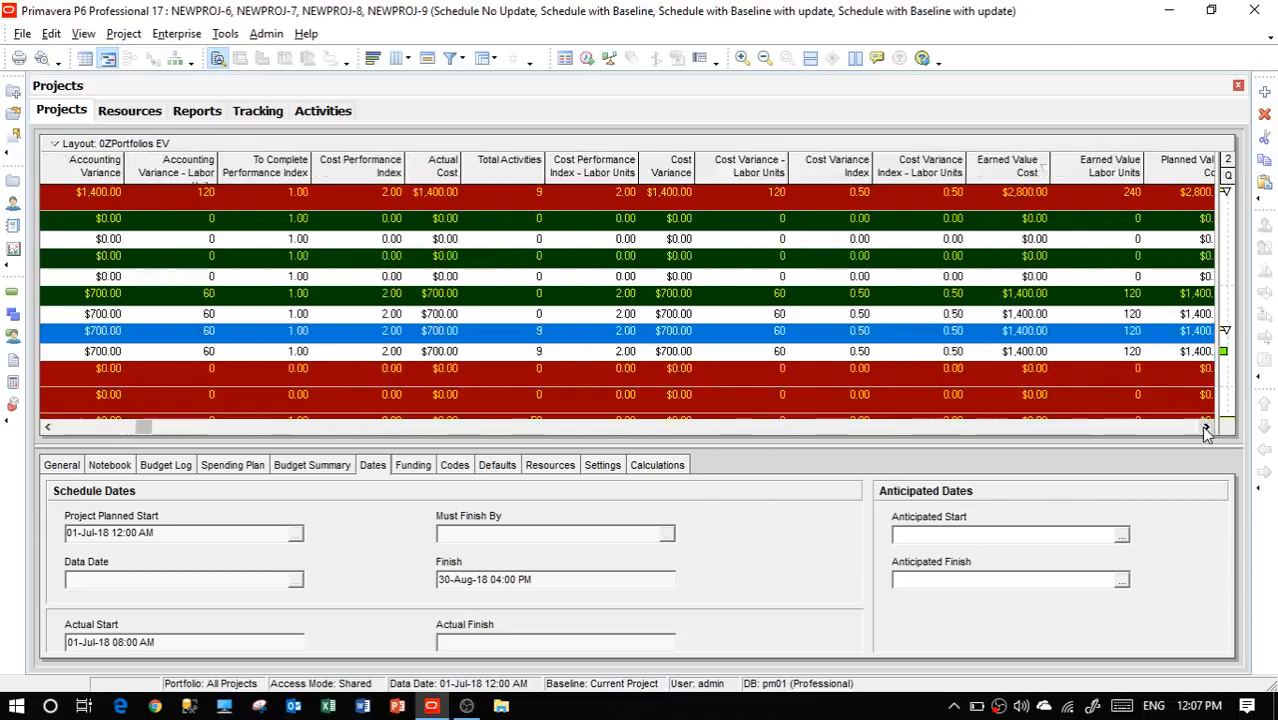
click(1205, 428)
click(1205, 428)
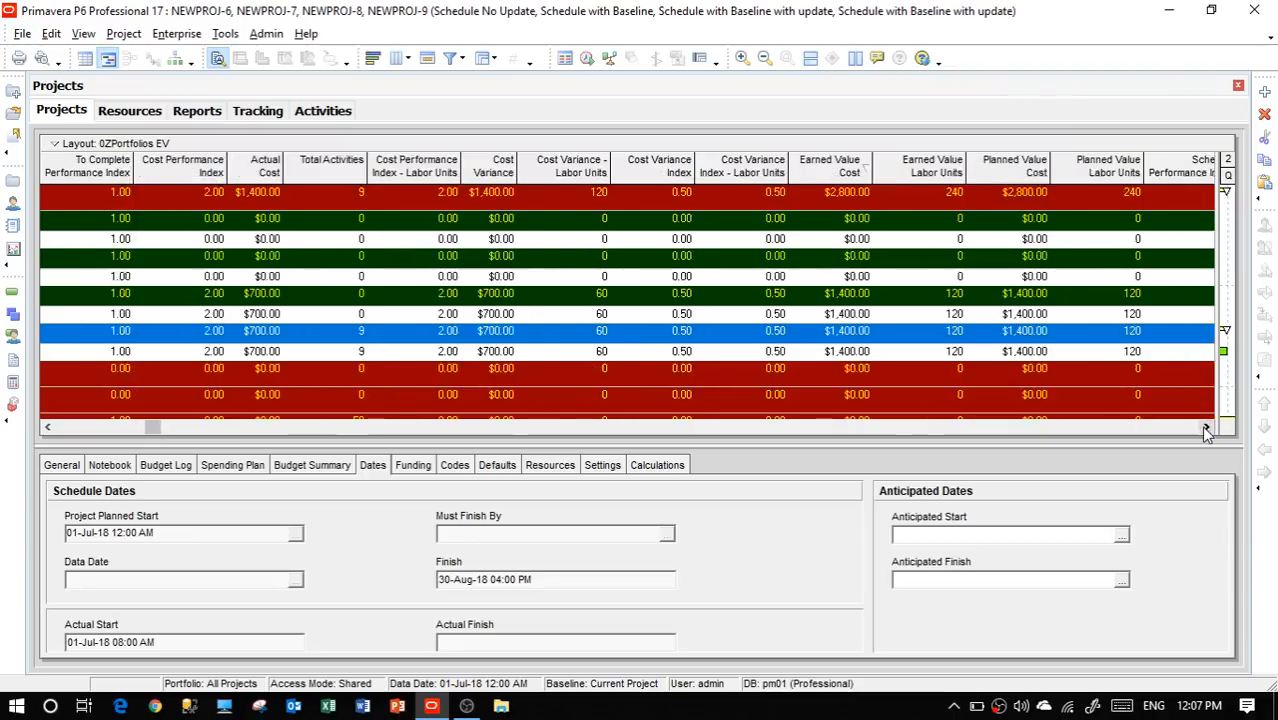
Review the schedule performance index, schedule variance and variance at completion columns for nodes A to D
click(1205, 428)
click(1205, 428)
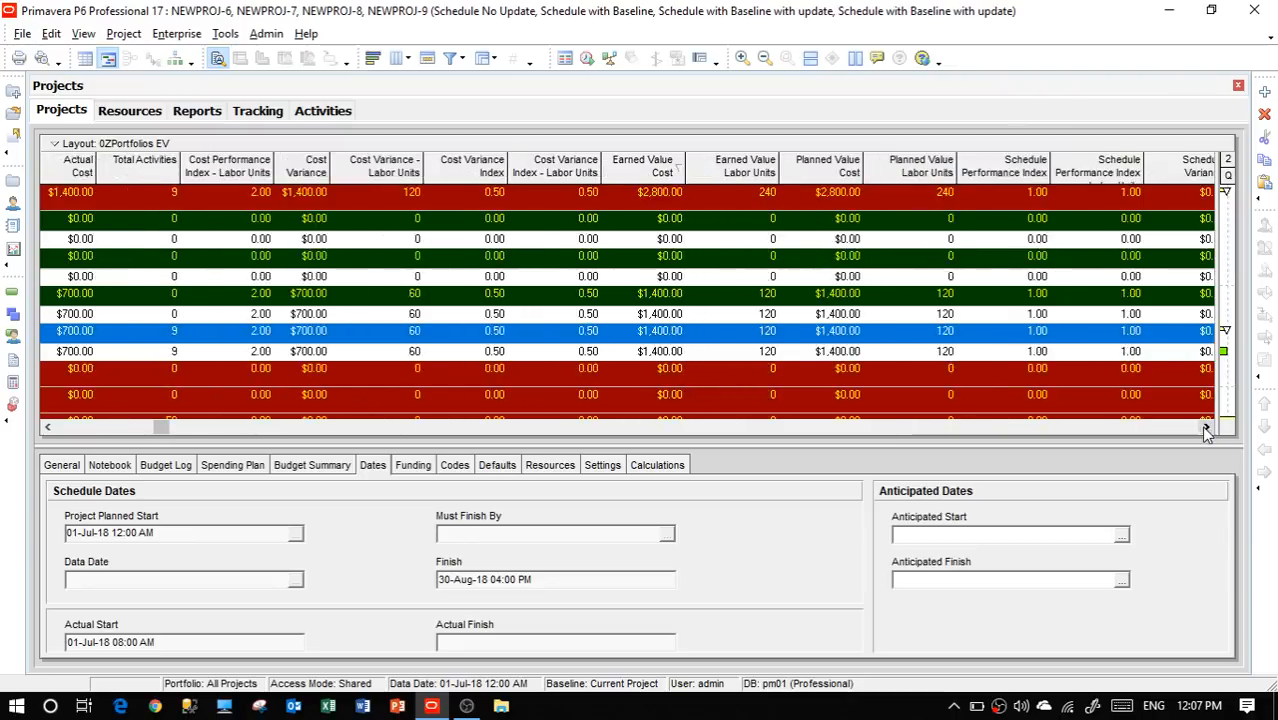
click(1205, 428)
click(1205, 428)
click(1205, 428)
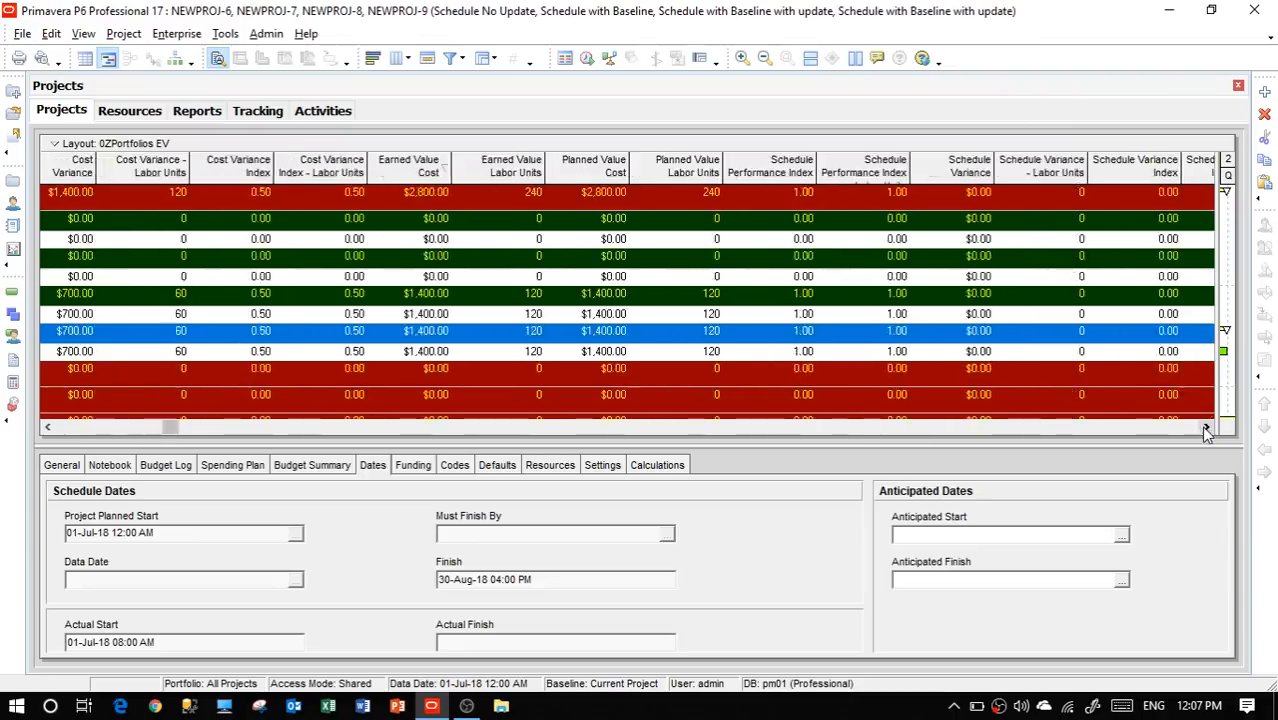
click(1205, 428)
click(1205, 428)
click(1205, 428)
click(1205, 428)
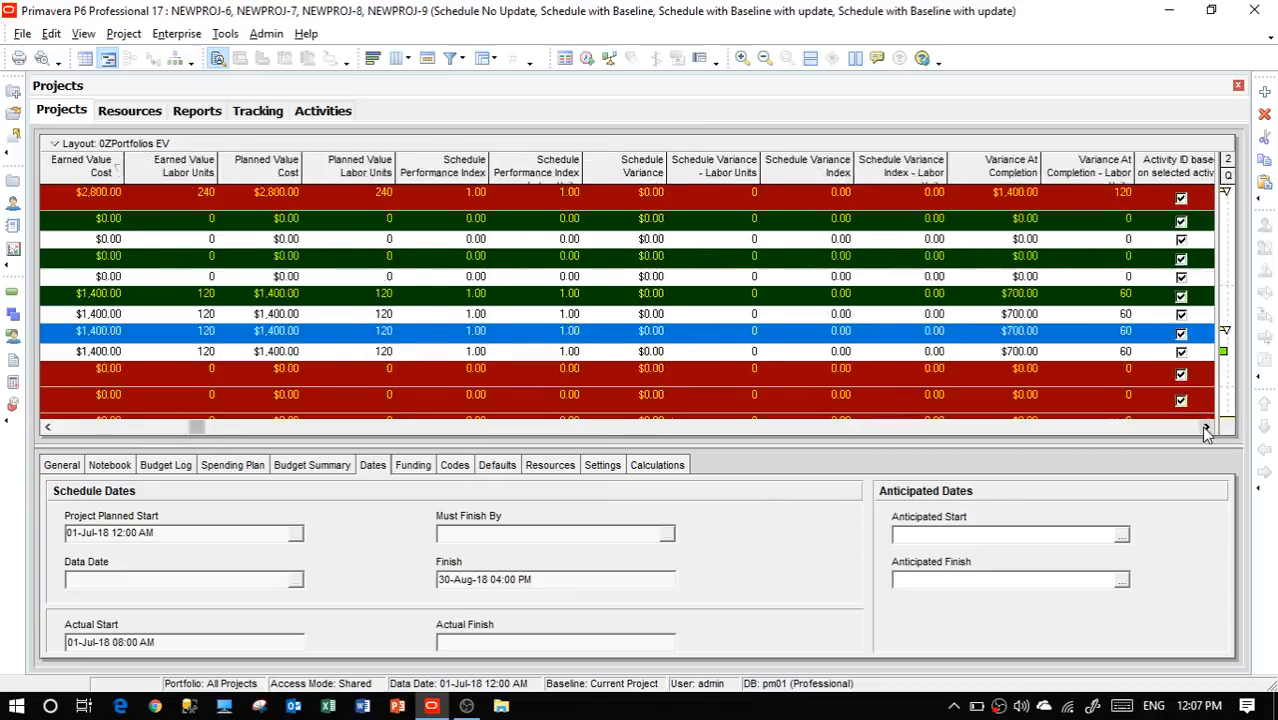
Compare the actual completed, in-progress and not-started activities, actual duration, actual labor units and actual start of the four schedules
click(1205, 428)
click(1205, 428)
click(1205, 428)
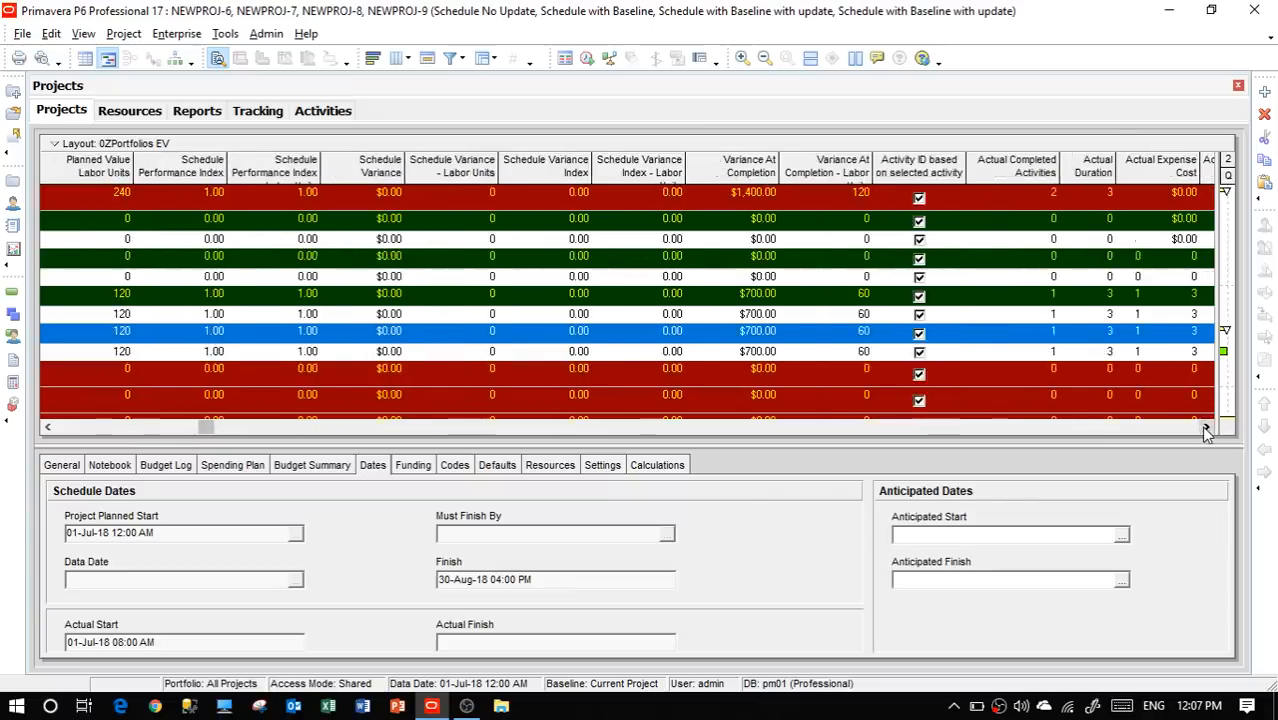
click(1205, 428)
click(1205, 428)
click(1205, 428)
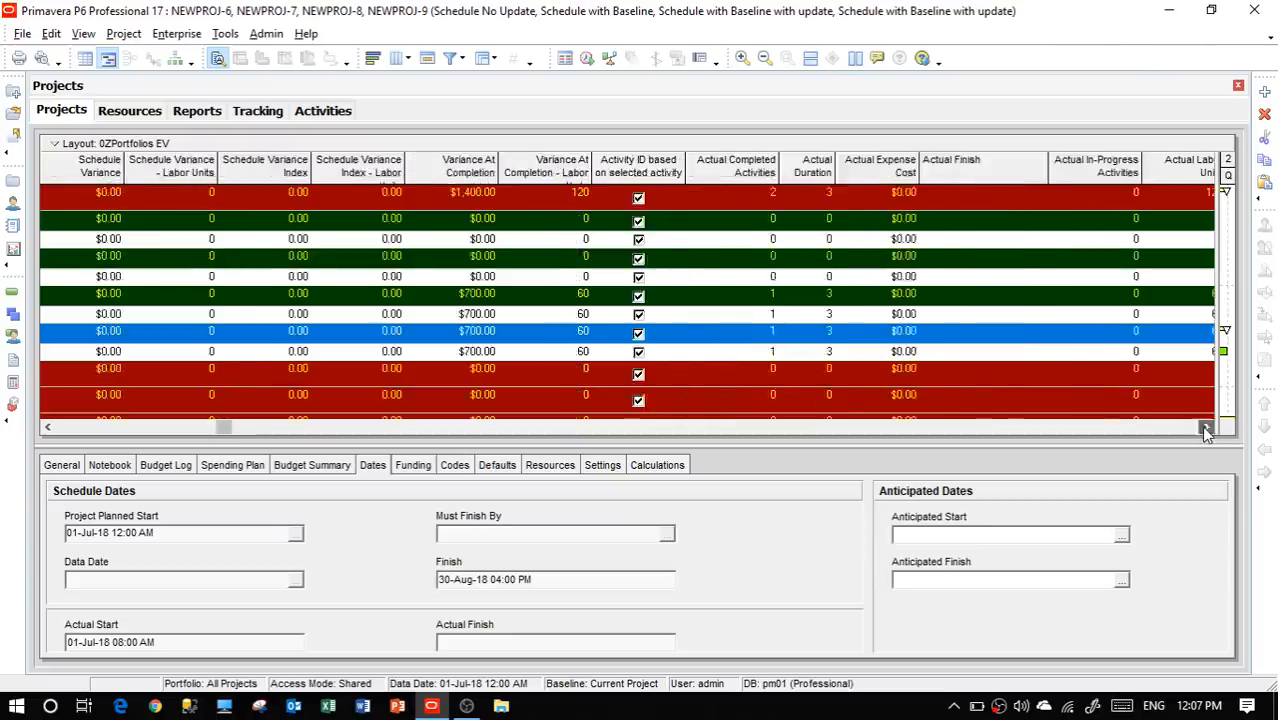
click(1205, 428)
click(1205, 428)
click(1205, 428)
click(1205, 428)
click(1205, 428)
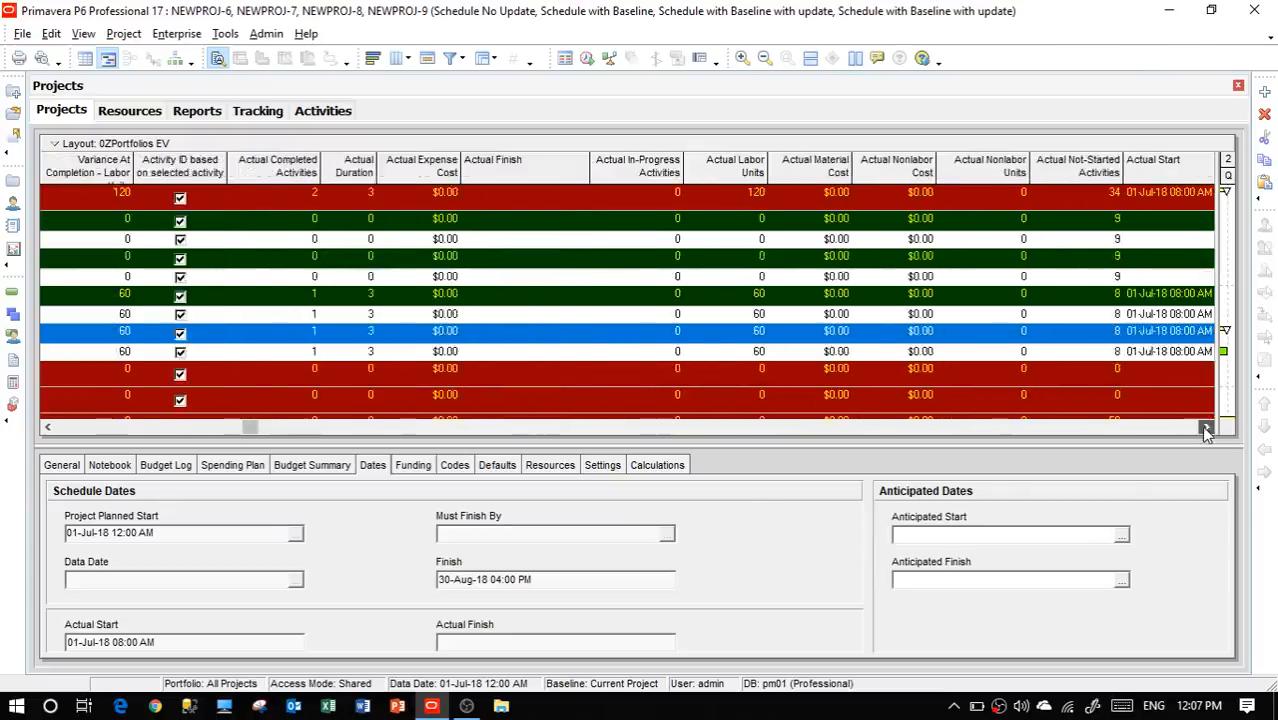
Check the actual this period labor, material and nonlabor columns and the actual total cost for each node
click(1205, 428)
click(1205, 428)
click(1205, 428)
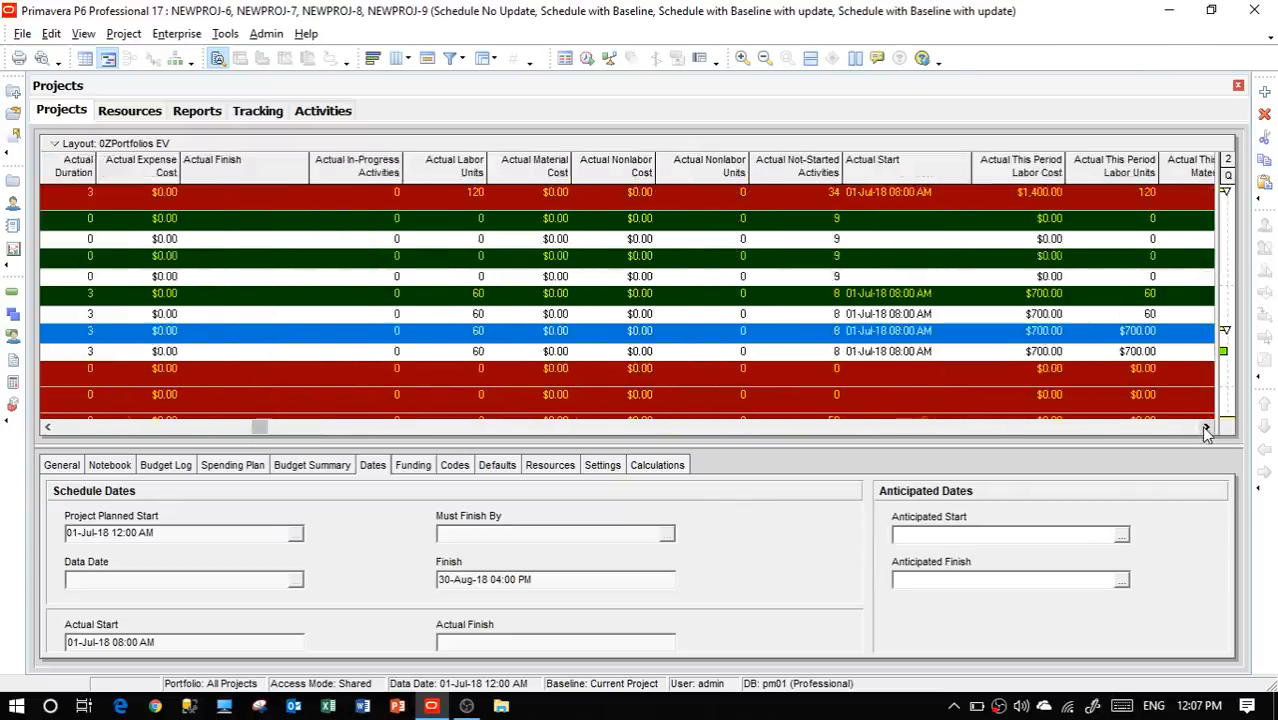
click(1205, 428)
click(1205, 428)
click(1205, 428)
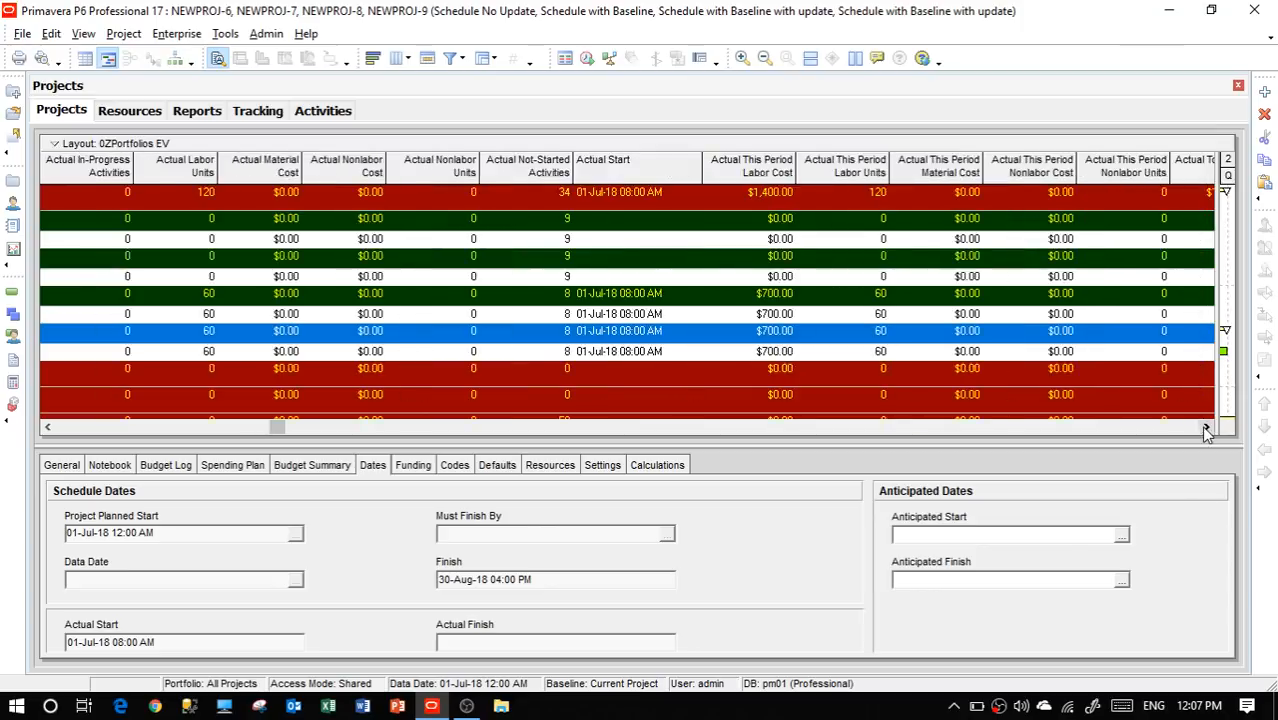
click(1205, 428)
click(1205, 428)
click(1205, 428)
click(1205, 428)
click(1205, 428)
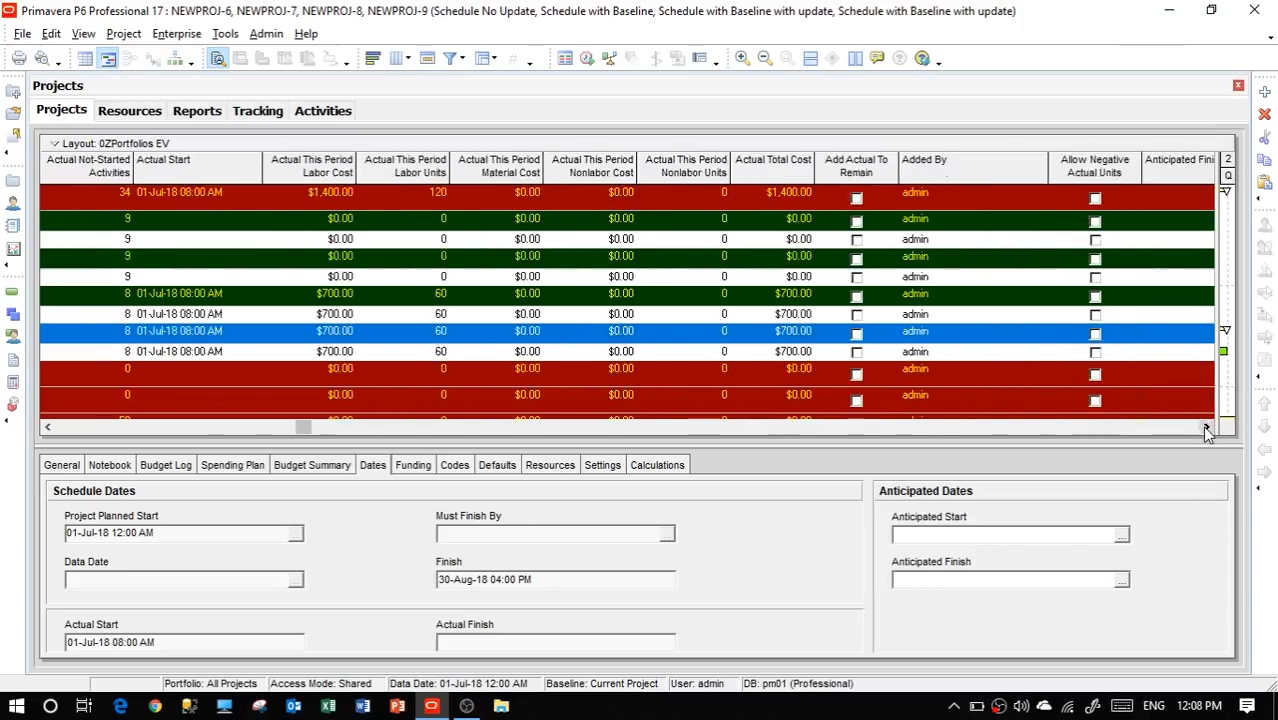
Inspect the at completion duration, units and cost columns and the assigned baseline and baseline data date of each schedule
click(1205, 428)
click(1205, 428)
click(1205, 428)
click(1205, 428)
click(1205, 428)
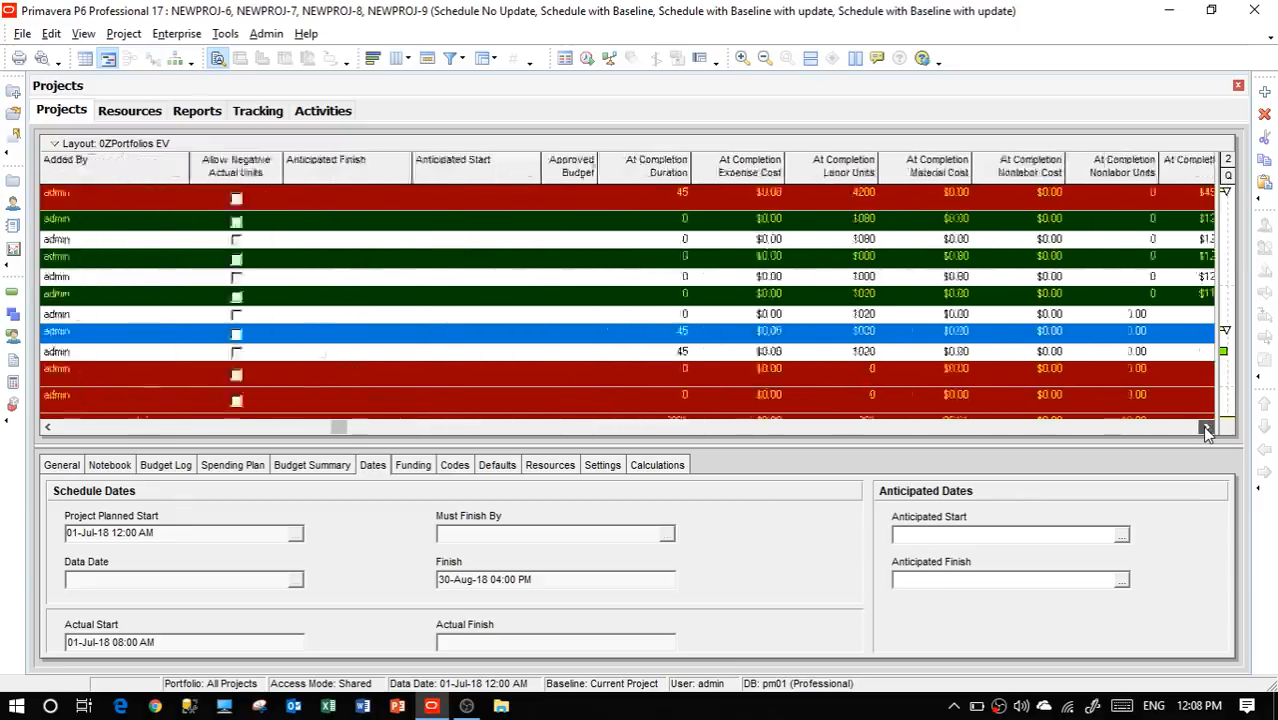
click(1205, 428)
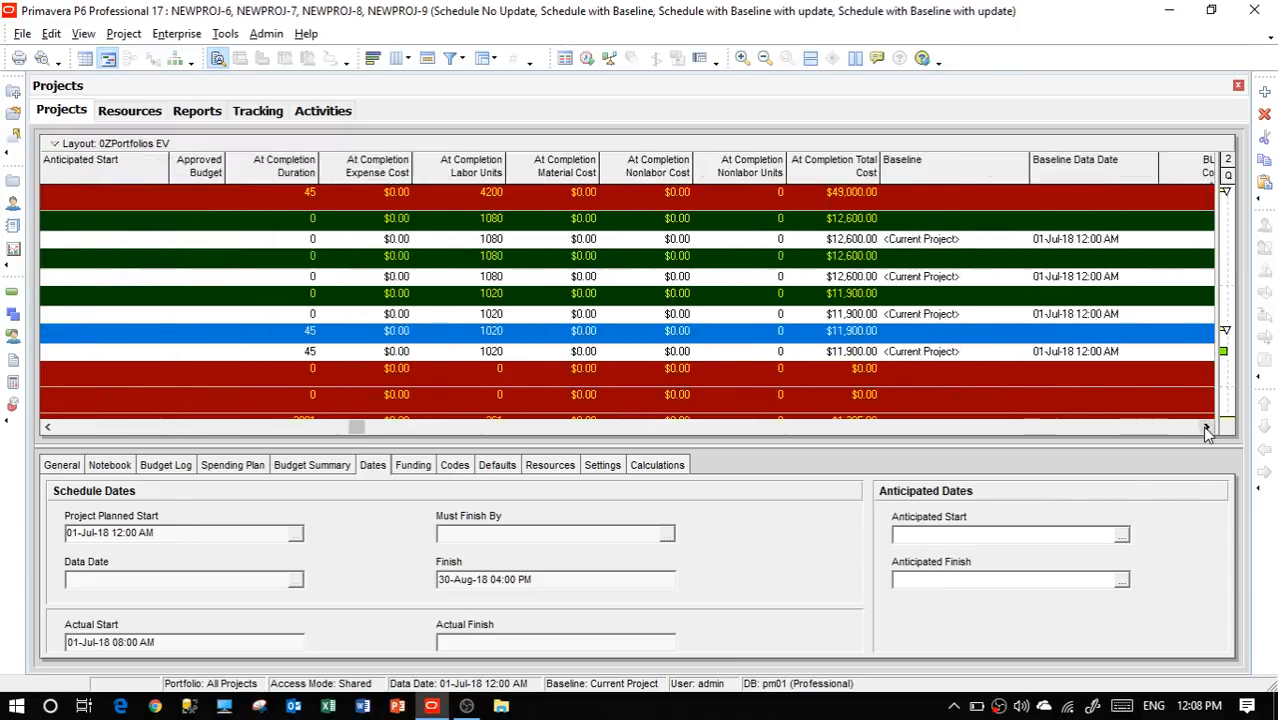
click(1205, 428)
click(1205, 428)
click(1205, 428)
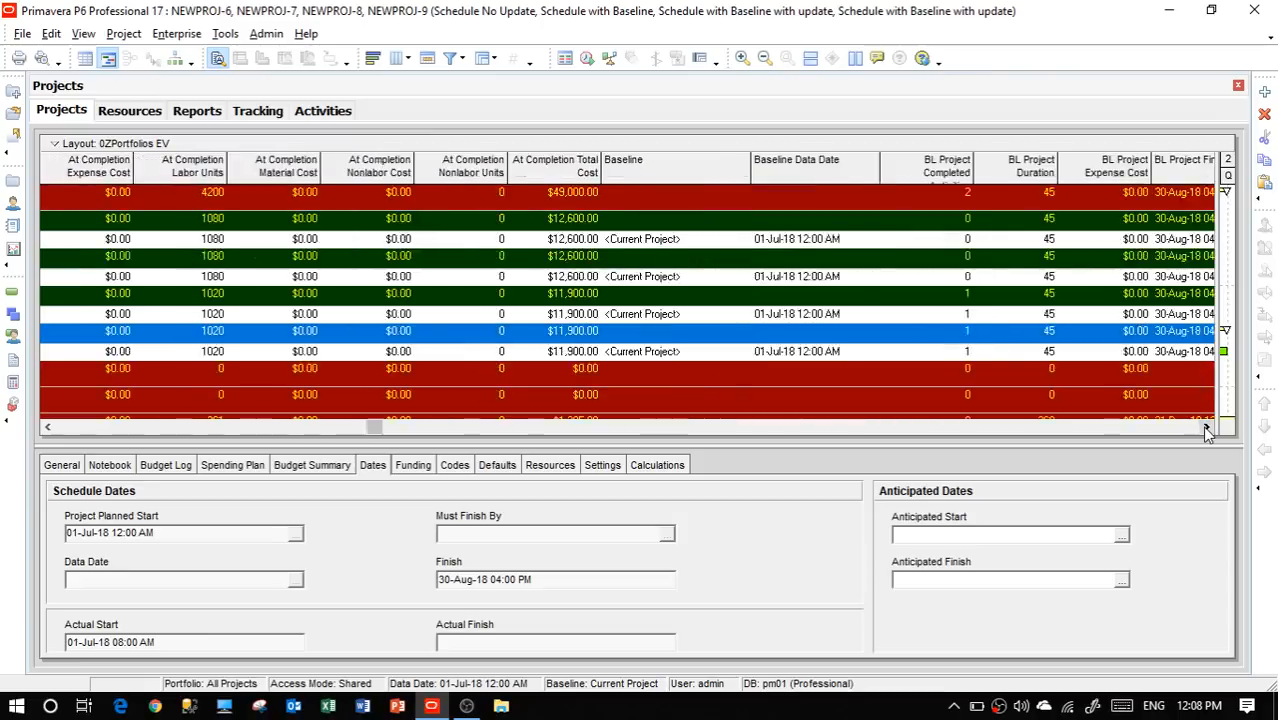
Compare the baseline project activities, duration, labor units, total cost, start and finish columns across the four nodes
click(1205, 428)
click(1205, 428)
click(1205, 428)
click(1205, 428)
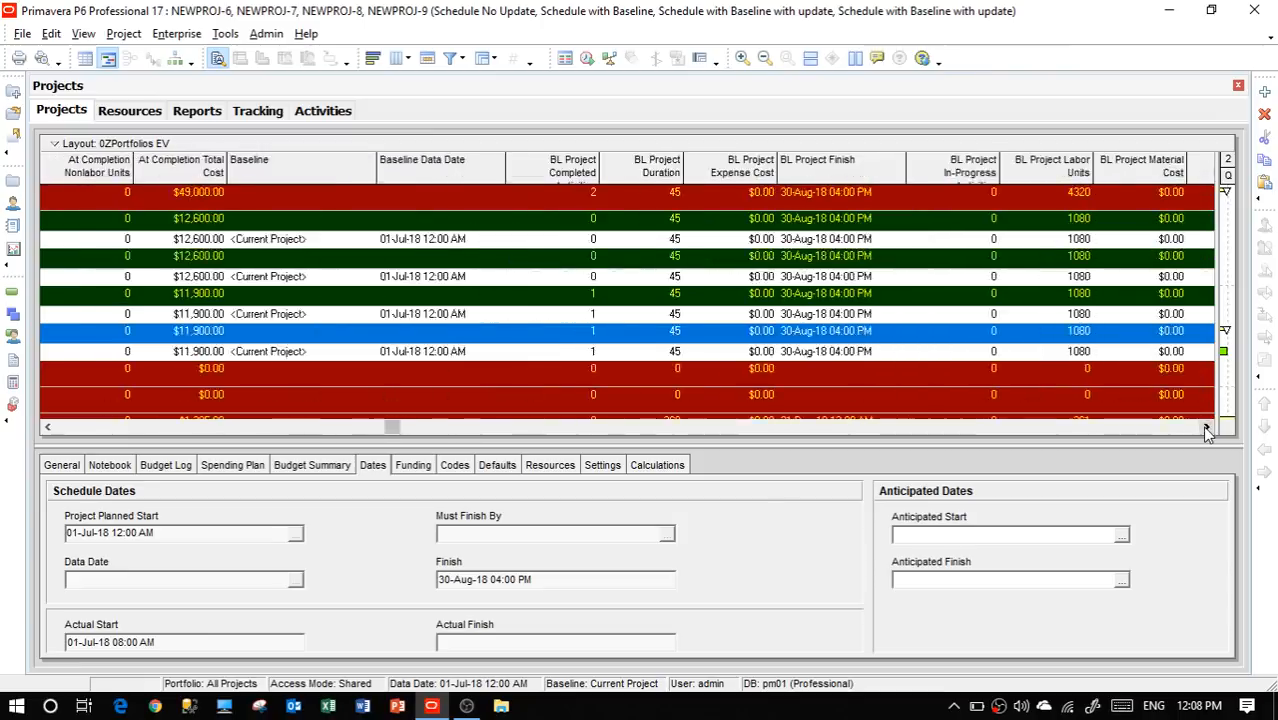
click(1205, 428)
click(1205, 428)
click(1205, 428)
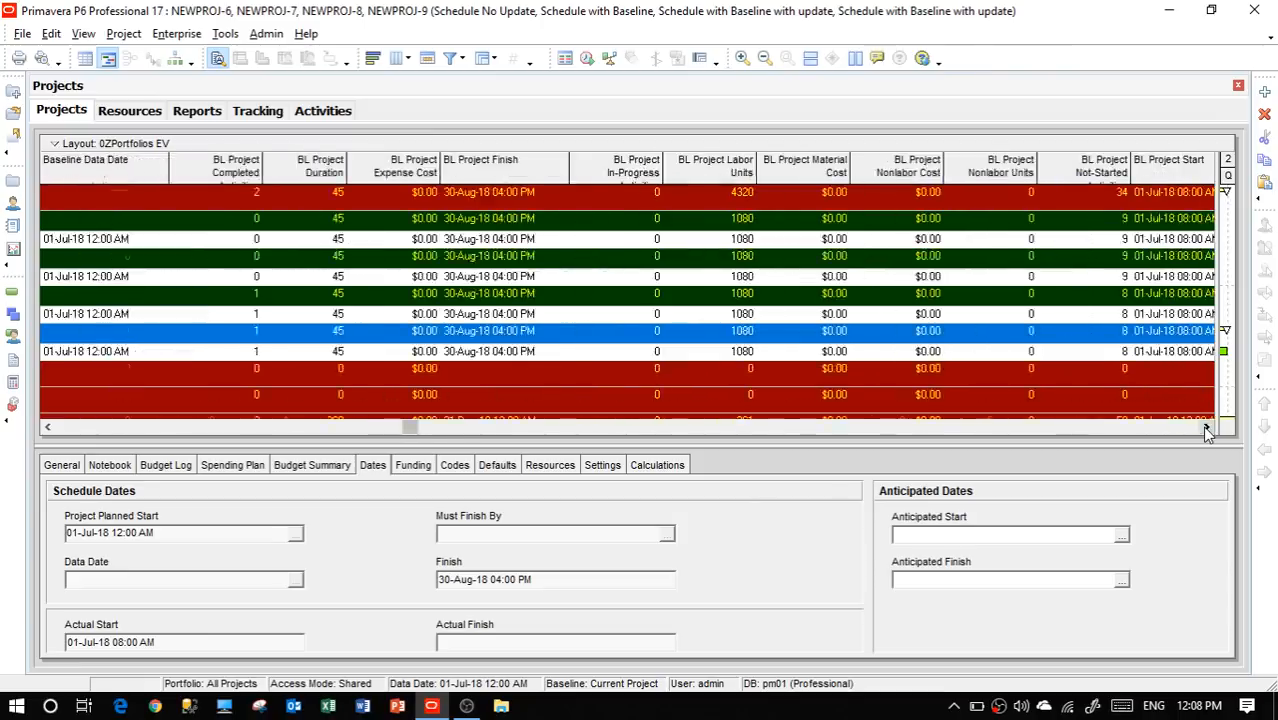
click(1205, 428)
click(1205, 428)
click(1205, 428)
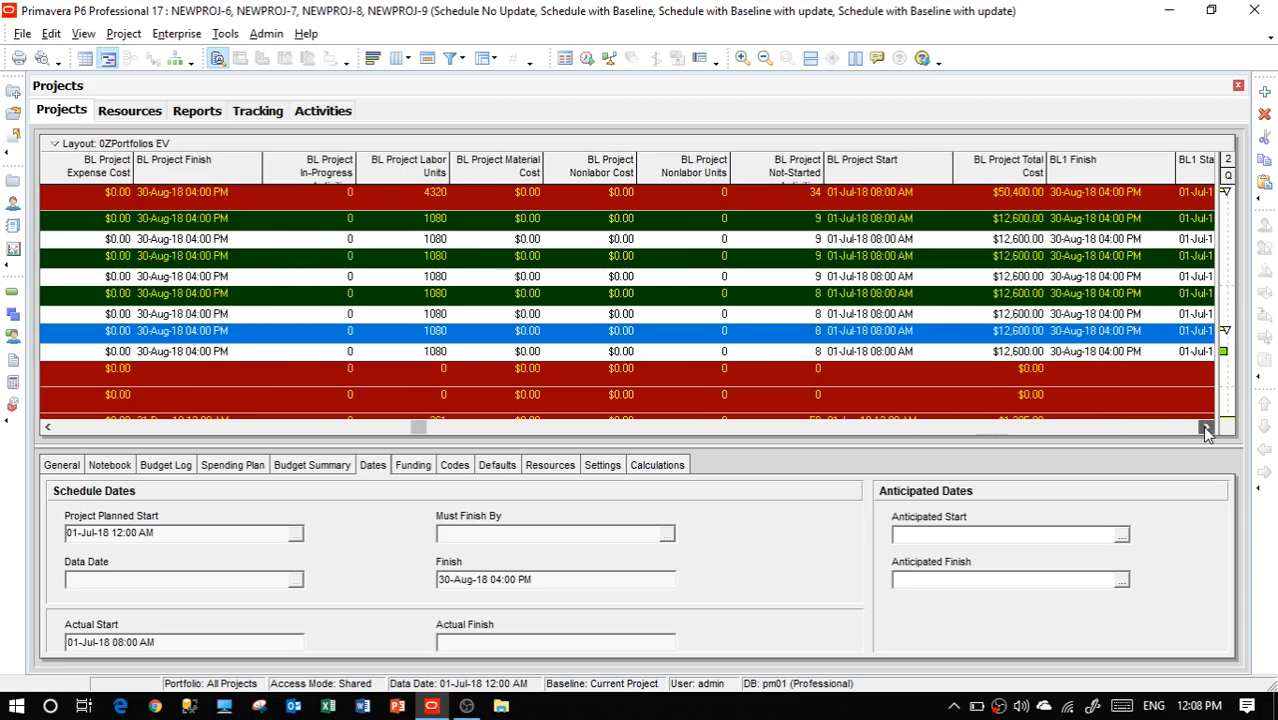
click(1205, 428)
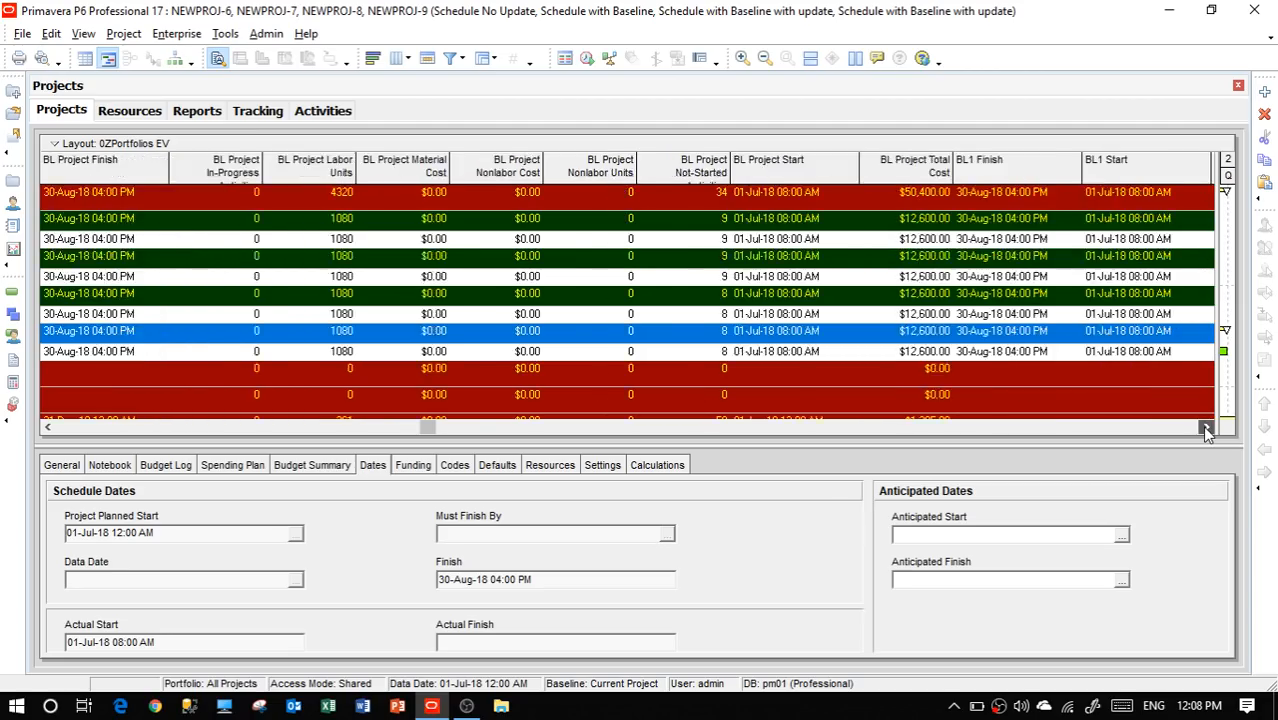
click(1205, 428)
click(1205, 428)
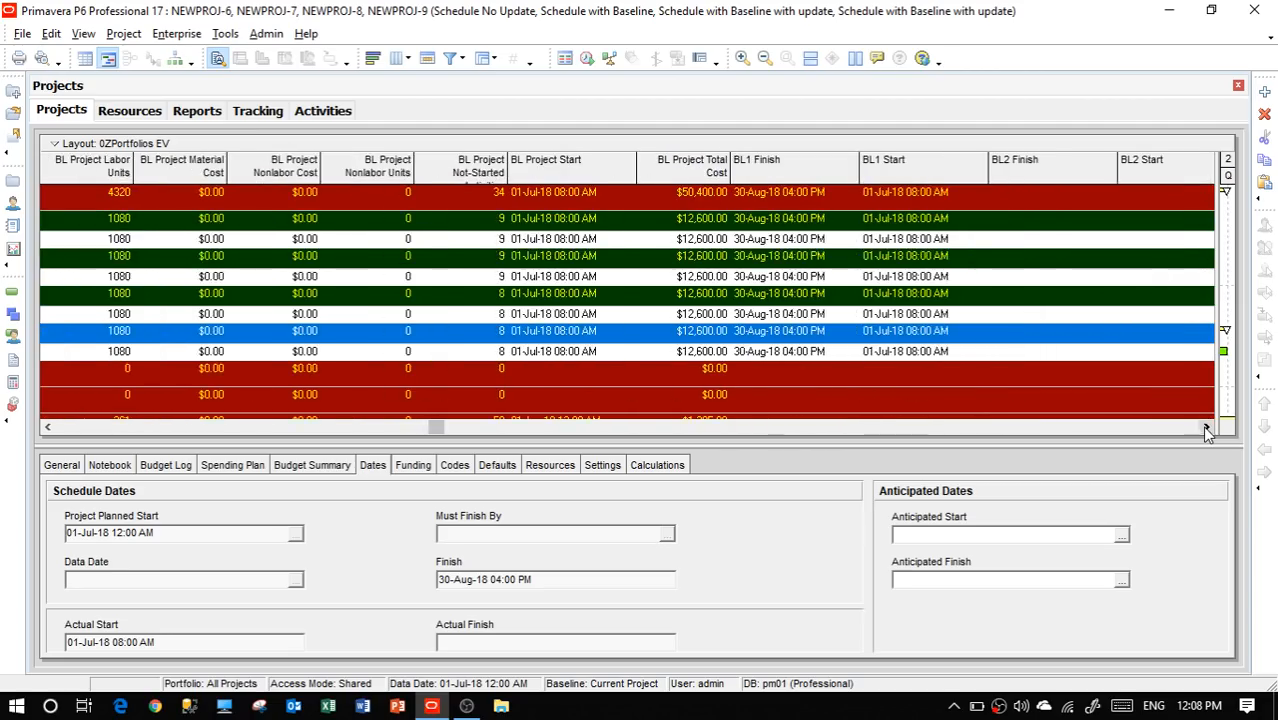
click(1205, 428)
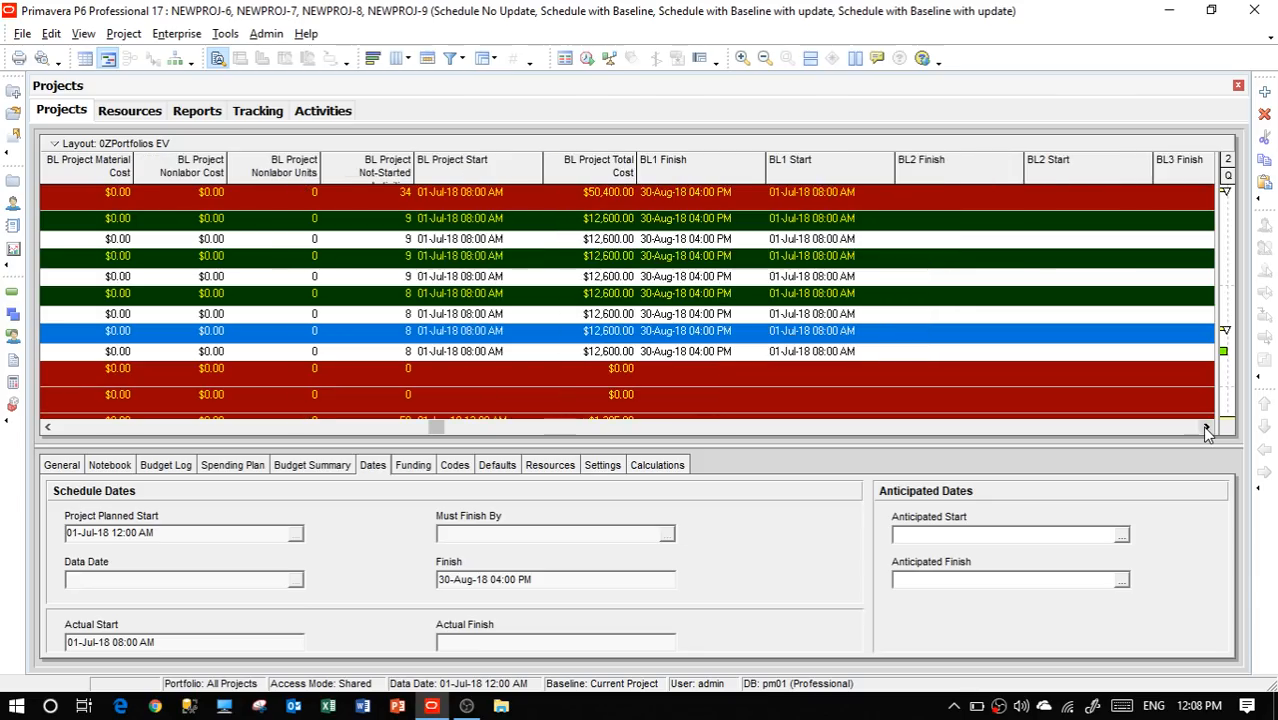
click(1205, 428)
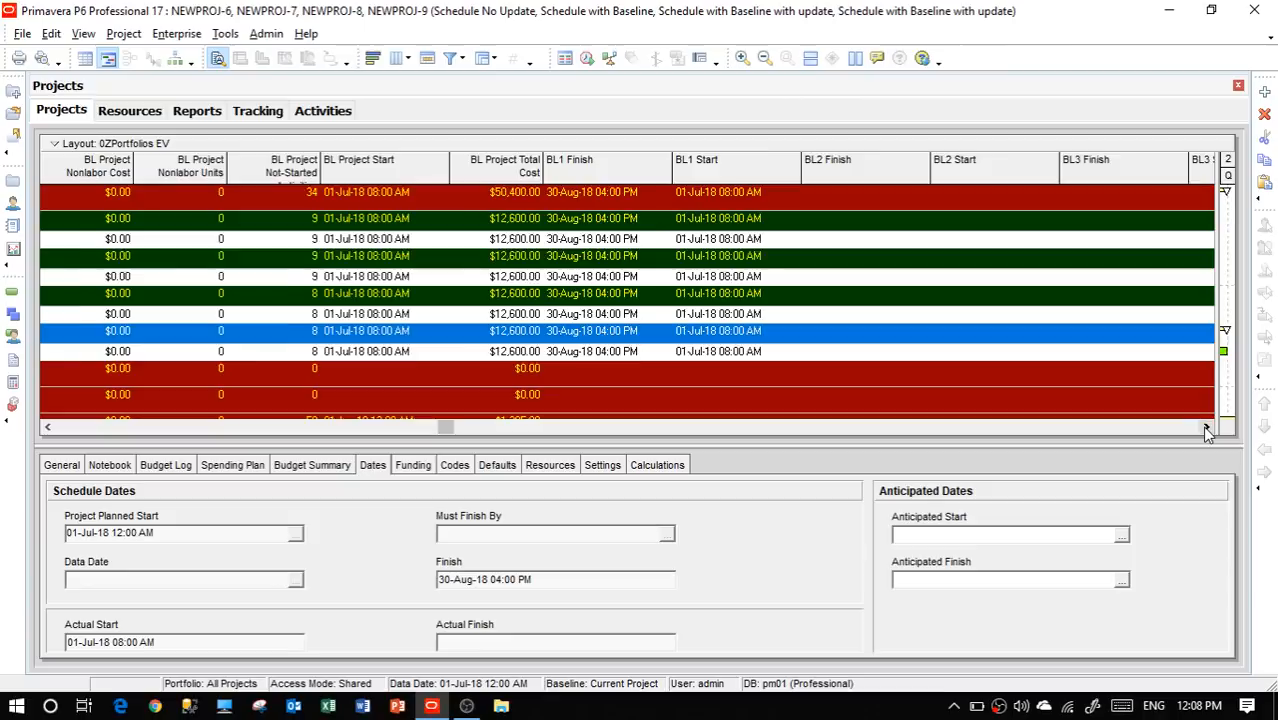
Check the cost percent complete, data date, date added, distributed current budget and duration percent of original columns
click(1205, 428)
click(1205, 428)
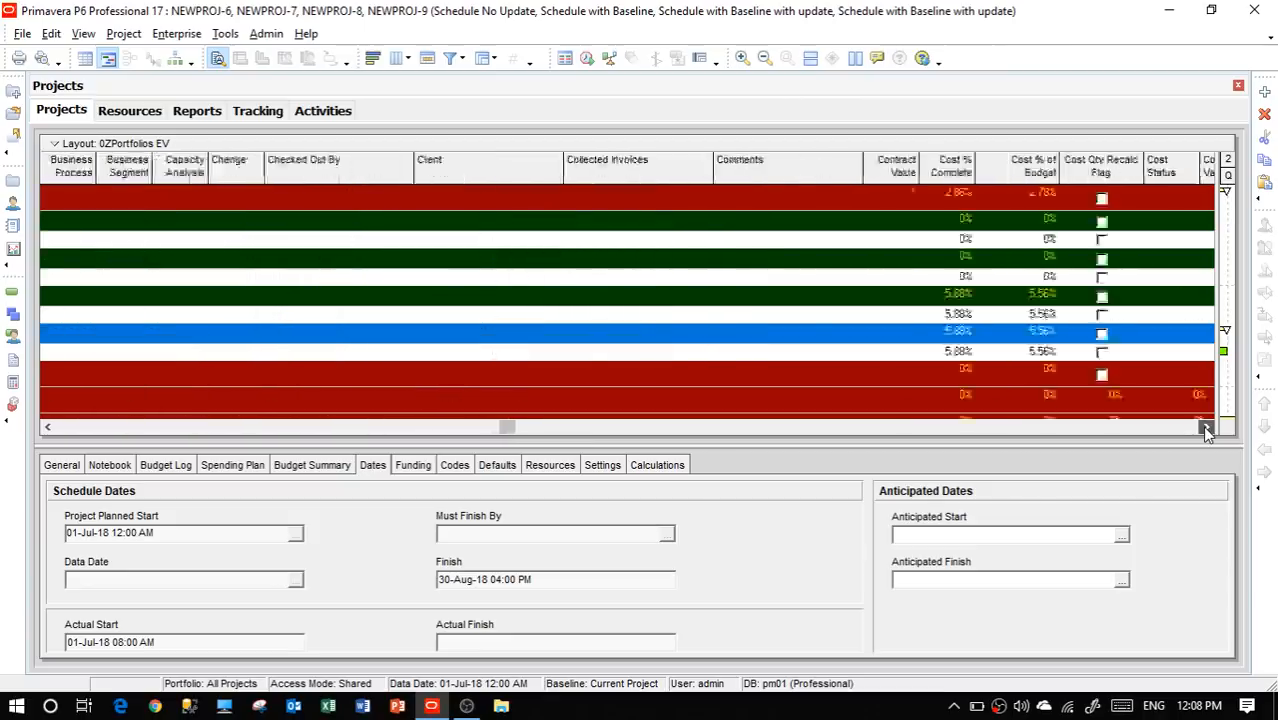
click(1205, 428)
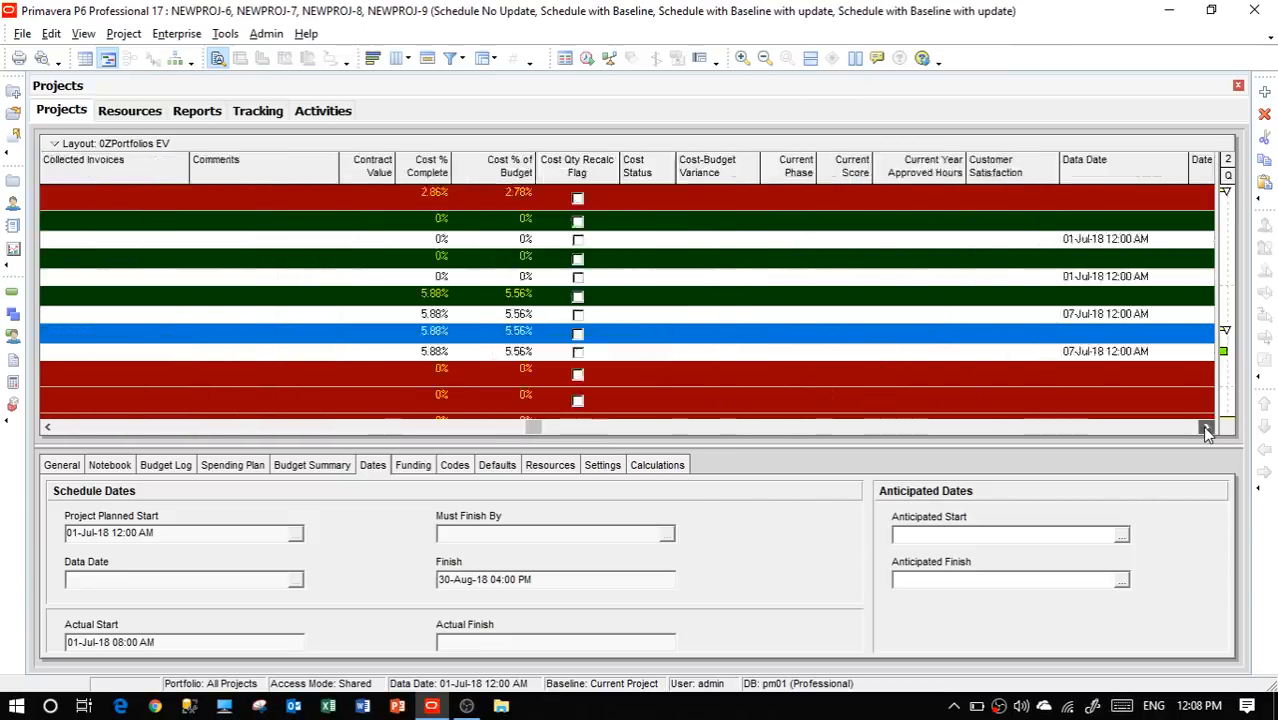
click(1205, 428)
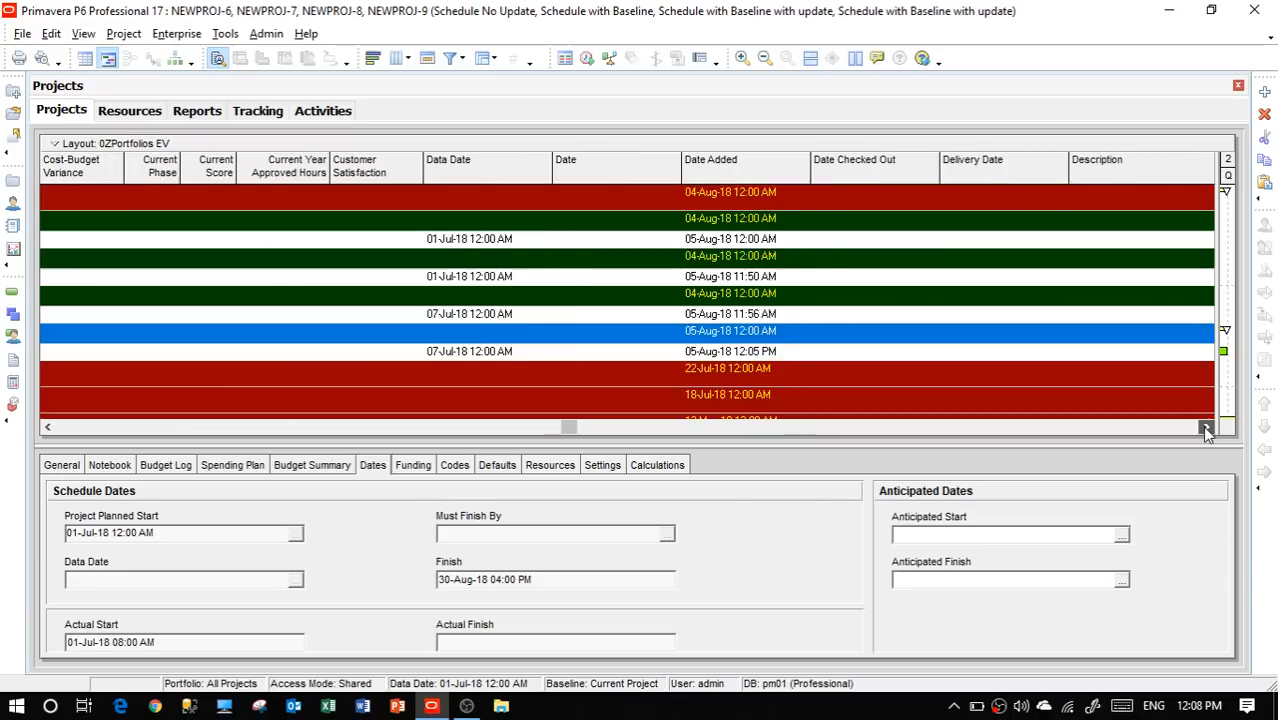
click(1205, 428)
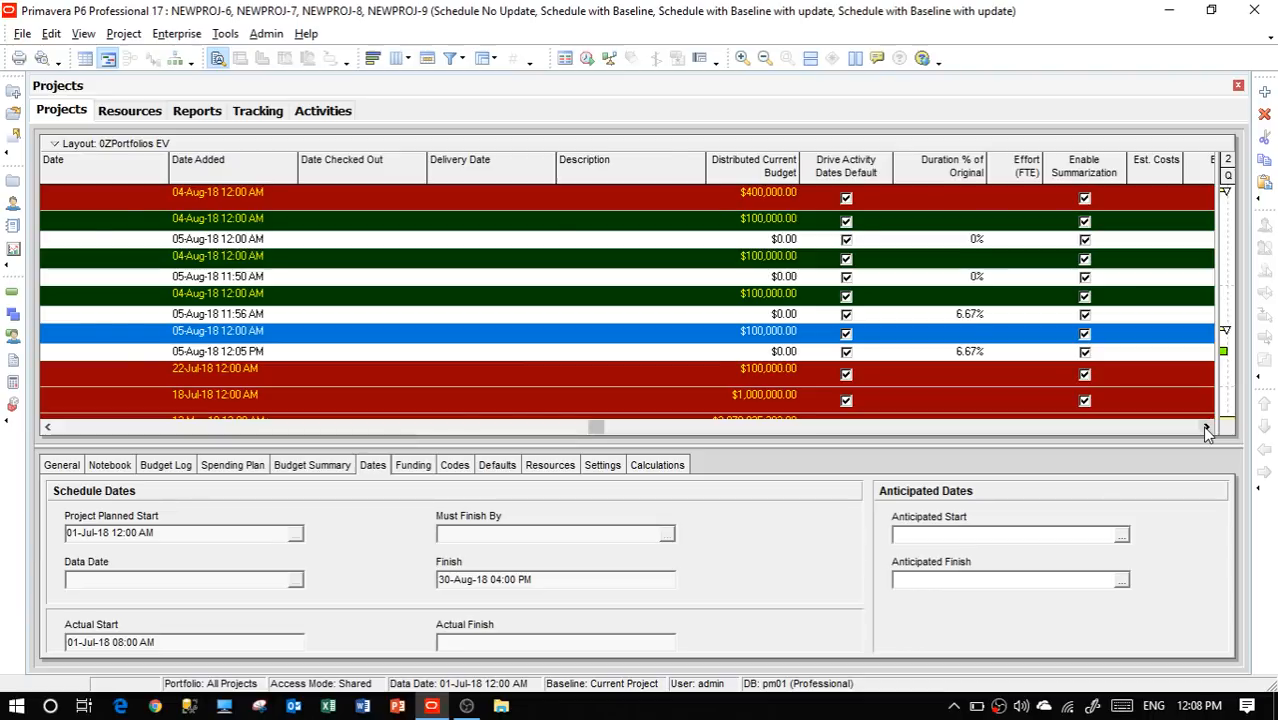
click(1205, 428)
click(1205, 428)
click(1205, 428)
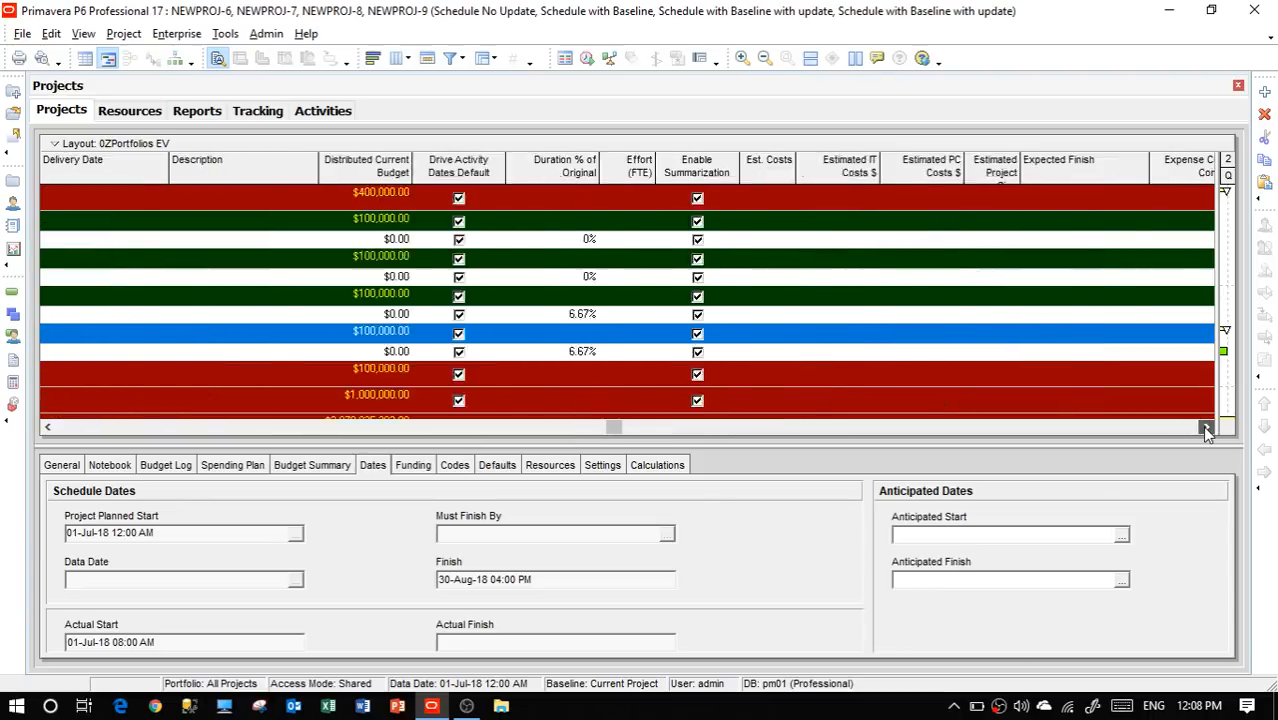
Compare the finish, forecast start and finish dates, and labor cost and units percent complete across nodes and schedules
click(1205, 428)
click(1205, 428)
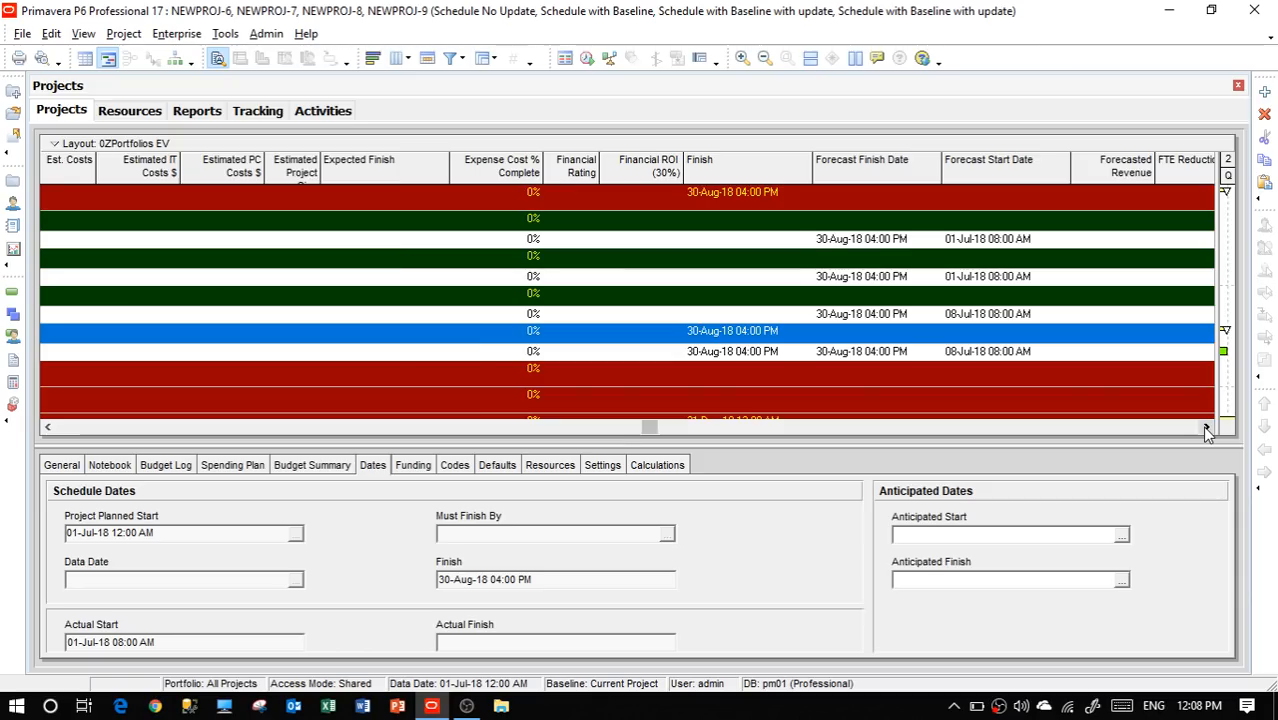
click(1205, 428)
click(1205, 428)
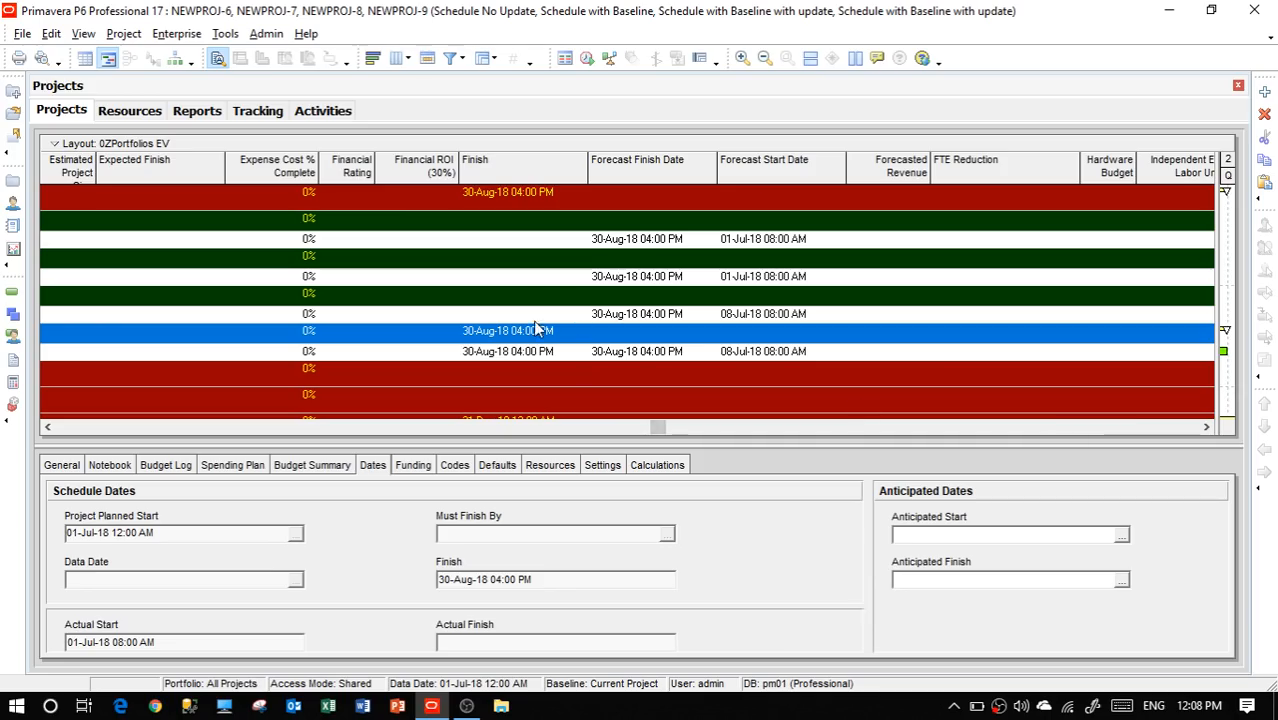
click(1207, 427)
click(1207, 427)
click(1207, 427)
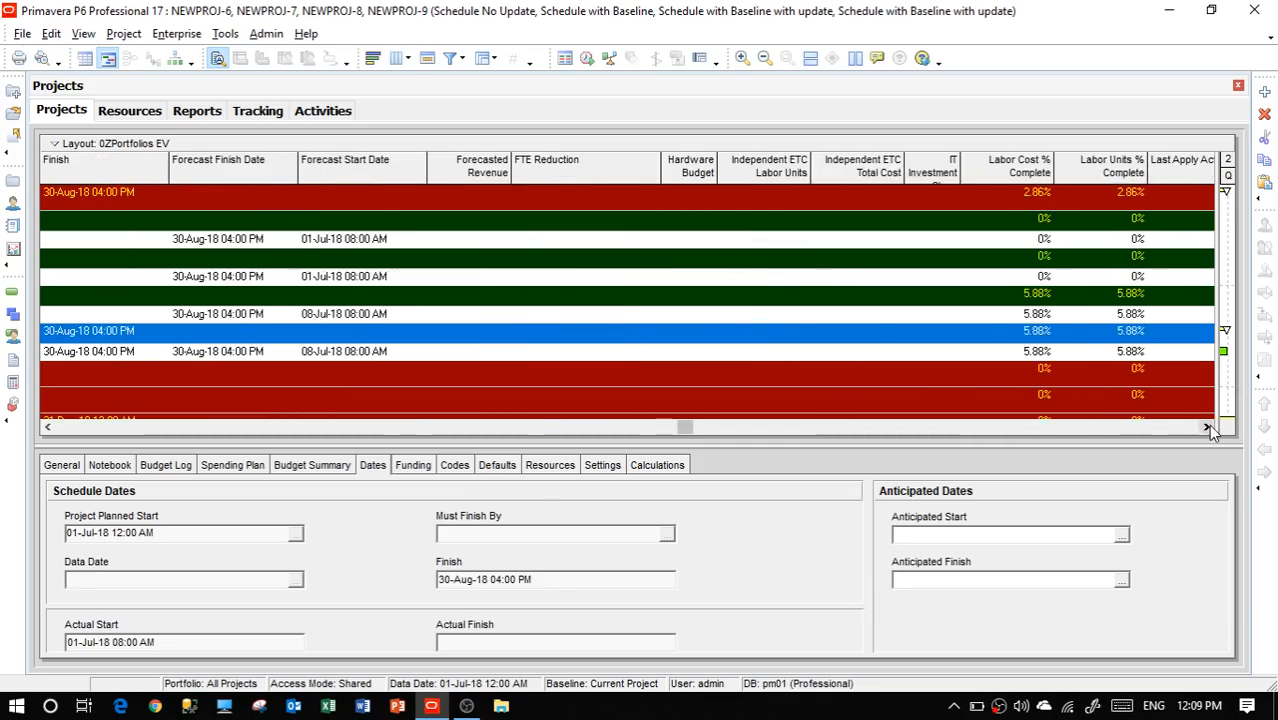
Check the last summarized date and the link actual to date and link budget columns of each schedule
click(1207, 427)
click(1207, 427)
click(1207, 427)
click(1207, 427)
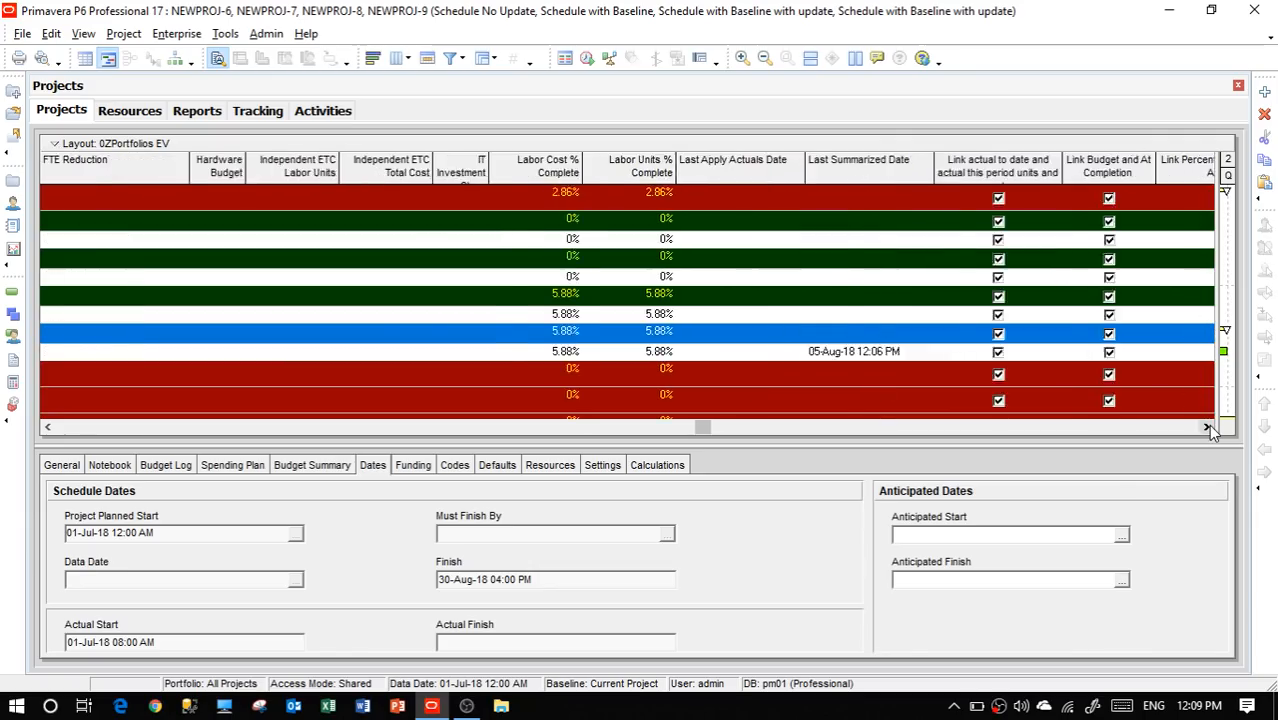
click(1207, 427)
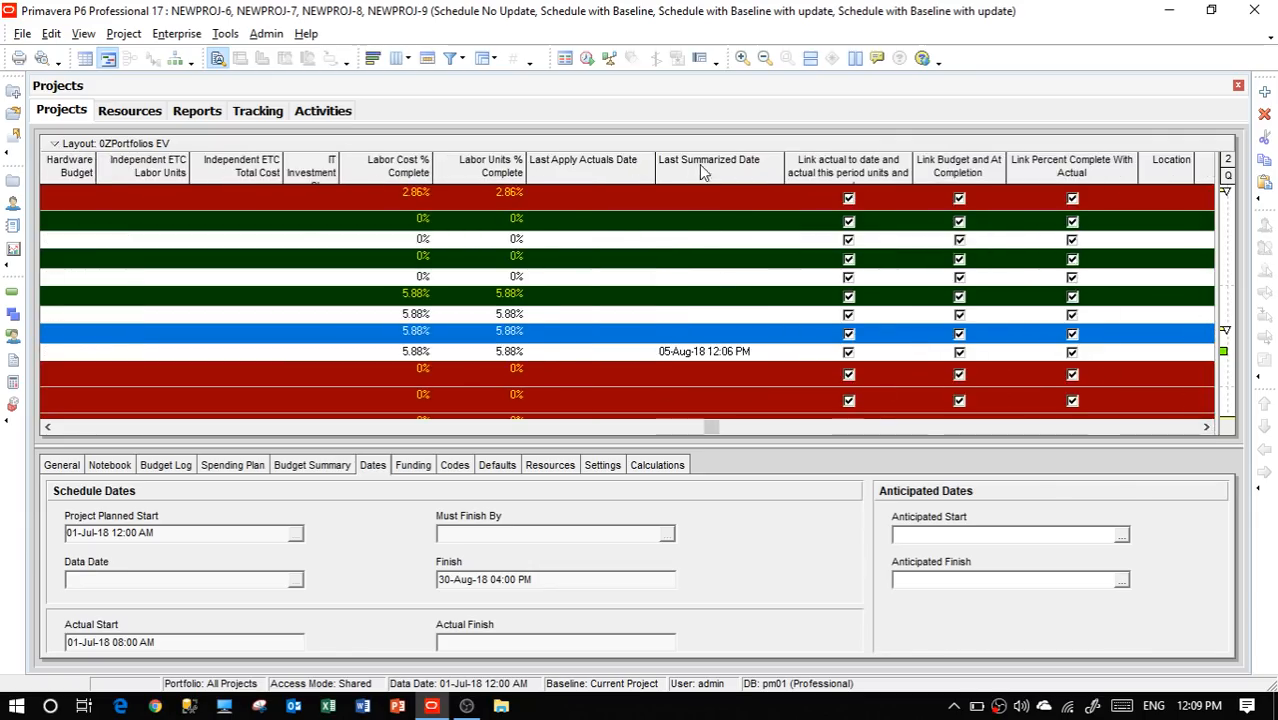
Compare the node type, open state, and material, nonlabor and performance percent complete columns across nodes and schedules
click(1207, 428)
click(1207, 428)
click(1207, 428)
click(1207, 428)
click(1207, 428)
click(1207, 428)
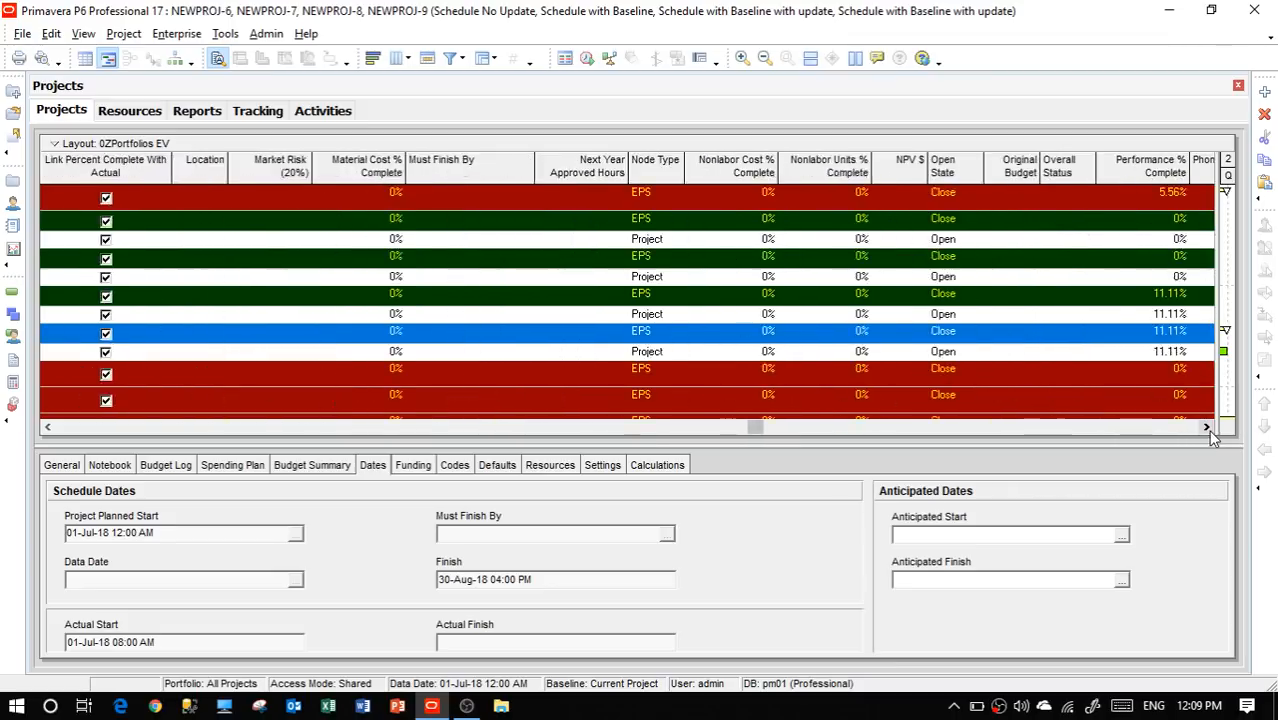
click(1207, 428)
click(1207, 428)
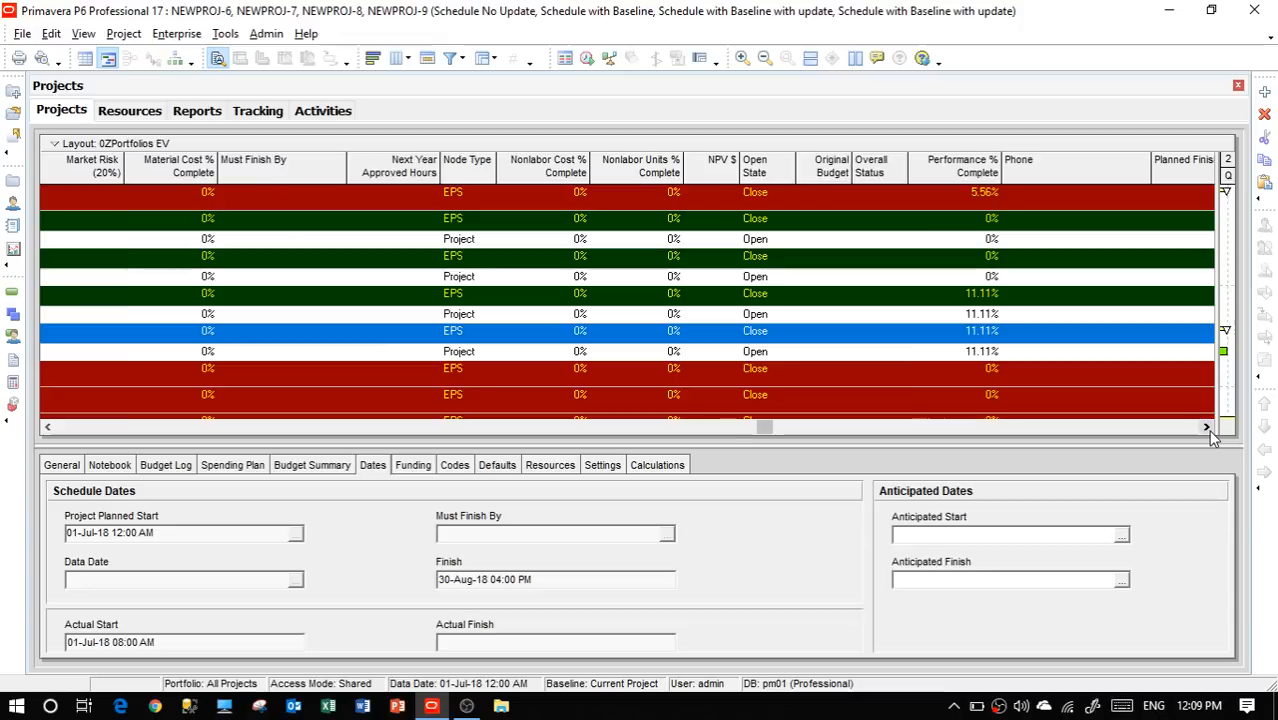
Inspect the project ID, leveling priority, project planned start and project status columns of the nodes and schedules
click(1207, 428)
click(1207, 428)
click(1207, 428)
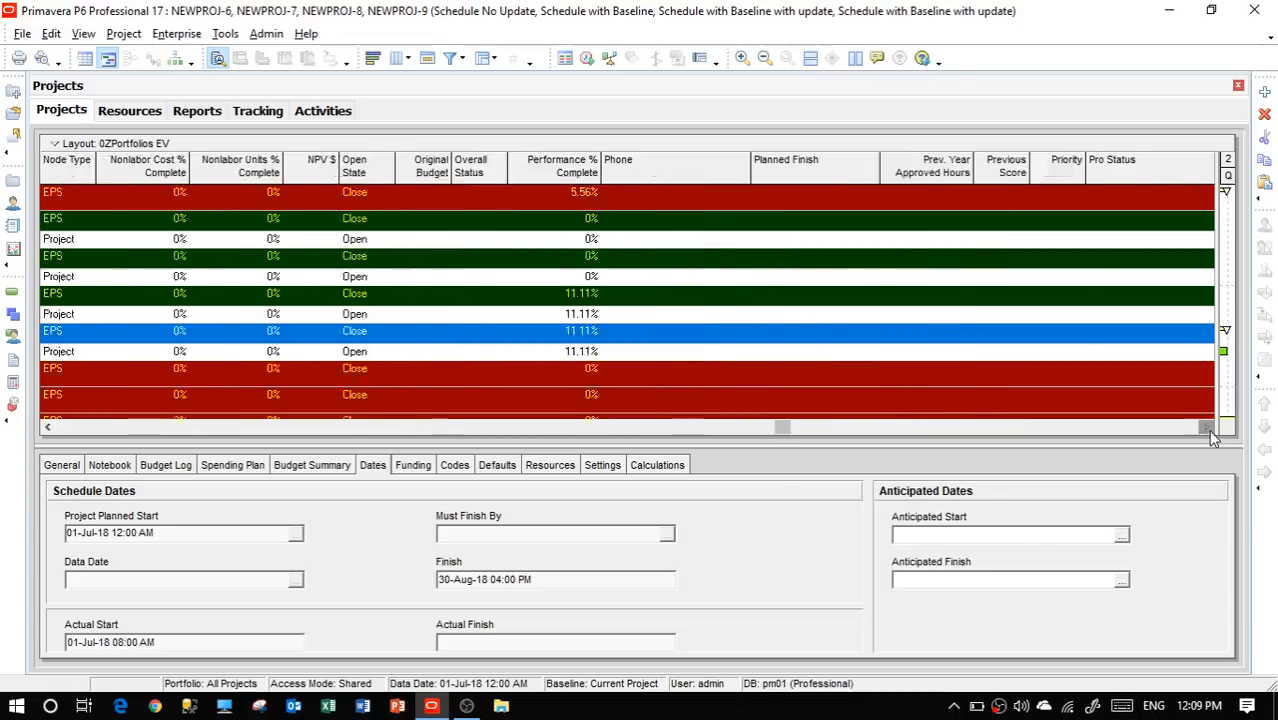
click(1207, 428)
click(1207, 428)
click(1207, 428)
click(1207, 428)
click(1207, 428)
click(1207, 428)
click(1207, 428)
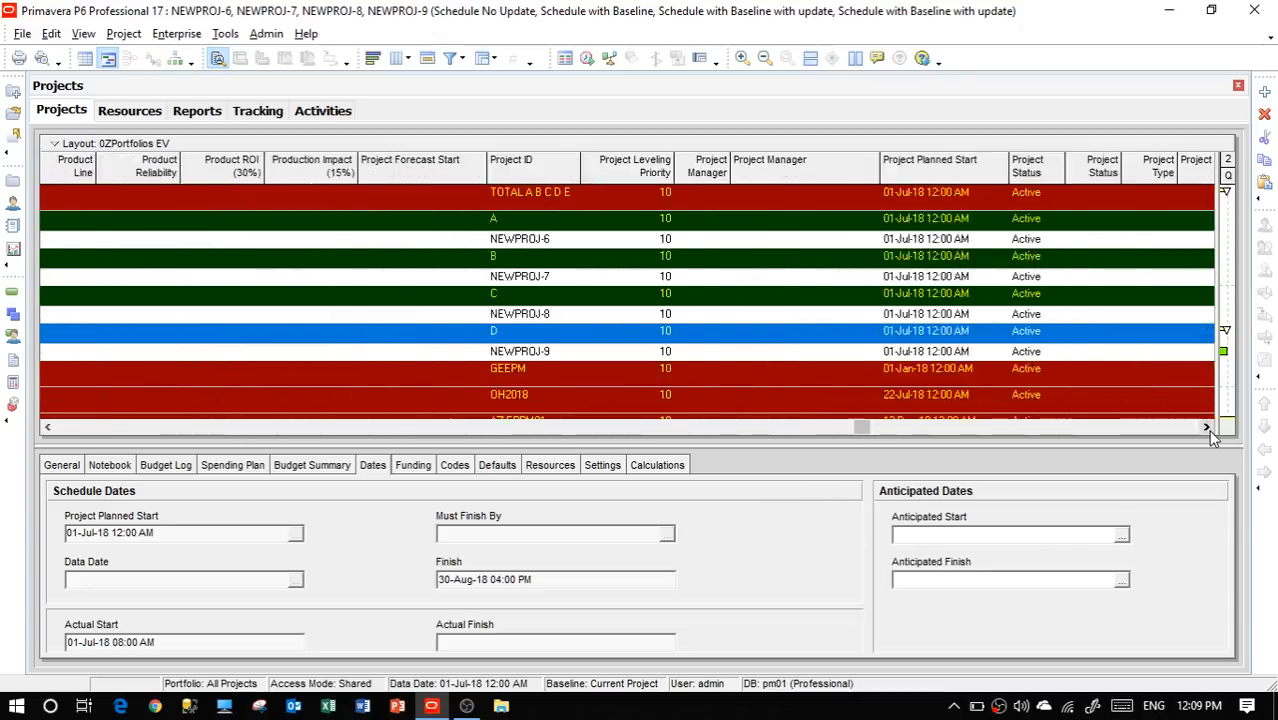
click(1207, 428)
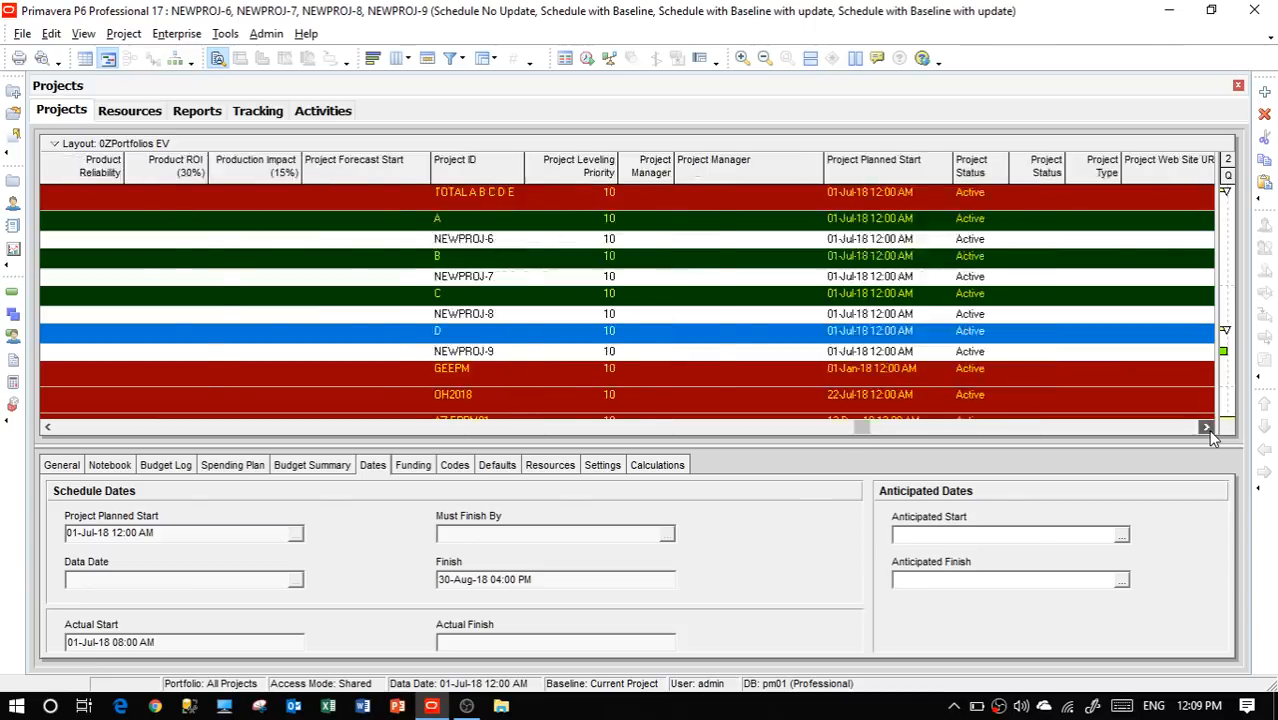
click(1207, 428)
click(1207, 428)
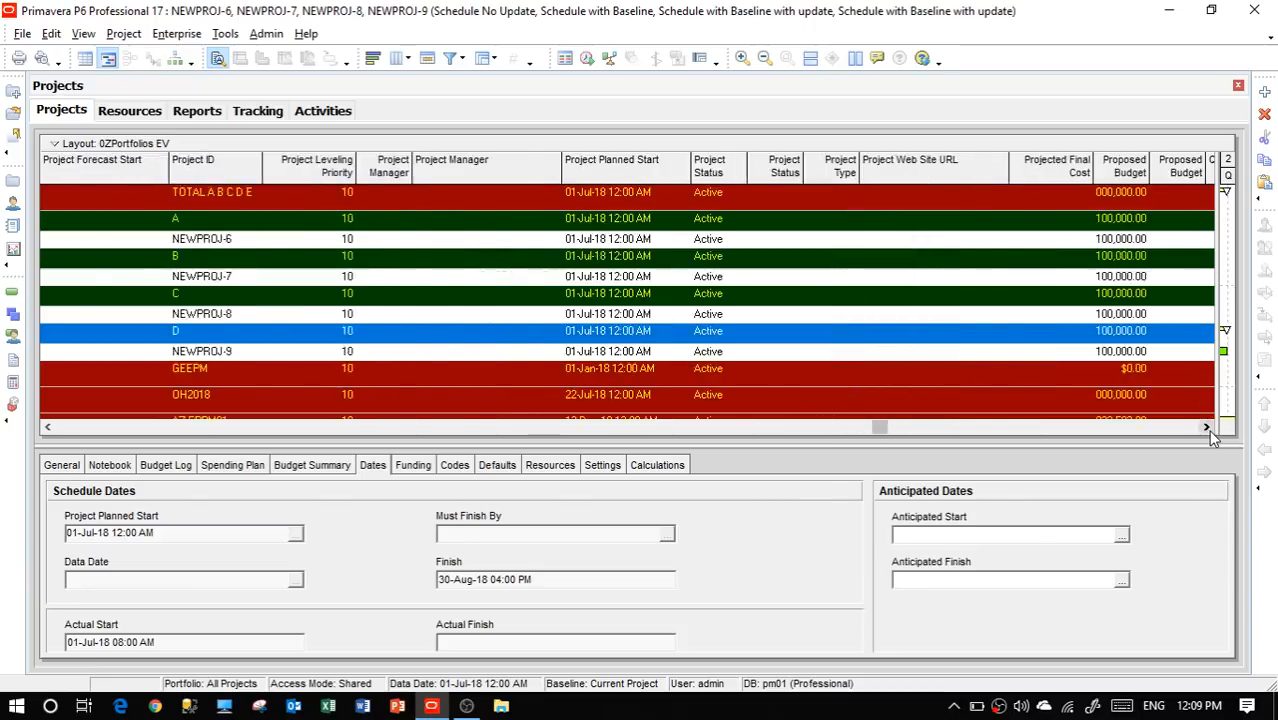
Compare the proposed budget, rate type, and remaining duration, expense cost, labor cost and labor units columns across the four nodes
click(1207, 428)
click(1207, 428)
click(1207, 428)
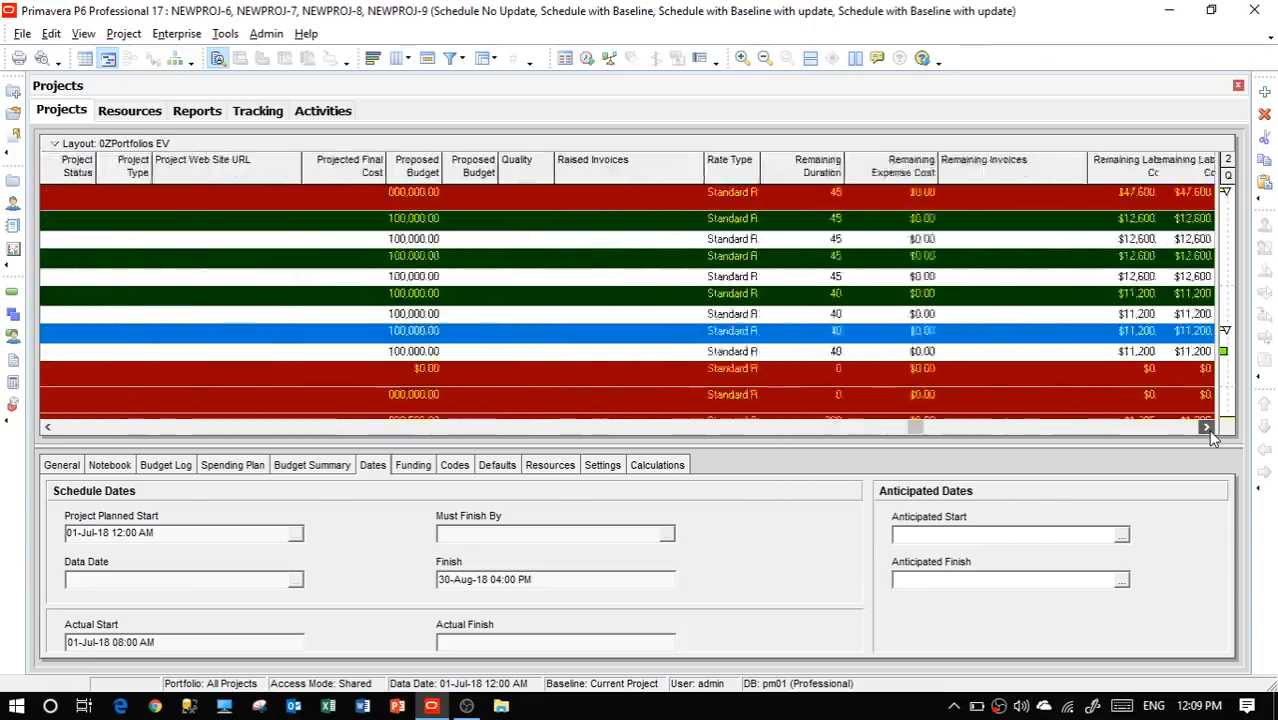
click(1207, 428)
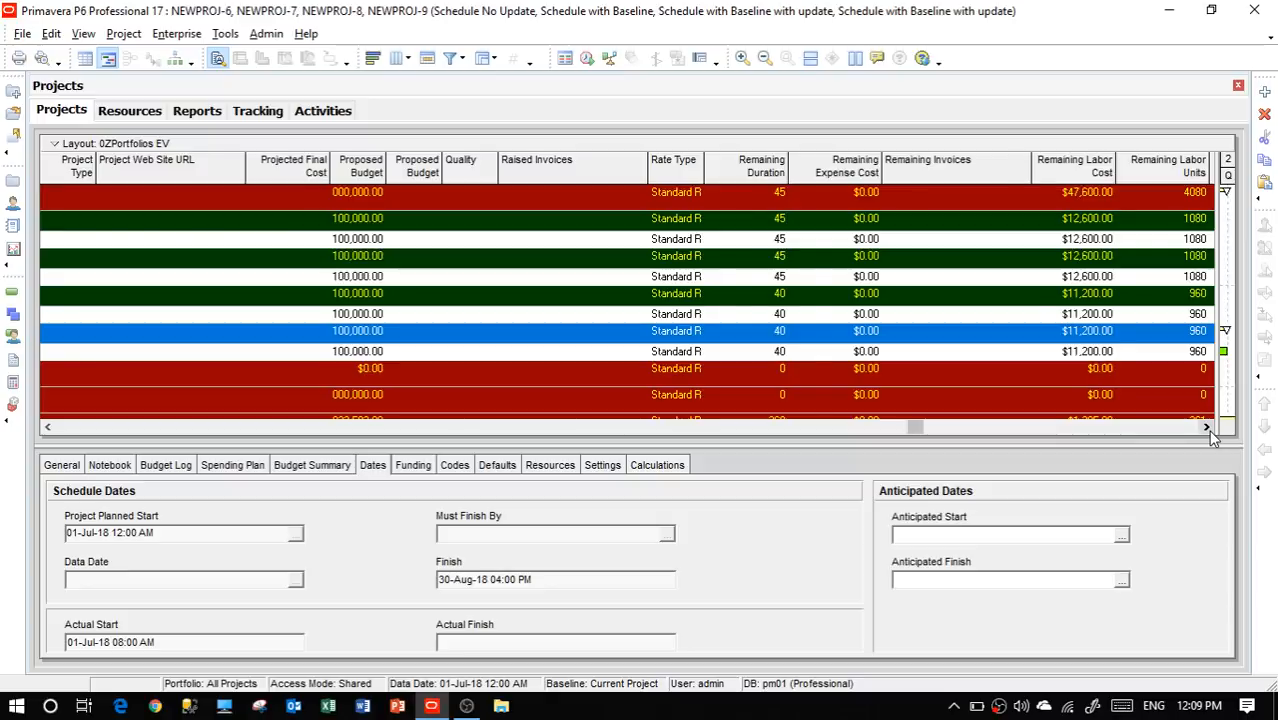
click(1207, 428)
click(1207, 428)
click(1207, 428)
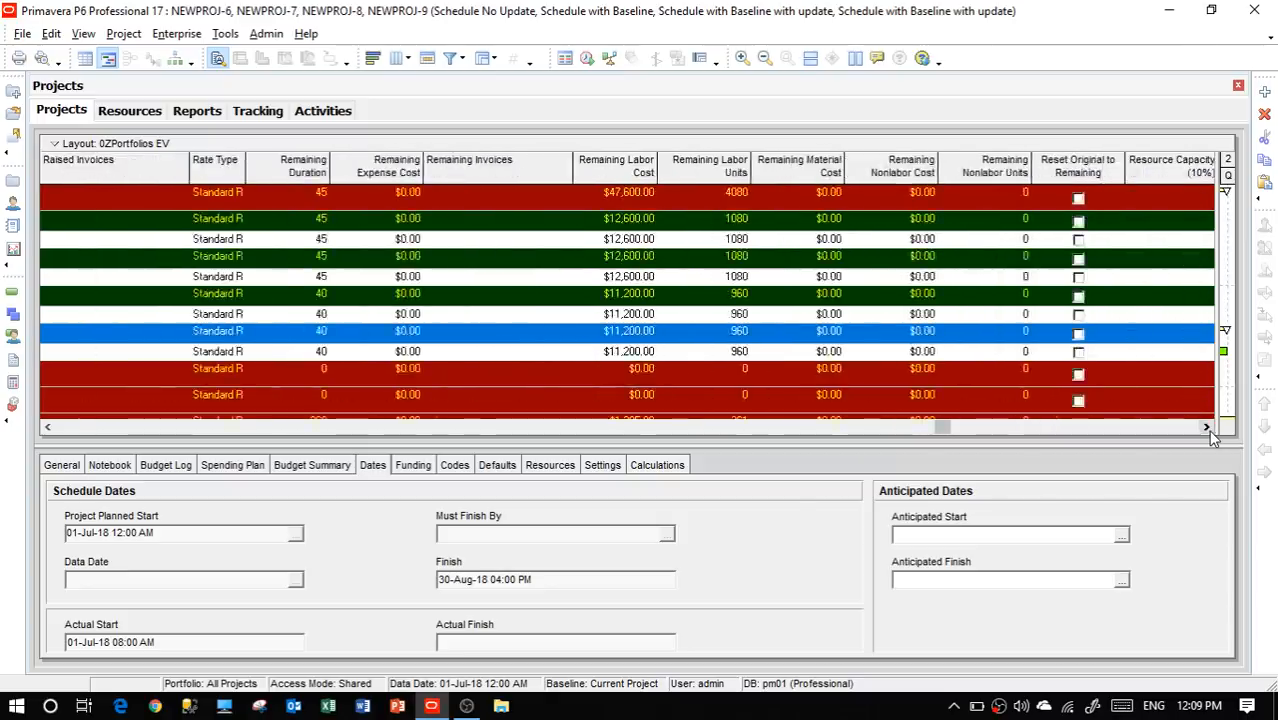
click(1207, 428)
click(1207, 428)
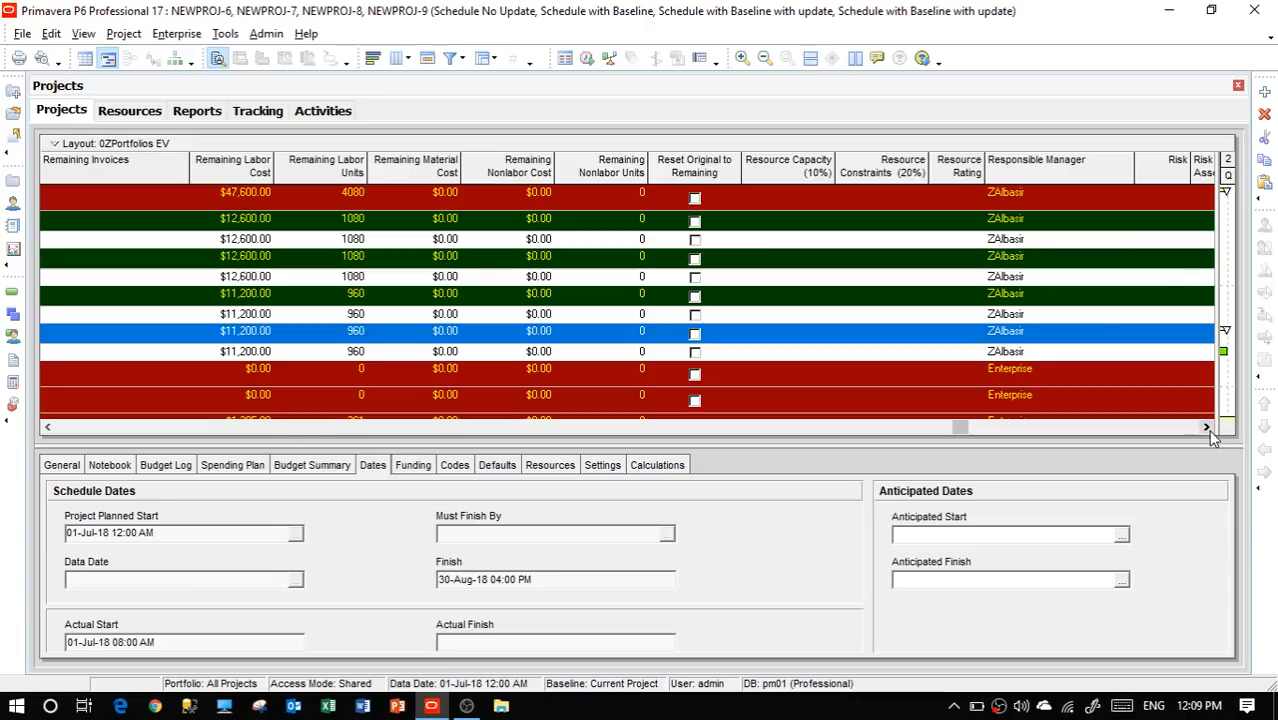
Examine the responsible manager, schedule percent complete and schedule finish columns for the nodes and their schedules
click(1207, 428)
click(1207, 428)
click(1207, 428)
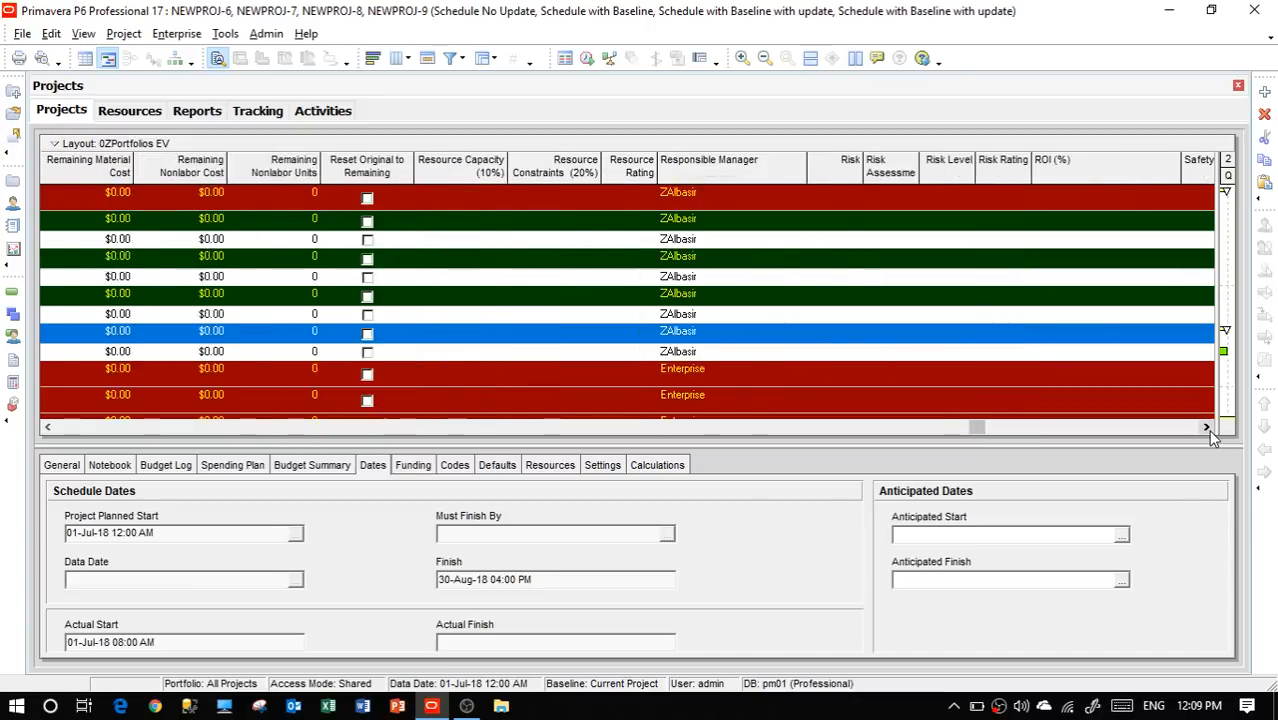
click(1207, 428)
click(1207, 428)
click(1207, 428)
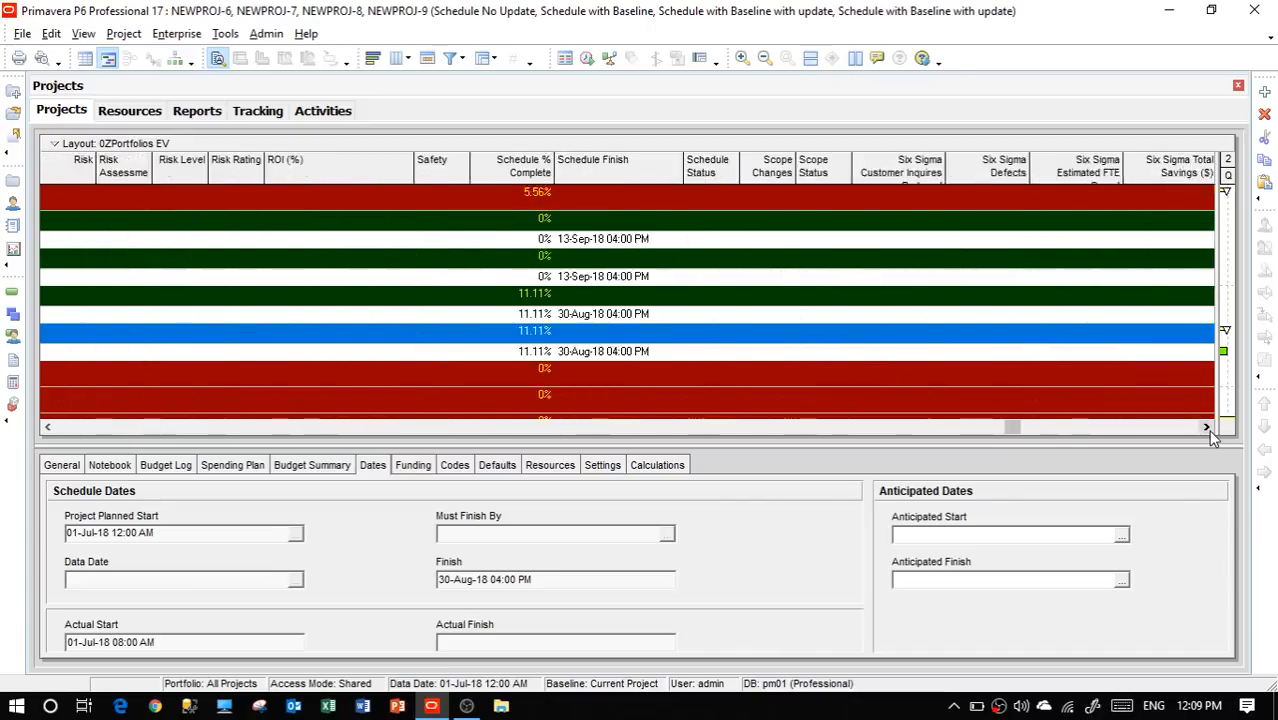
click(1207, 428)
click(1207, 428)
click(1207, 428)
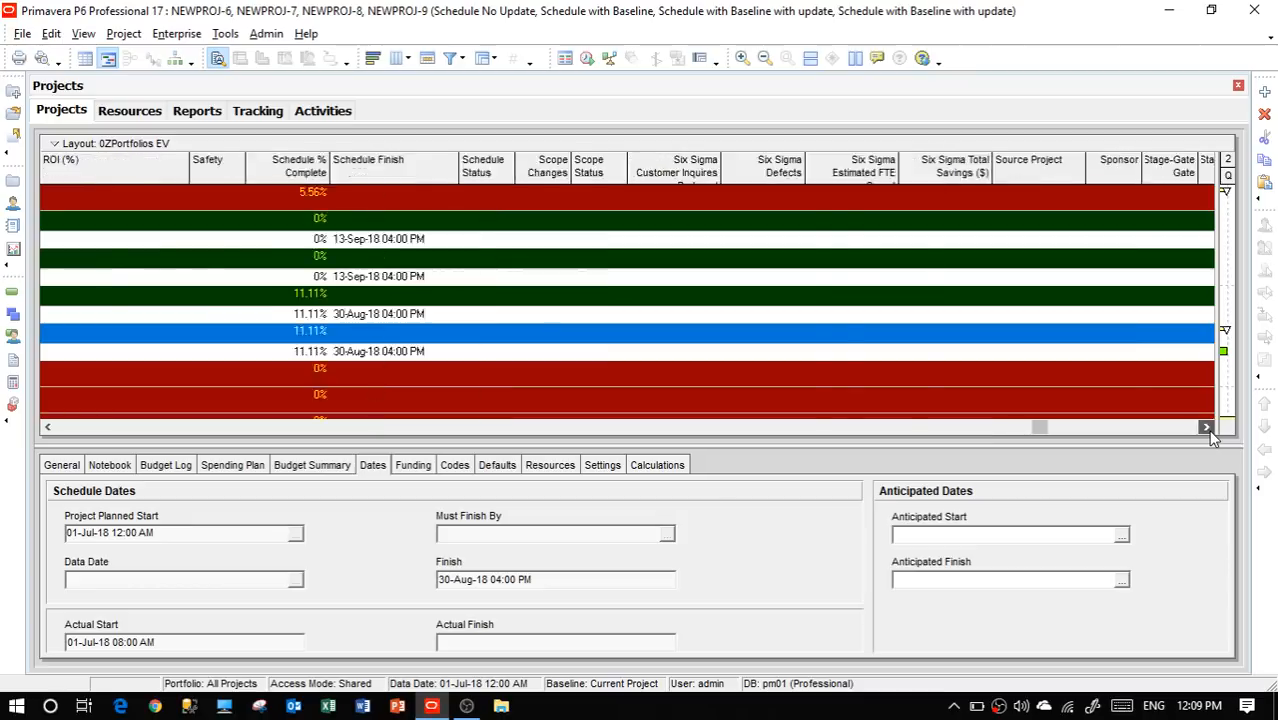
Compare the start date and strategic priority columns across the four nodes and their schedules
click(1207, 428)
click(1207, 428)
click(1207, 428)
click(1207, 428)
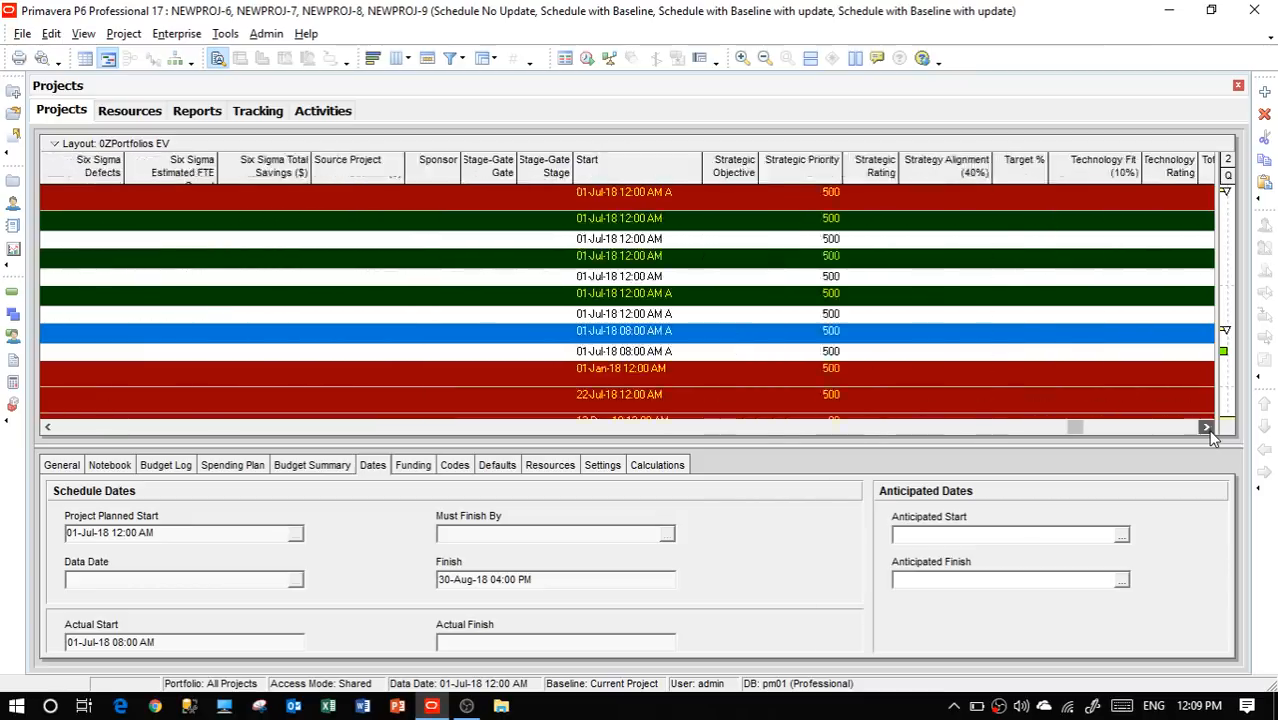
click(1207, 428)
click(1207, 428)
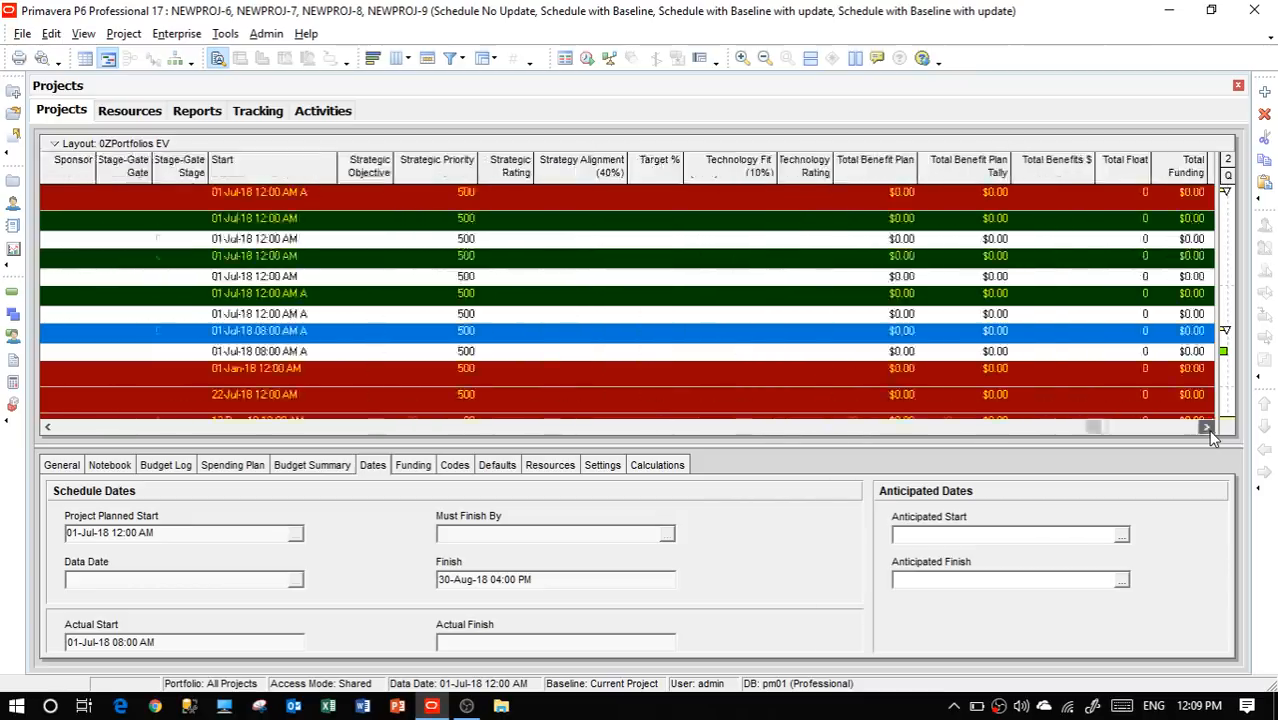
Check the total spending plan, unallocated budget, undistributed current variance and units percent complete columns, including node D's schedule
click(1207, 428)
click(1207, 428)
click(1207, 428)
click(1207, 428)
click(1207, 428)
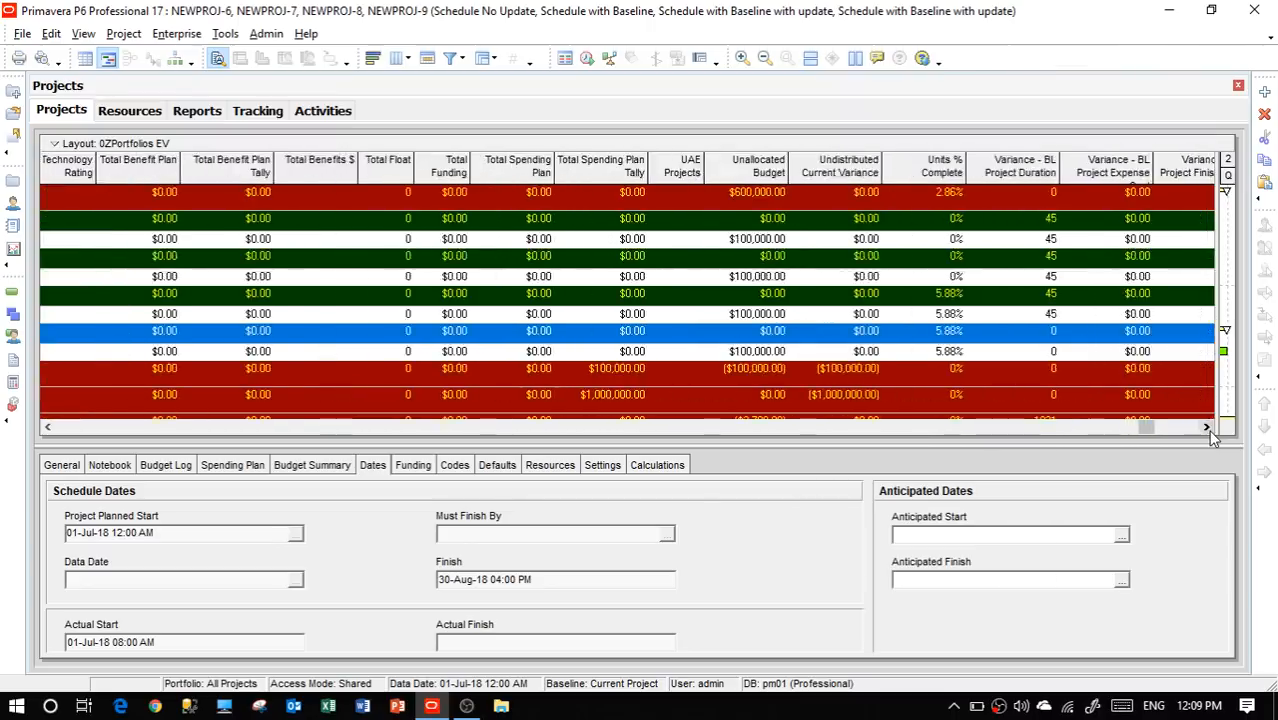
click(1209, 430)
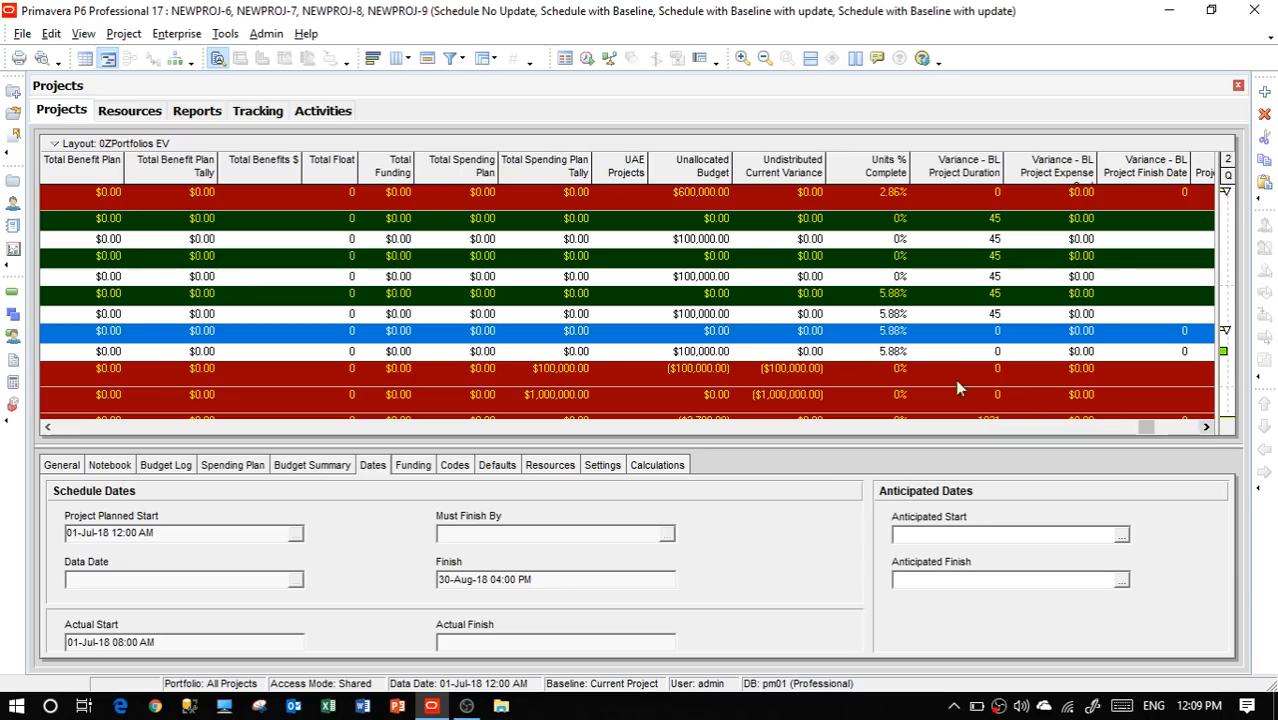
click(714, 352)
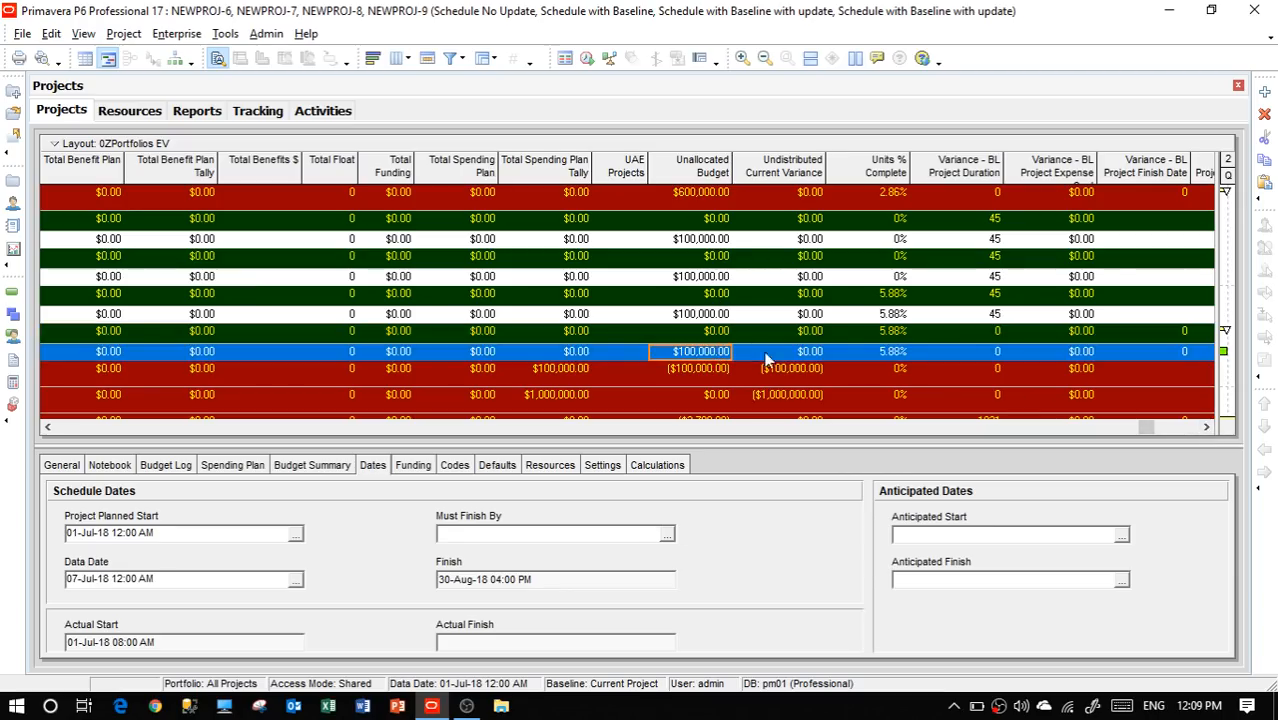
Compare the baseline project duration variance of node D and its summarized schedule with the unsummarized schedule under node C
click(1206, 427)
click(1206, 427)
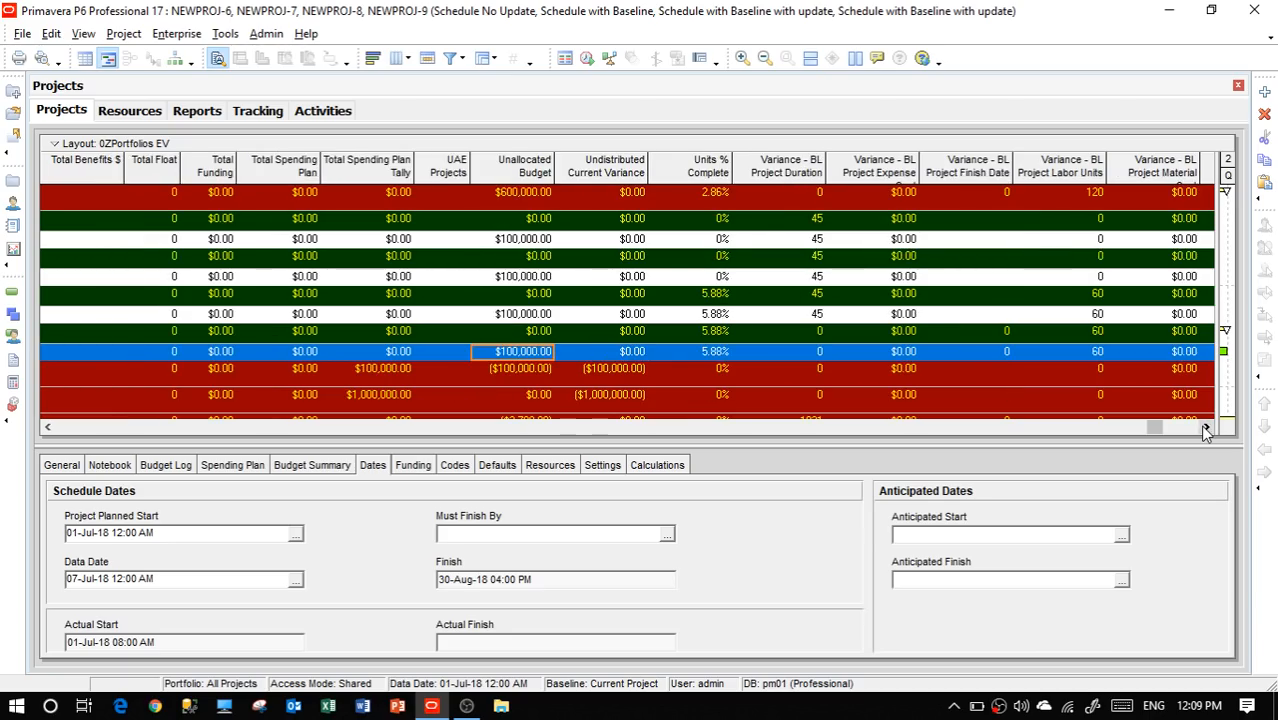
click(828, 349)
click(810, 350)
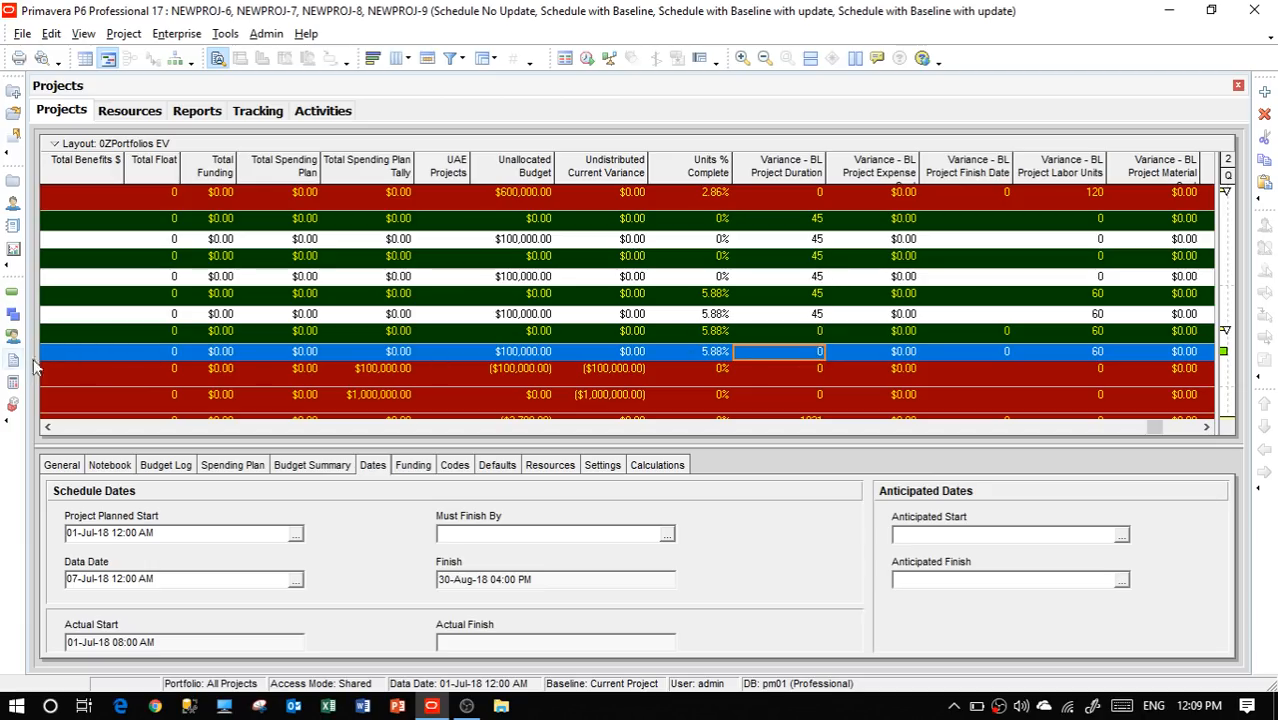
click(118, 339)
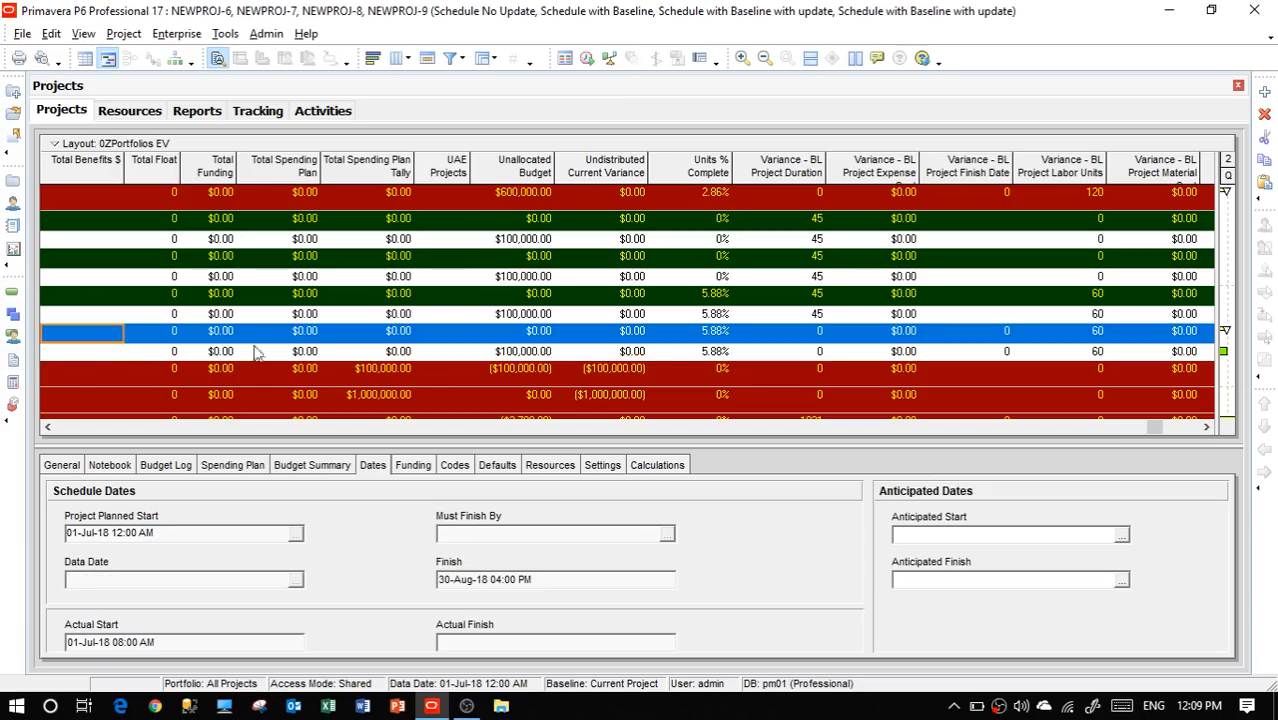
click(728, 353)
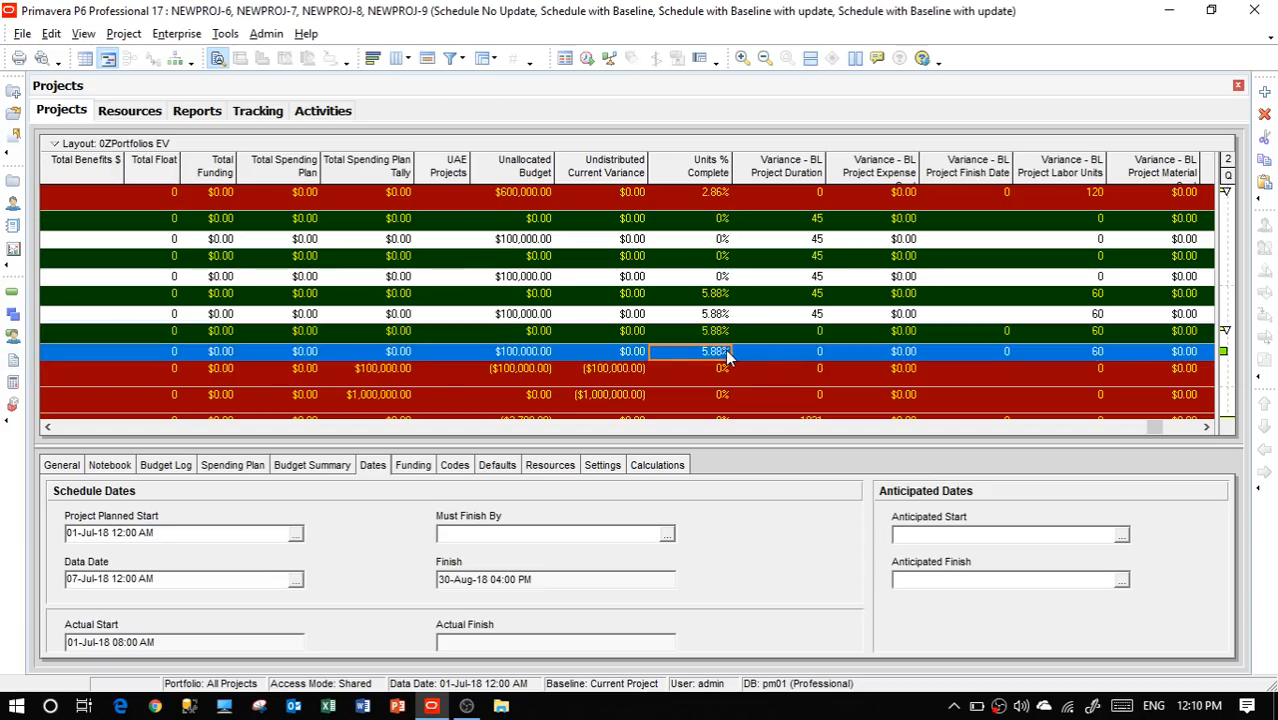
click(818, 356)
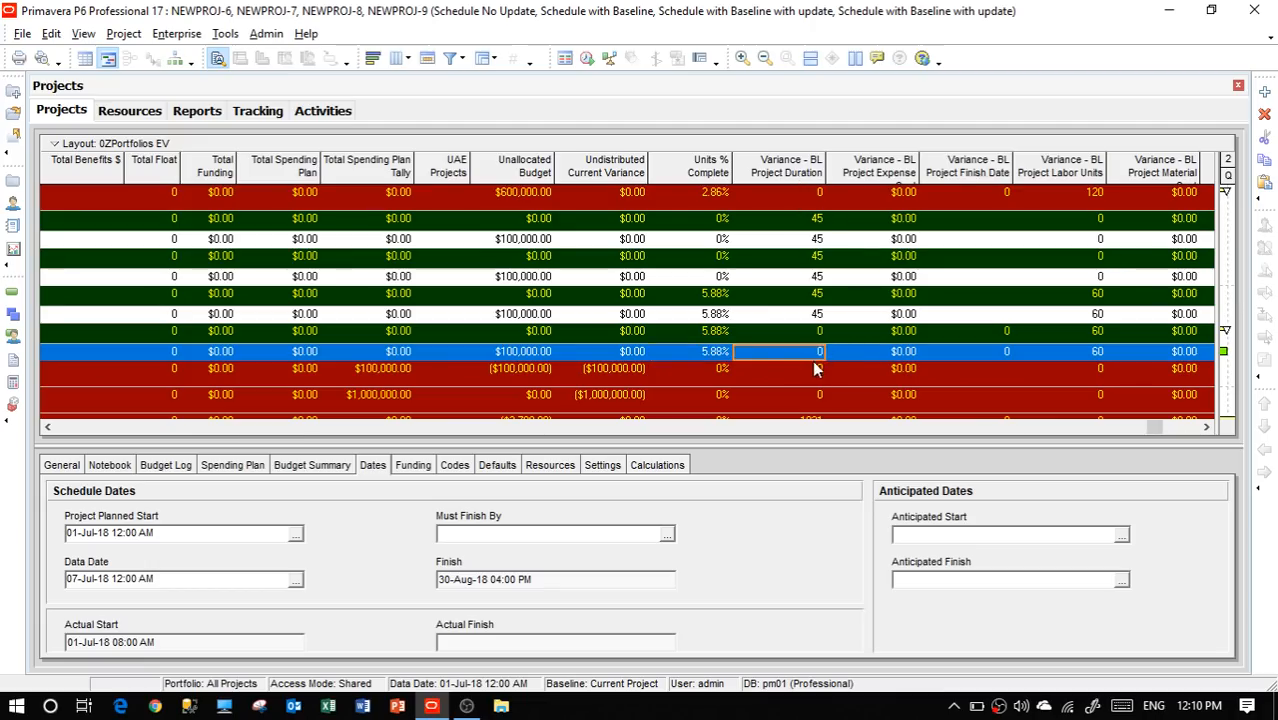
click(812, 315)
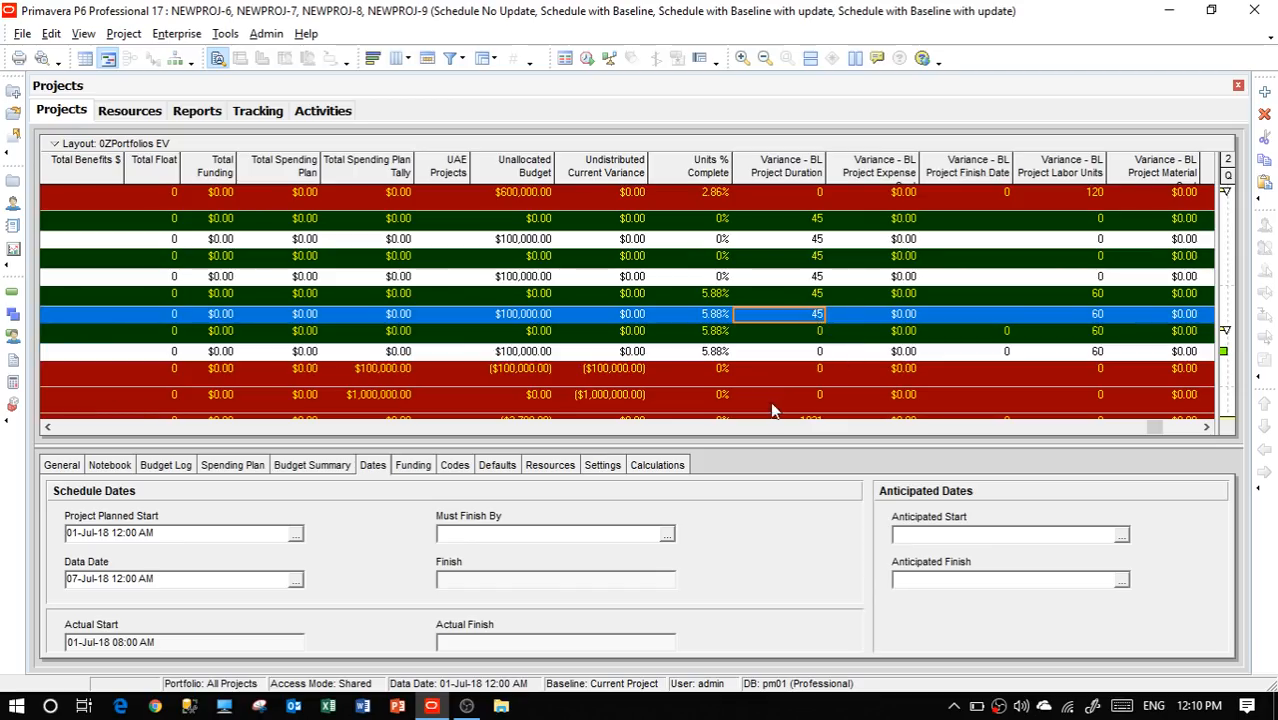
click(793, 354)
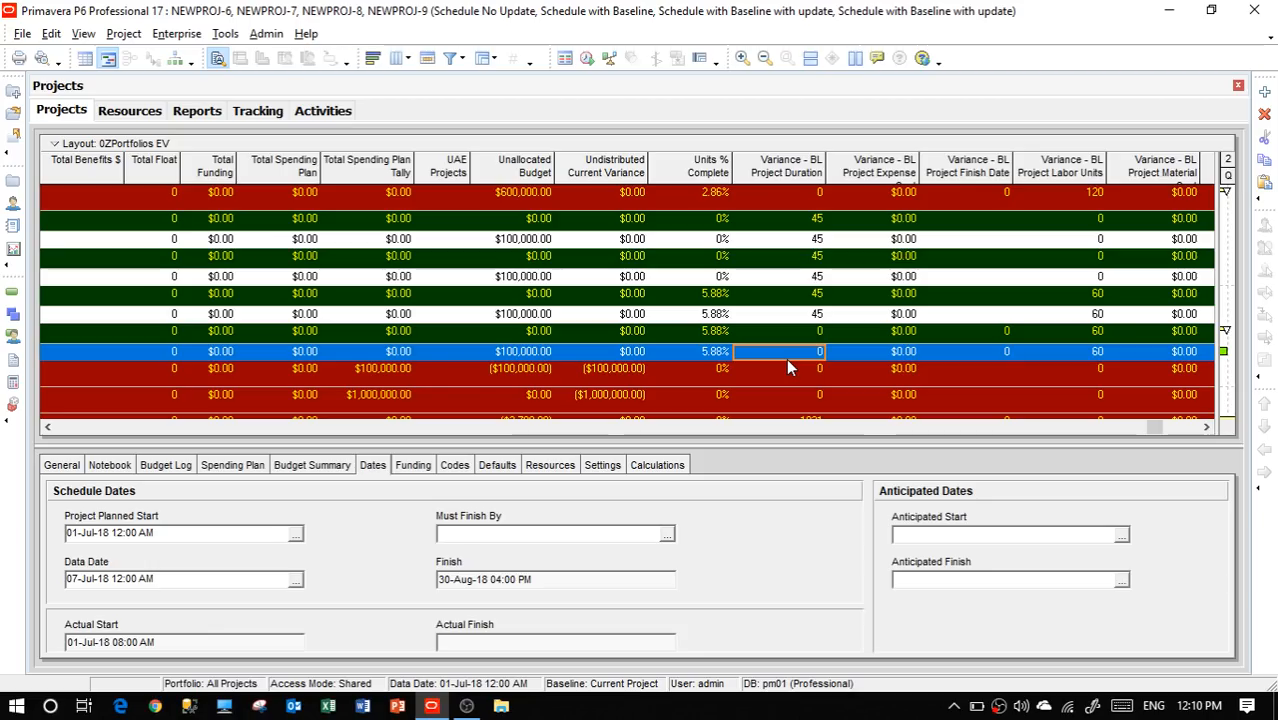
click(787, 326)
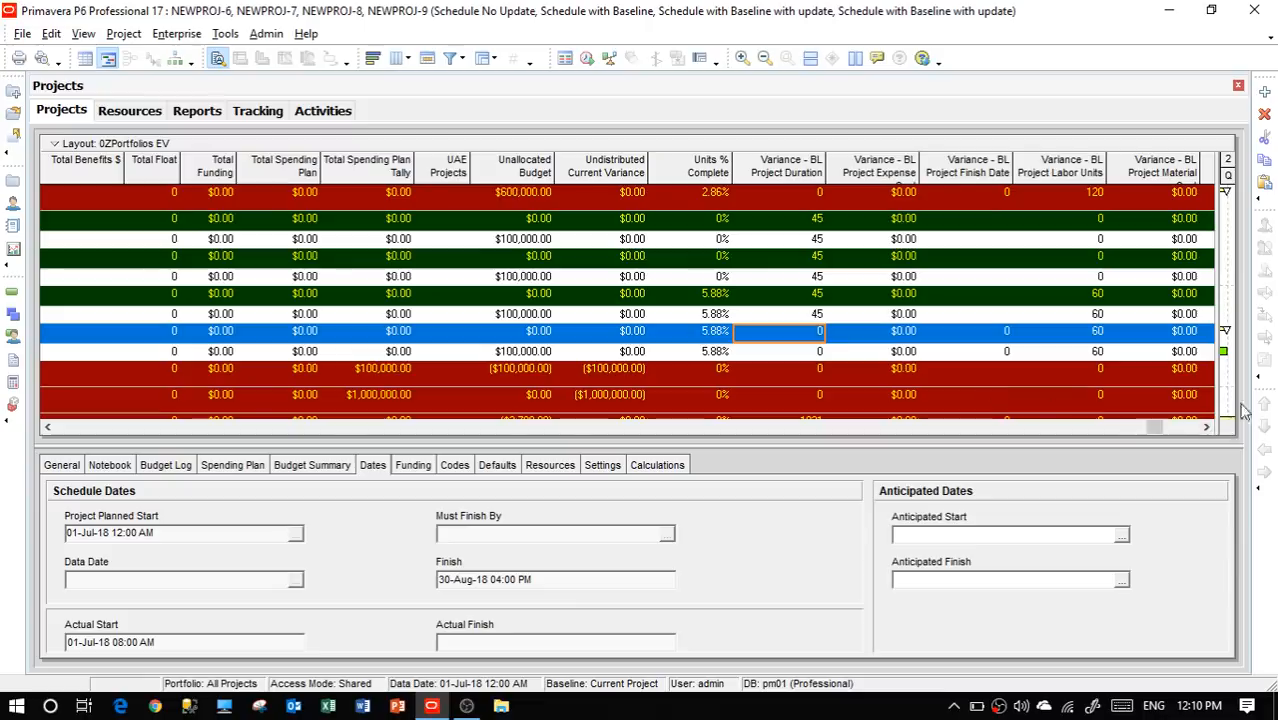
Review the baseline variance columns for labor units, start date and total cost, and return to the project name column
click(1206, 427)
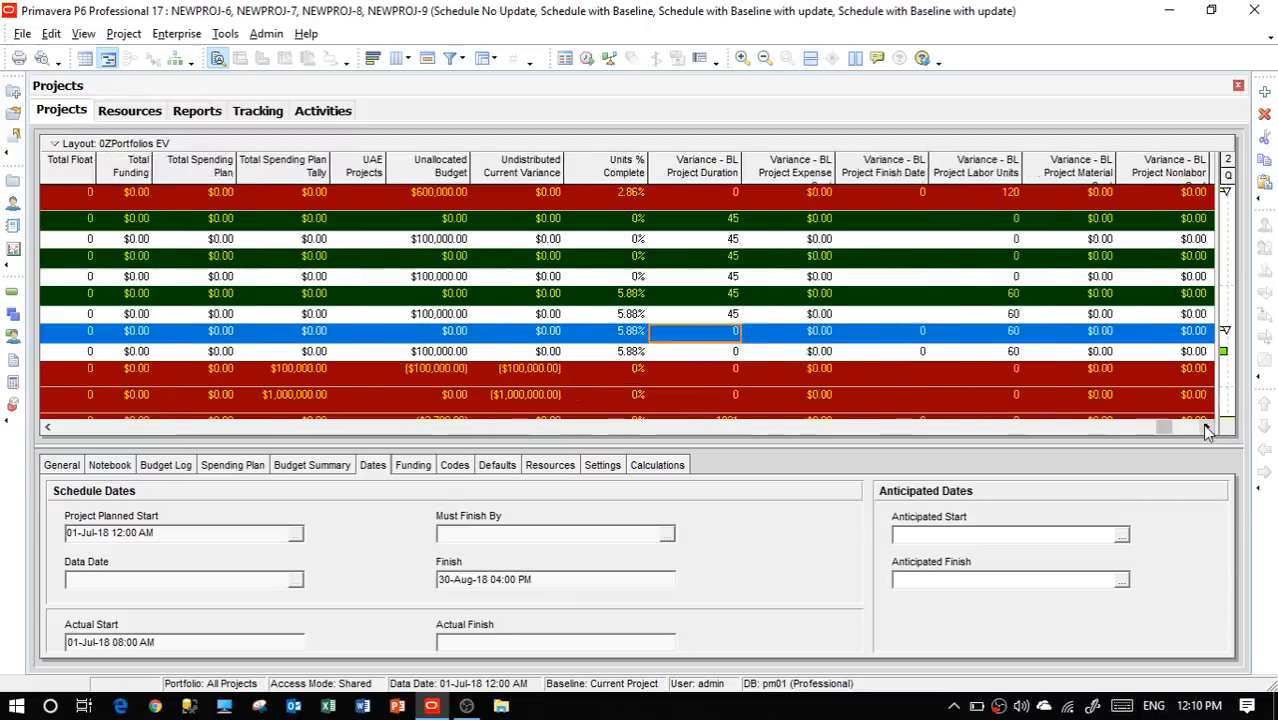
click(1206, 427)
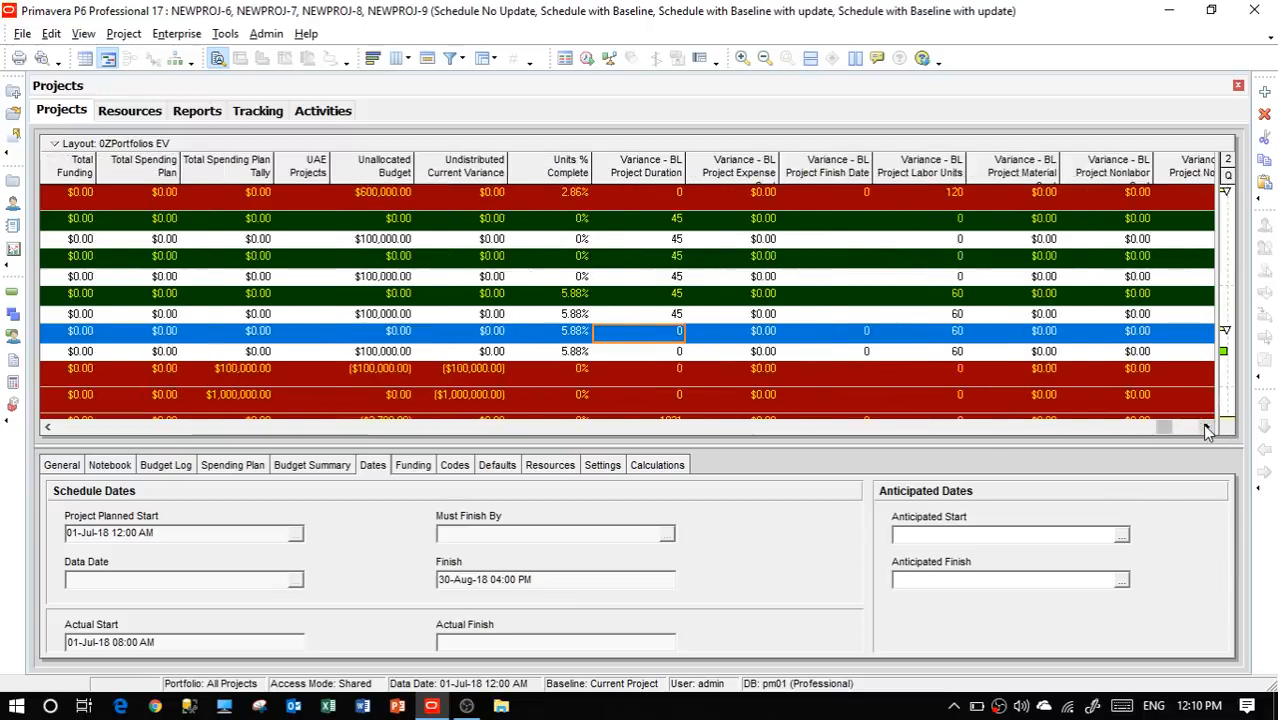
click(1206, 427)
click(1206, 427)
click(1206, 427)
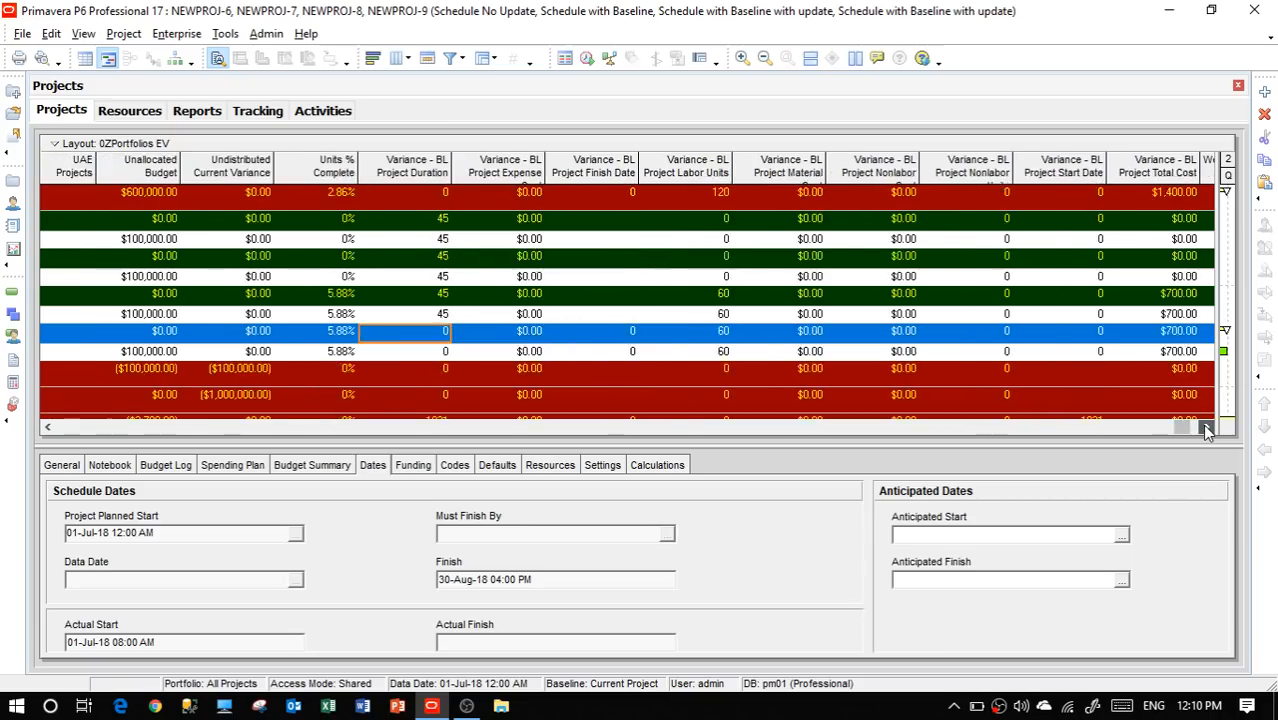
click(1206, 428)
click(1206, 428)
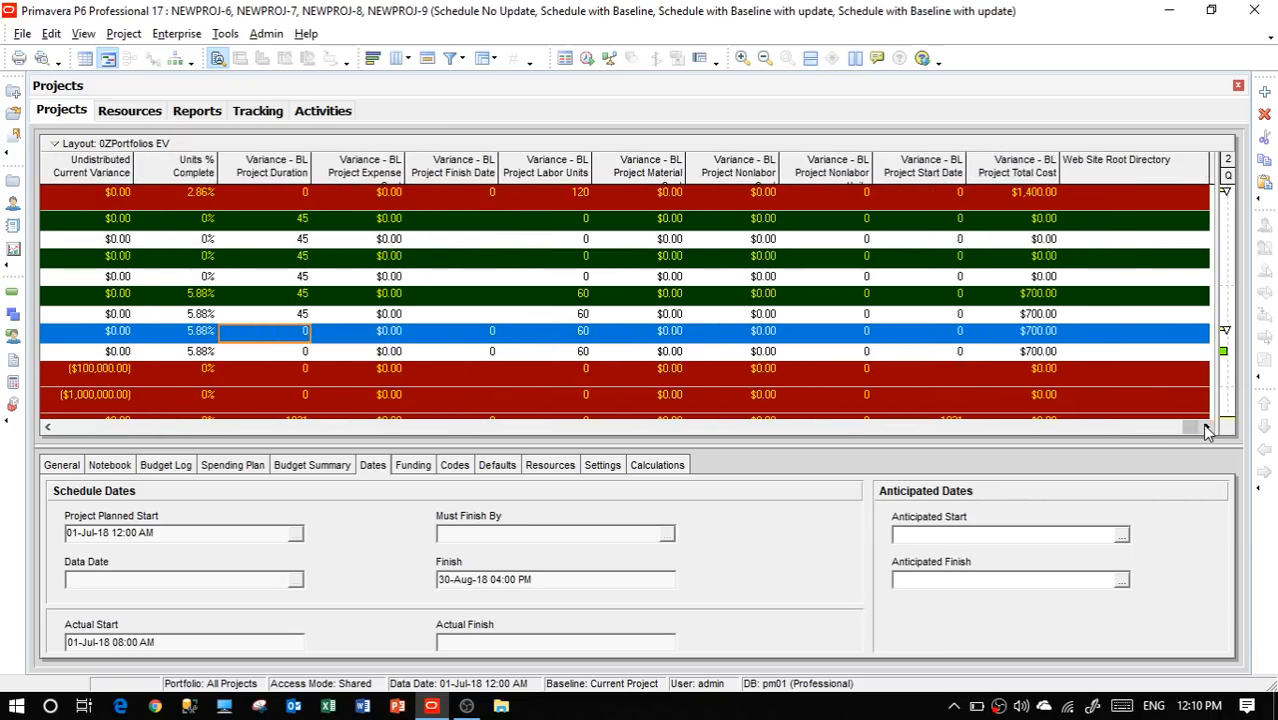
click(85, 430)
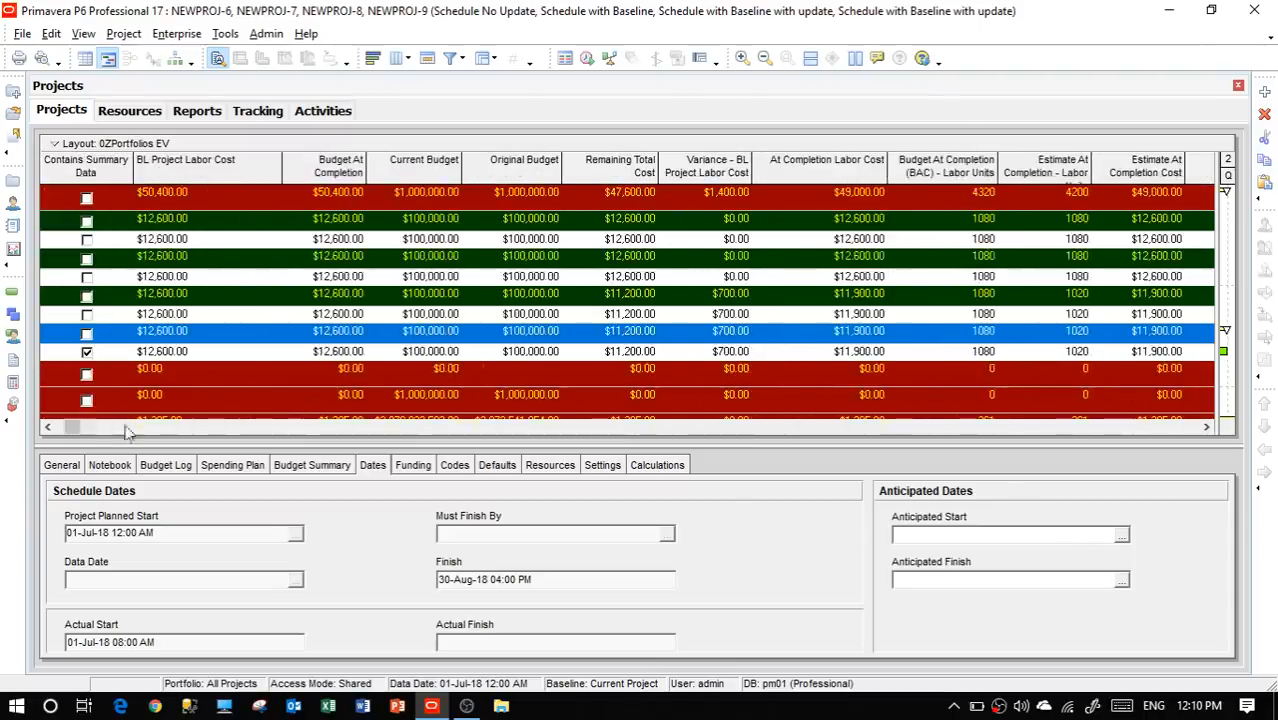
click(55, 428)
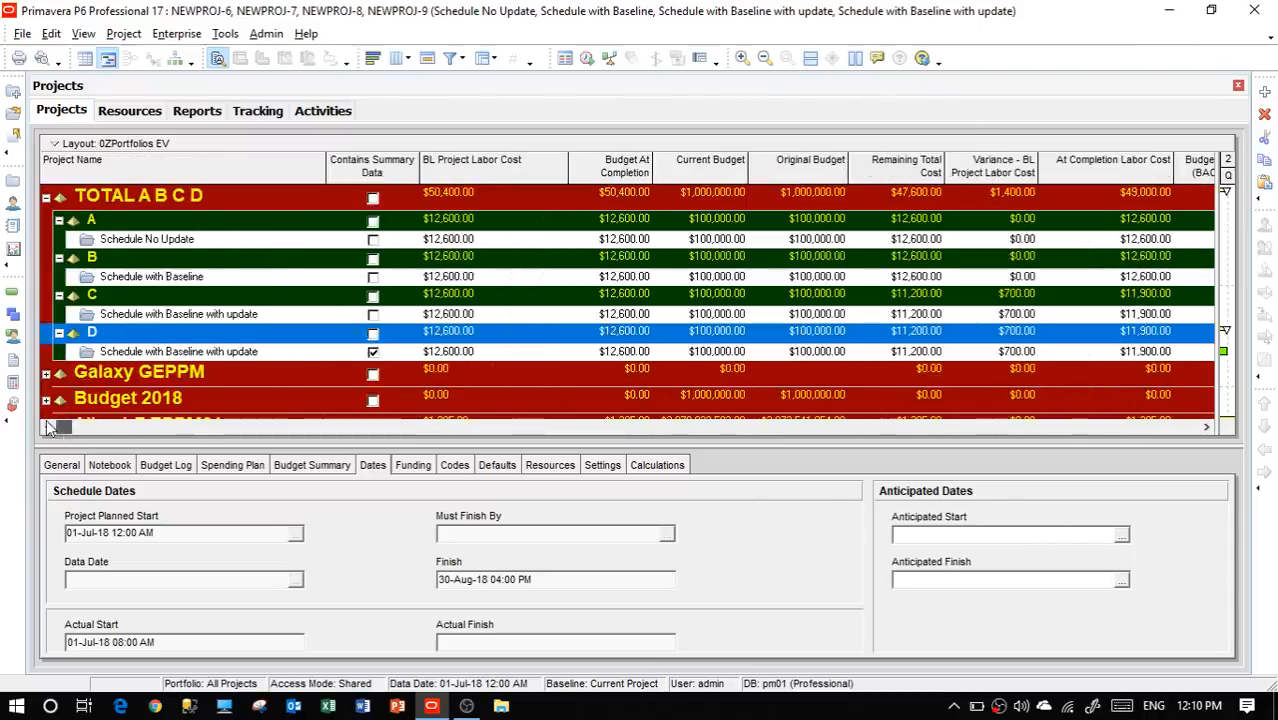